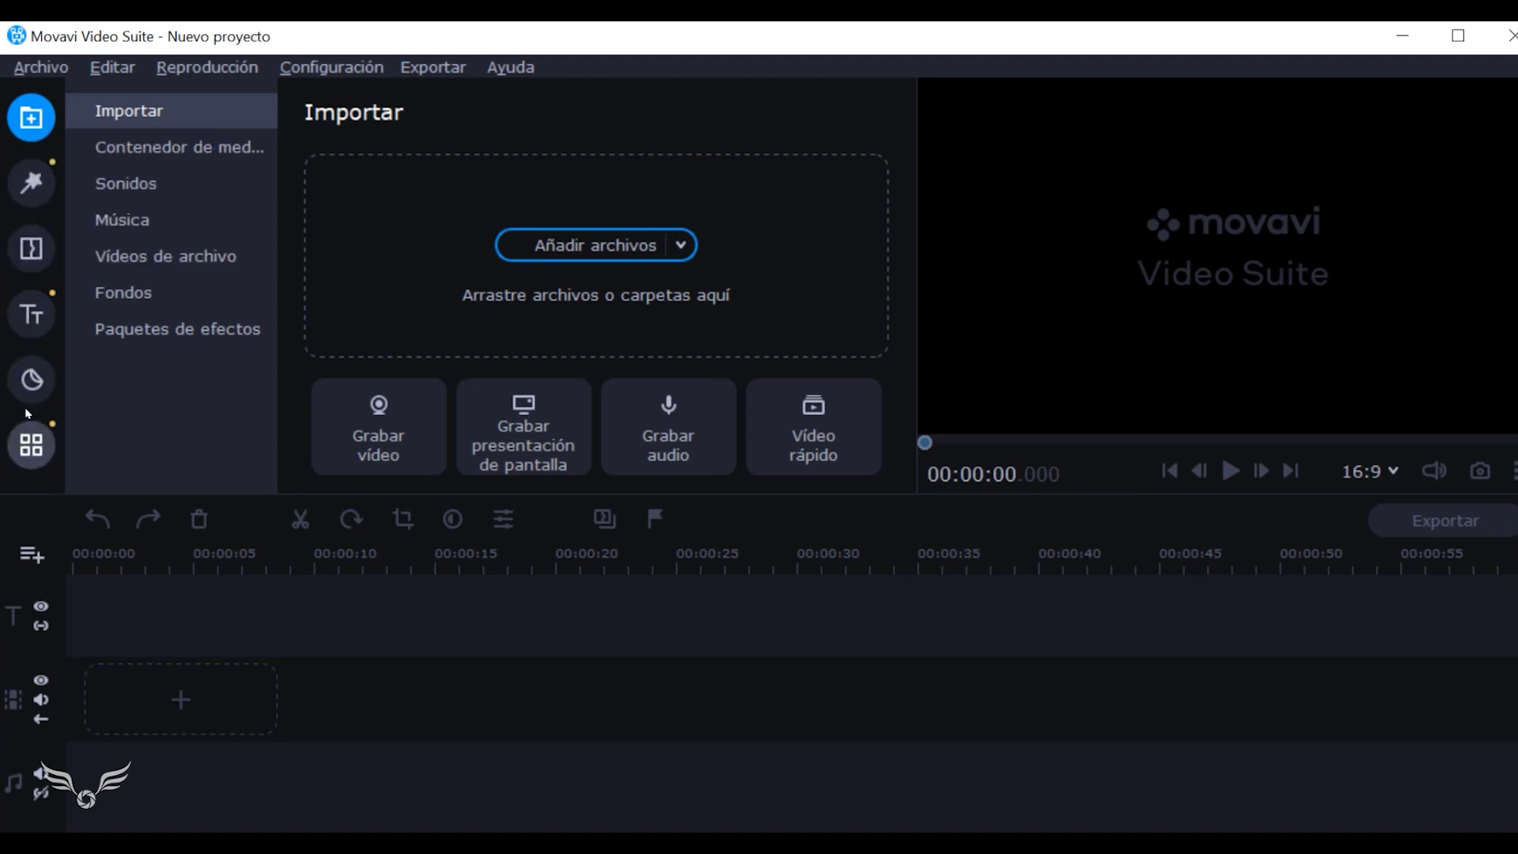
{"action": "left_click", "coordinate": [217, 628]}
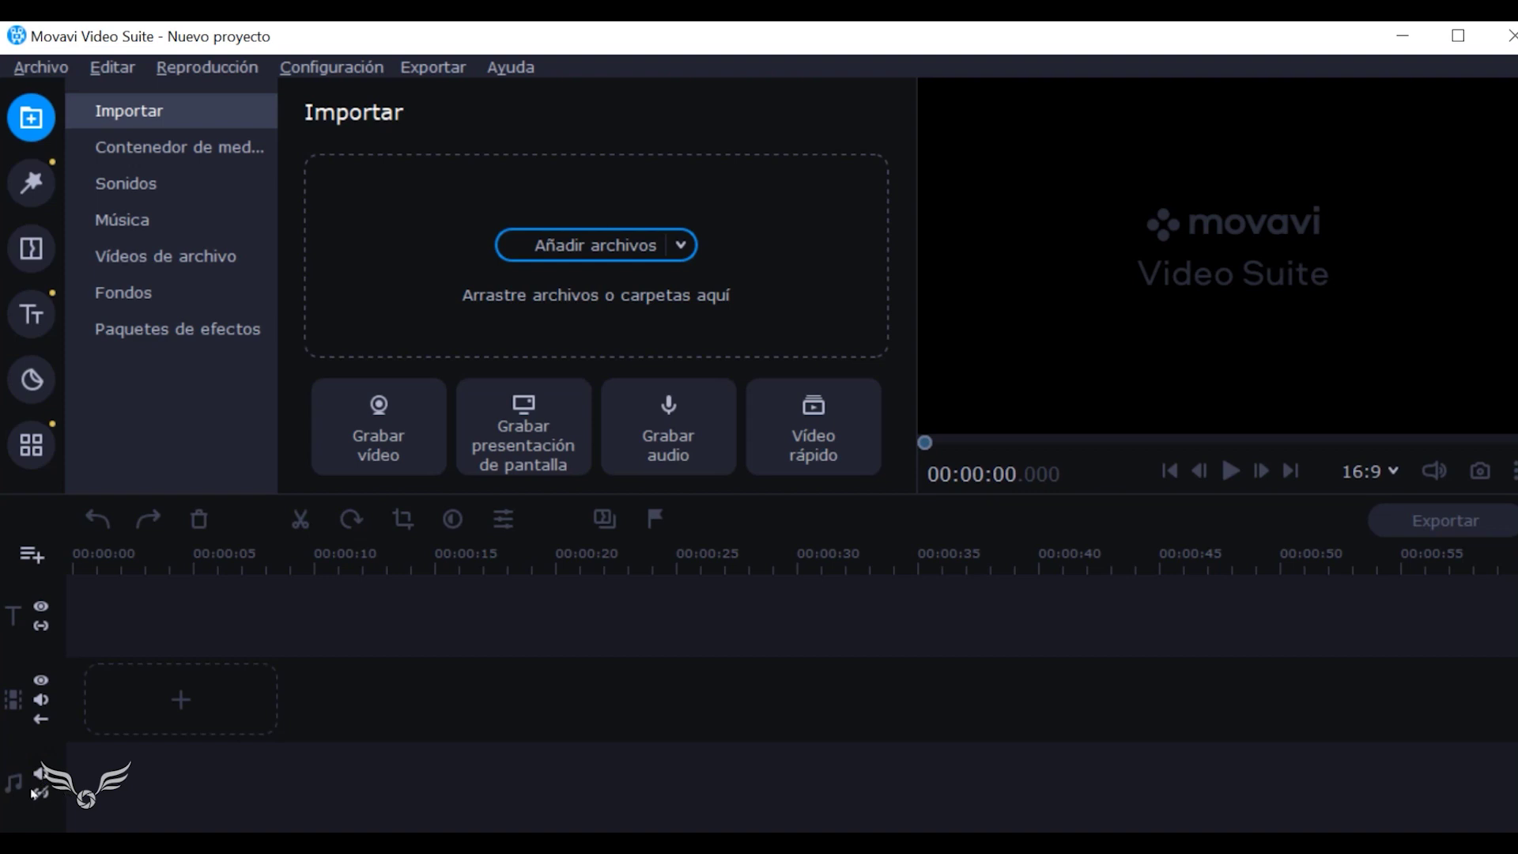
{"action": "left_click", "coordinate": [33, 558]}
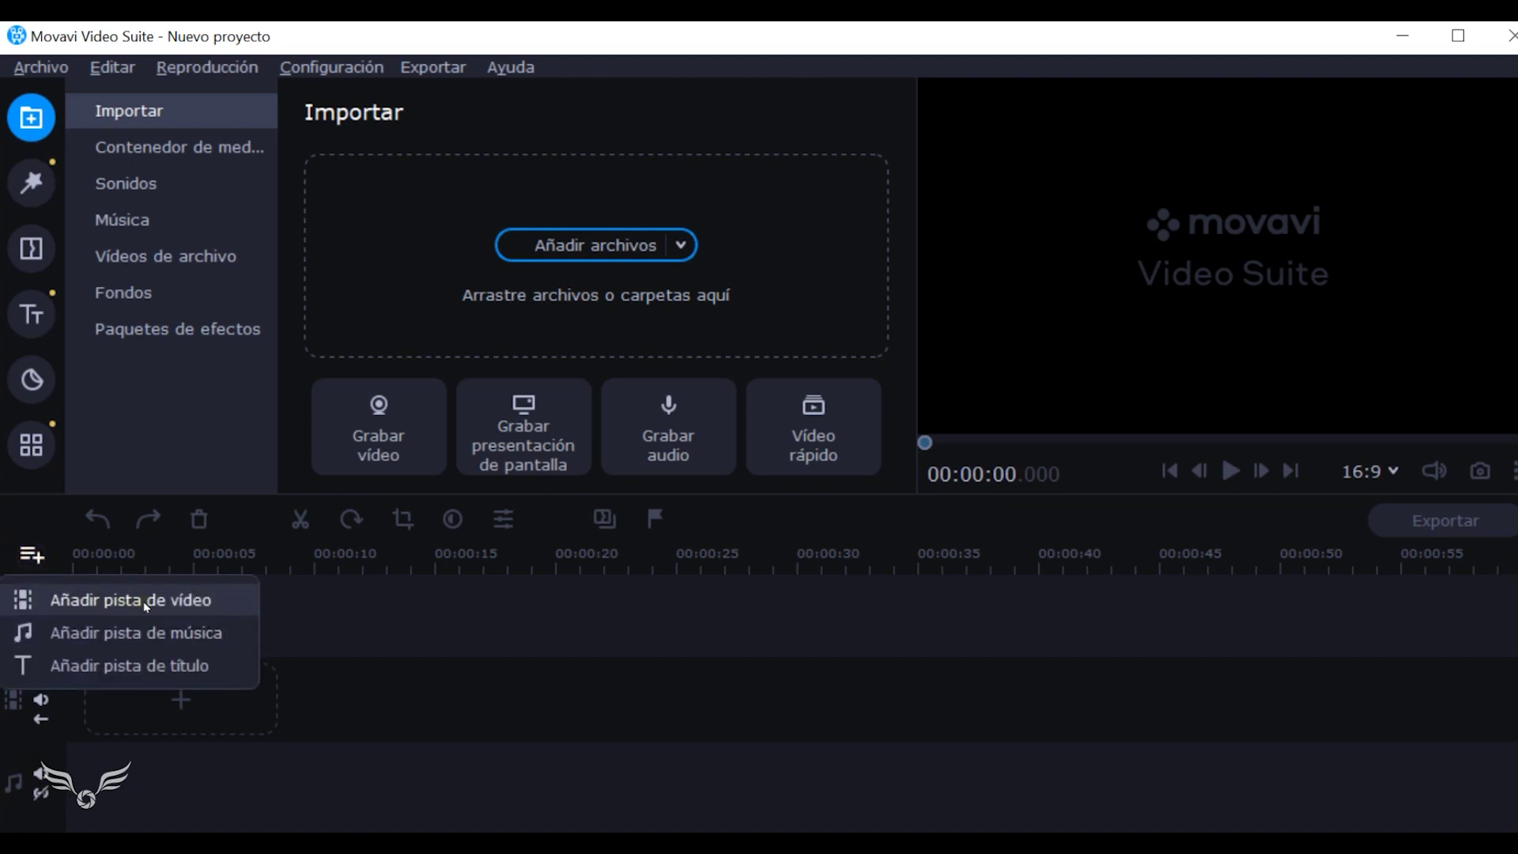
{"action": "left_click", "coordinate": [215, 670]}
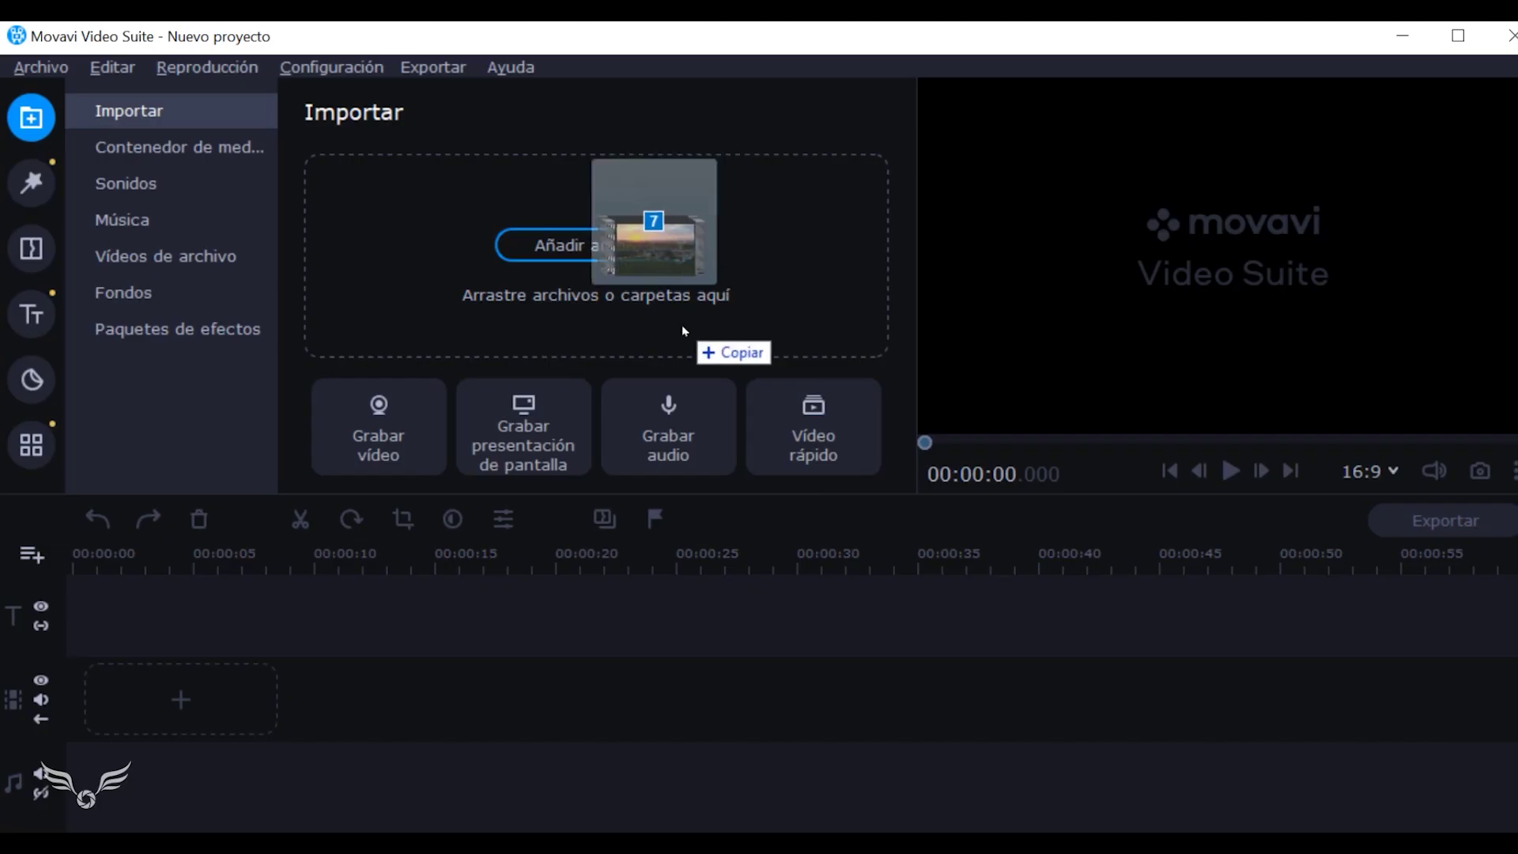
Import the seven drone video files into the media container and preview MAX_0095 (1).mp4.
{"action": "left_click_drag", "start_coordinate": [684, 330], "coordinate": [682, 327]}
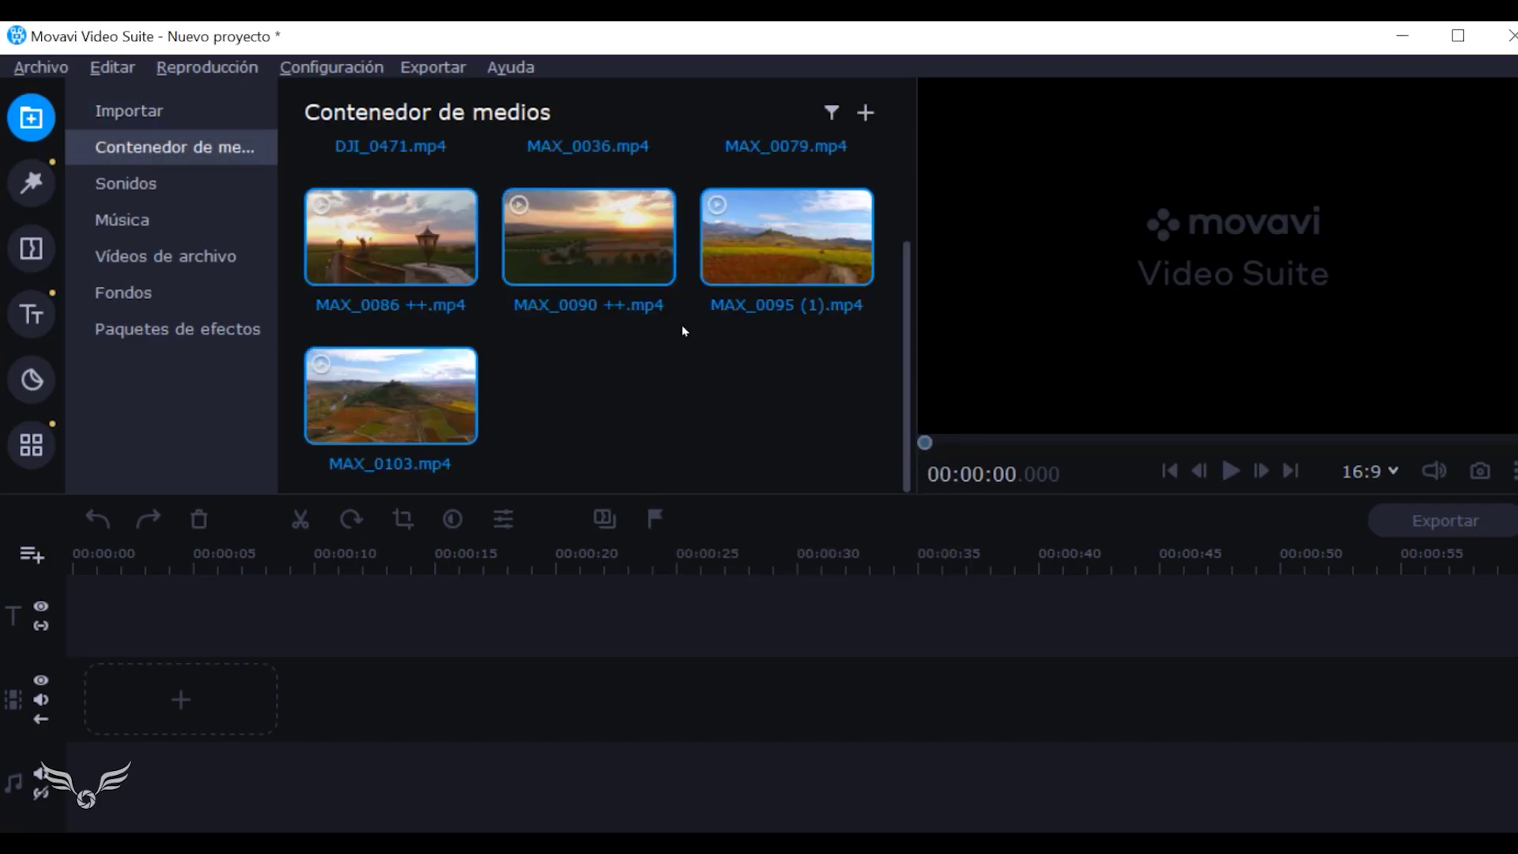
{"action": "scroll", "coordinate": [751, 403], "scroll_direction": "up", "scroll_amount": 2}
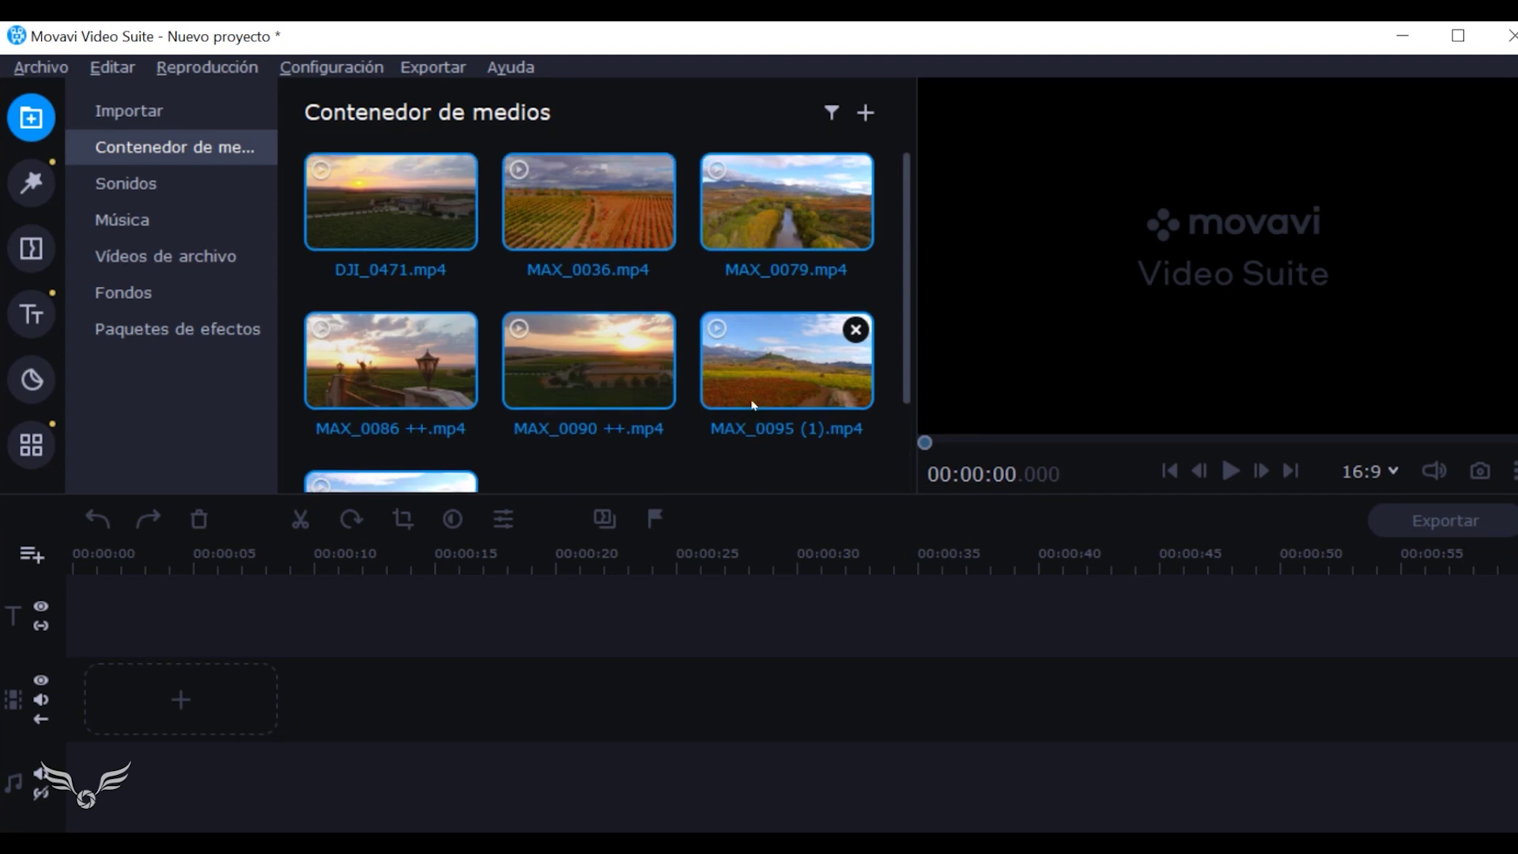
{"action": "left_click", "coordinate": [608, 233]}
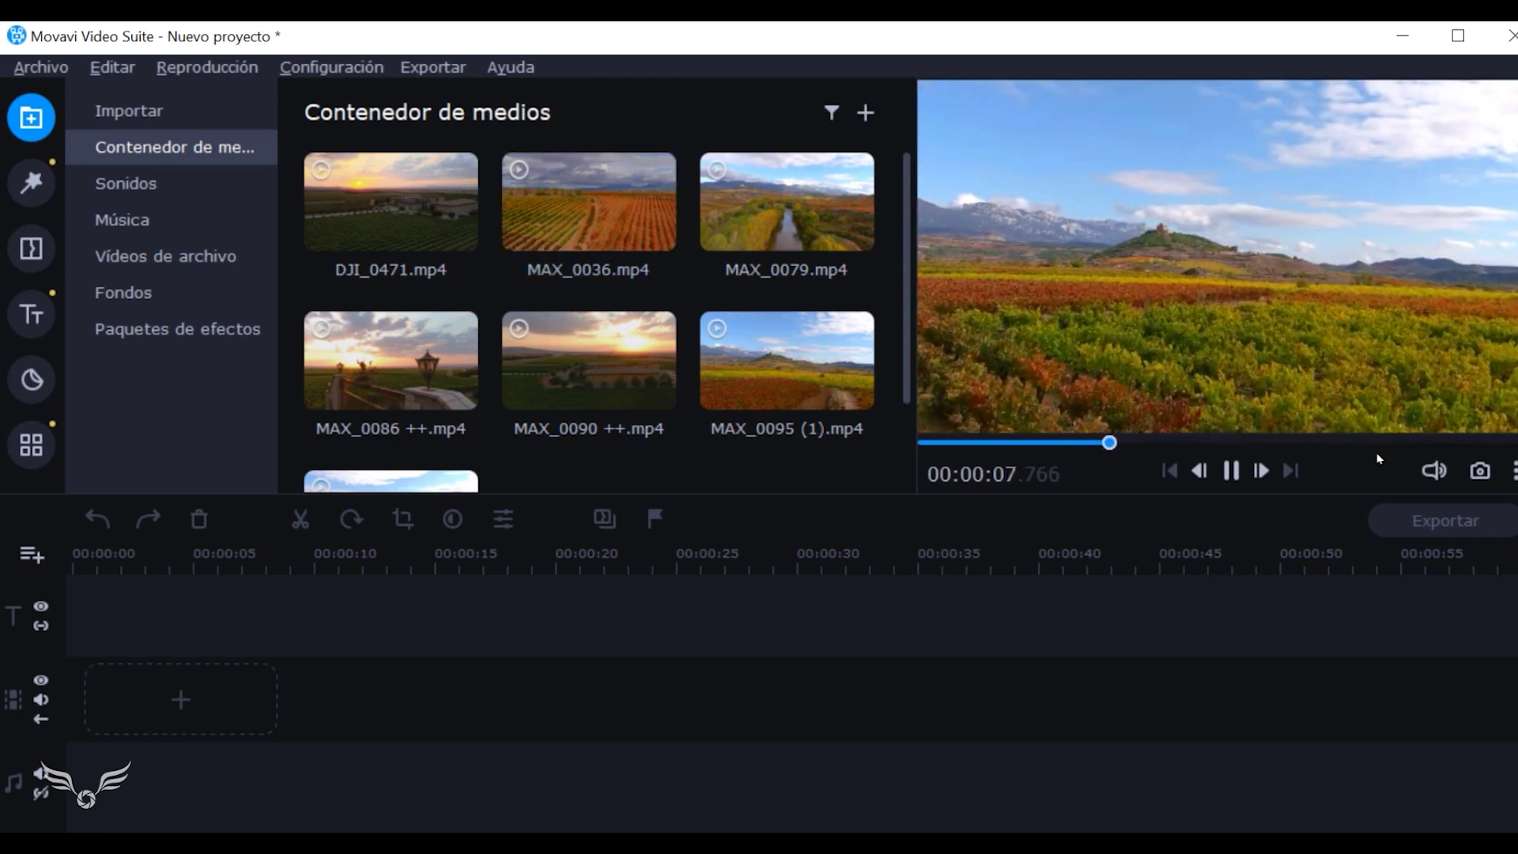
{"action": "left_click", "coordinate": [1232, 471]}
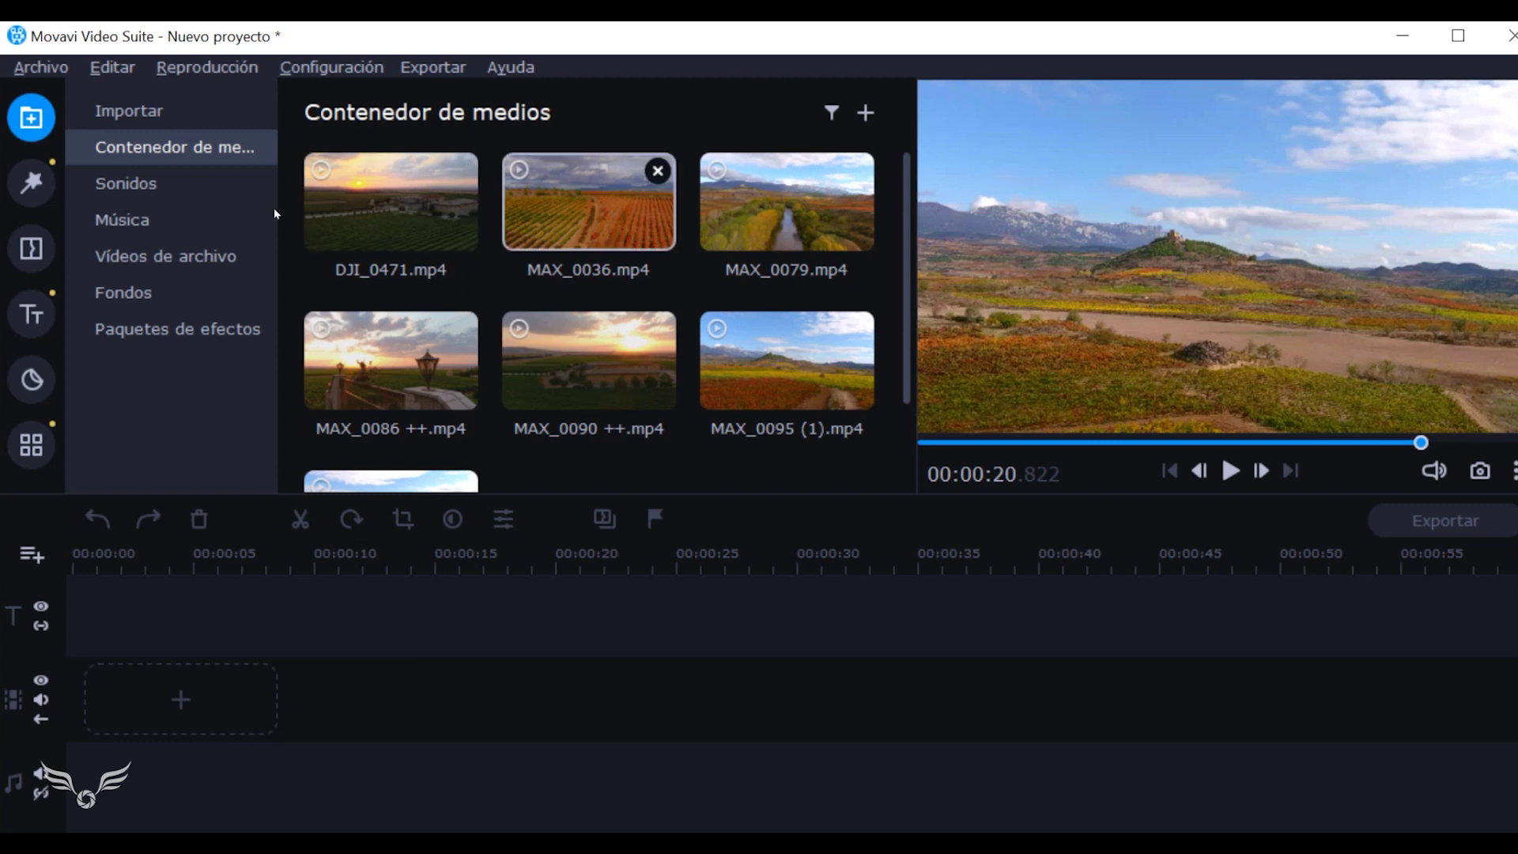
Place DJI_0471.mp4 at the start of the video track and trim its end to about 00:00:11.670.
{"action": "left_click_drag", "start_coordinate": [430, 219], "coordinate": [381, 675]}
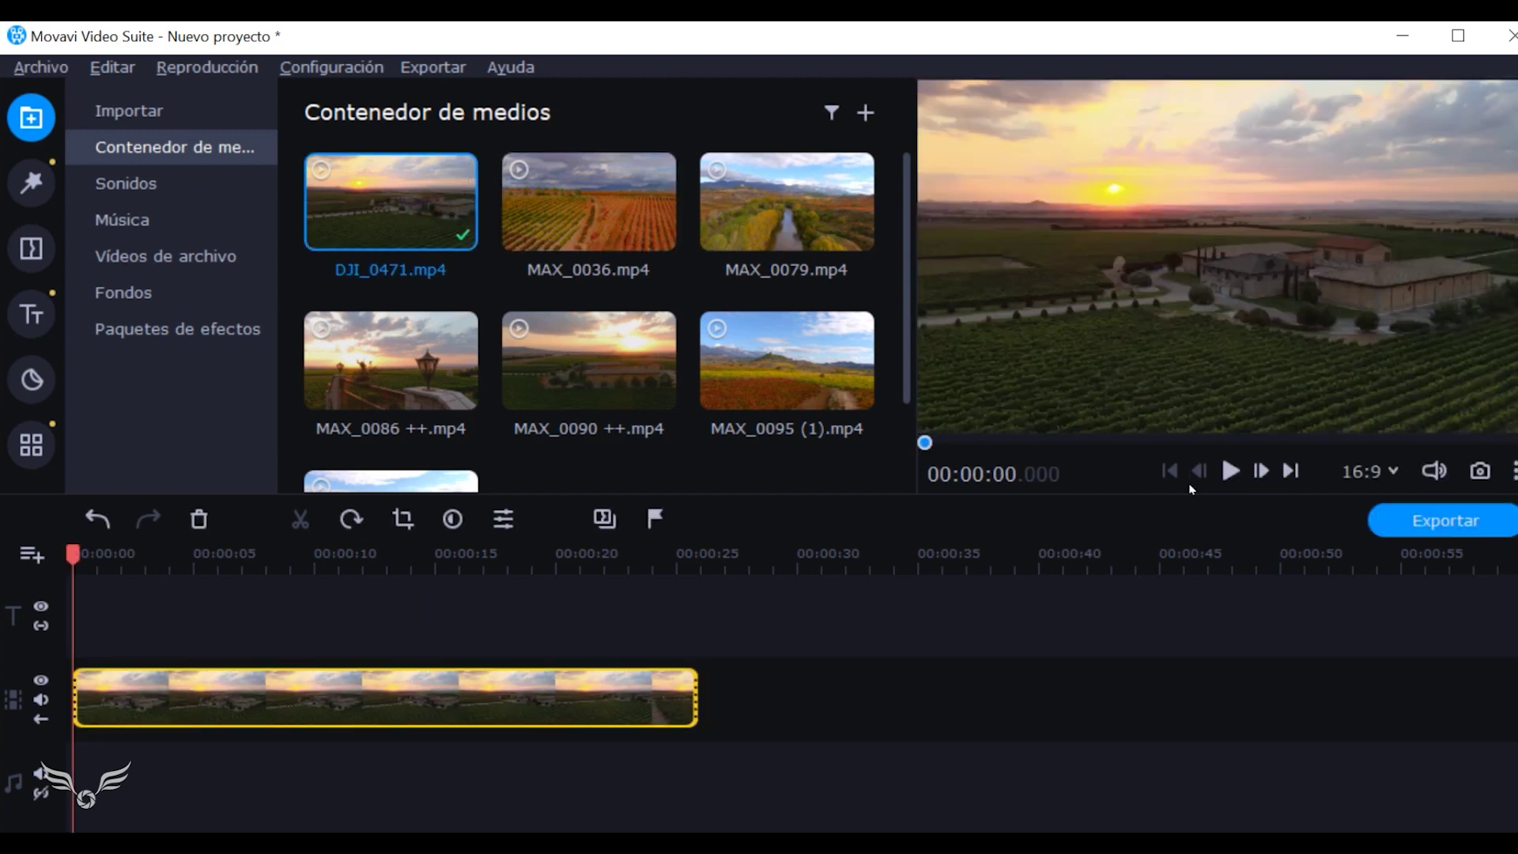
{"action": "left_click", "coordinate": [1230, 472]}
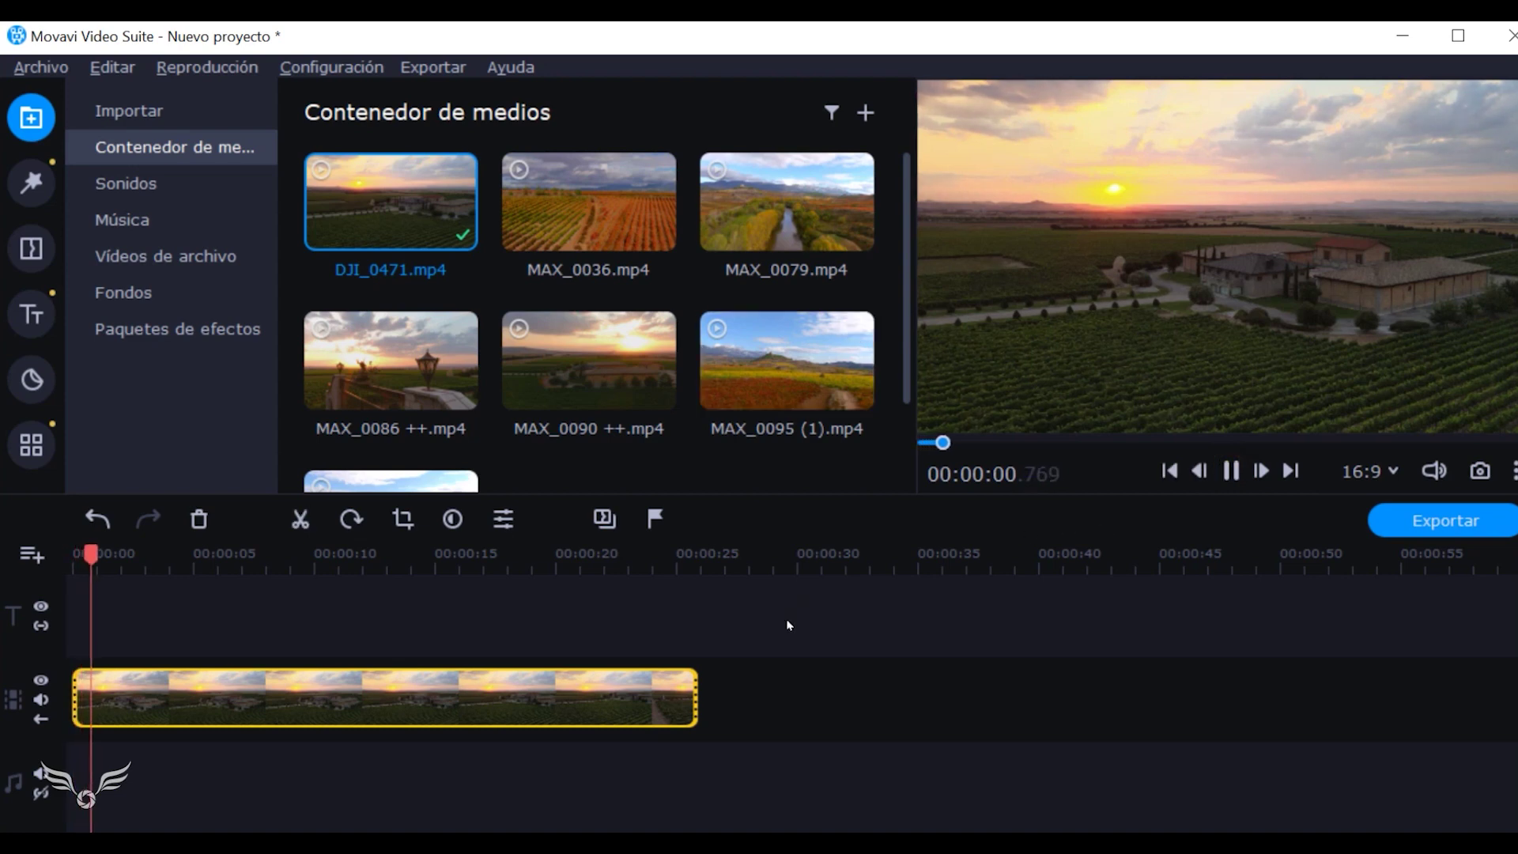
{"action": "mouse_move", "coordinate": [175, 693]}
{"action": "left_mouse_down"}
{"action": "mouse_move", "coordinate": [295, 694]}
{"action": "mouse_move", "coordinate": [177, 693]}
{"action": "left_mouse_up"}
{"action": "left_click_drag", "start_coordinate": [598, 703], "coordinate": [353, 699]}
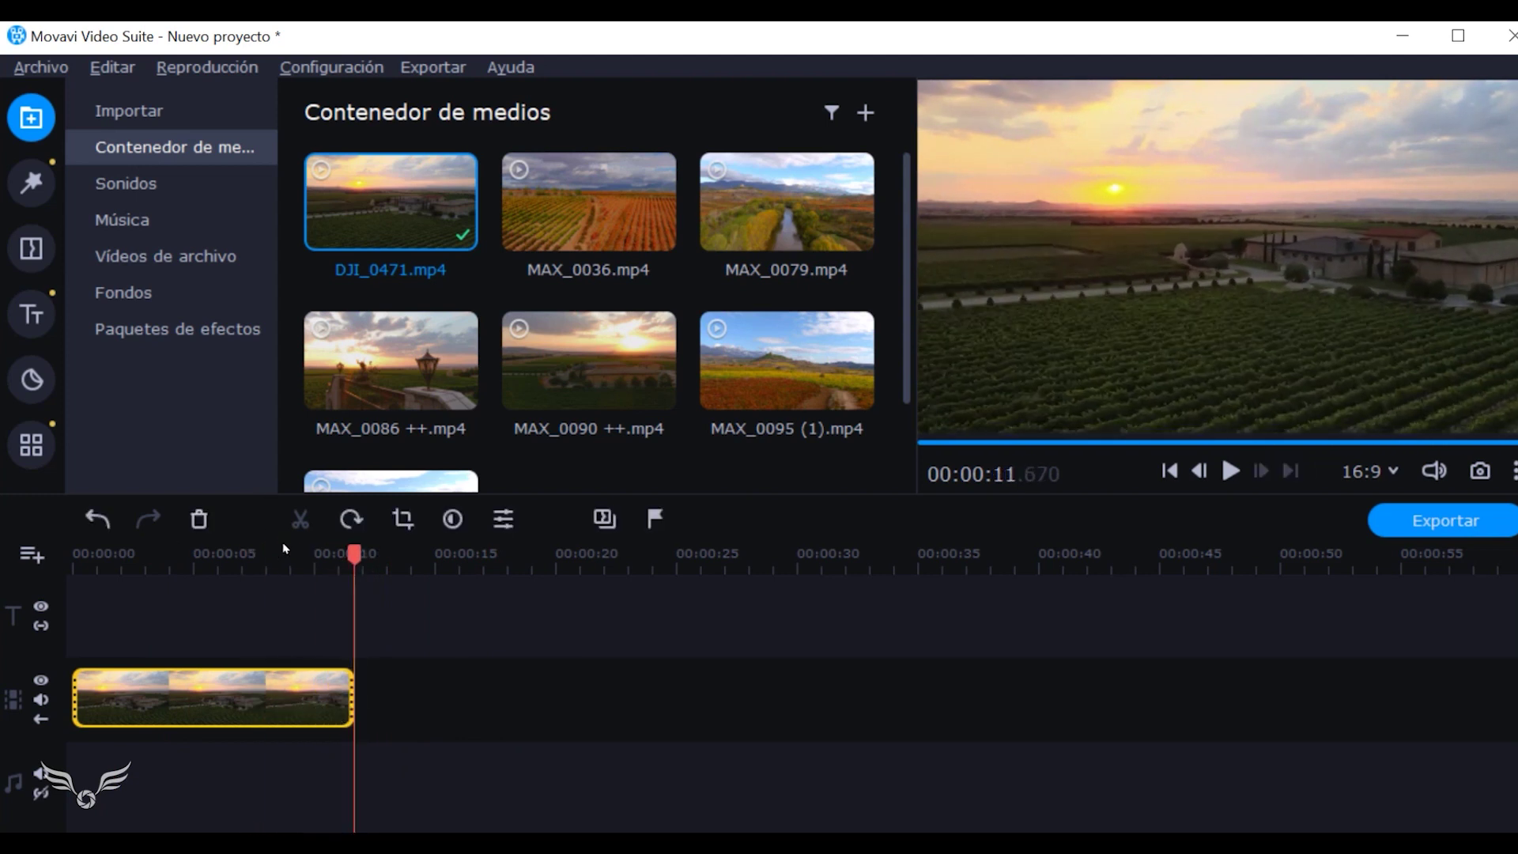
Split the DJI_0471.mp4 clip at 00:00:04.800 and delete the first part.
{"action": "left_click", "coordinate": [227, 633]}
{"action": "left_click", "coordinate": [238, 560]}
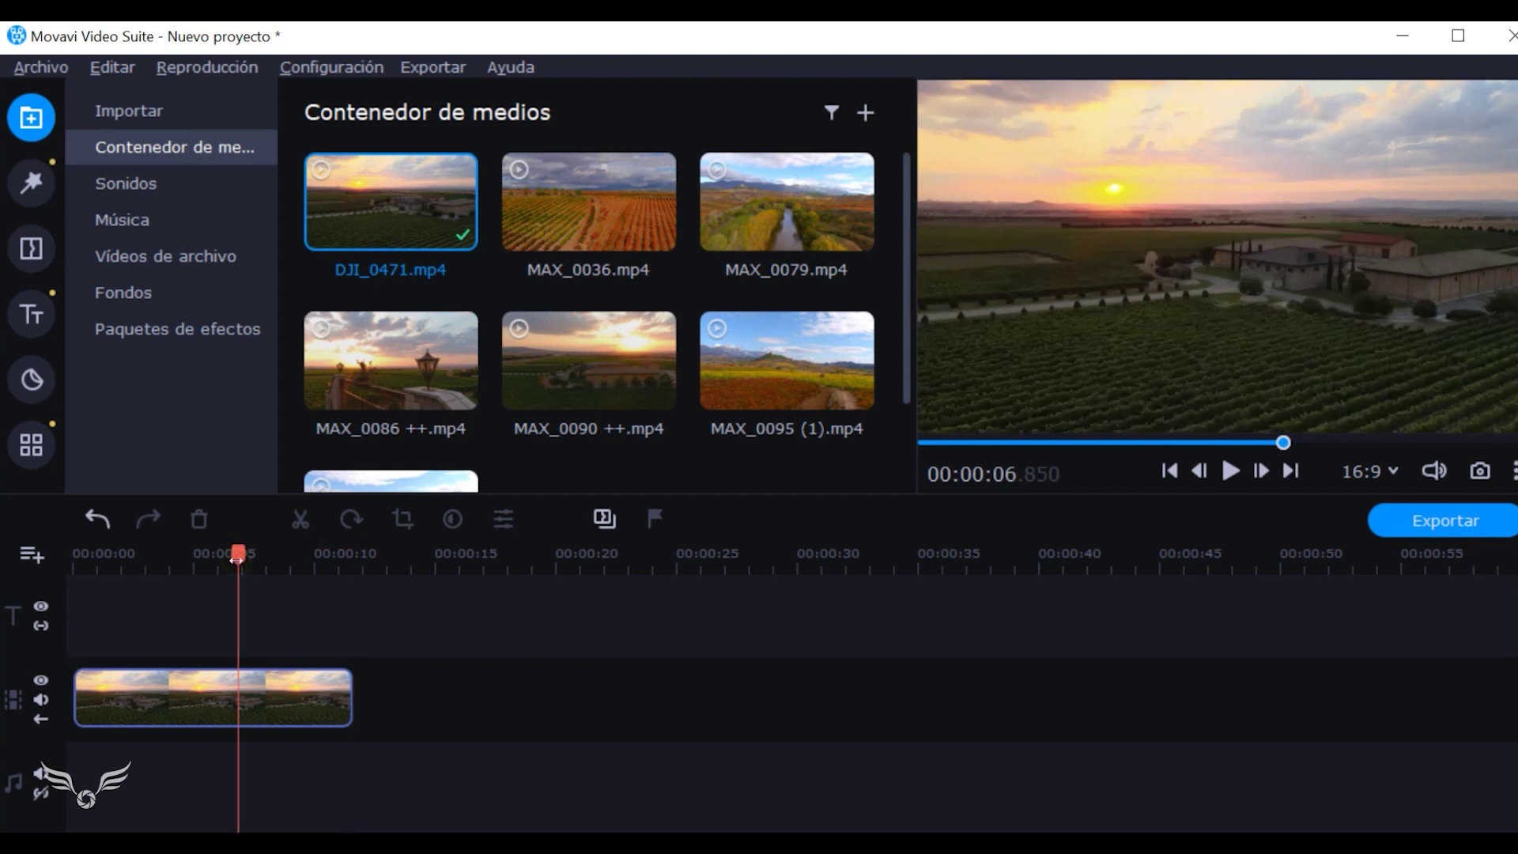
{"action": "left_click_drag", "start_coordinate": [207, 559], "coordinate": [160, 594]}
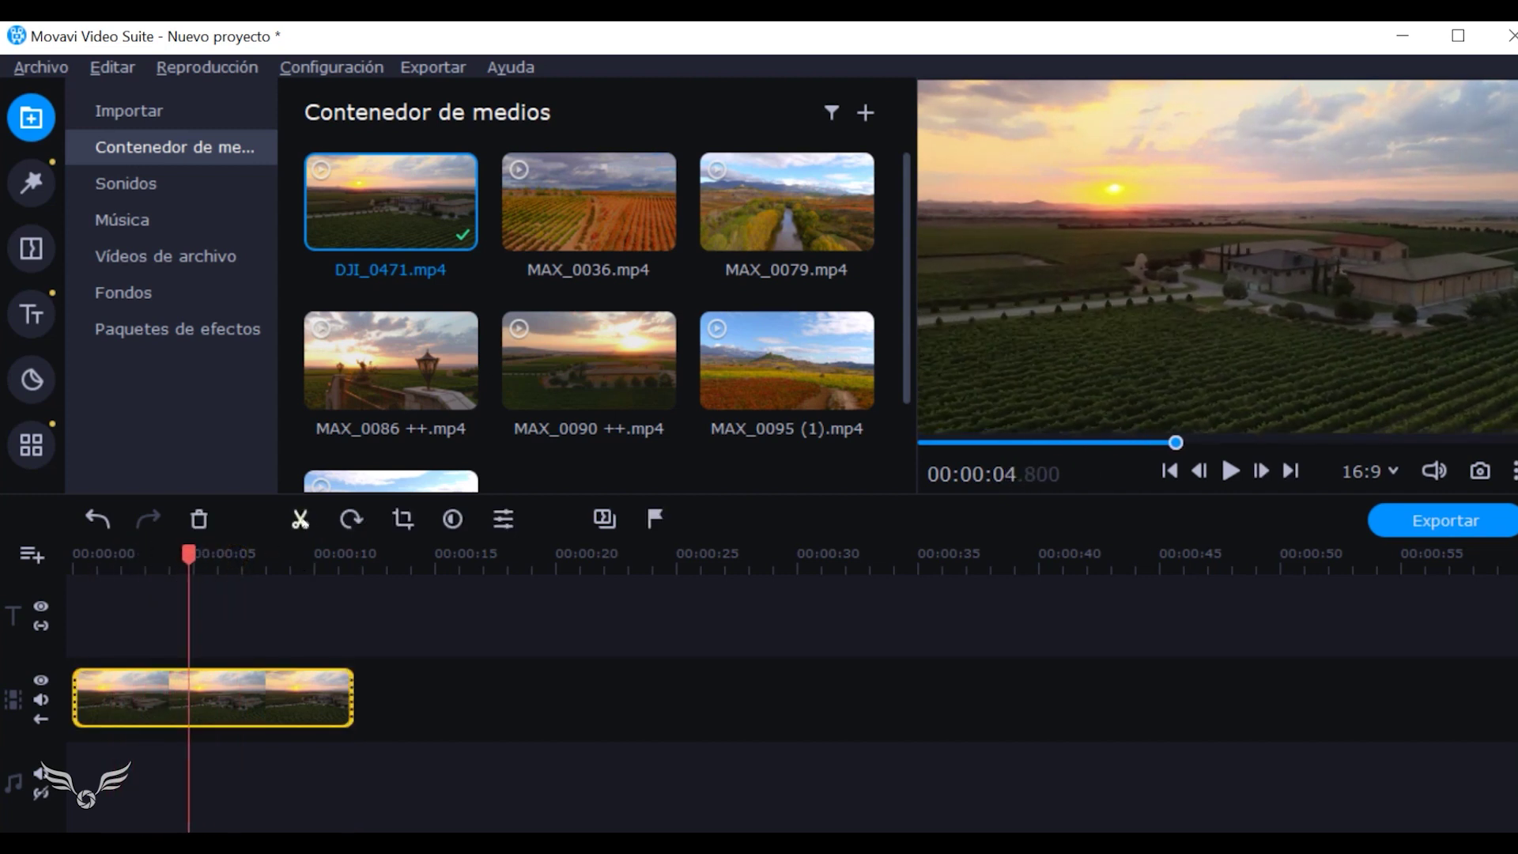
{"action": "left_click", "coordinate": [300, 520]}
{"action": "left_click_drag", "start_coordinate": [190, 558], "coordinate": [240, 558]}
{"action": "left_click", "coordinate": [152, 694]}
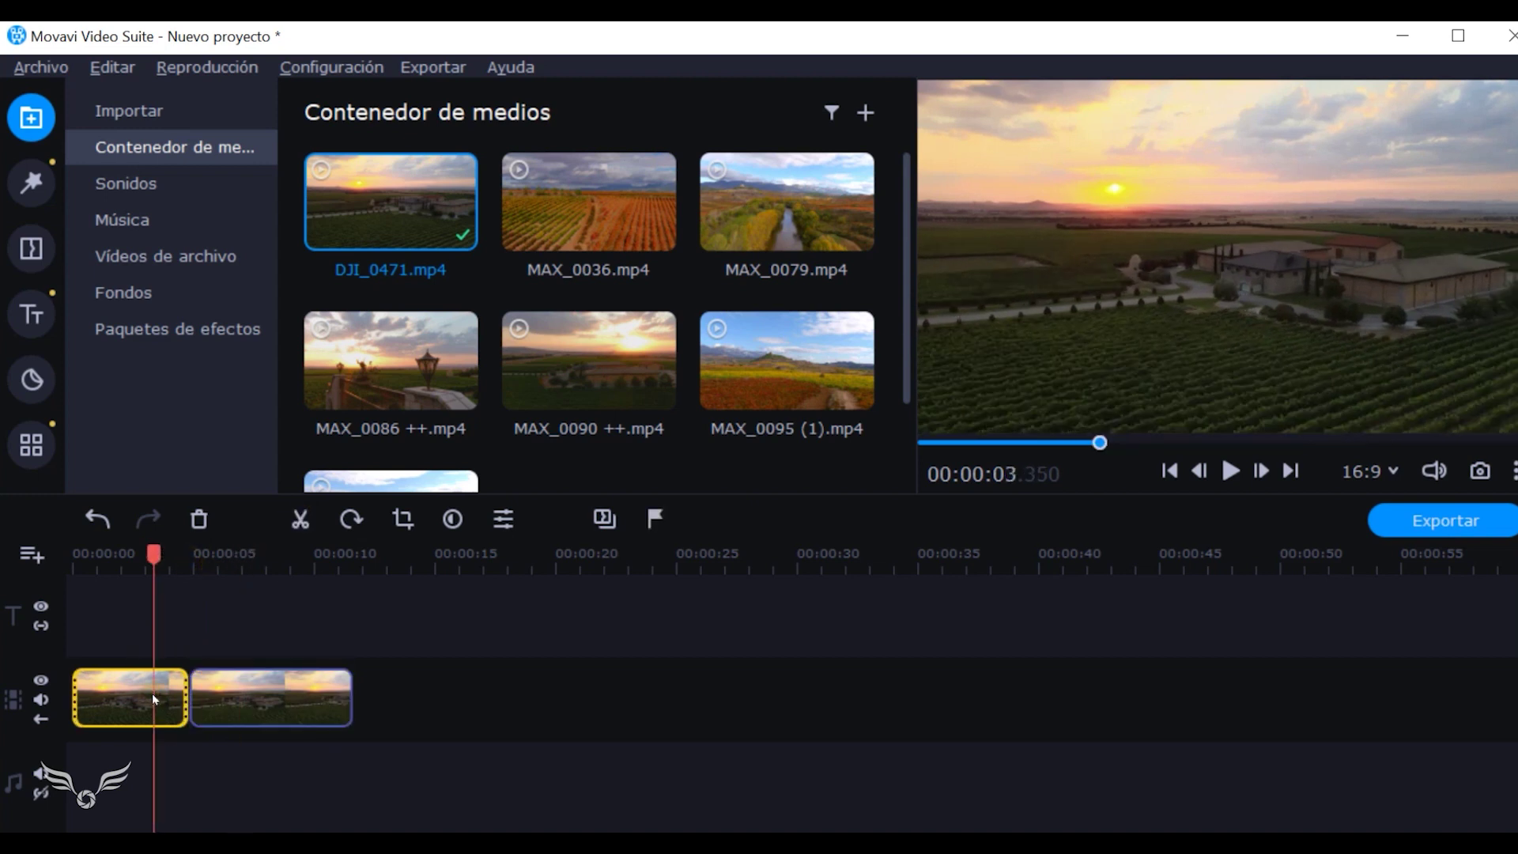
{"action": "key", "text": "Delete"}
Try splitting the remaining DJI_0471.mp4 clip at 00:00:04.150 and undo the split.
{"action": "left_click_drag", "start_coordinate": [152, 556], "coordinate": [193, 558]}
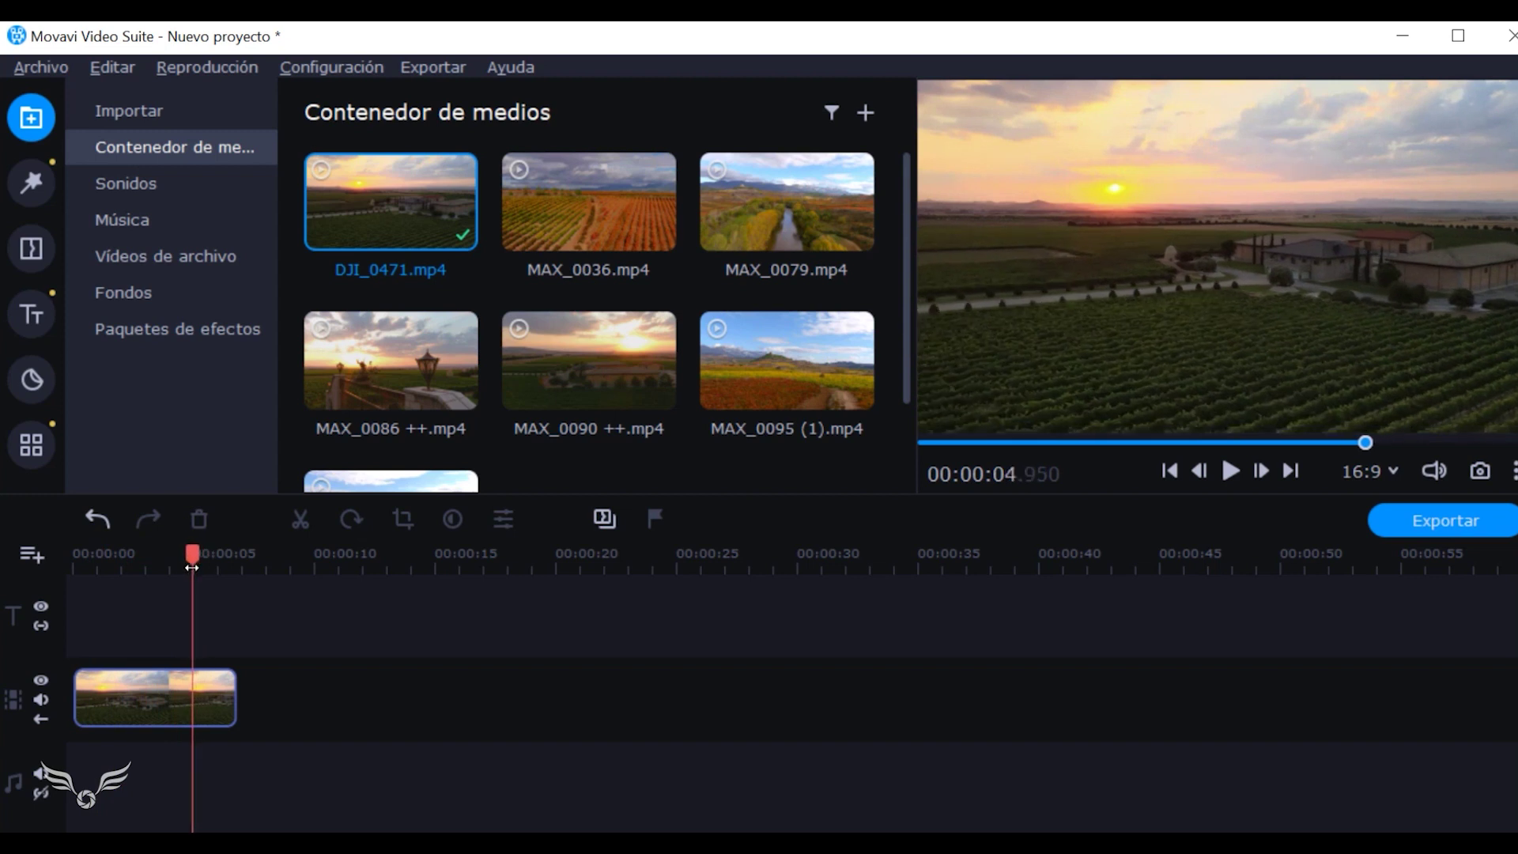
{"action": "left_click", "coordinate": [213, 690]}
{"action": "left_click", "coordinate": [299, 518]}
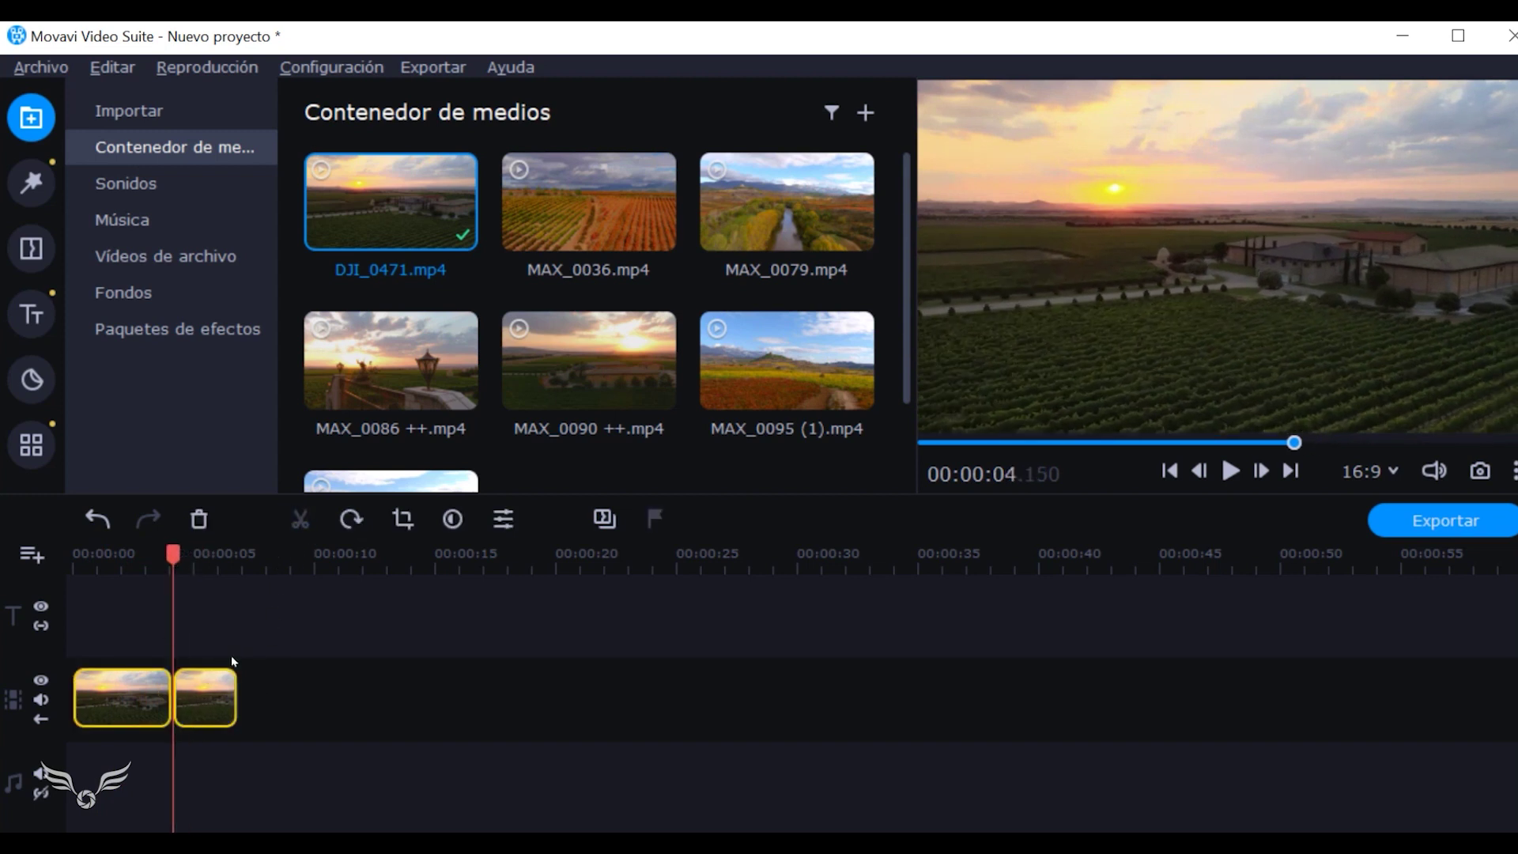
{"action": "key", "text": "ctrl+z"}
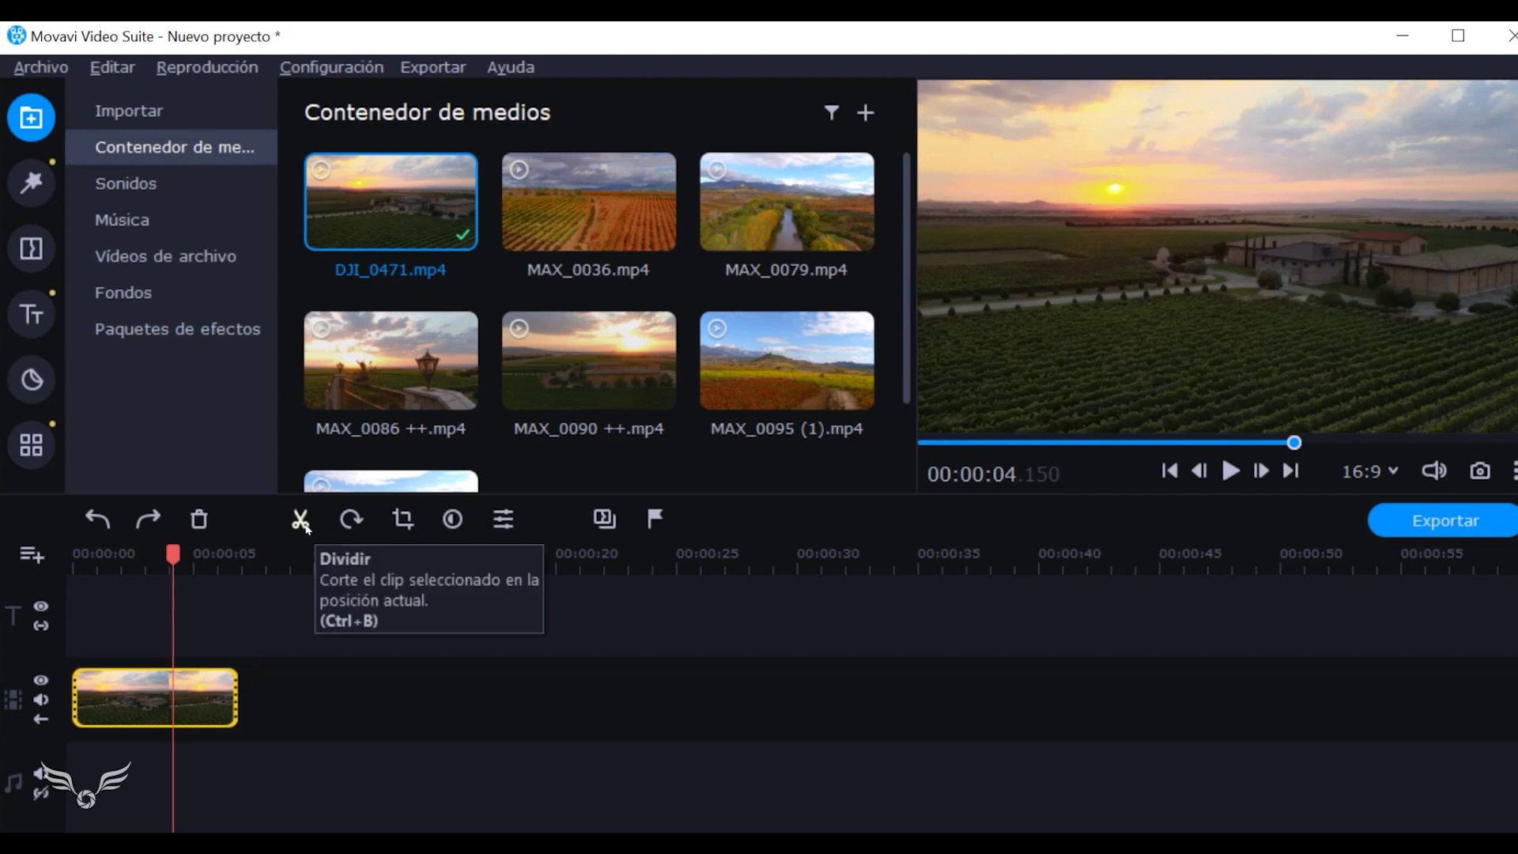
Add MAX_0036.mp4 directly after the DJI_0471.mp4 clip on the video track and play its beginning.
{"action": "left_click", "coordinate": [582, 214]}
{"action": "left_click_drag", "start_coordinate": [582, 213], "coordinate": [620, 712]}
{"action": "left_click_drag", "start_coordinate": [340, 701], "coordinate": [596, 694]}
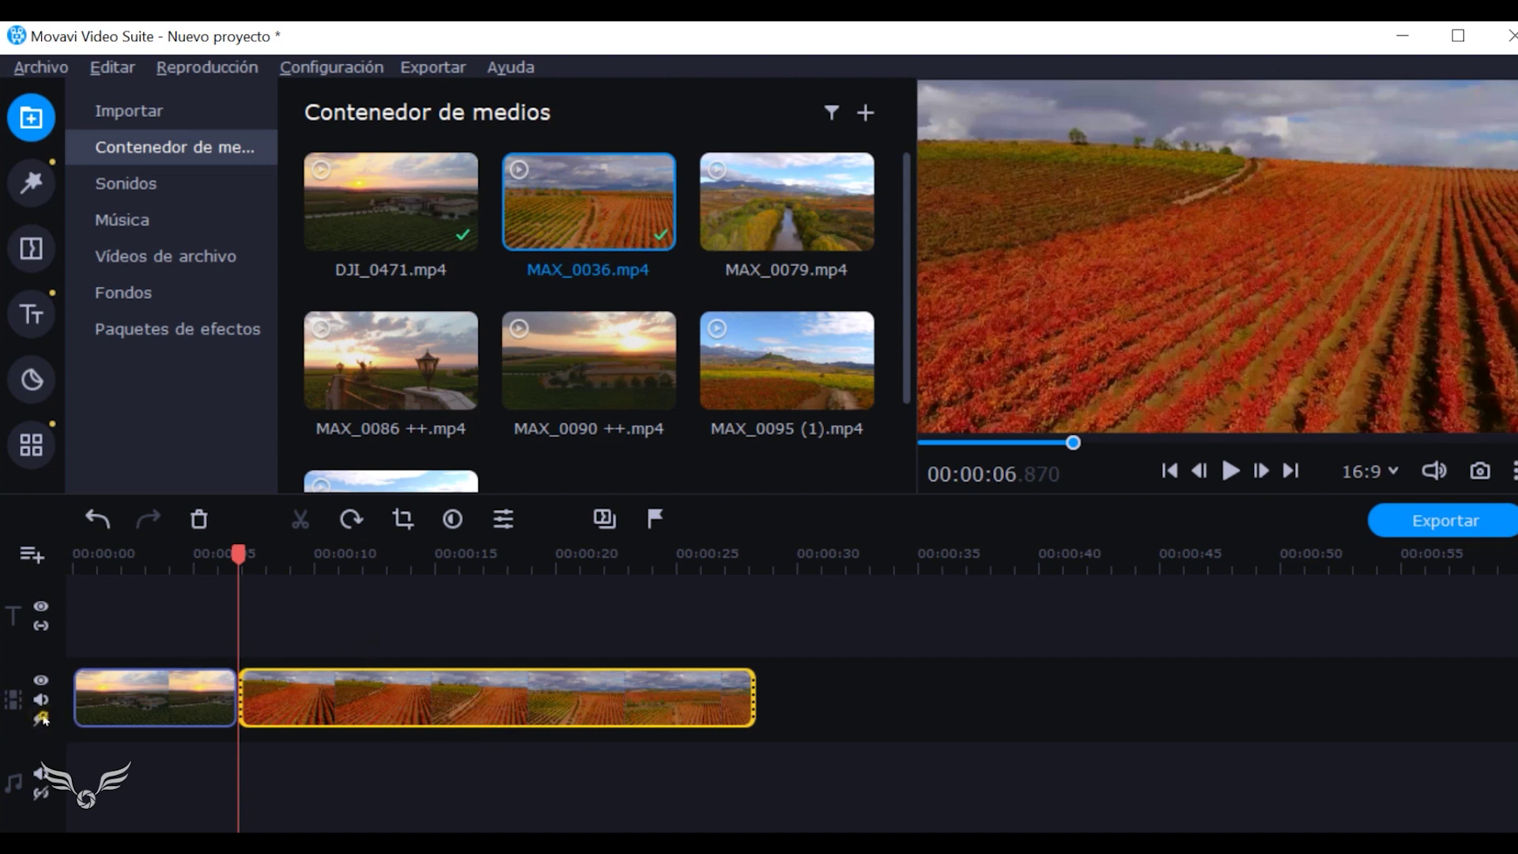
{"action": "left_click_drag", "start_coordinate": [323, 677], "coordinate": [136, 712]}
{"action": "left_click_drag", "start_coordinate": [342, 715], "coordinate": [375, 703]}
{"action": "key", "text": "space"}
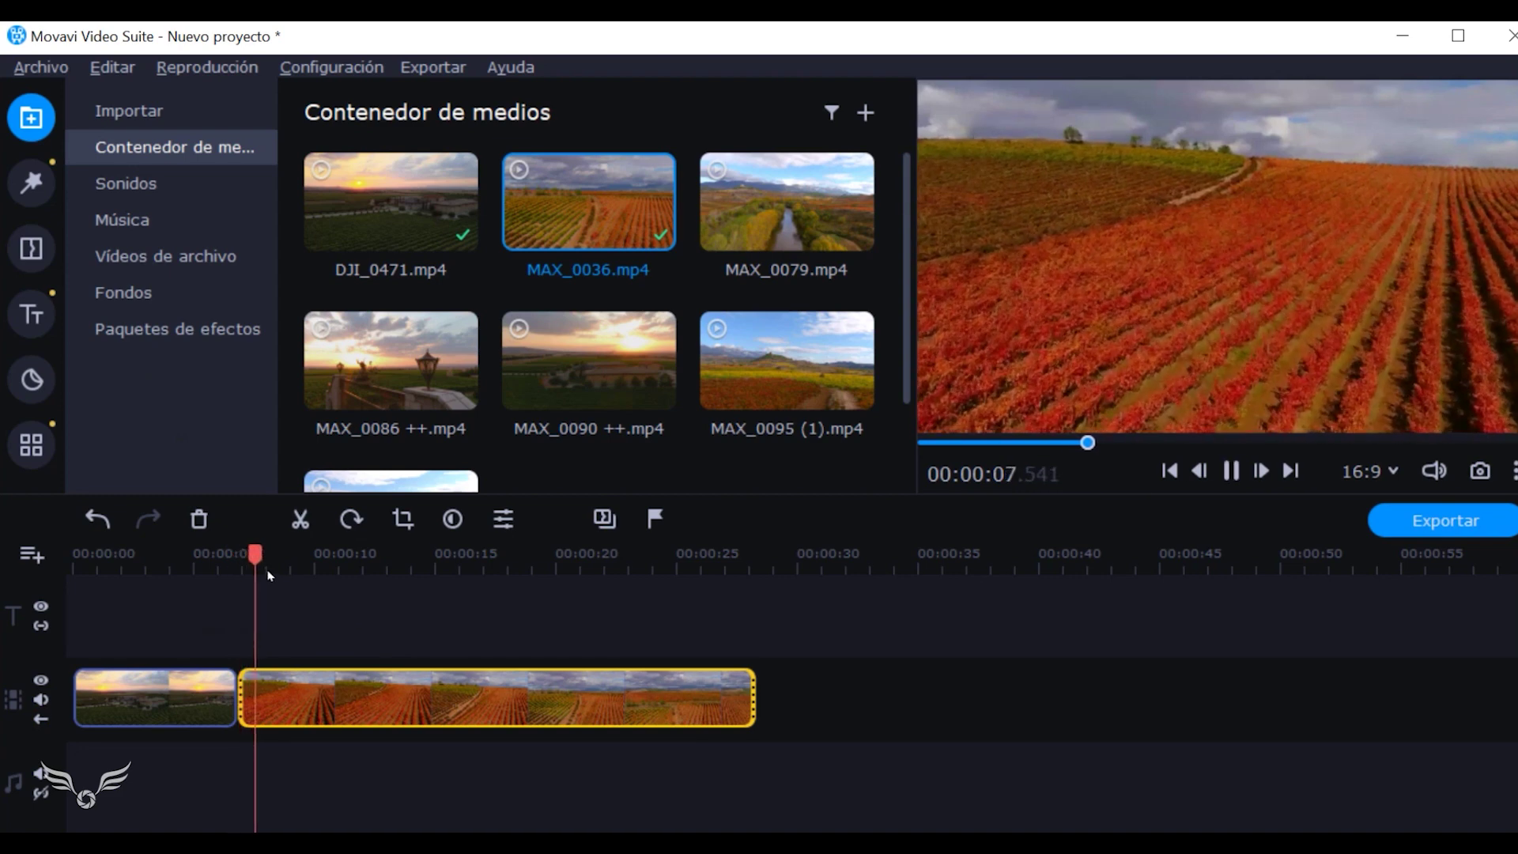
{"action": "key", "text": "space"}
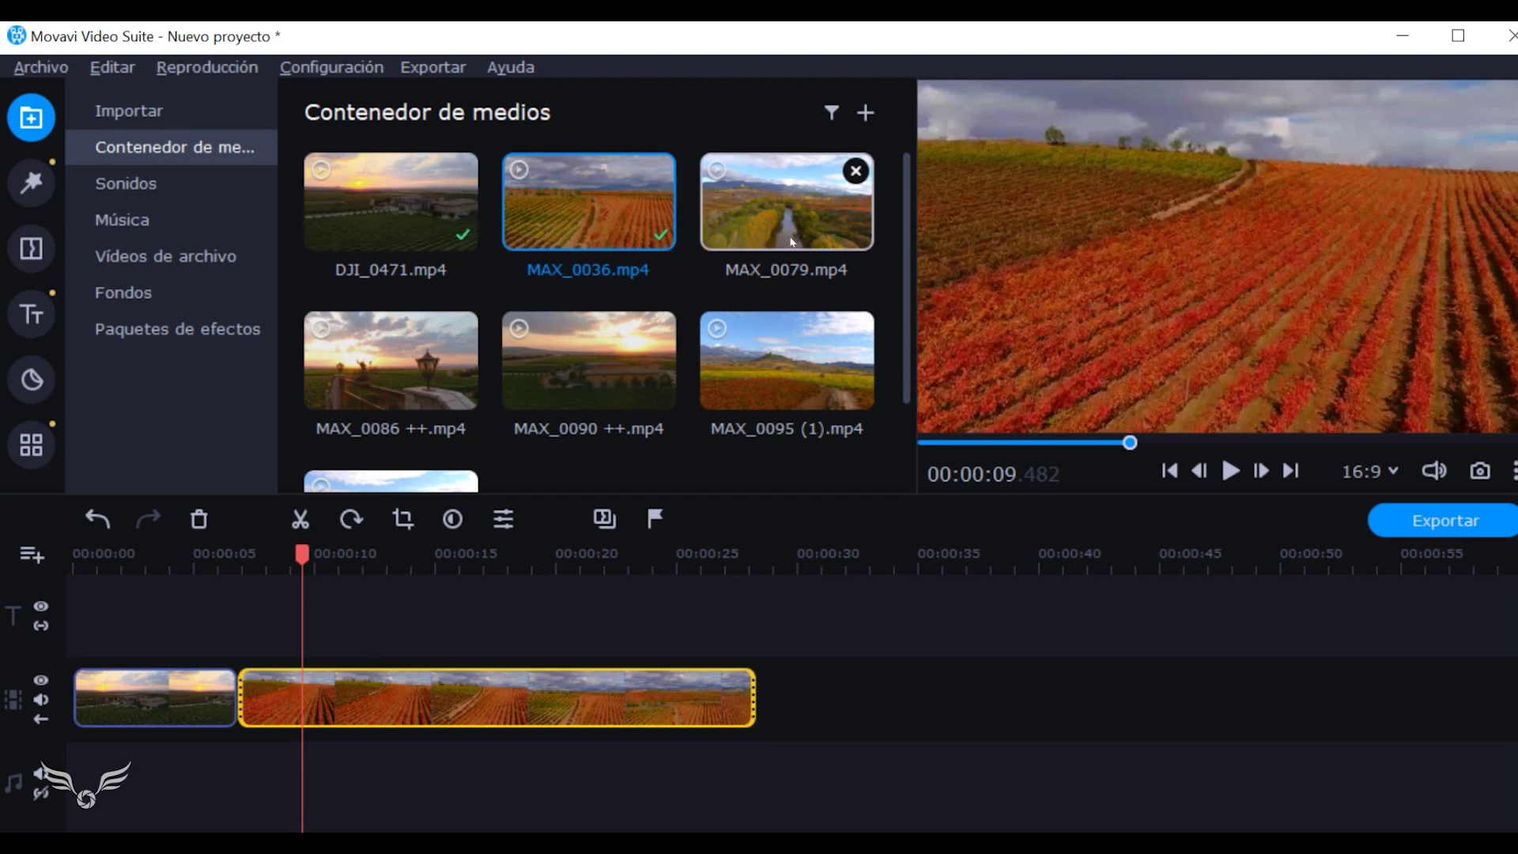
Add MAX_0079.mp4 to the video track after the MAX_0036.mp4 clip.
{"action": "scroll", "coordinate": [589, 343], "scroll_direction": "down", "scroll_amount": 2}
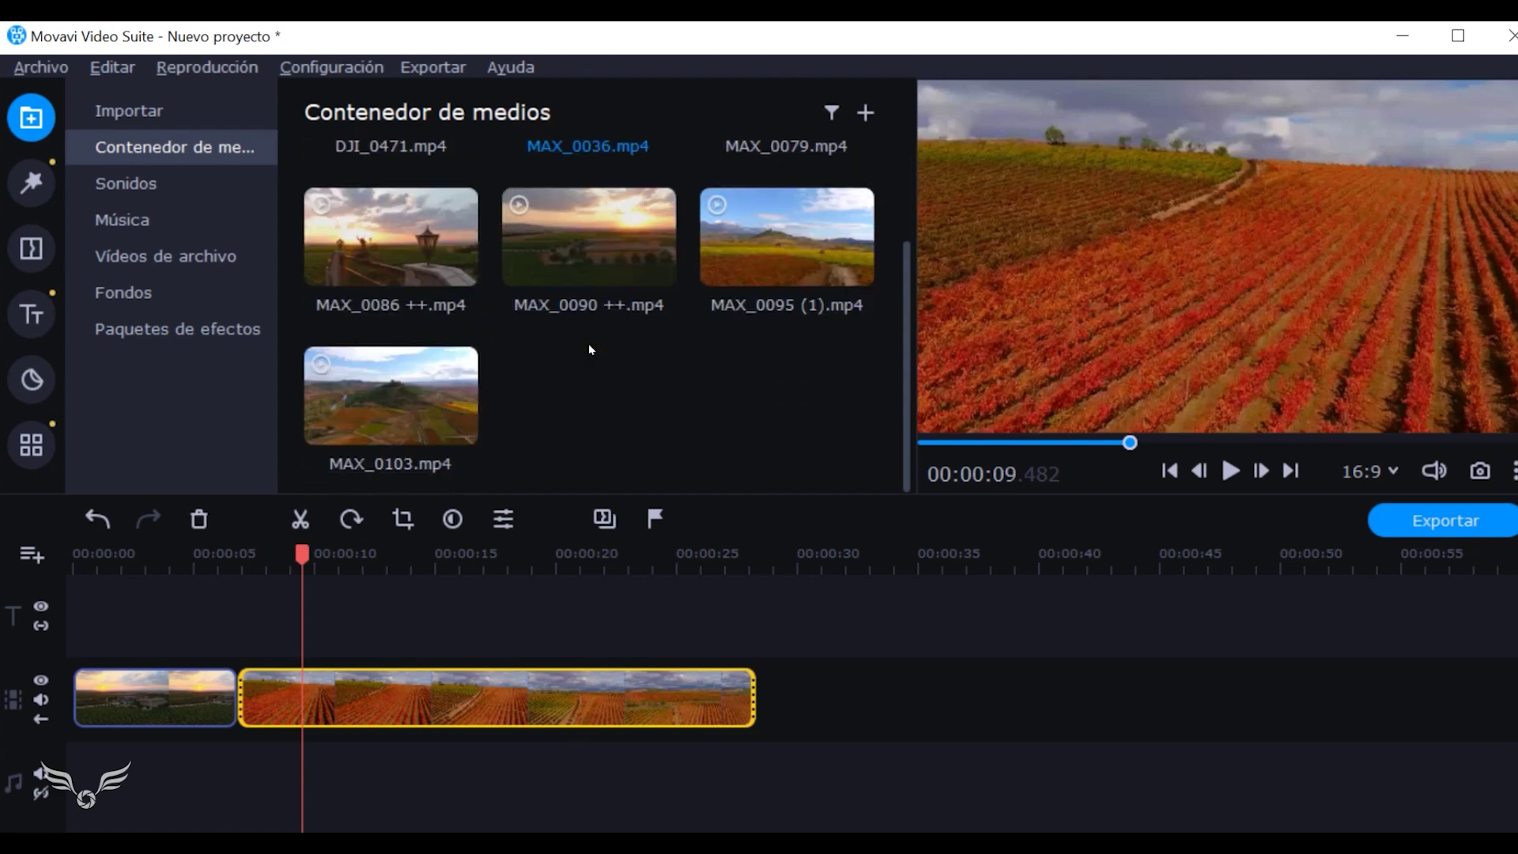
{"action": "scroll", "coordinate": [588, 343], "scroll_direction": "up", "scroll_amount": 2}
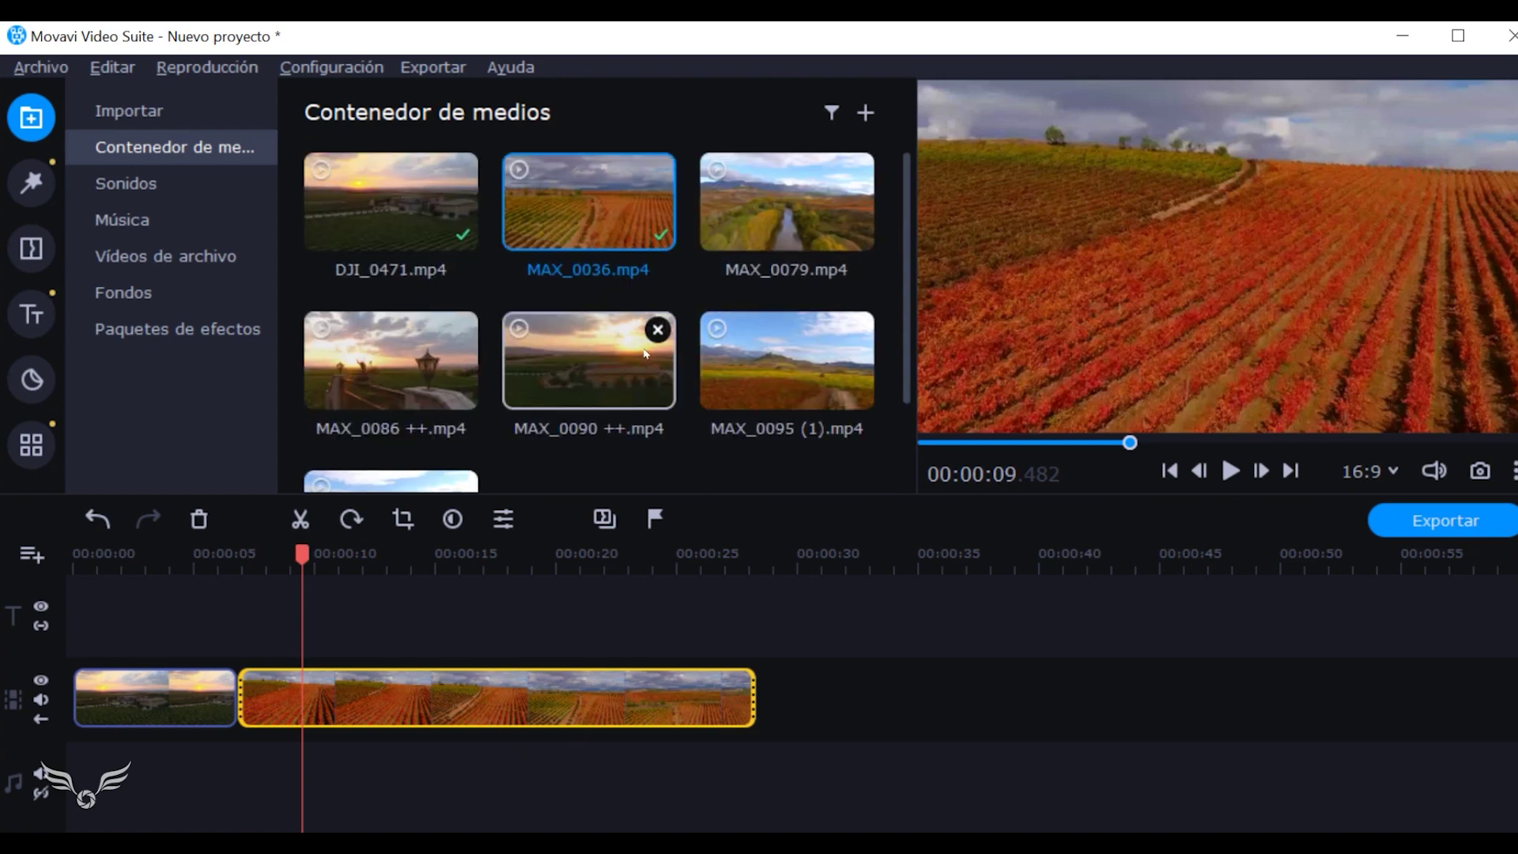
{"action": "double_click", "coordinate": [778, 228]}
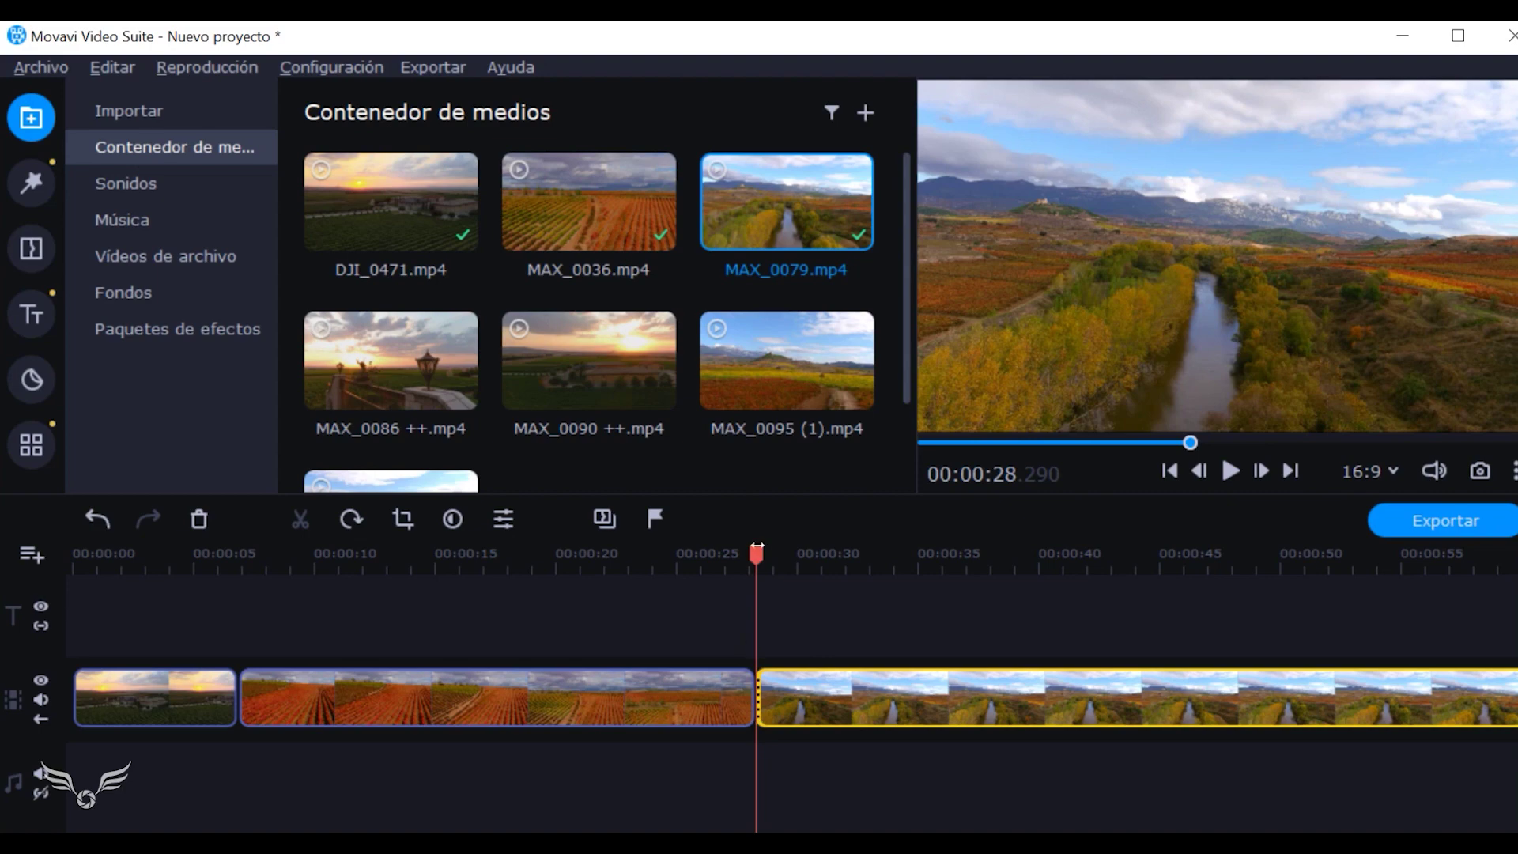
{"action": "left_click_drag", "start_coordinate": [754, 680], "coordinate": [1042, 680]}
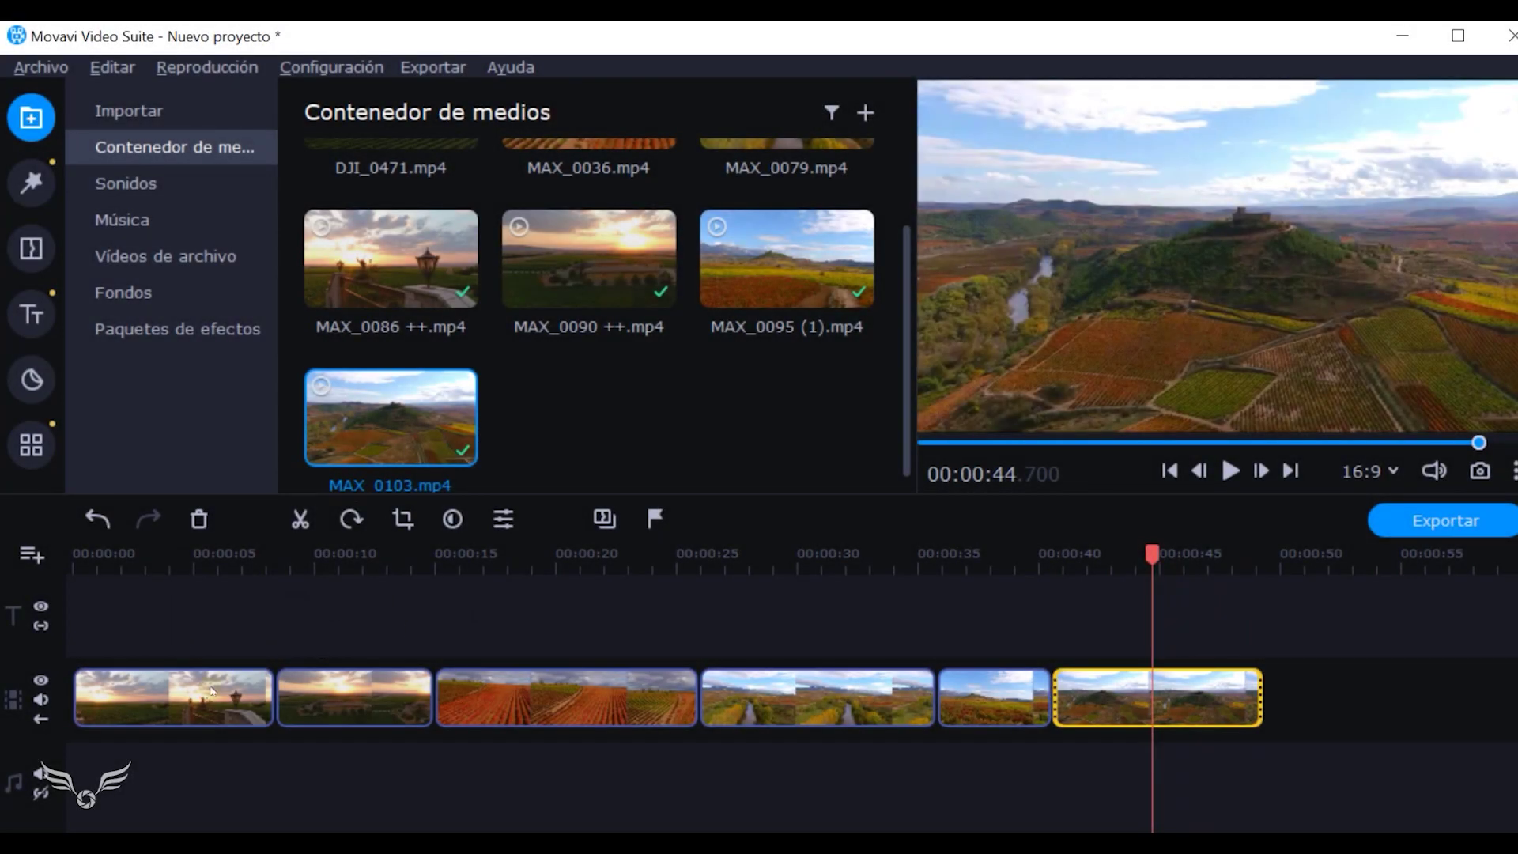
Play the assembled six-clip timeline from the beginning to review the sequence.
{"action": "left_click", "coordinate": [119, 636]}
{"action": "left_click_drag", "start_coordinate": [101, 555], "coordinate": [72, 556]}
{"action": "key", "text": "space"}
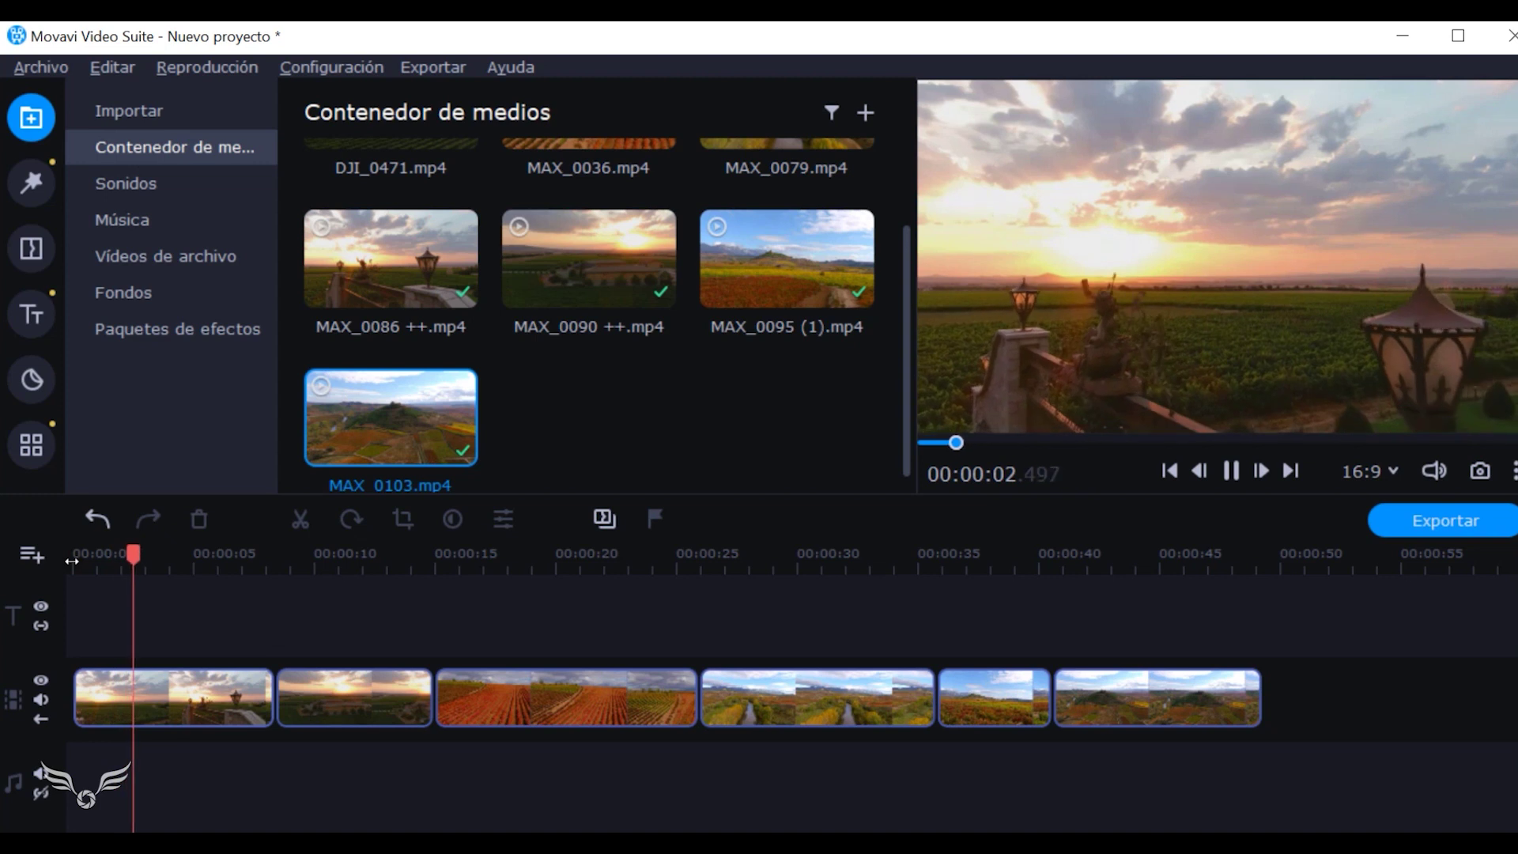
{"action": "left_click", "coordinate": [212, 554]}
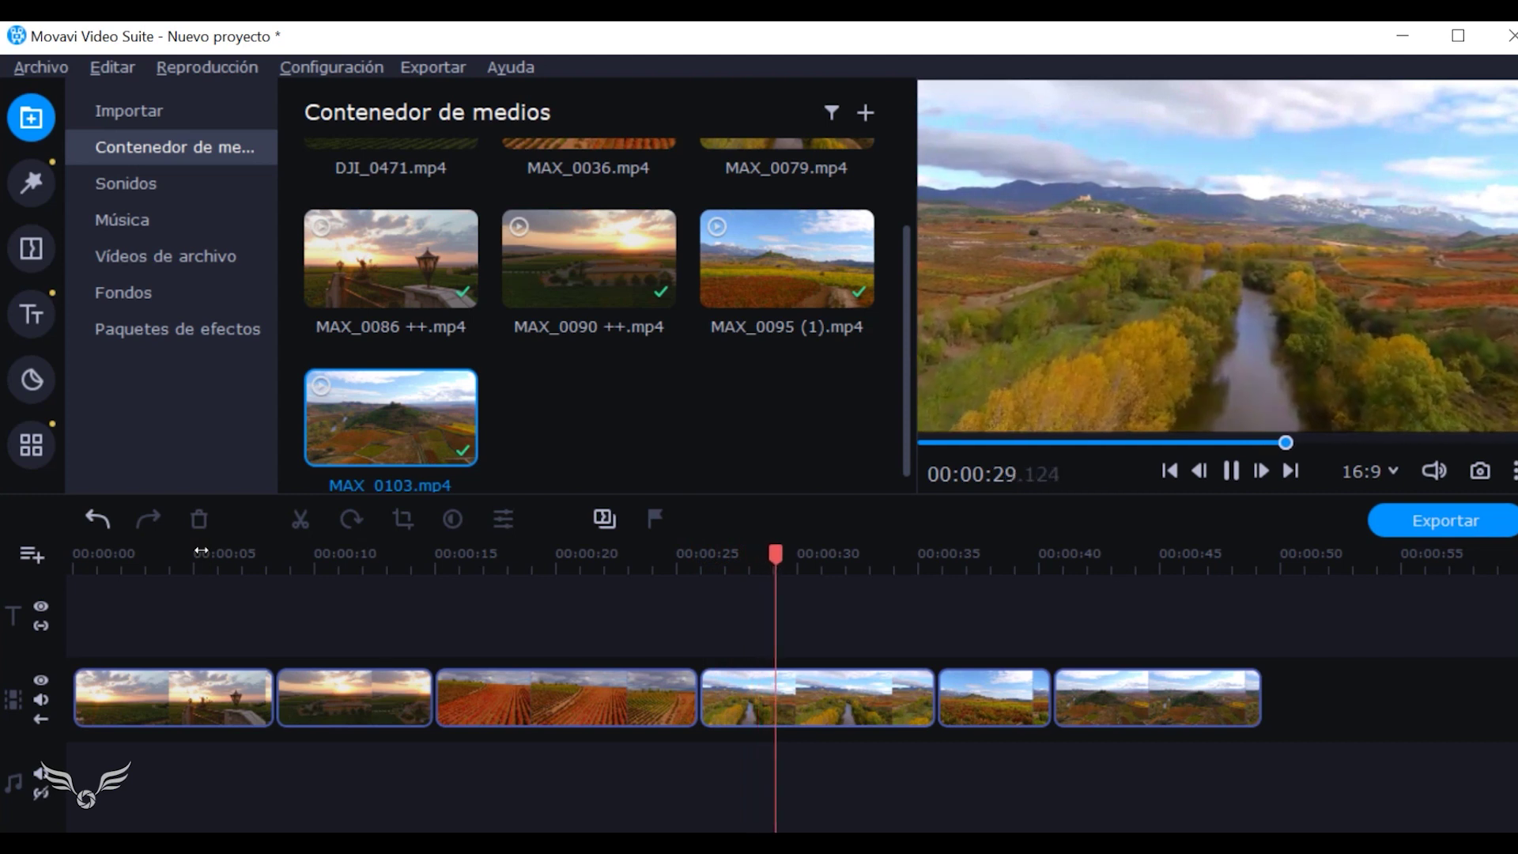
Trim the end of the fourth clip, the river shot, to about 00:00:31 and play back the cut.
{"action": "left_click", "coordinate": [912, 706]}
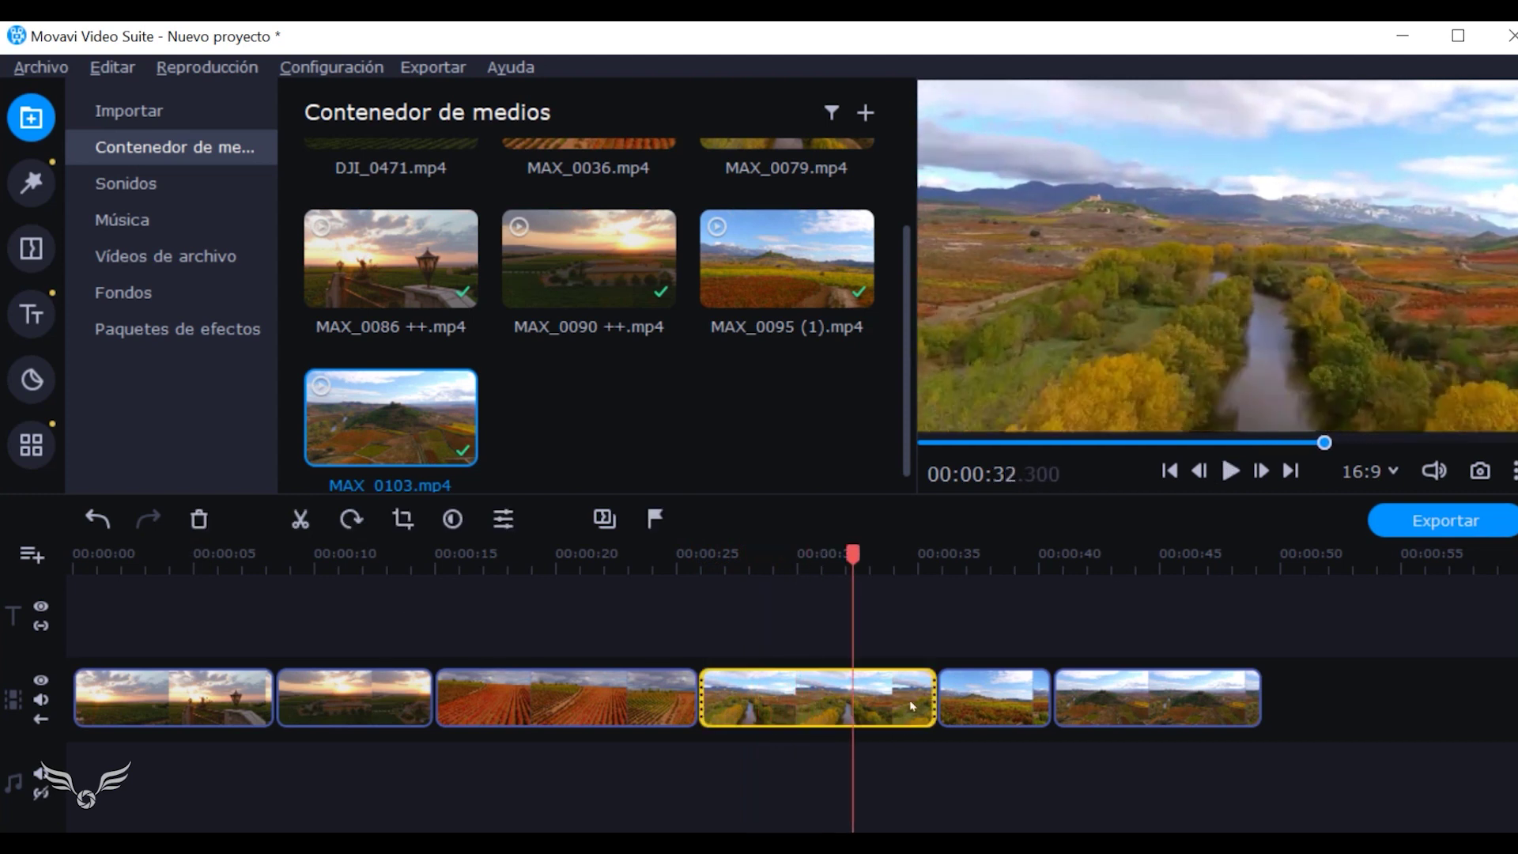
{"action": "left_click_drag", "start_coordinate": [934, 687], "coordinate": [814, 690]}
{"action": "left_click", "coordinate": [810, 561]}
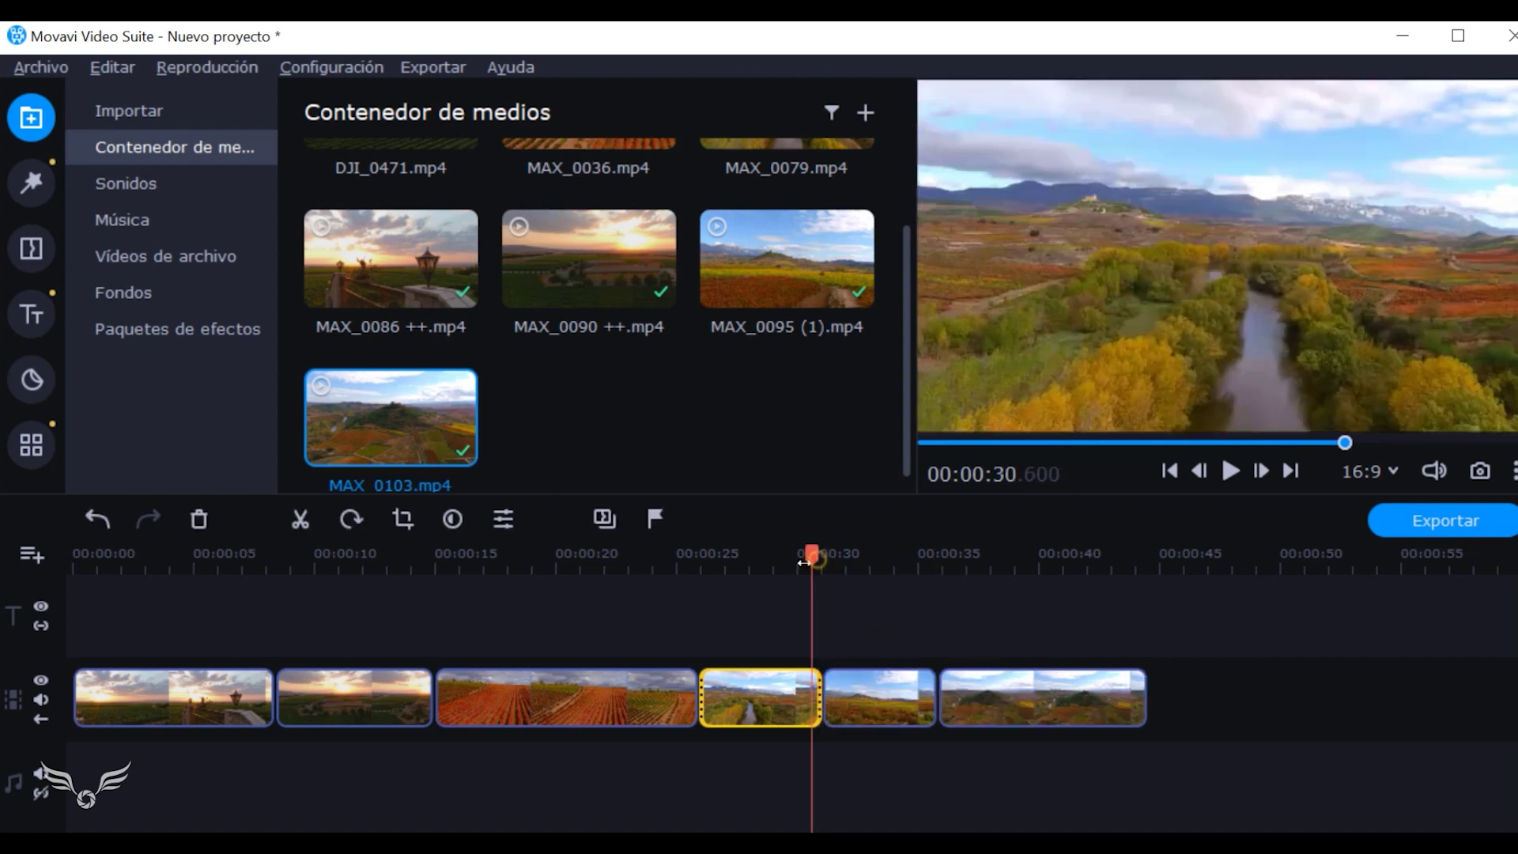
{"action": "key", "text": "space"}
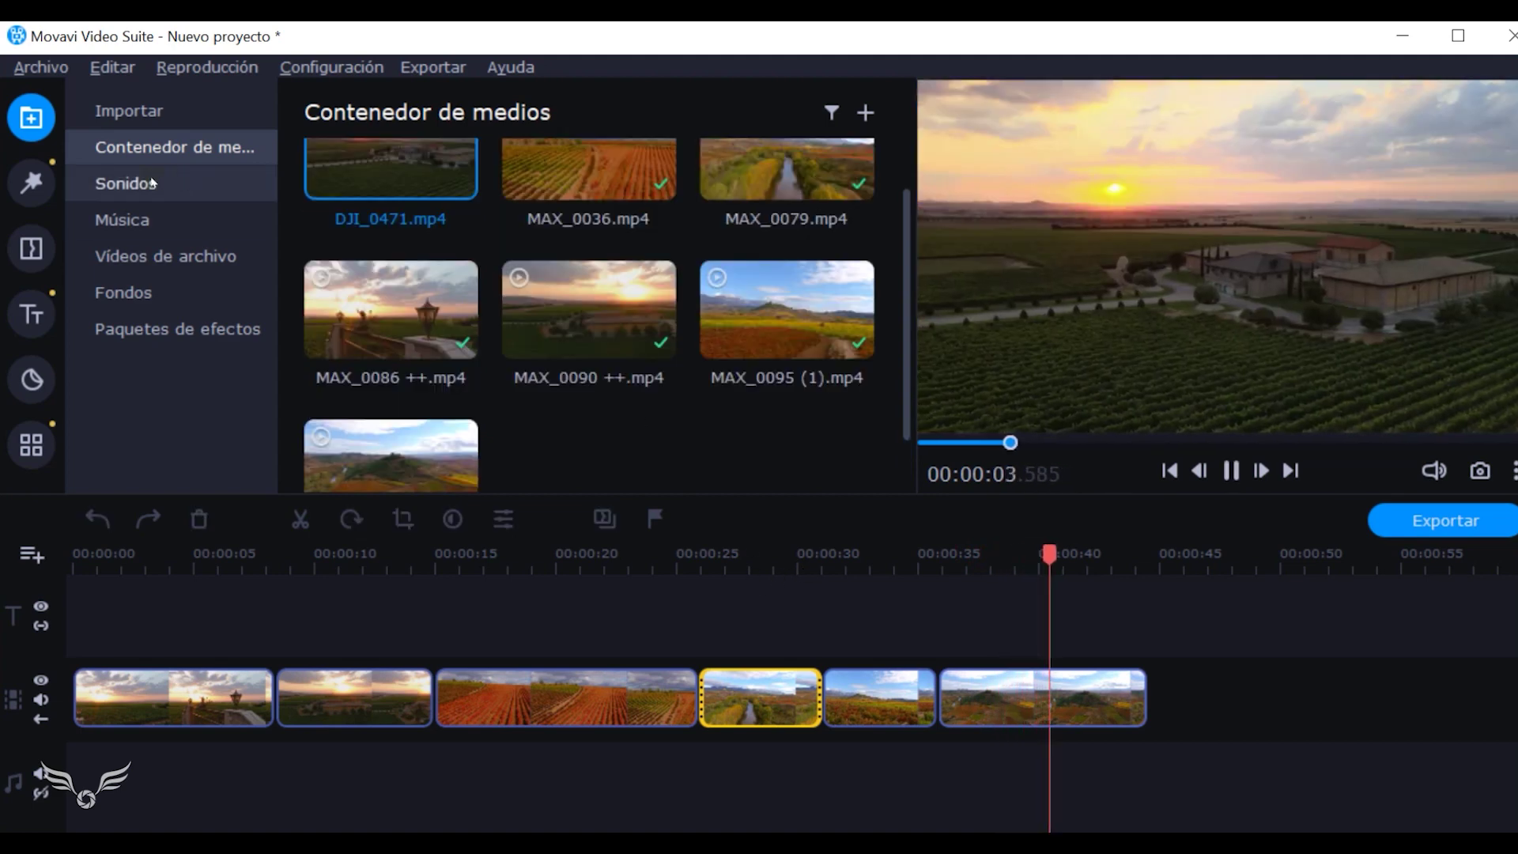
Look through the built-in sounds, music, stock videos, backgrounds and effect packs.
{"action": "left_click", "coordinate": [148, 184]}
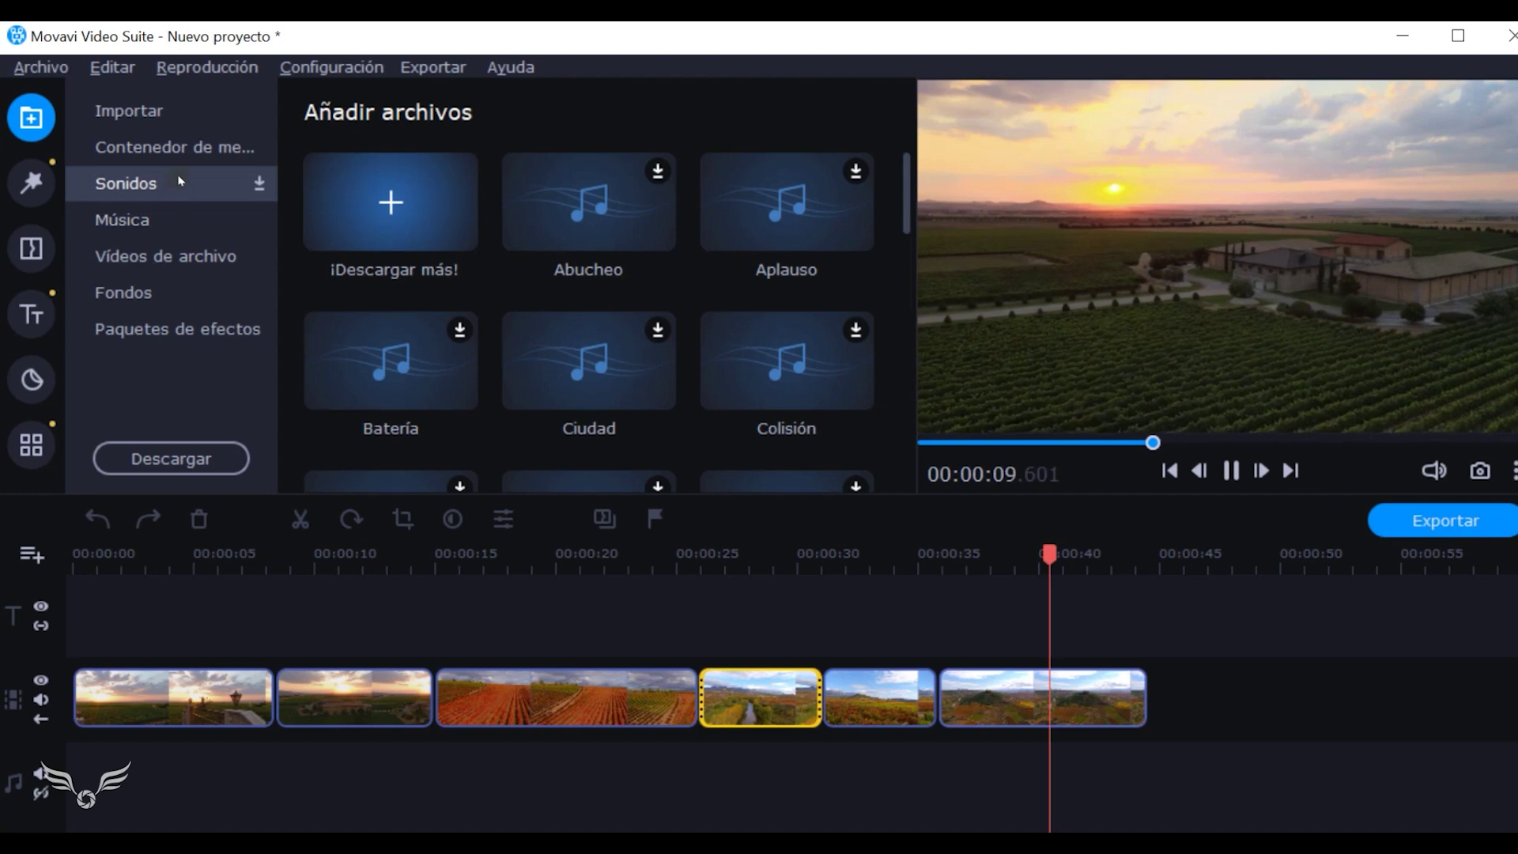
{"action": "left_click", "coordinate": [155, 212]}
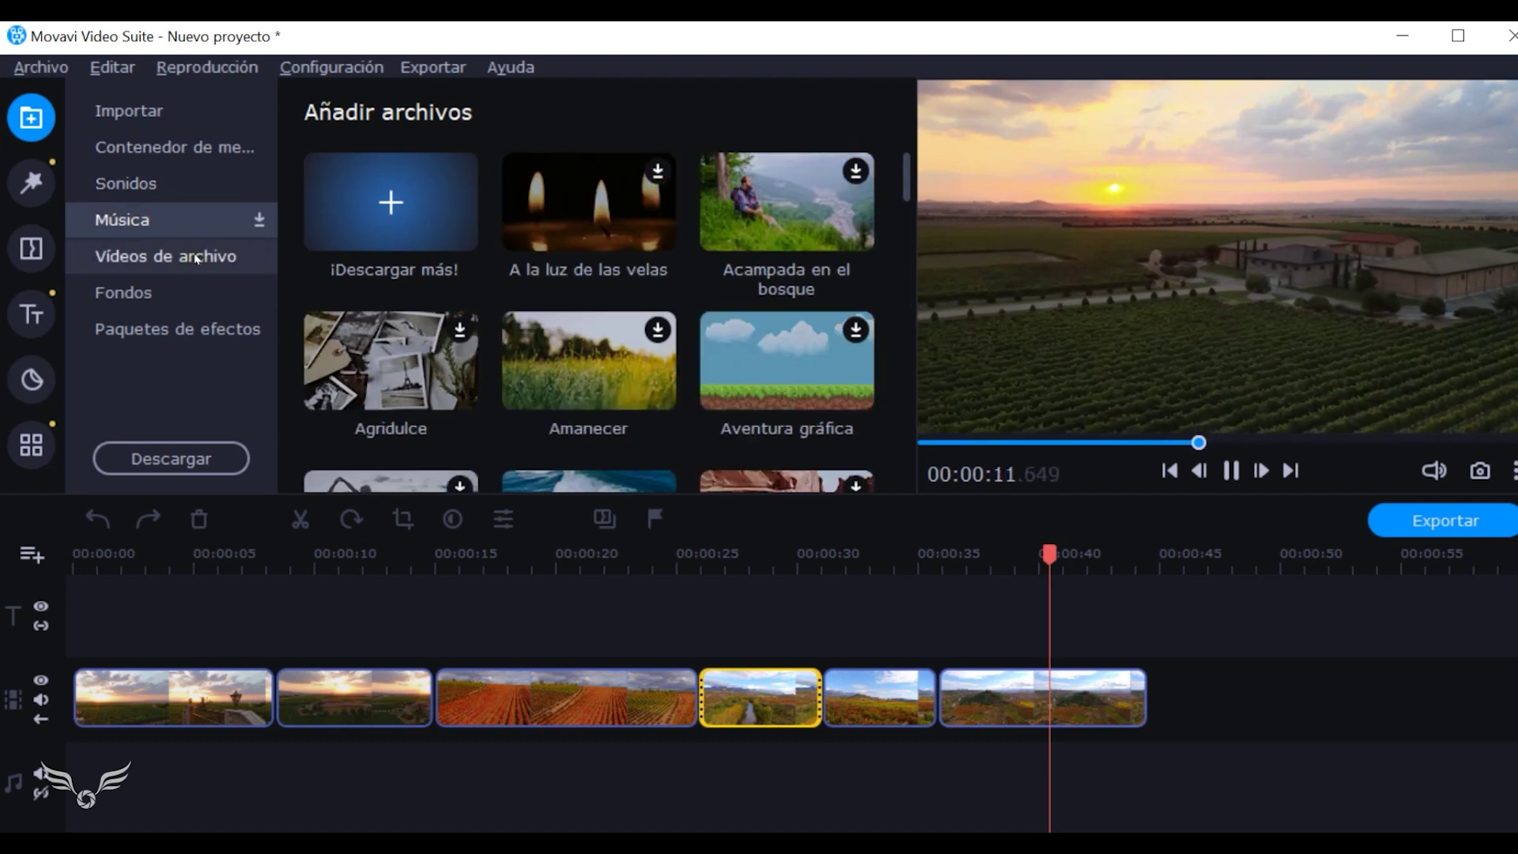
{"action": "left_click", "coordinate": [196, 256]}
{"action": "left_click", "coordinate": [192, 293]}
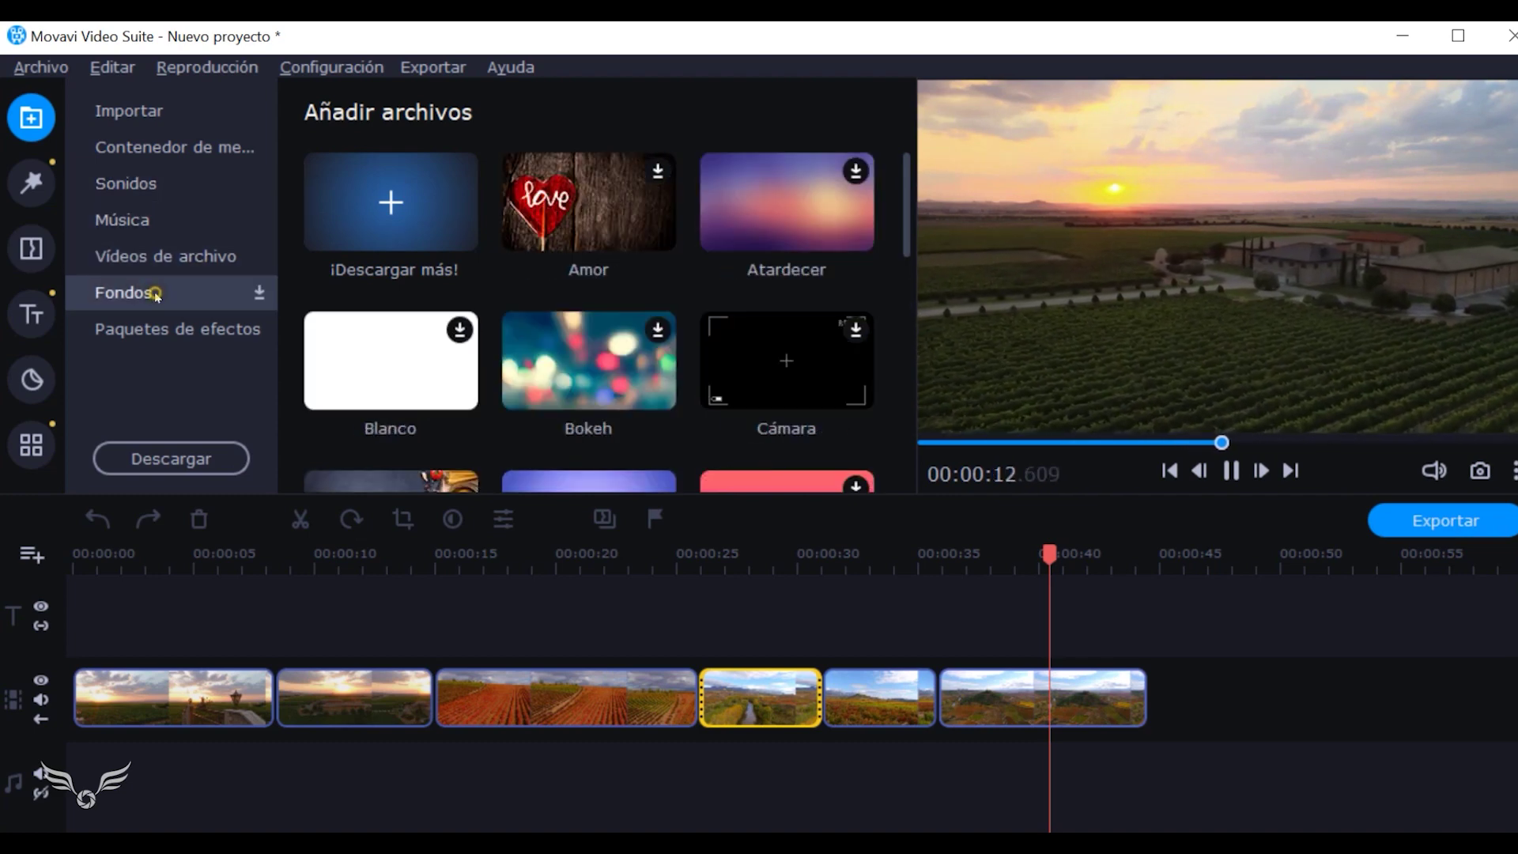
{"action": "left_click", "coordinate": [191, 331]}
Examine the built-in sound effects that can be downloaded for the project.
{"action": "left_click", "coordinate": [160, 187]}
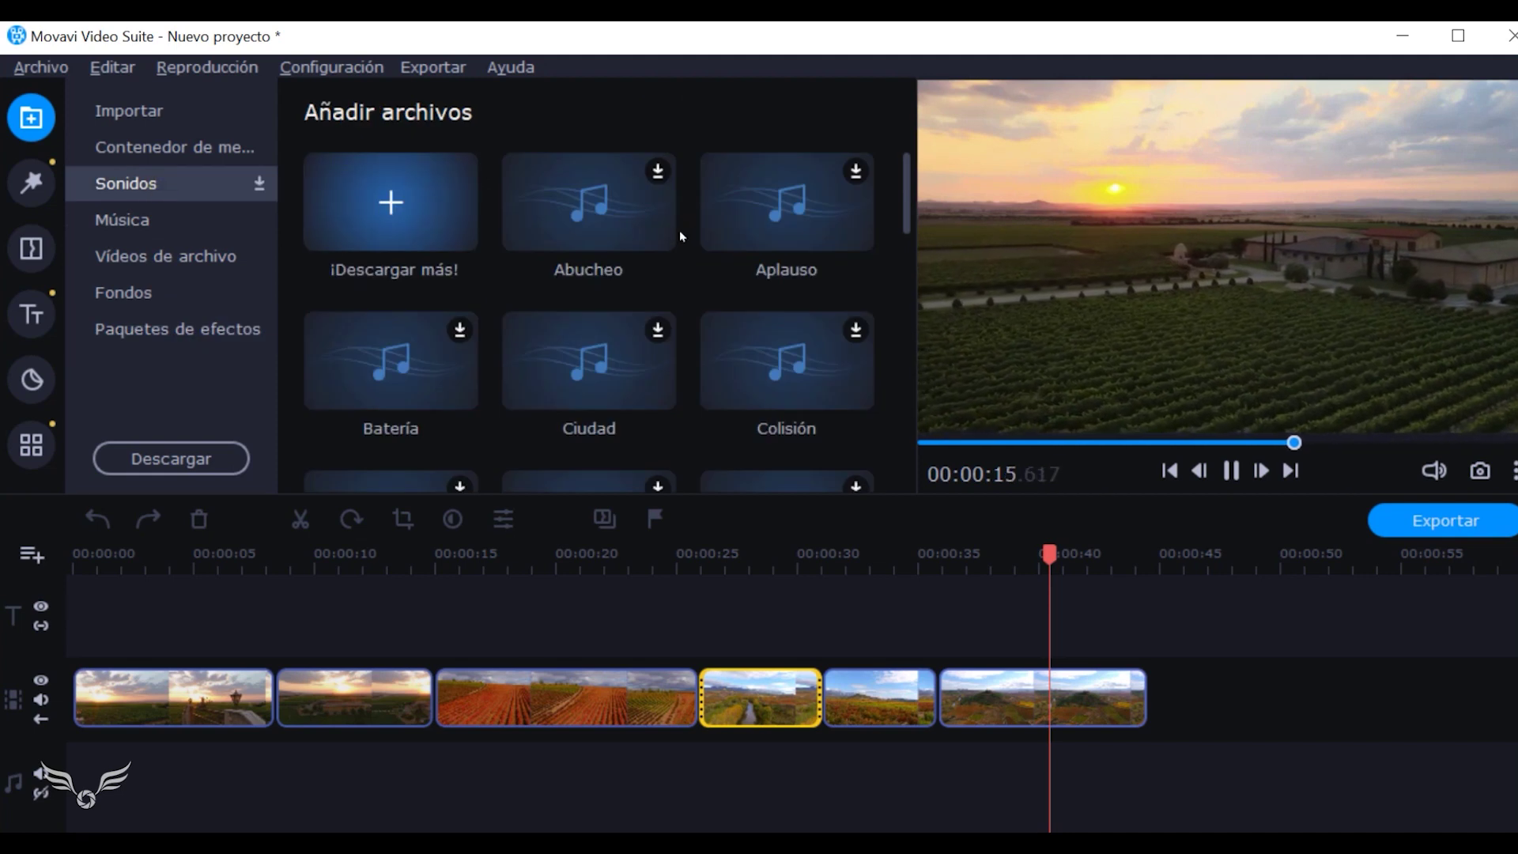
{"action": "scroll", "coordinate": [627, 249], "scroll_direction": "down", "scroll_amount": 4}
{"action": "scroll", "coordinate": [627, 249], "scroll_direction": "down", "scroll_amount": 2}
{"action": "scroll", "coordinate": [433, 305], "scroll_direction": "up", "scroll_amount": 1}
{"action": "scroll", "coordinate": [433, 305], "scroll_direction": "up", "scroll_amount": 2}
{"action": "scroll", "coordinate": [601, 242], "scroll_direction": "down", "scroll_amount": 6}
{"action": "scroll", "coordinate": [631, 266], "scroll_direction": "down", "scroll_amount": 3}
{"action": "scroll", "coordinate": [628, 253], "scroll_direction": "up", "scroll_amount": 3}
{"action": "scroll", "coordinate": [647, 259], "scroll_direction": "down", "scroll_amount": 6}
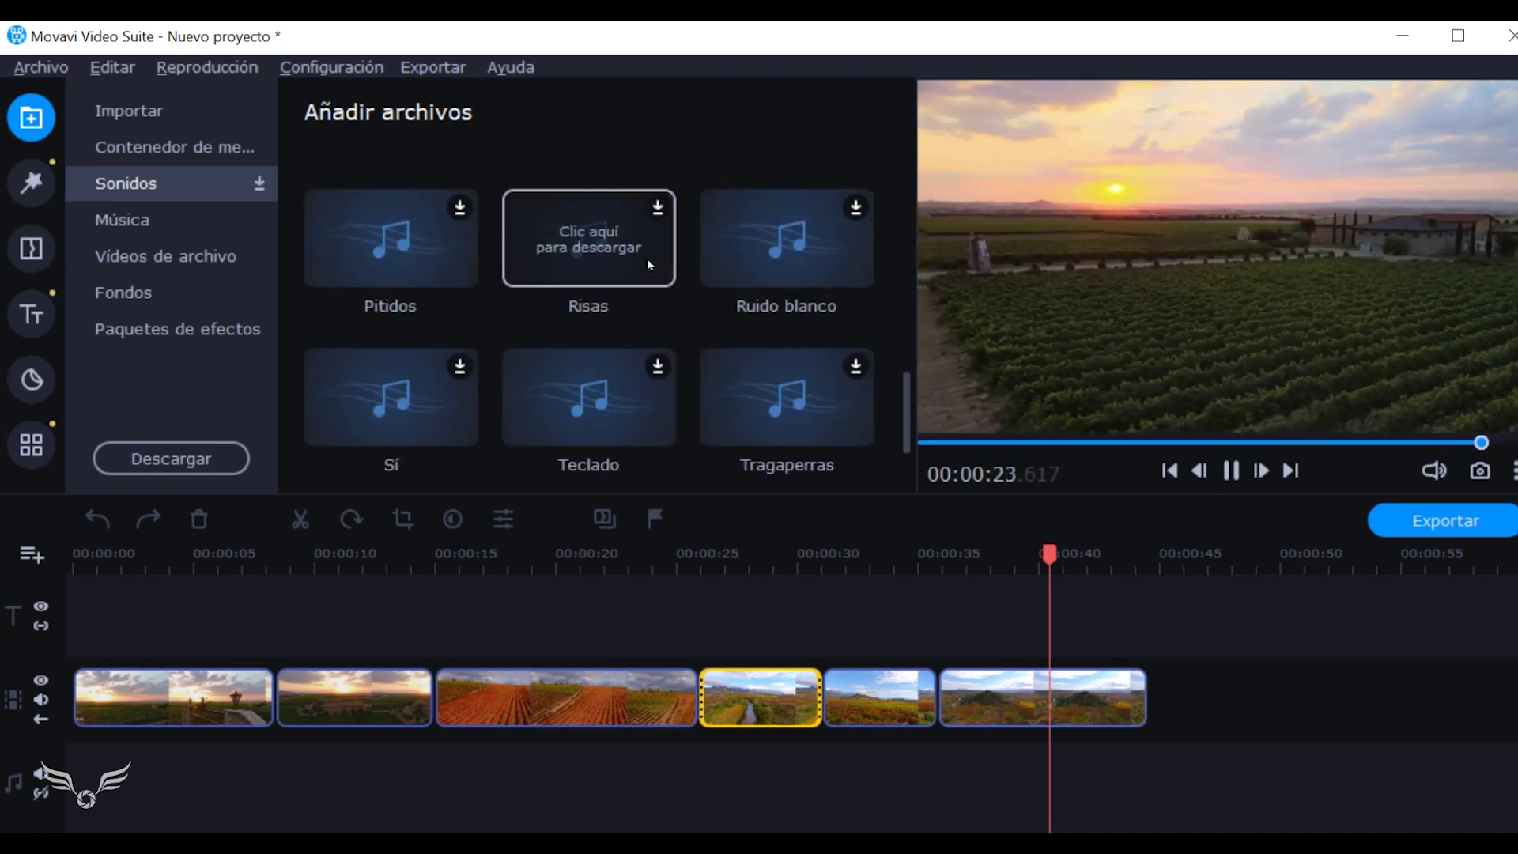
{"action": "scroll", "coordinate": [647, 258], "scroll_direction": "down", "scroll_amount": 3}
{"action": "scroll", "coordinate": [522, 363], "scroll_direction": "up", "scroll_amount": 10}
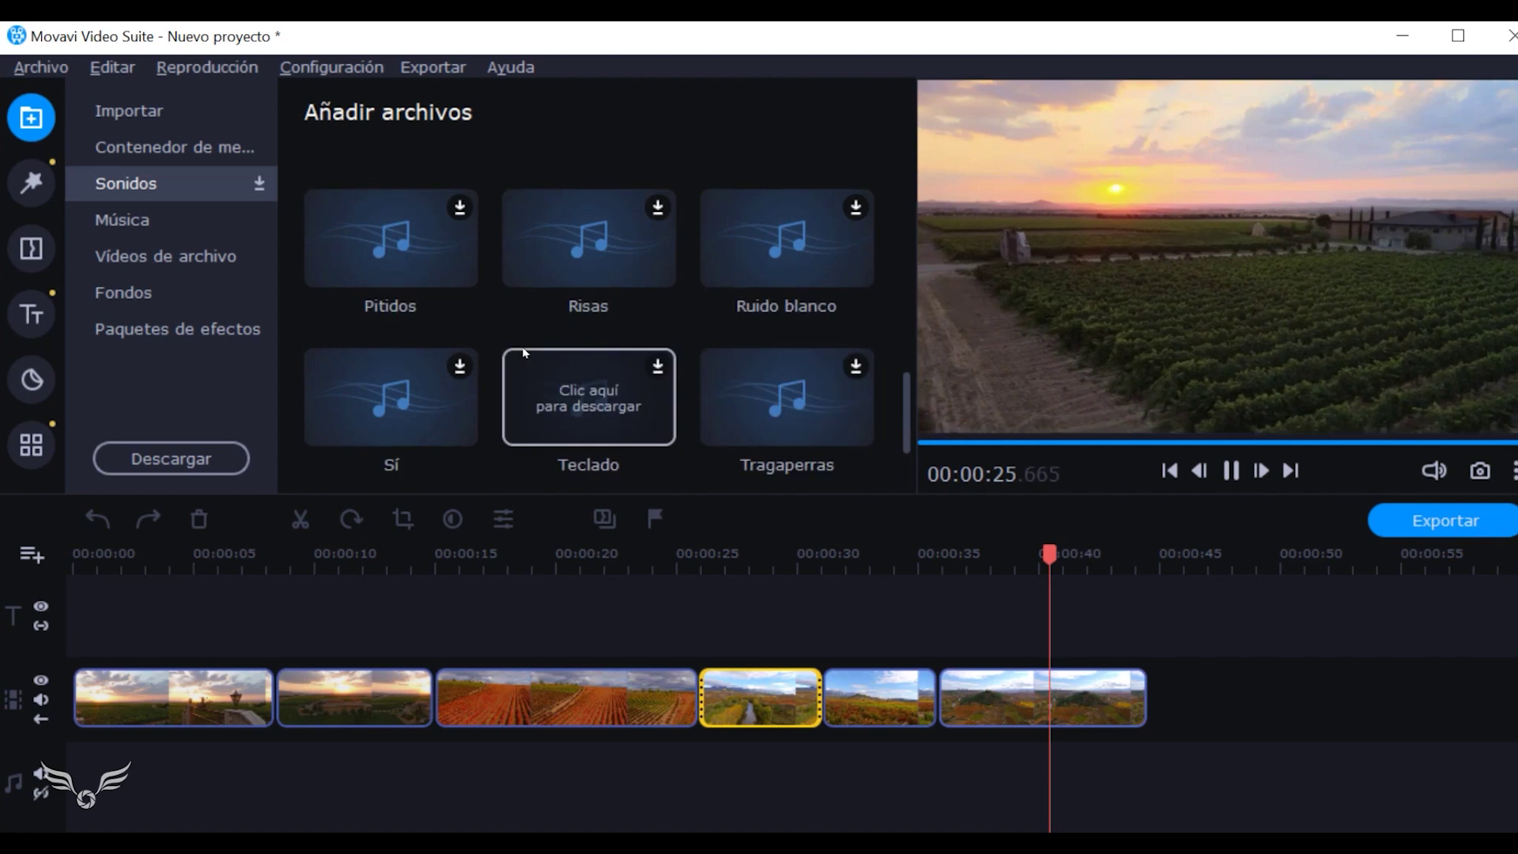
{"action": "scroll", "coordinate": [522, 347], "scroll_direction": "up", "scroll_amount": 5}
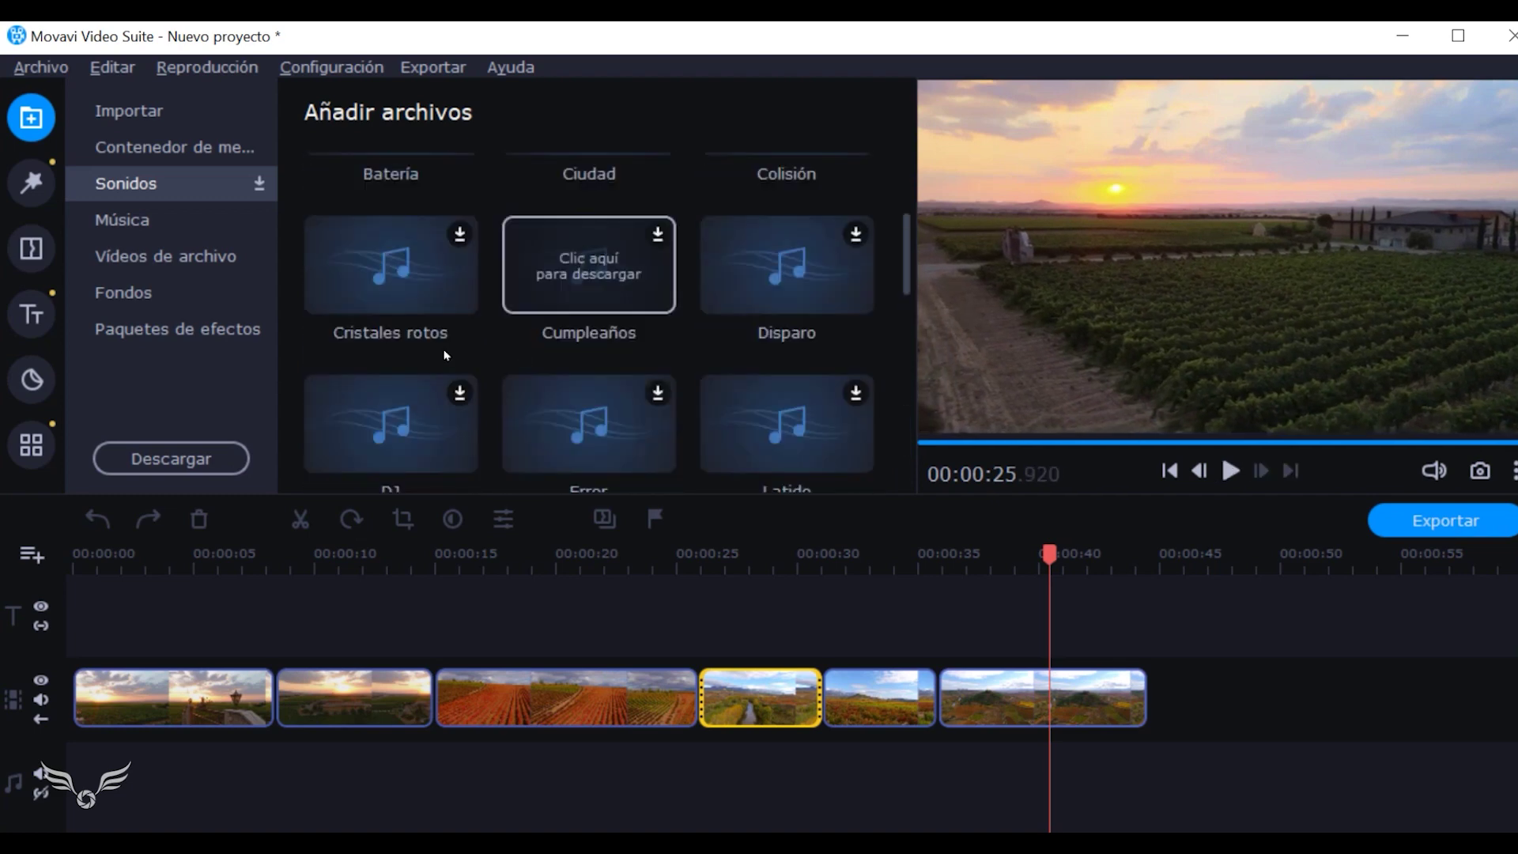
Look through the built-in music collection and preview the track Paseo por la orilla.
{"action": "scroll", "coordinate": [397, 245], "scroll_direction": "up", "scroll_amount": 2}
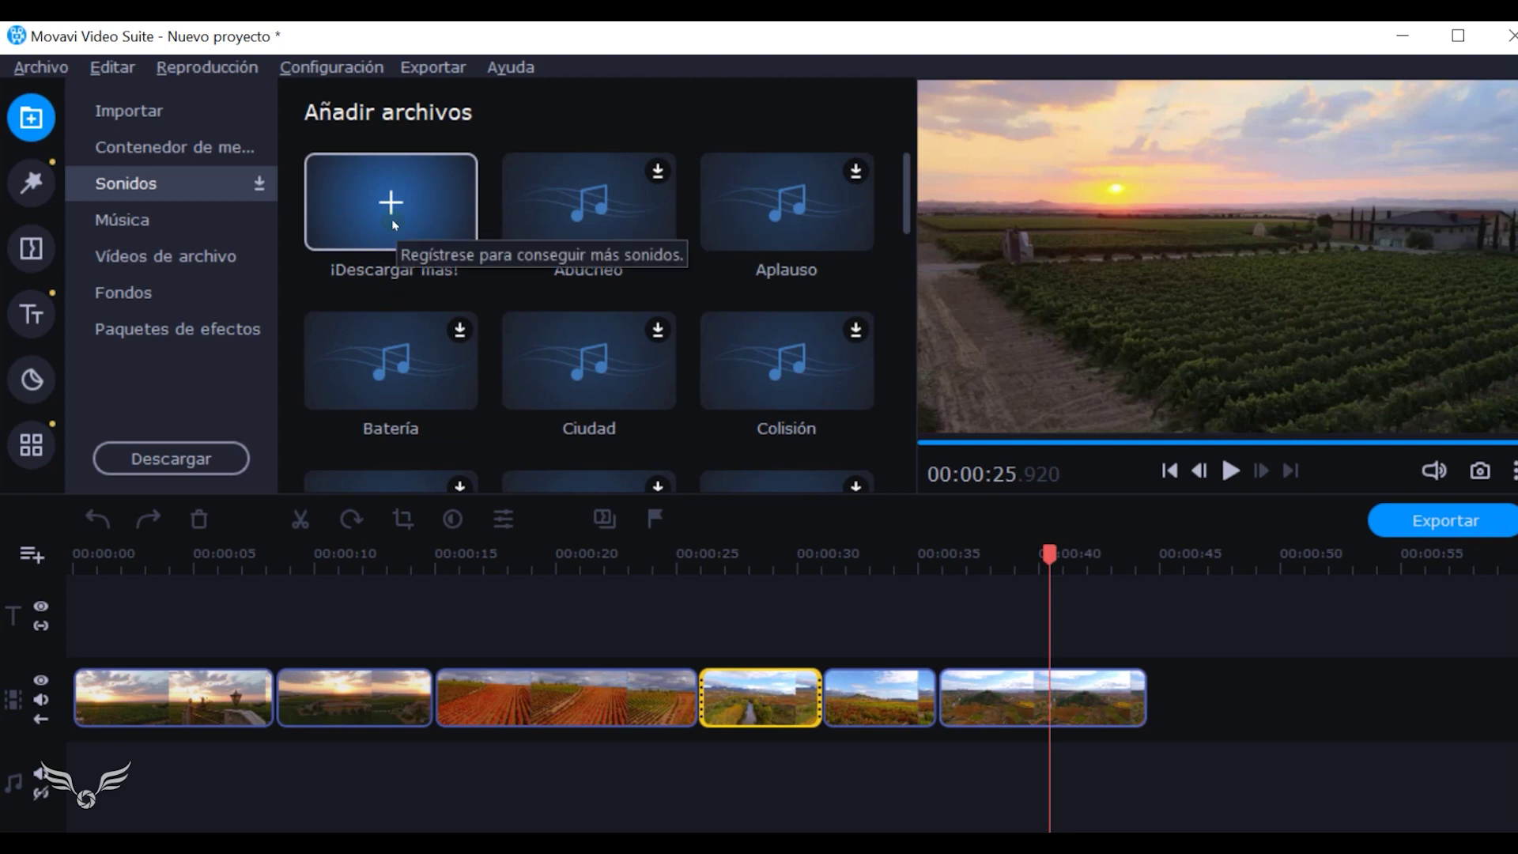
{"action": "left_click", "coordinate": [155, 218]}
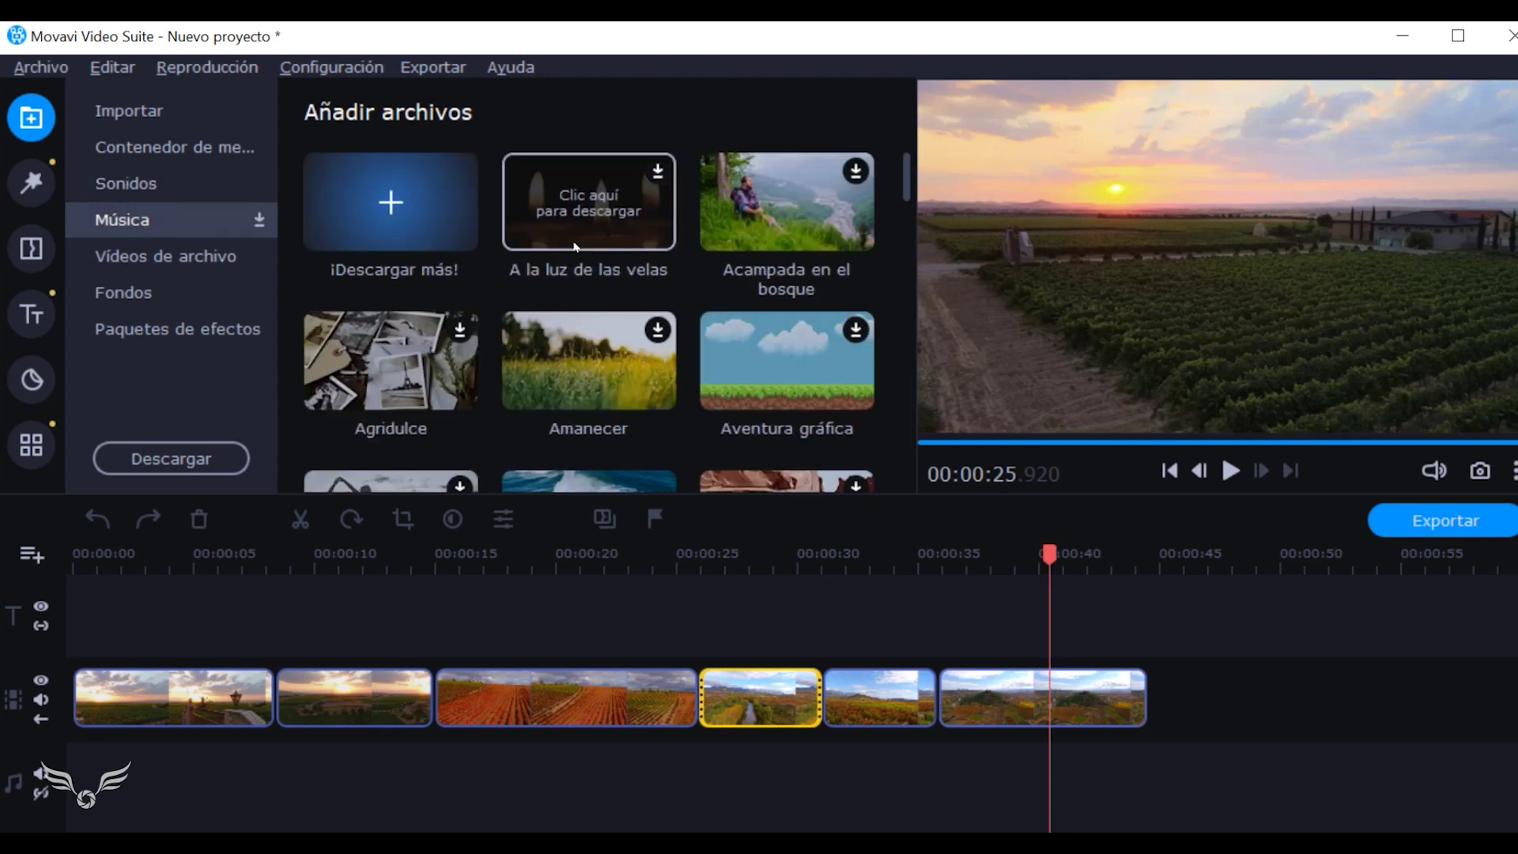
{"action": "scroll", "coordinate": [575, 247], "scroll_direction": "down", "scroll_amount": 5}
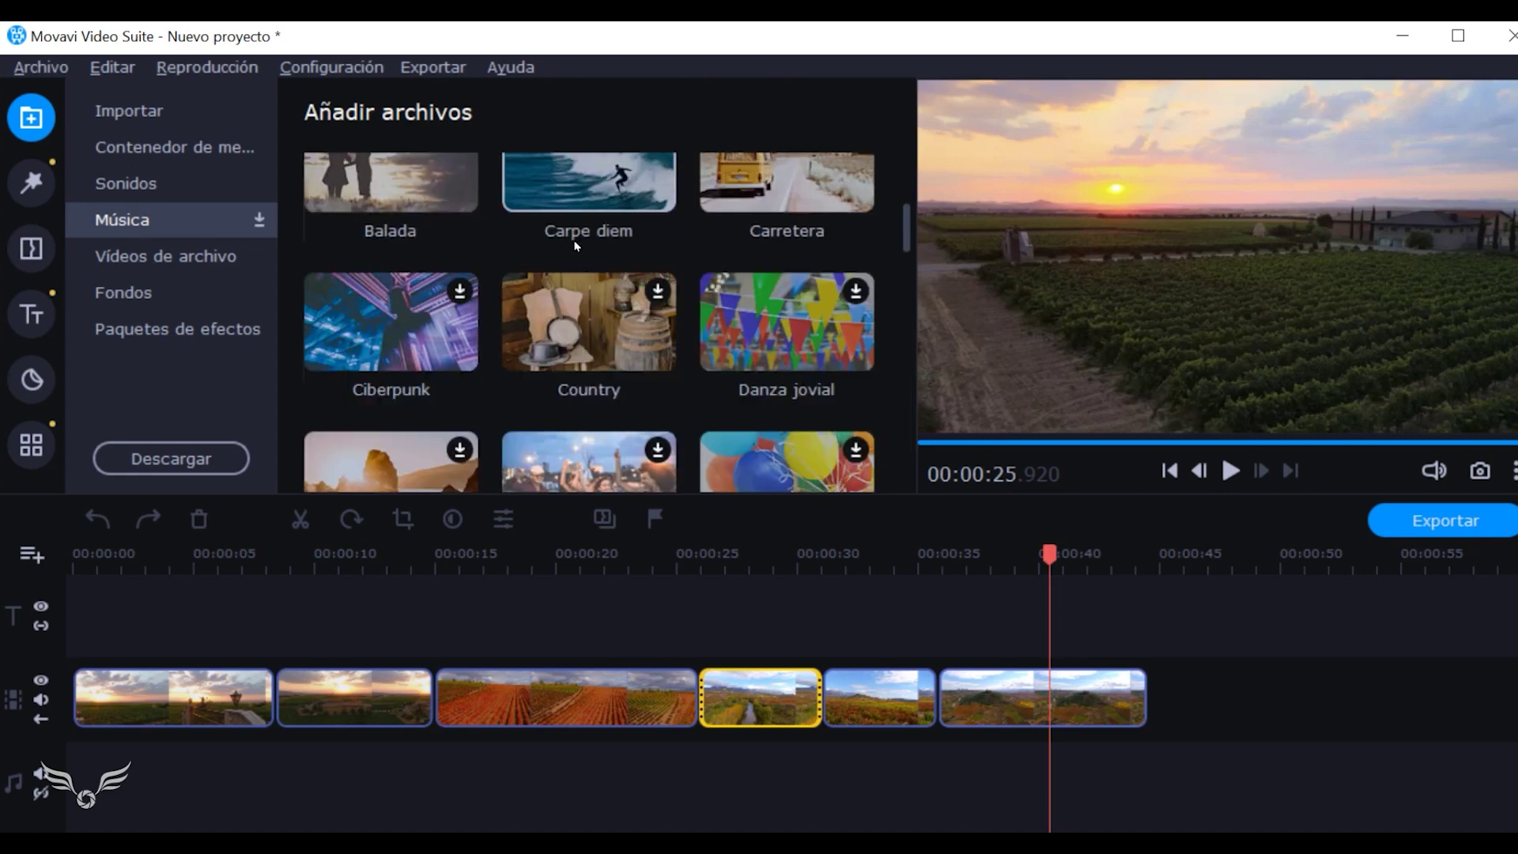
{"action": "scroll", "coordinate": [577, 246], "scroll_direction": "down", "scroll_amount": 1}
{"action": "scroll", "coordinate": [576, 246], "scroll_direction": "down", "scroll_amount": 2}
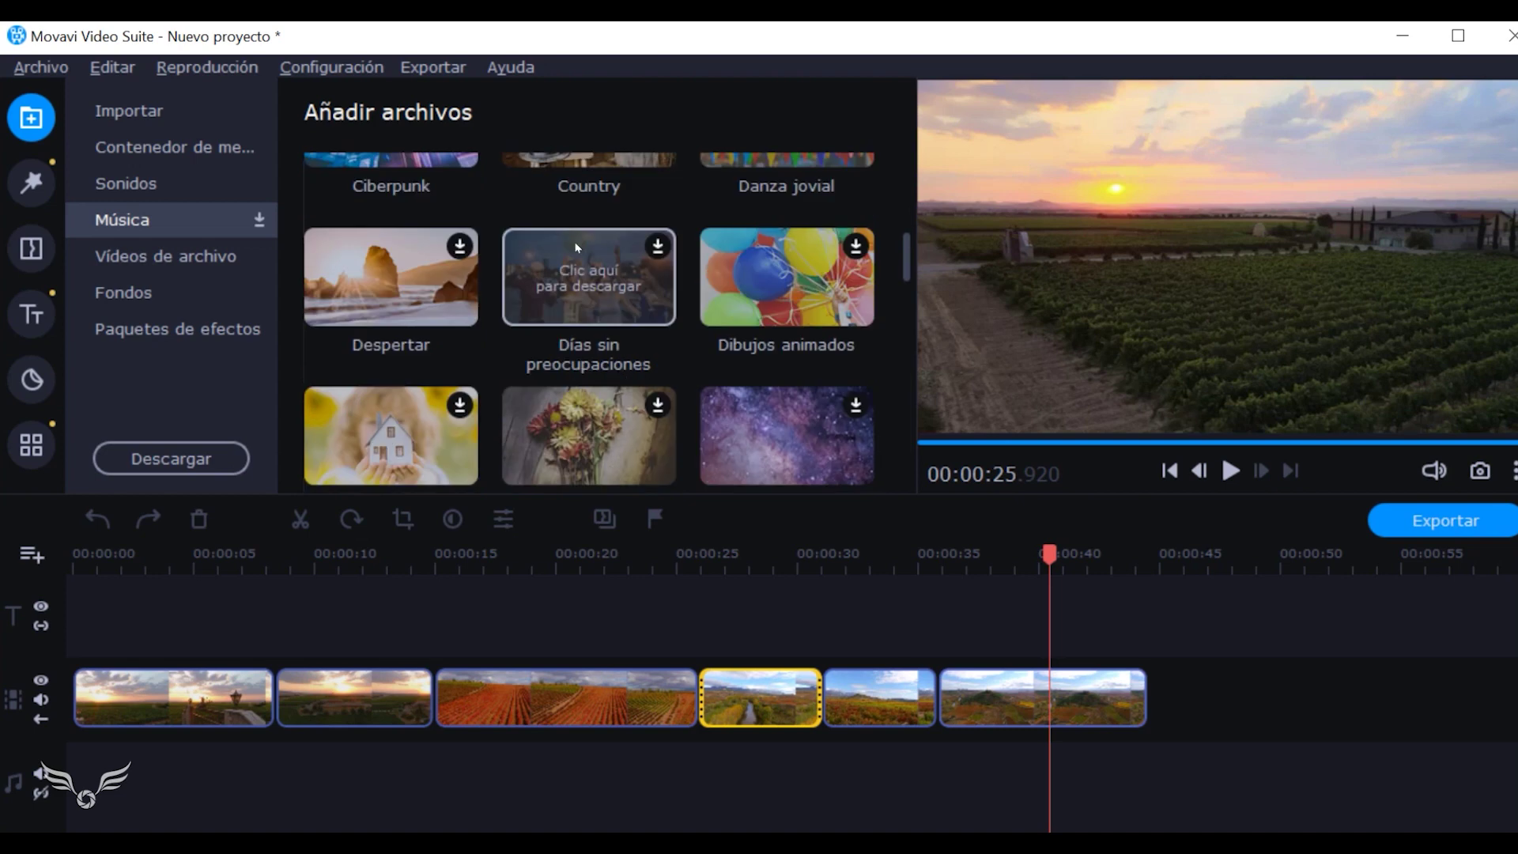
{"action": "scroll", "coordinate": [577, 247], "scroll_direction": "down", "scroll_amount": 3}
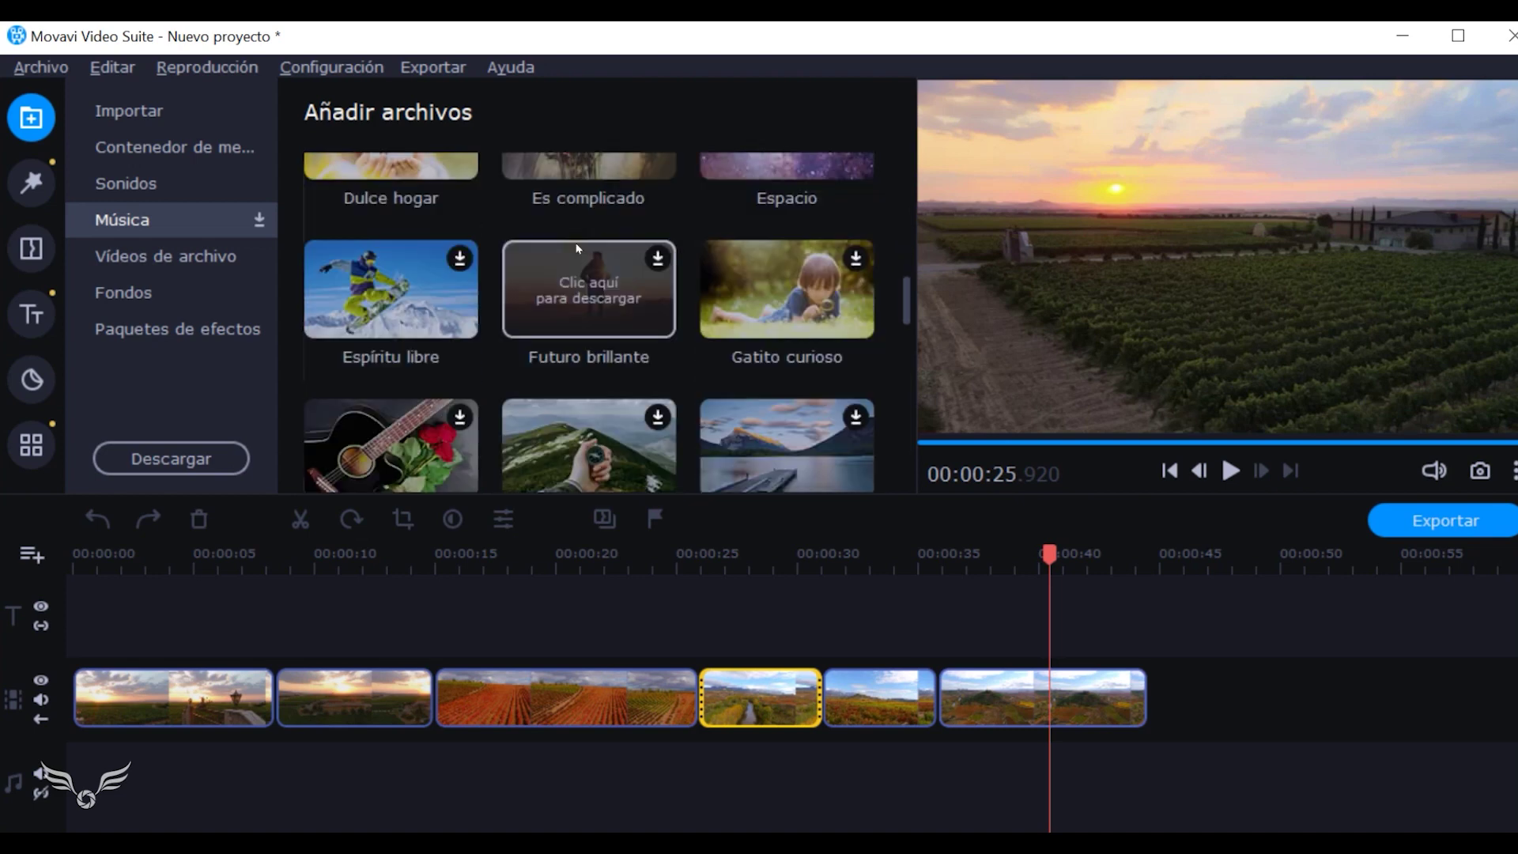
{"action": "scroll", "coordinate": [576, 248], "scroll_direction": "down", "scroll_amount": 3}
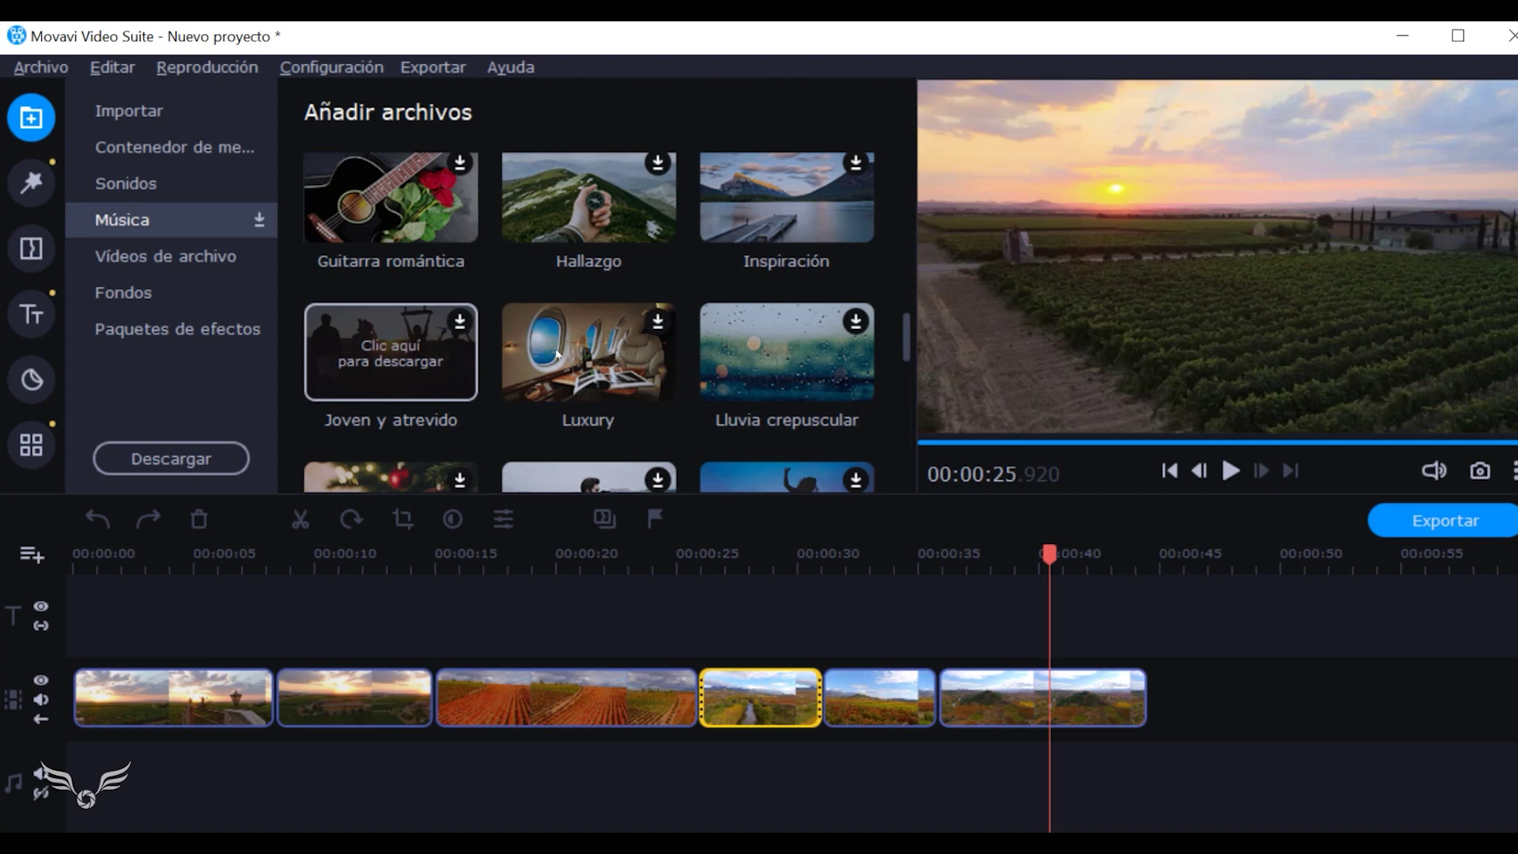
{"action": "scroll", "coordinate": [676, 349], "scroll_direction": "down", "scroll_amount": 2}
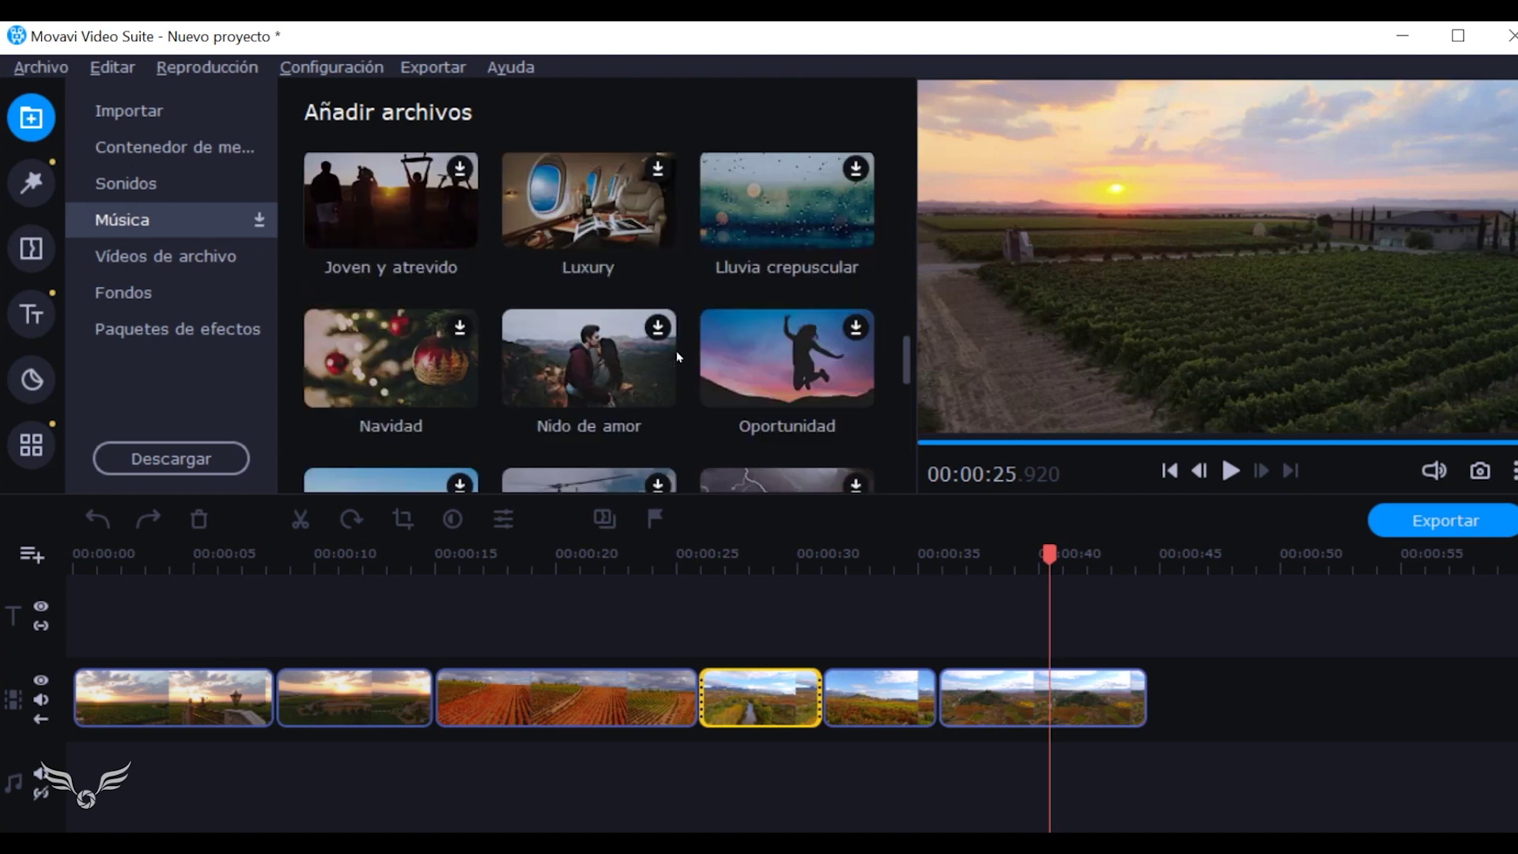
{"action": "scroll", "coordinate": [676, 350], "scroll_direction": "down", "scroll_amount": 1}
{"action": "scroll", "coordinate": [676, 349], "scroll_direction": "down", "scroll_amount": 1}
{"action": "left_click", "coordinate": [377, 317]}
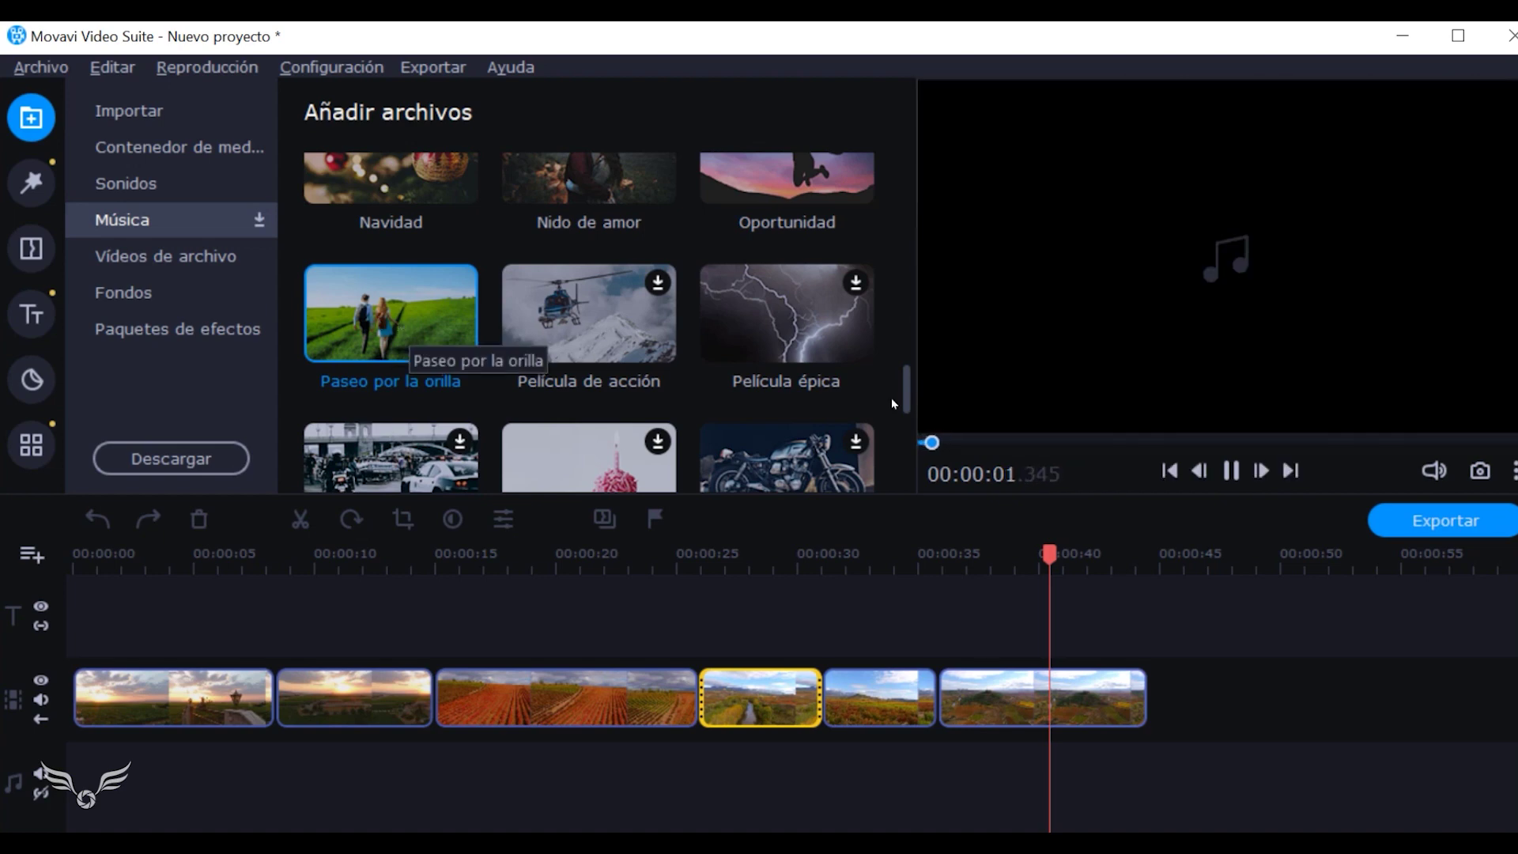
Add the Paseo por la orilla music to the audio track at the timeline's start and lower its volume.
{"action": "left_click_drag", "start_coordinate": [411, 356], "coordinate": [183, 763]}
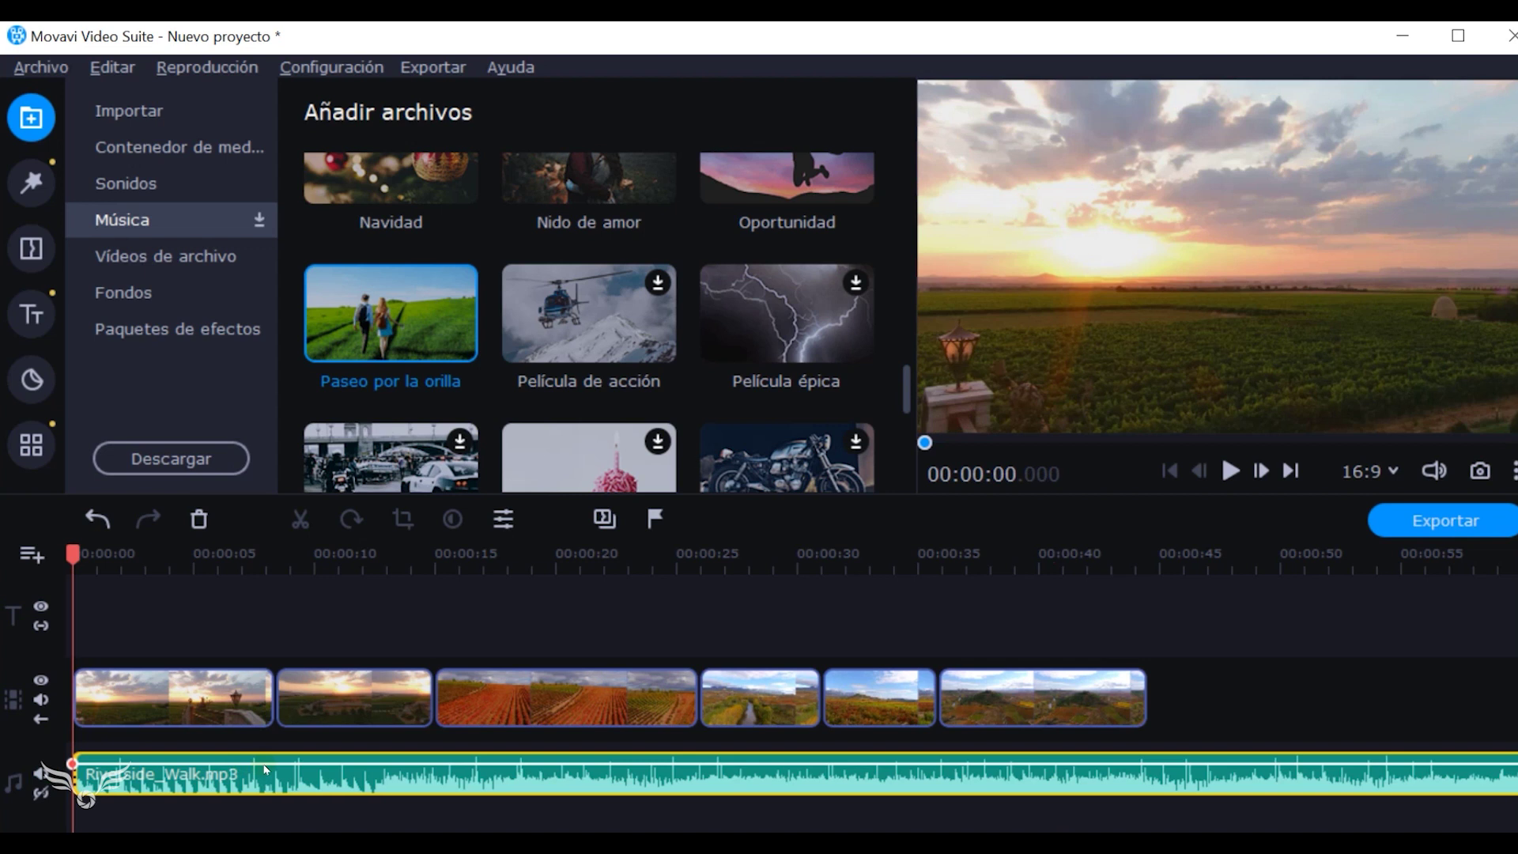
{"action": "left_click", "coordinate": [313, 762]}
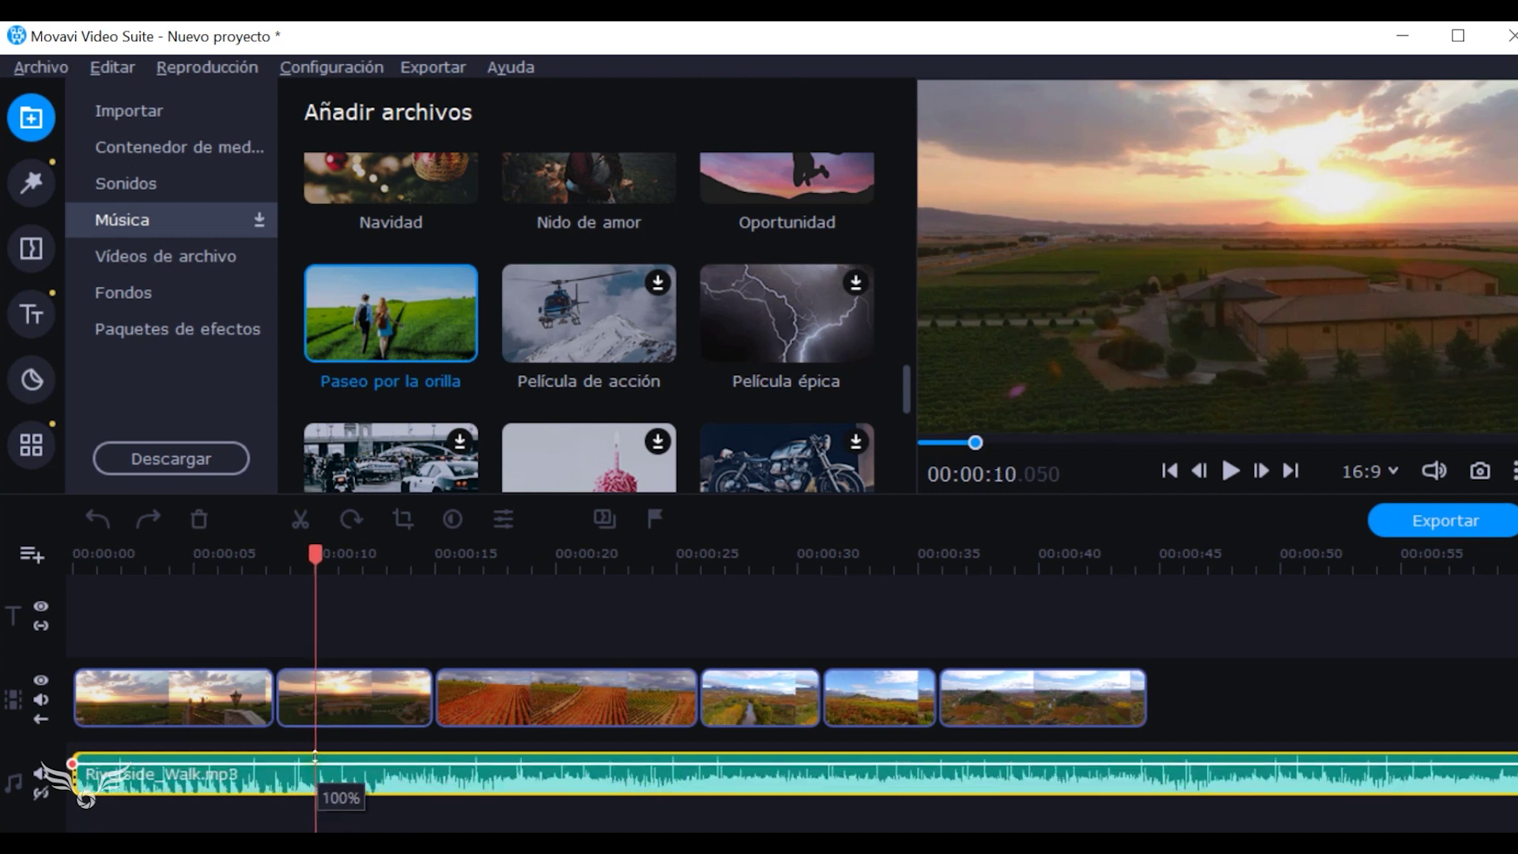
{"action": "left_click_drag", "start_coordinate": [327, 763], "coordinate": [336, 771]}
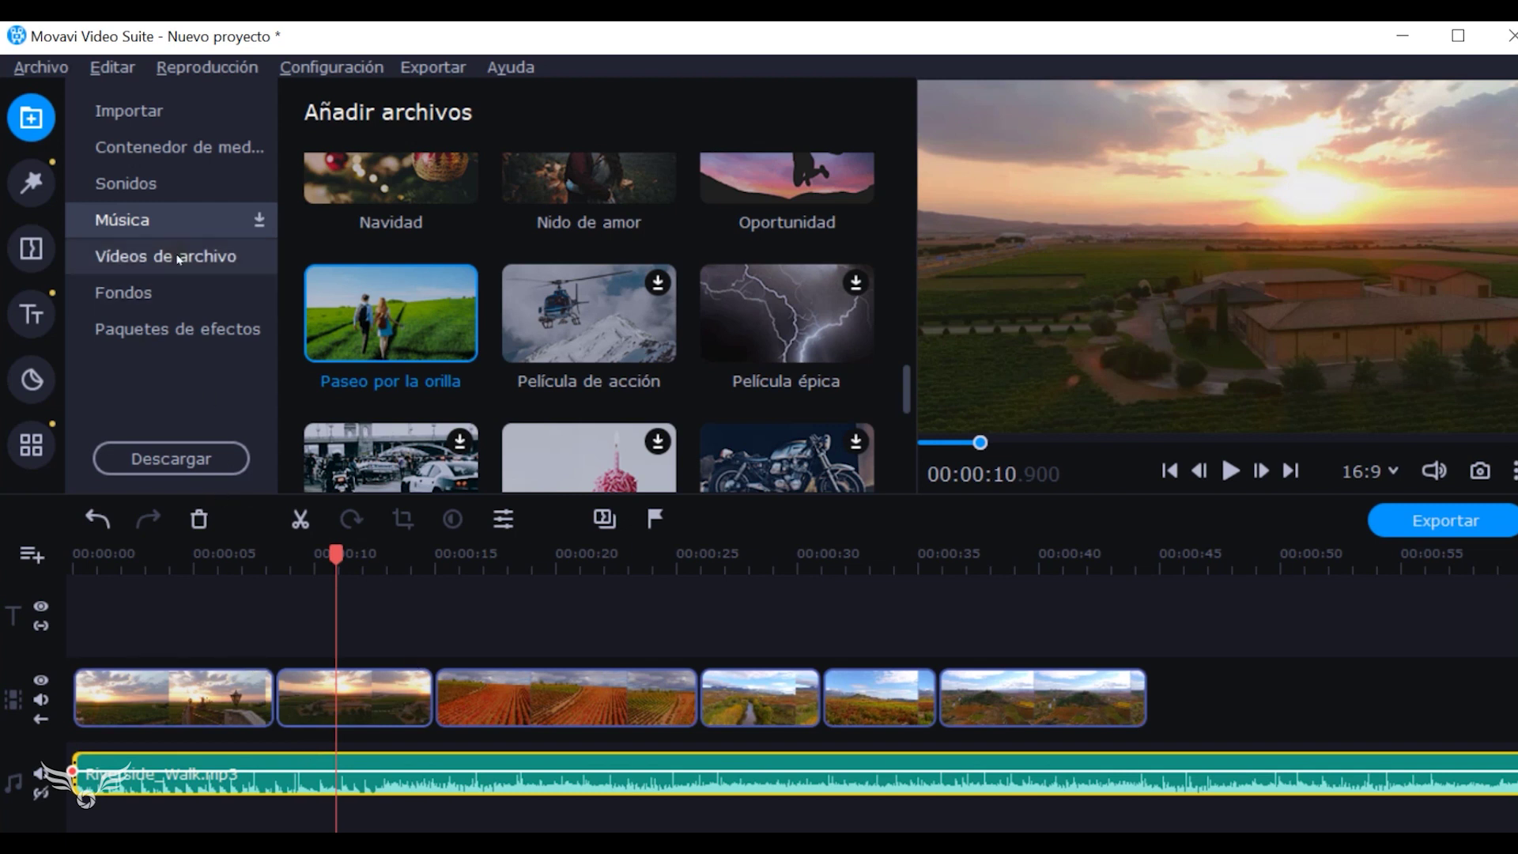
Look through the stock videos, download the Ciudad clip and preview the Volcán clip.
{"action": "left_click", "coordinate": [219, 261]}
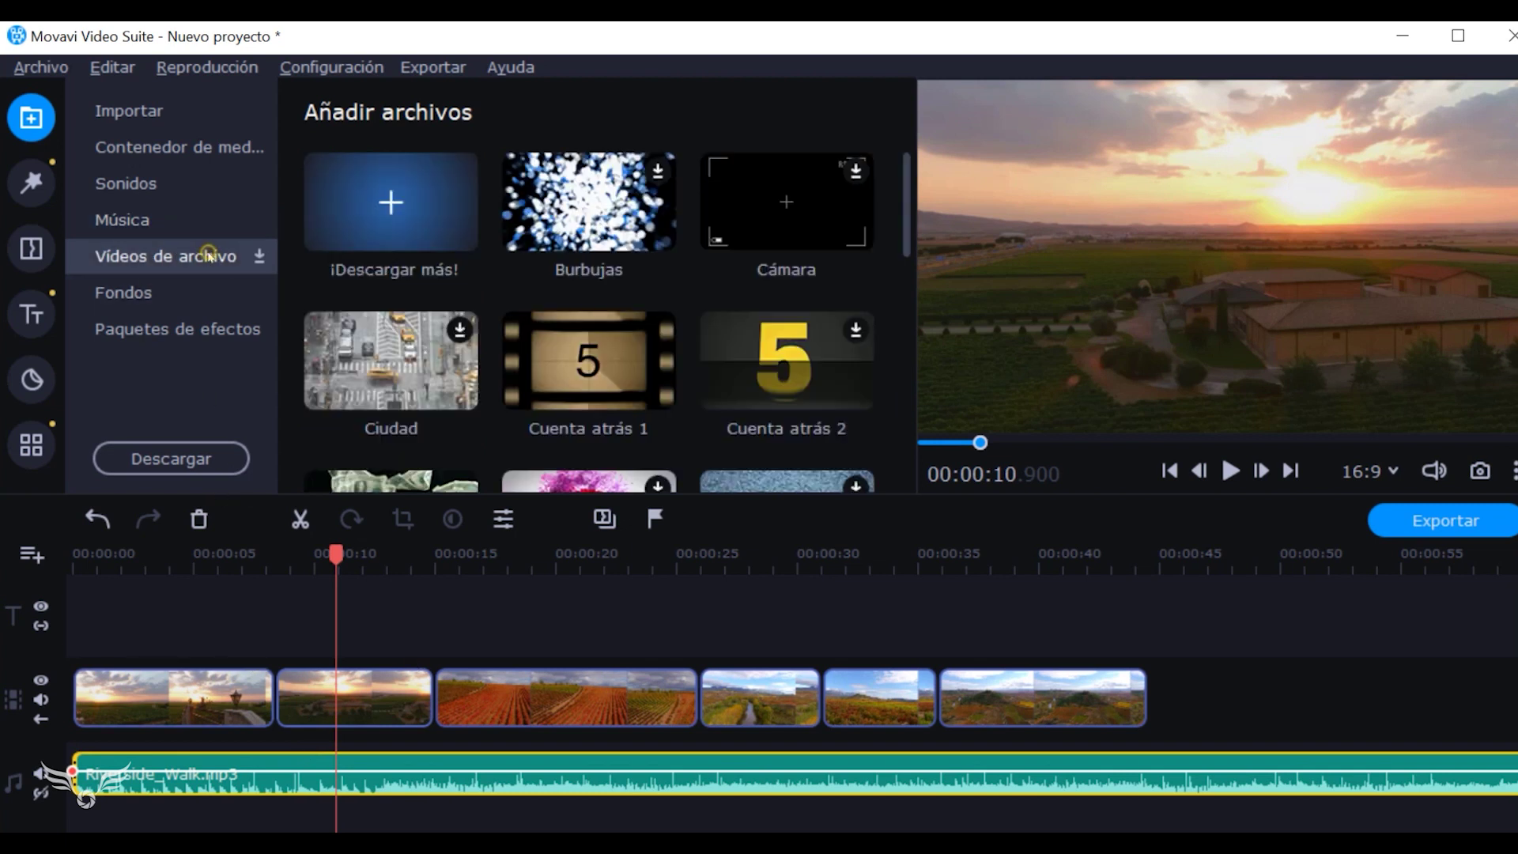
{"action": "left_click", "coordinate": [621, 209]}
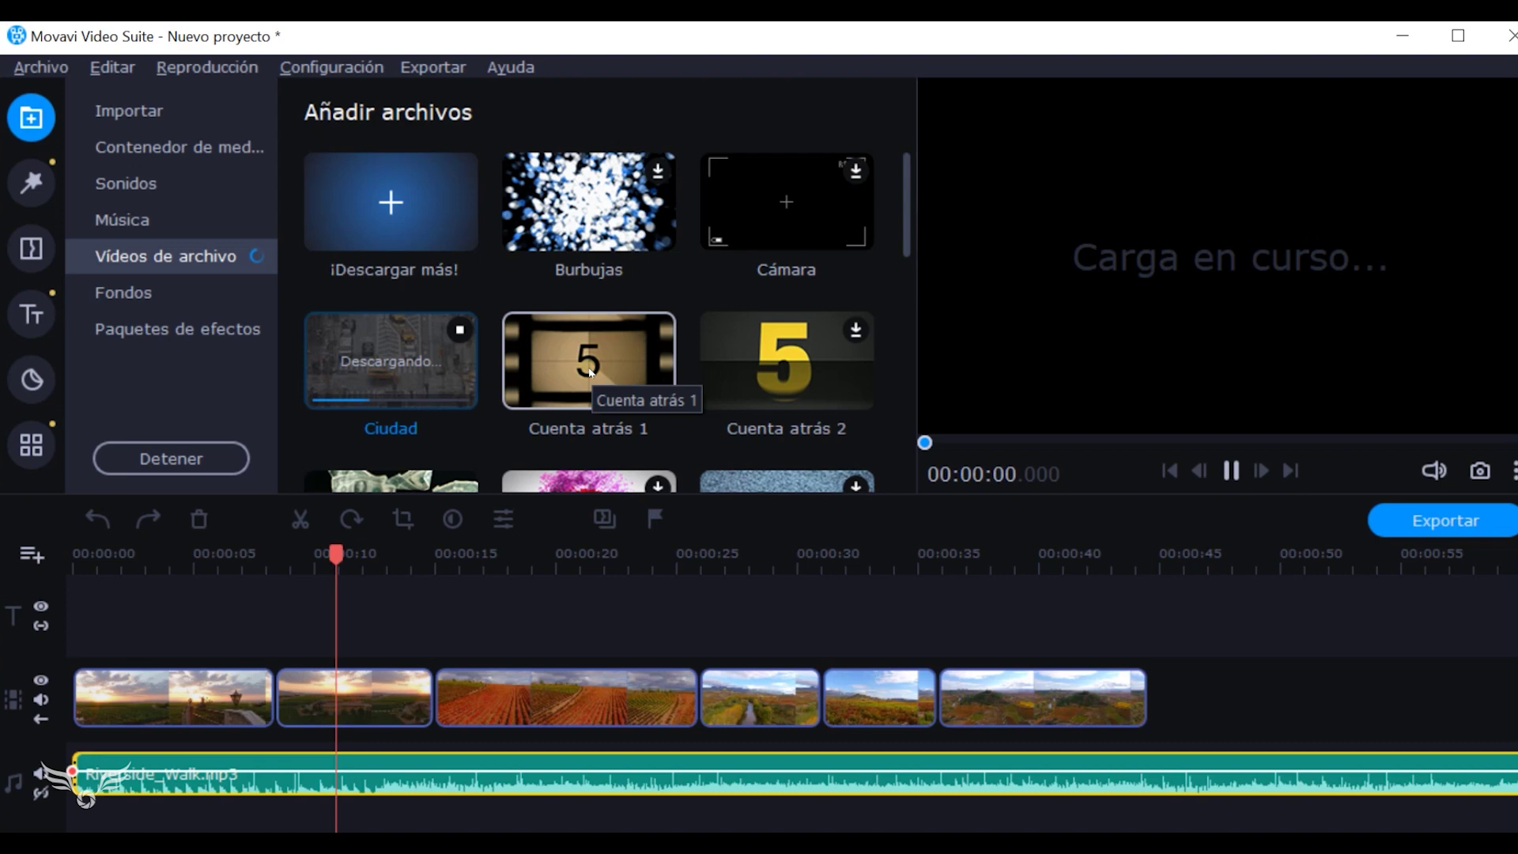
{"action": "scroll", "coordinate": [589, 370], "scroll_direction": "down", "scroll_amount": 5}
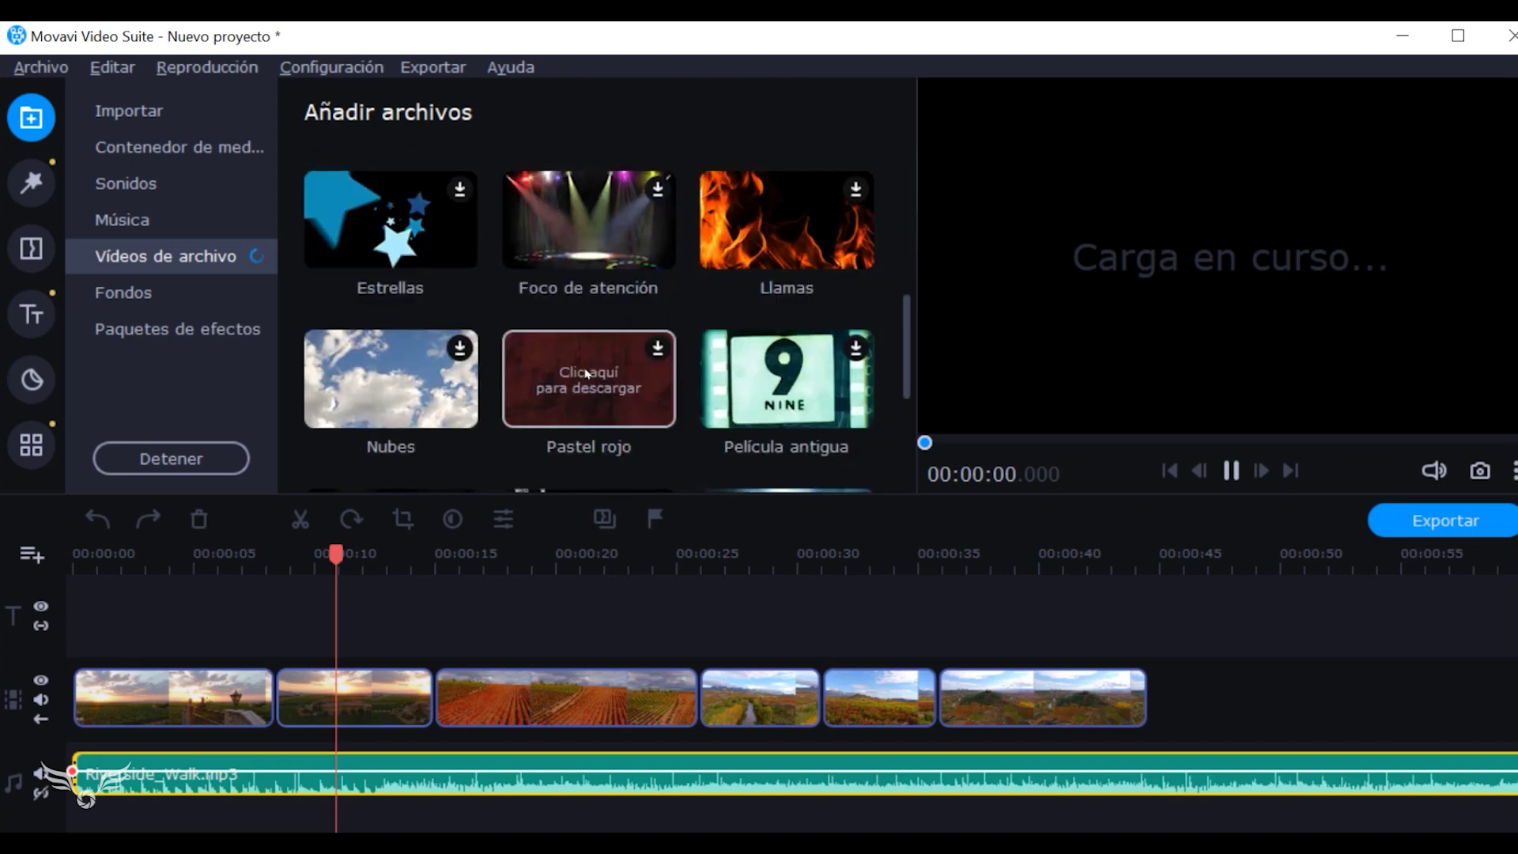
{"action": "scroll", "coordinate": [586, 373], "scroll_direction": "down", "scroll_amount": 5}
{"action": "left_click", "coordinate": [809, 385]}
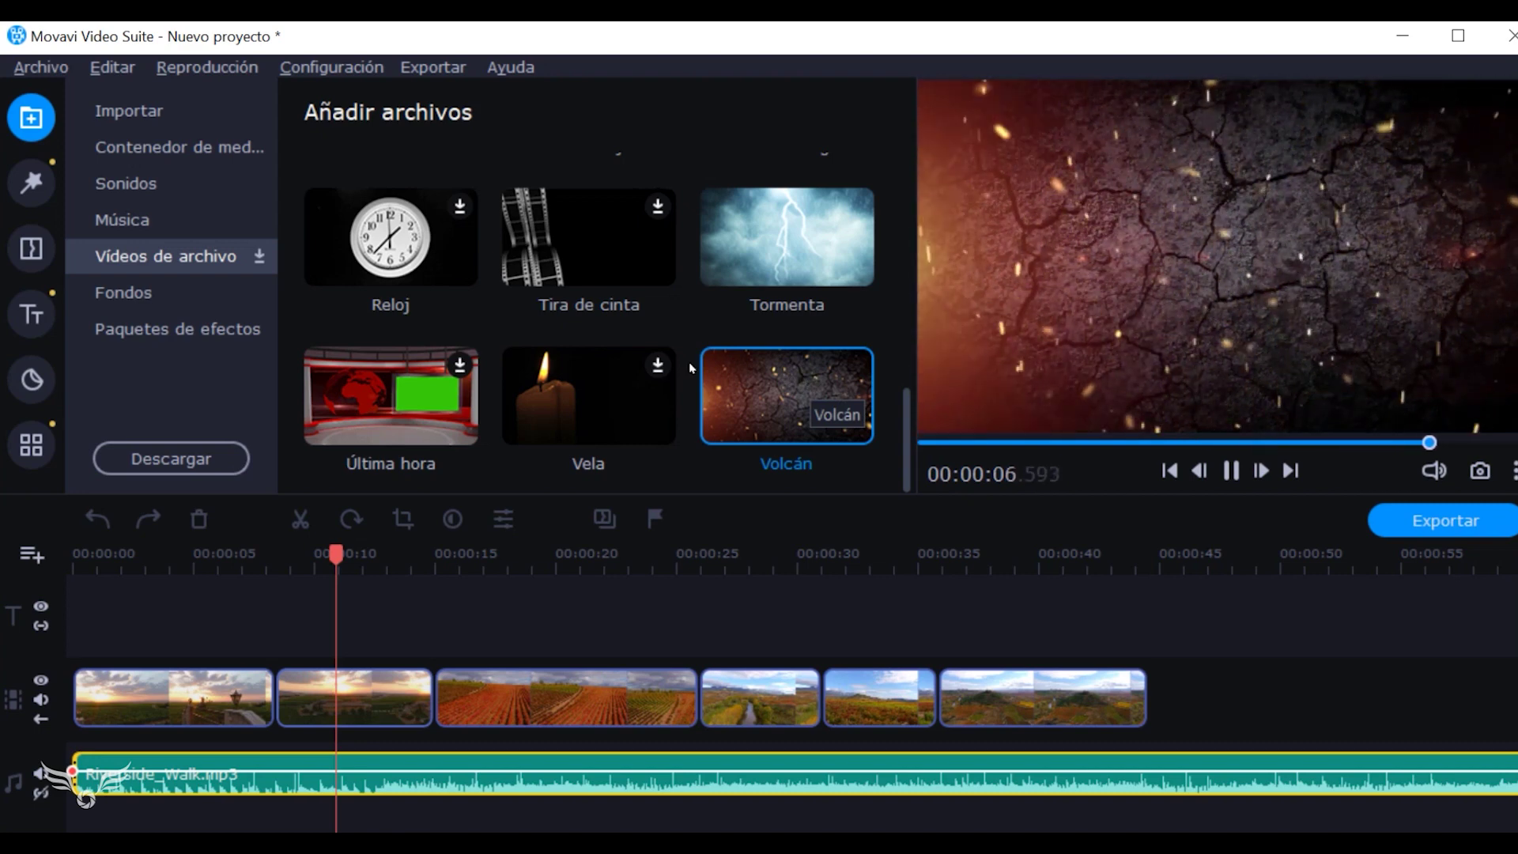
Look through the backgrounds and effect packs, and check whether the Digital System Pack can be used.
{"action": "left_click", "coordinate": [123, 293]}
{"action": "left_click", "coordinate": [213, 331]}
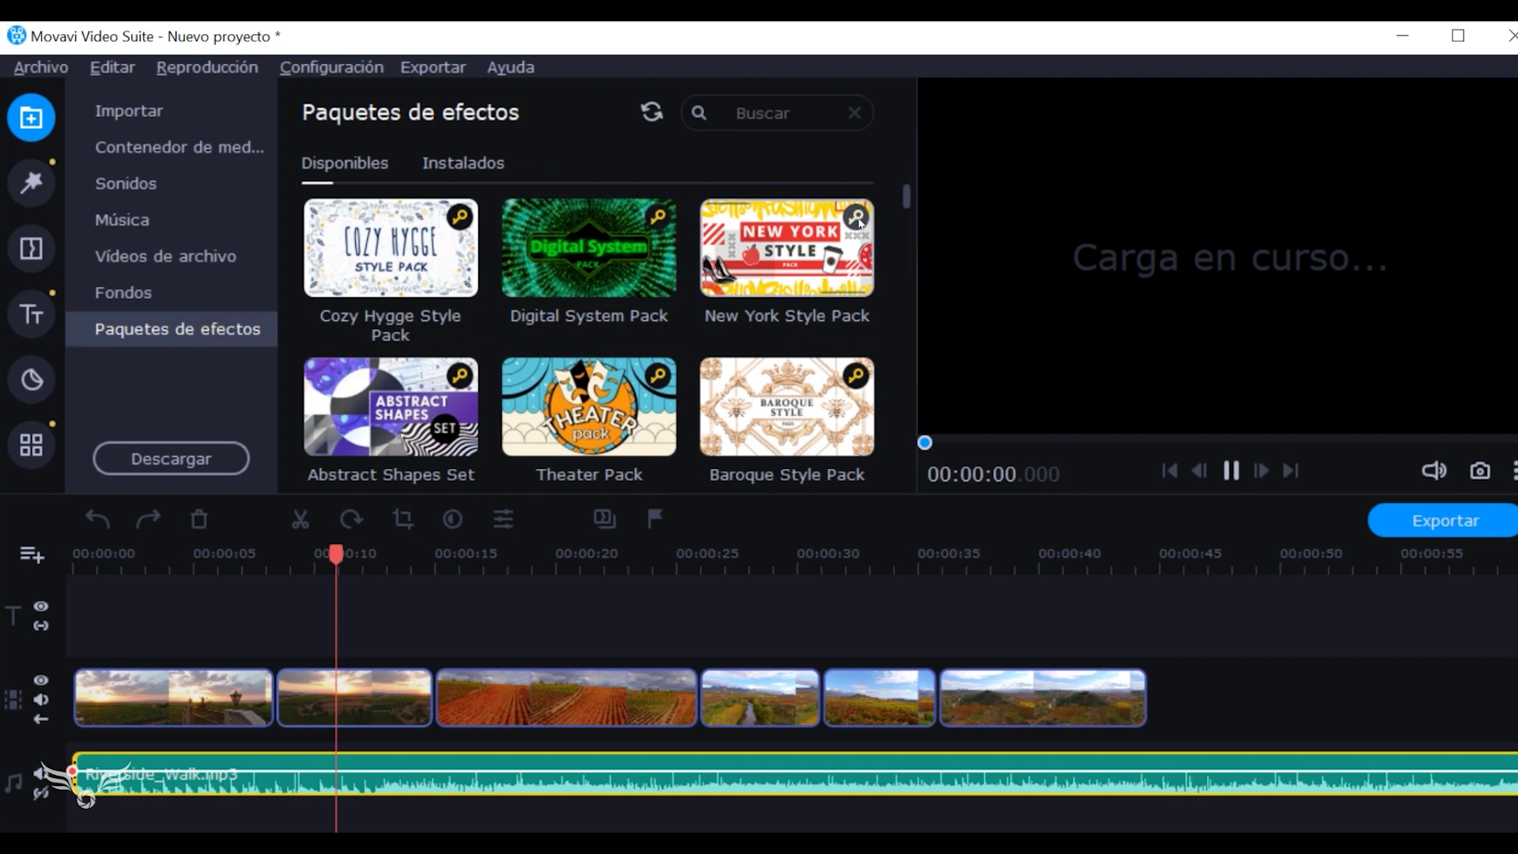
{"action": "left_click", "coordinate": [660, 217]}
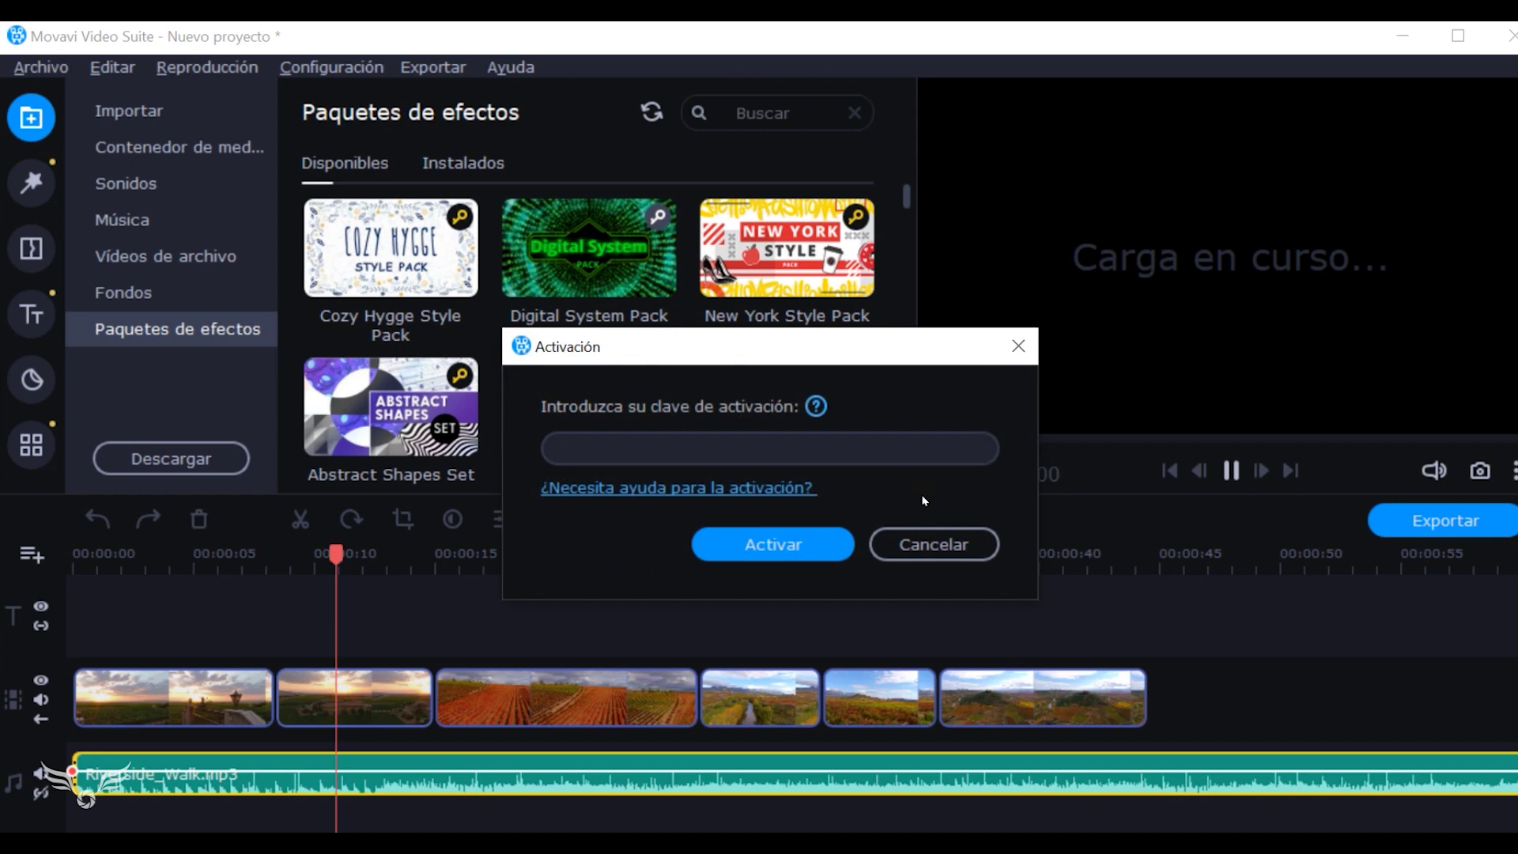
{"action": "left_click", "coordinate": [935, 544]}
{"action": "scroll", "coordinate": [678, 331], "scroll_direction": "down", "scroll_amount": 1}
{"action": "scroll", "coordinate": [679, 331], "scroll_direction": "up", "scroll_amount": 1}
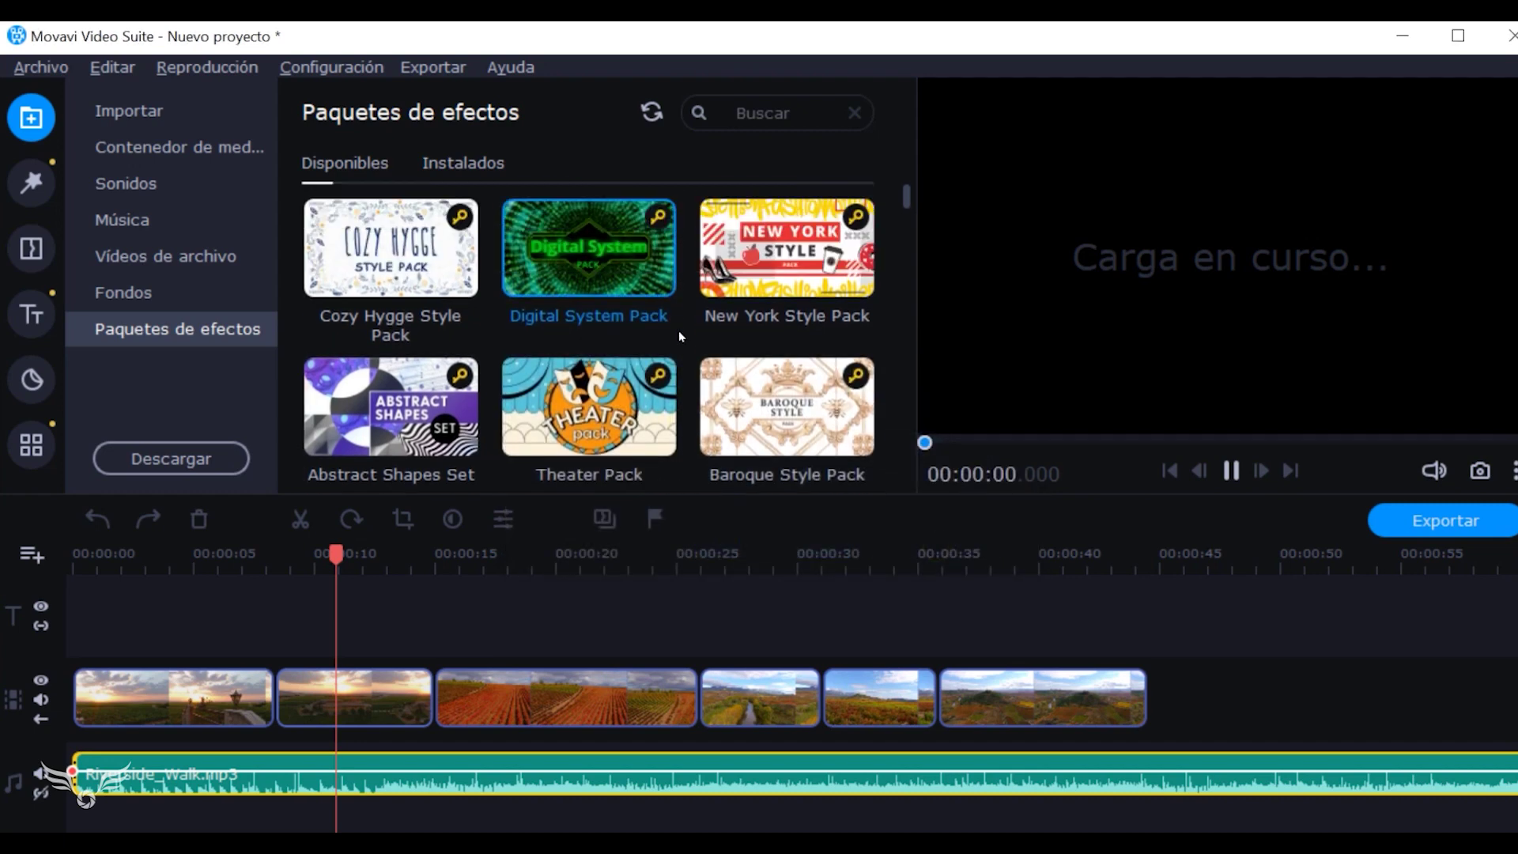
Examine the available noise, adjustment, color and artistic filters for the video clips.
{"action": "left_click", "coordinate": [31, 183]}
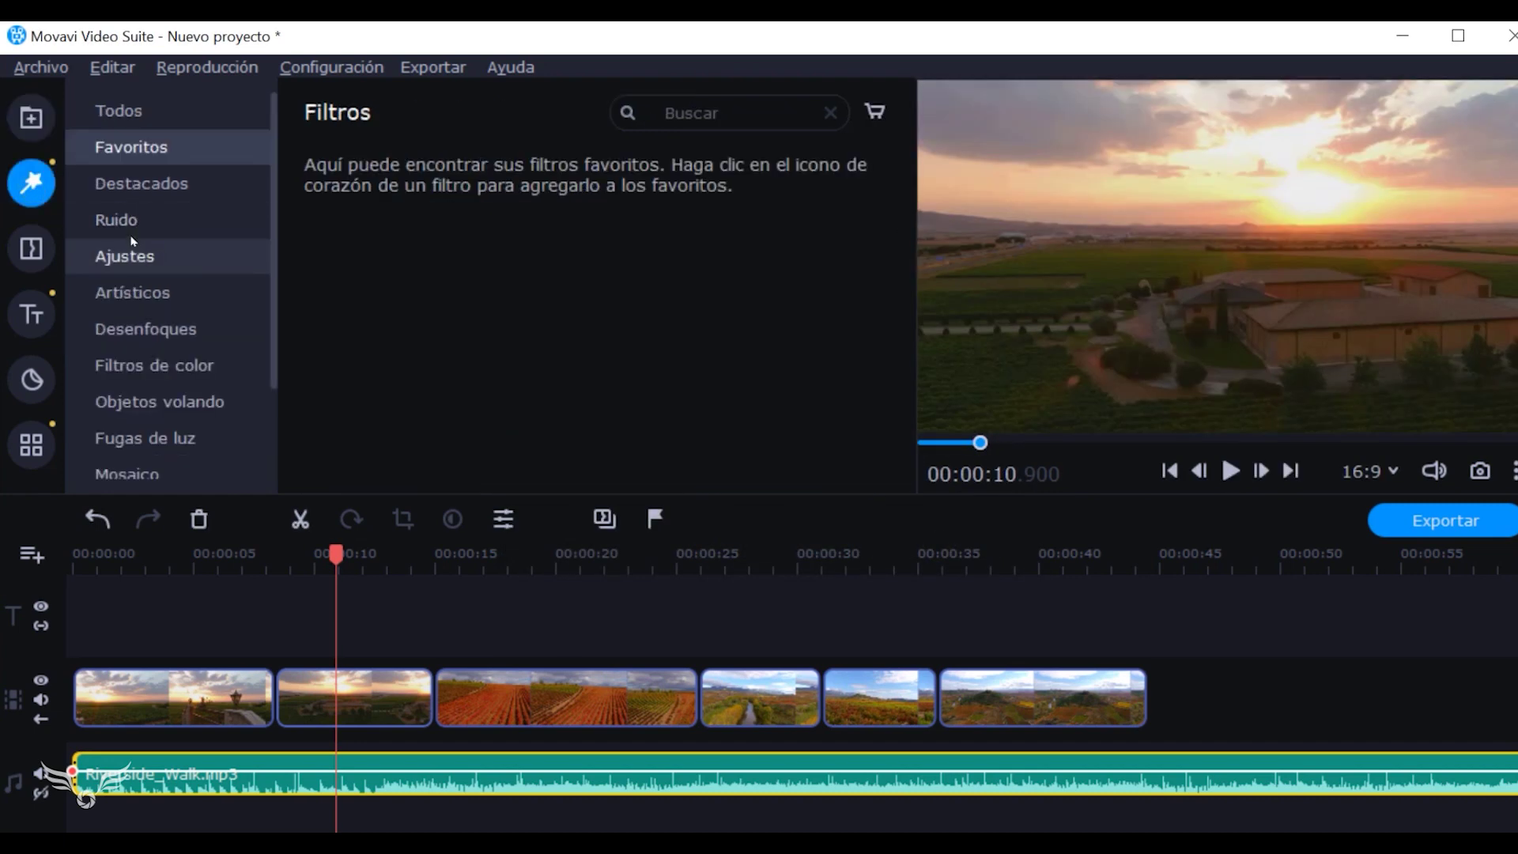
{"action": "left_click", "coordinate": [126, 221]}
{"action": "left_click", "coordinate": [124, 258]}
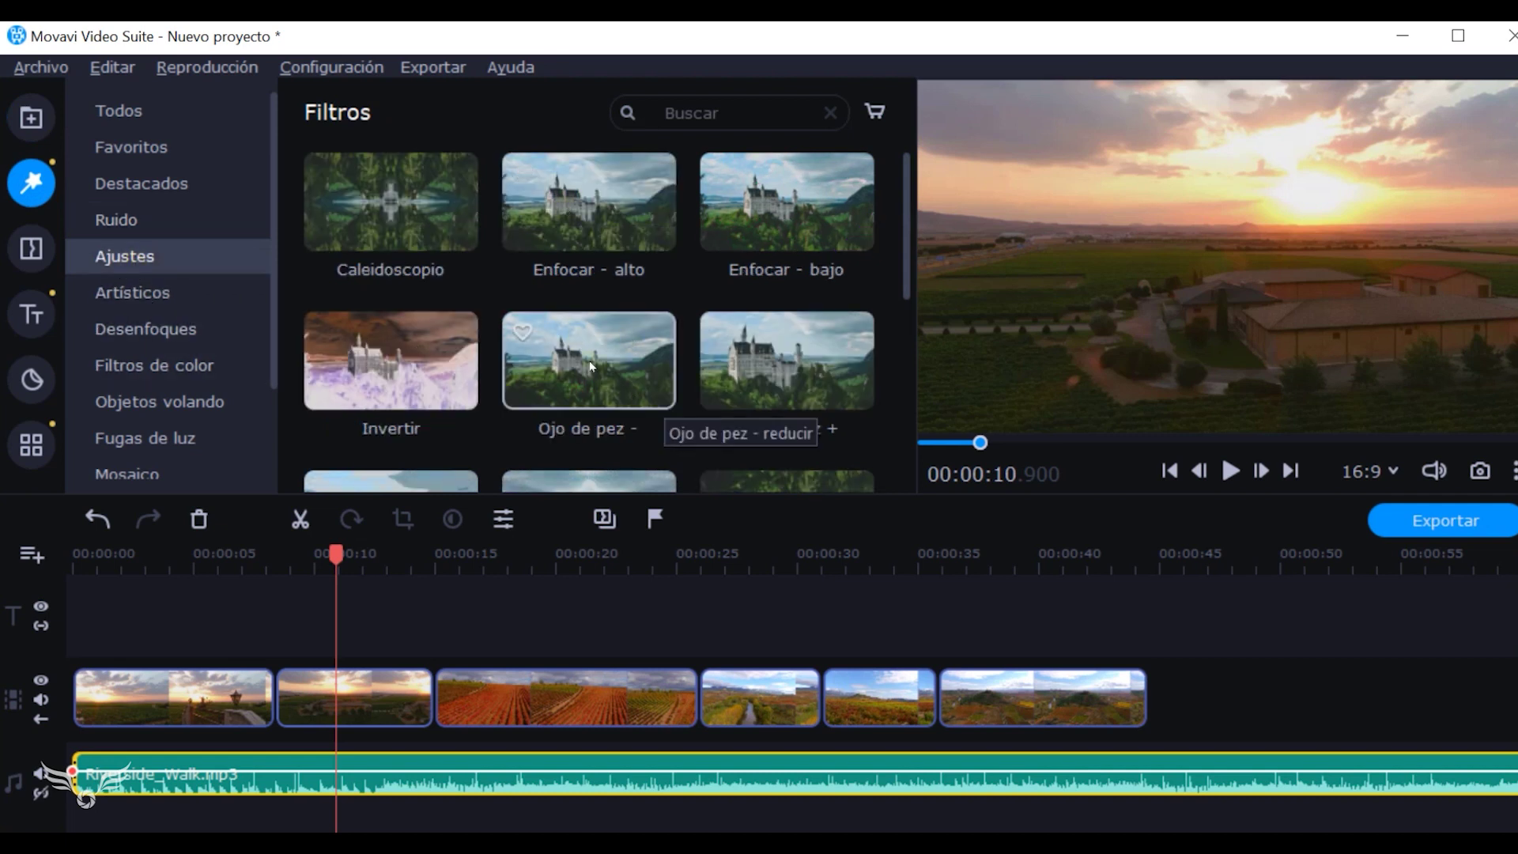
{"action": "left_click", "coordinate": [141, 366]}
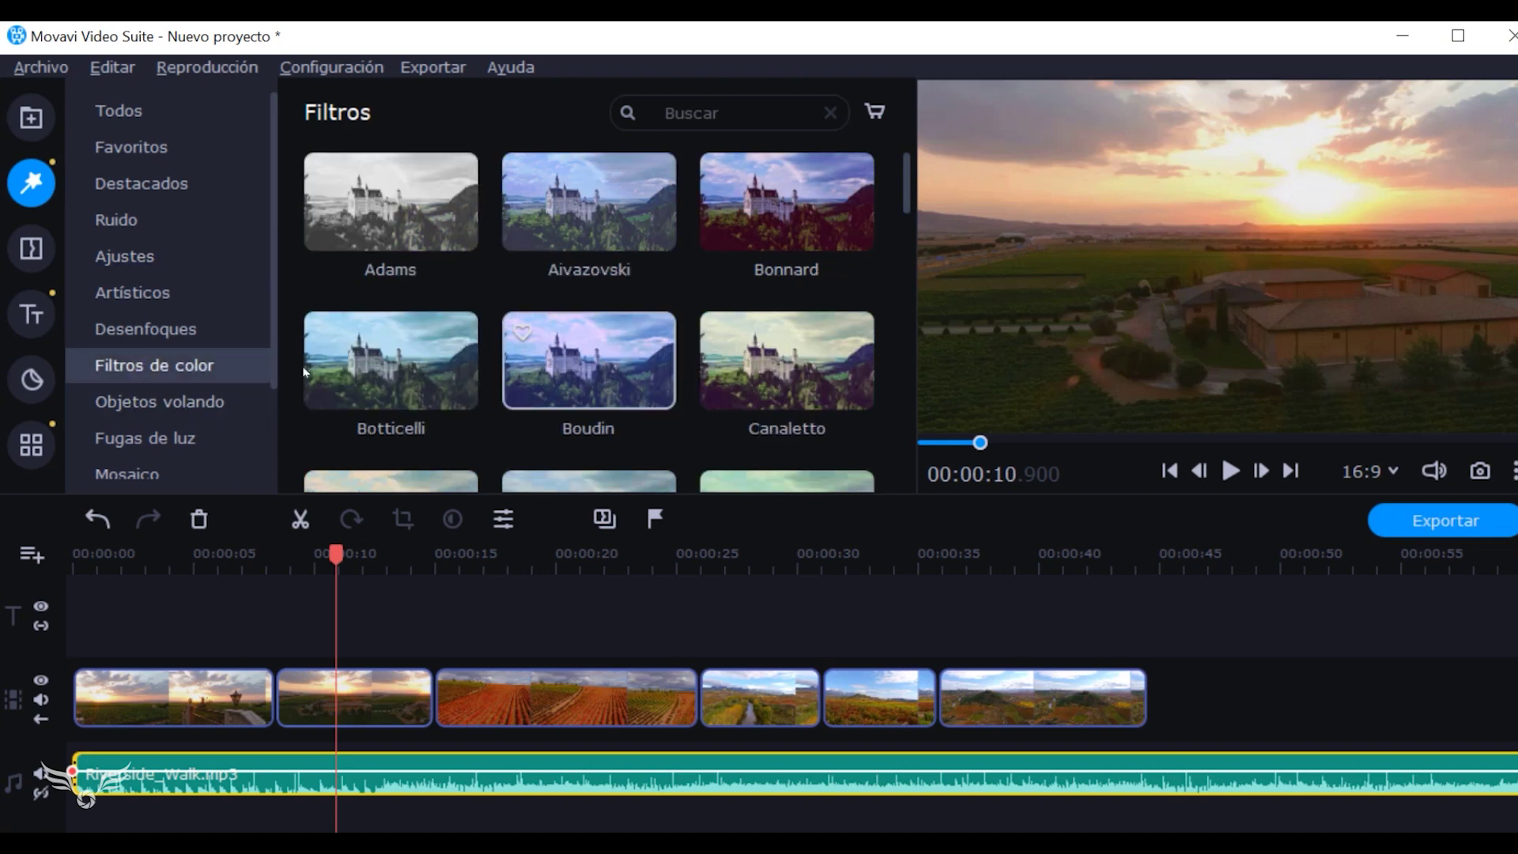
{"action": "left_click", "coordinate": [137, 332]}
{"action": "scroll", "coordinate": [582, 353], "scroll_direction": "up", "scroll_amount": 6}
{"action": "scroll", "coordinate": [589, 352], "scroll_direction": "down", "scroll_amount": 3}
{"action": "scroll", "coordinate": [571, 356], "scroll_direction": "down", "scroll_amount": 4}
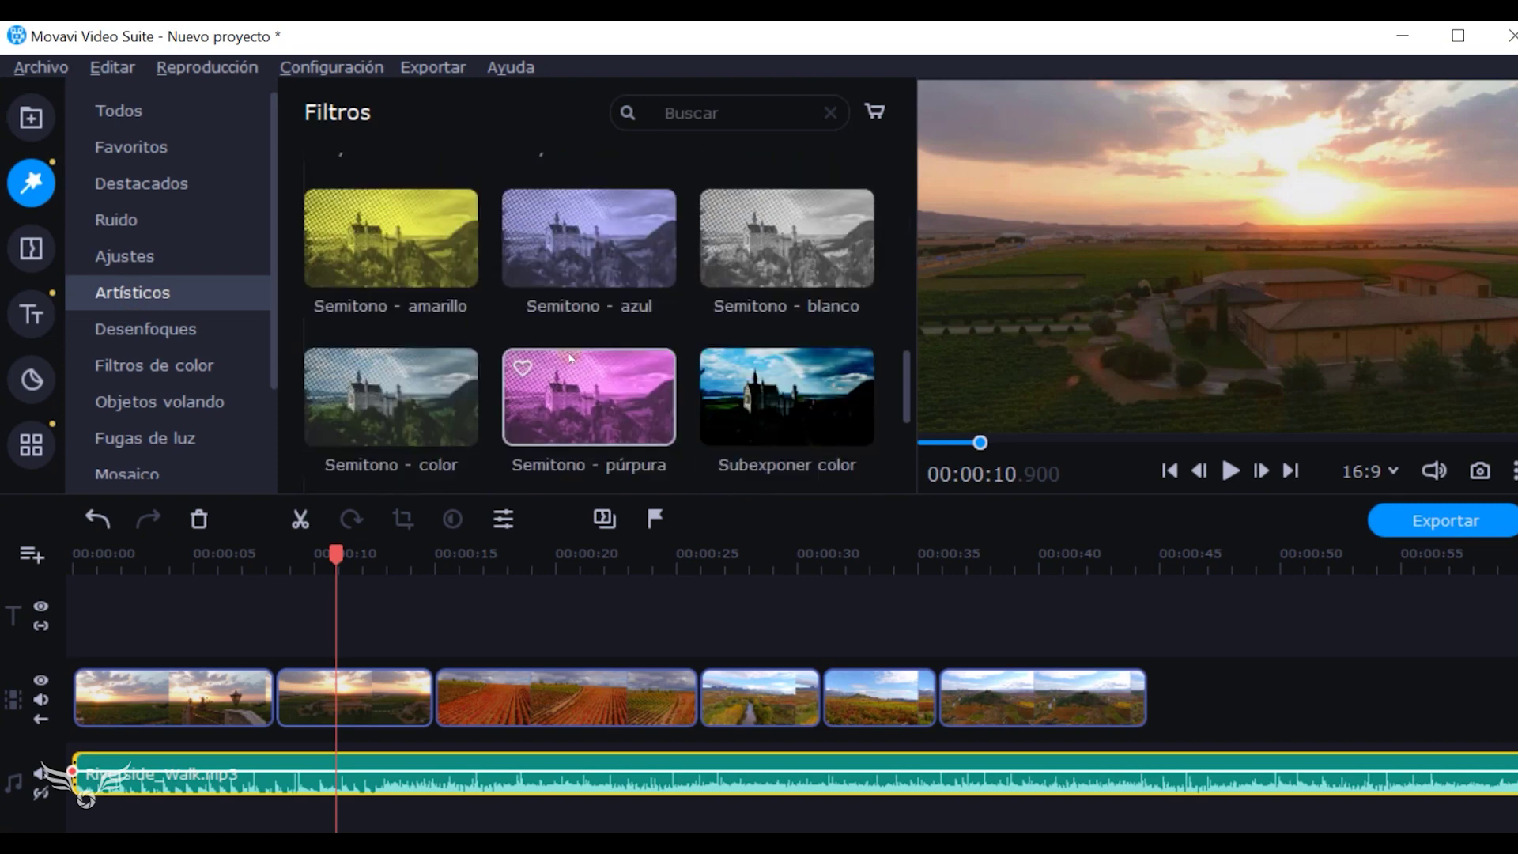
Preview the Dalí color filter and apply it to the third clip, the red vineyard shot.
{"action": "left_click", "coordinate": [152, 370]}
{"action": "scroll", "coordinate": [510, 382], "scroll_direction": "down", "scroll_amount": 2}
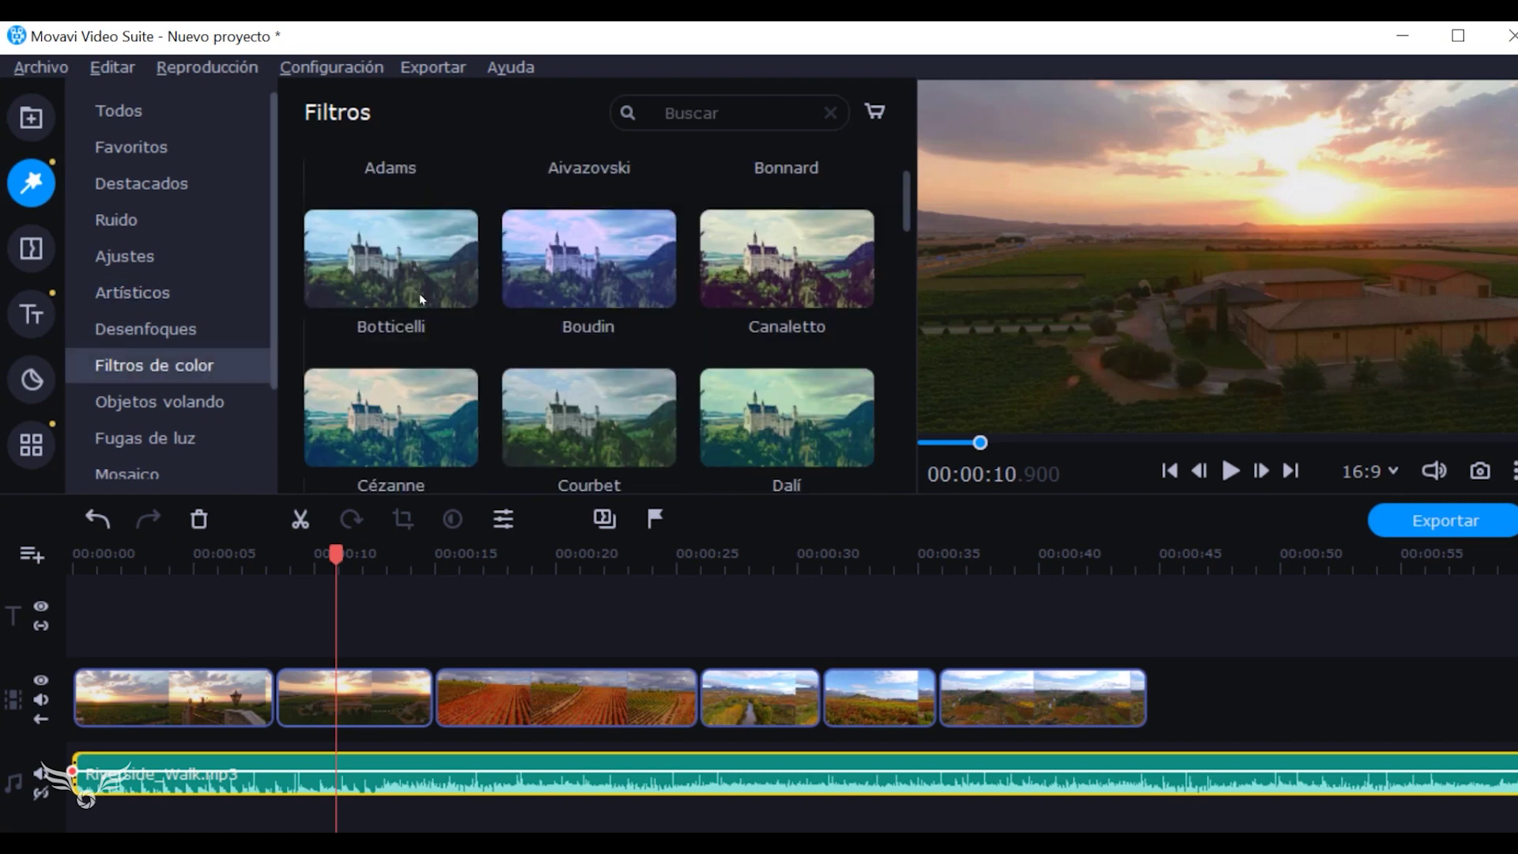
{"action": "scroll", "coordinate": [589, 385], "scroll_direction": "down", "scroll_amount": 2}
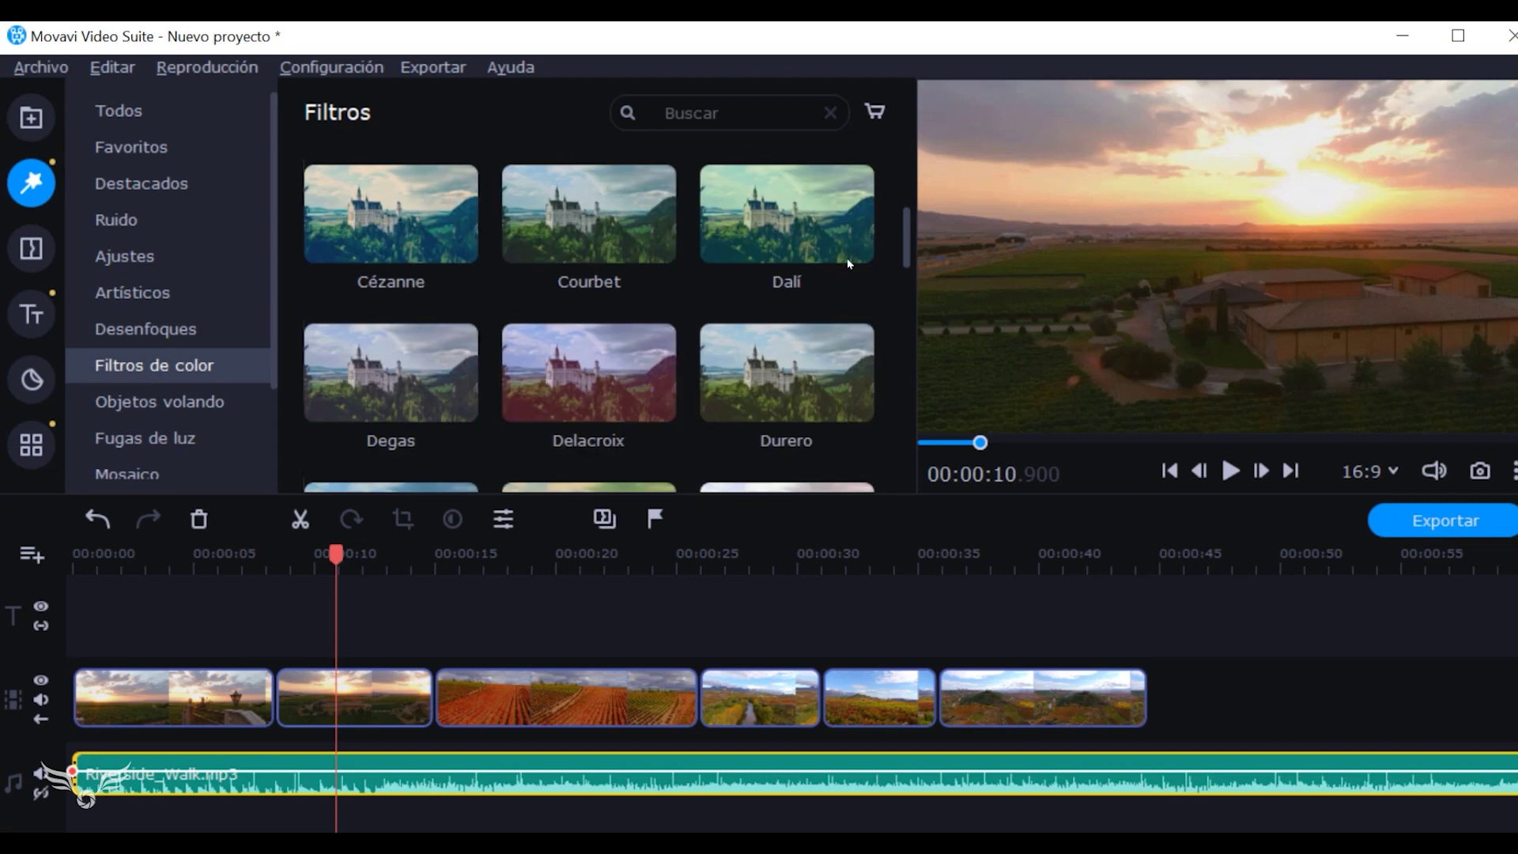
{"action": "scroll", "coordinate": [771, 352], "scroll_direction": "up", "scroll_amount": 1}
{"action": "left_click", "coordinate": [813, 261]}
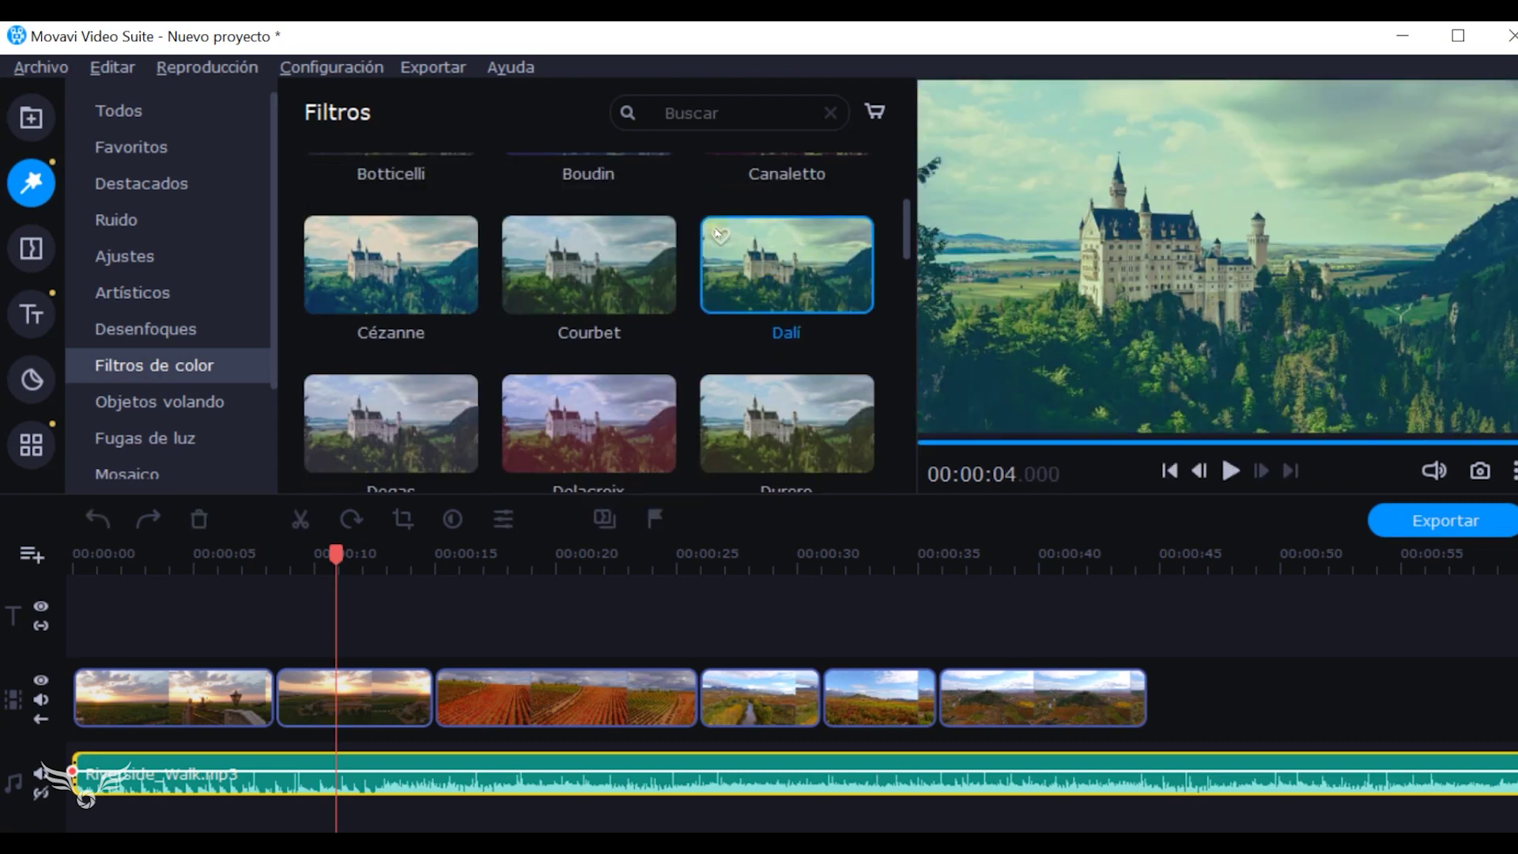
{"action": "left_click_drag", "start_coordinate": [818, 292], "coordinate": [548, 688]}
{"action": "left_click", "coordinate": [548, 686]}
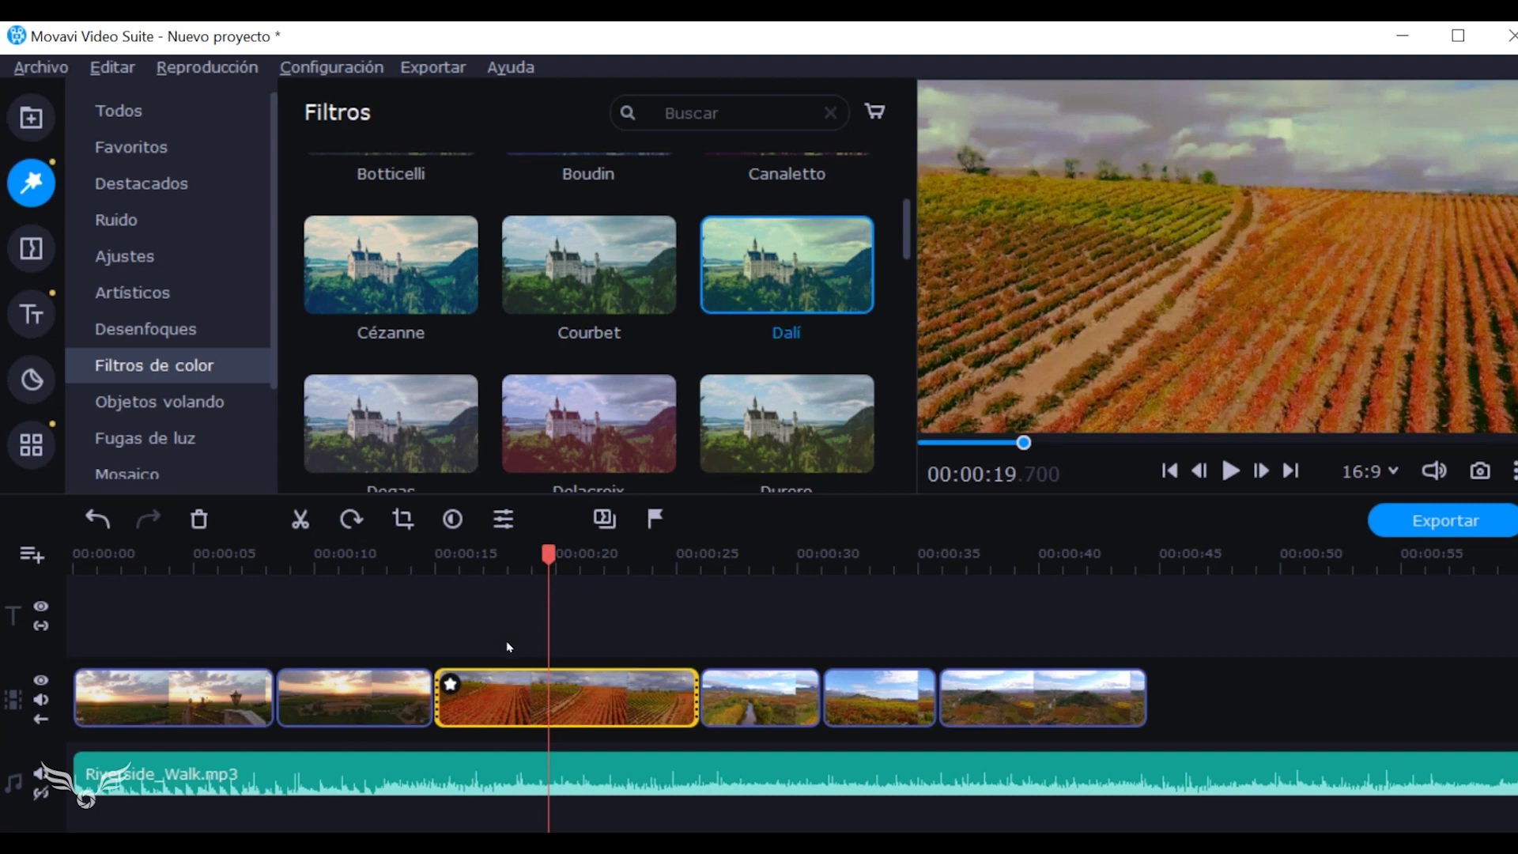
Try the Dalí filter on the third clip at lower intensities such as 12%, and remove the filter from the clip.
{"action": "left_click", "coordinate": [450, 685]}
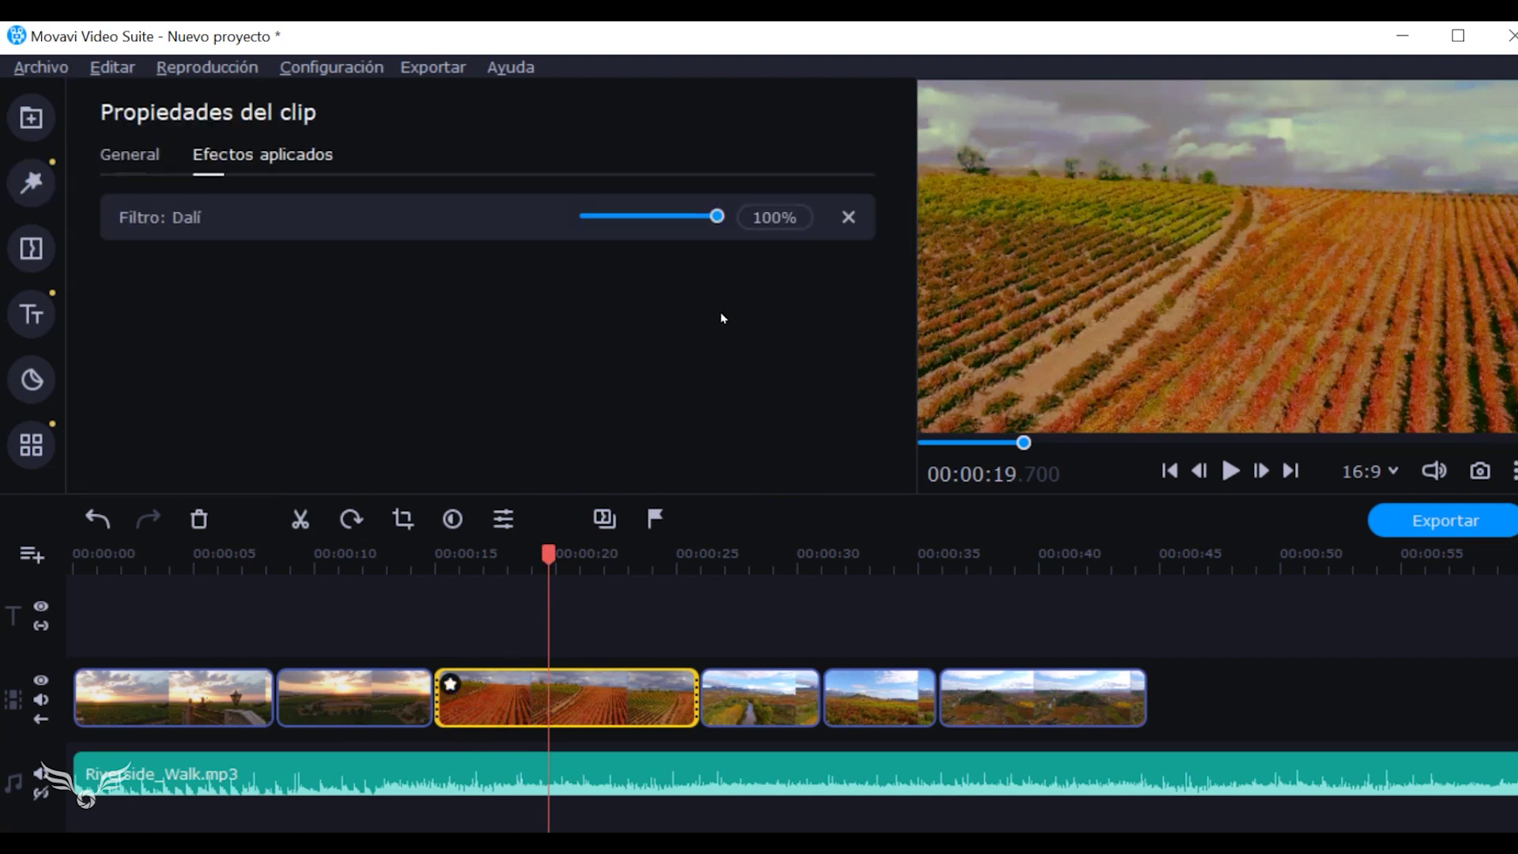
{"action": "left_click_drag", "start_coordinate": [659, 224], "coordinate": [605, 222]}
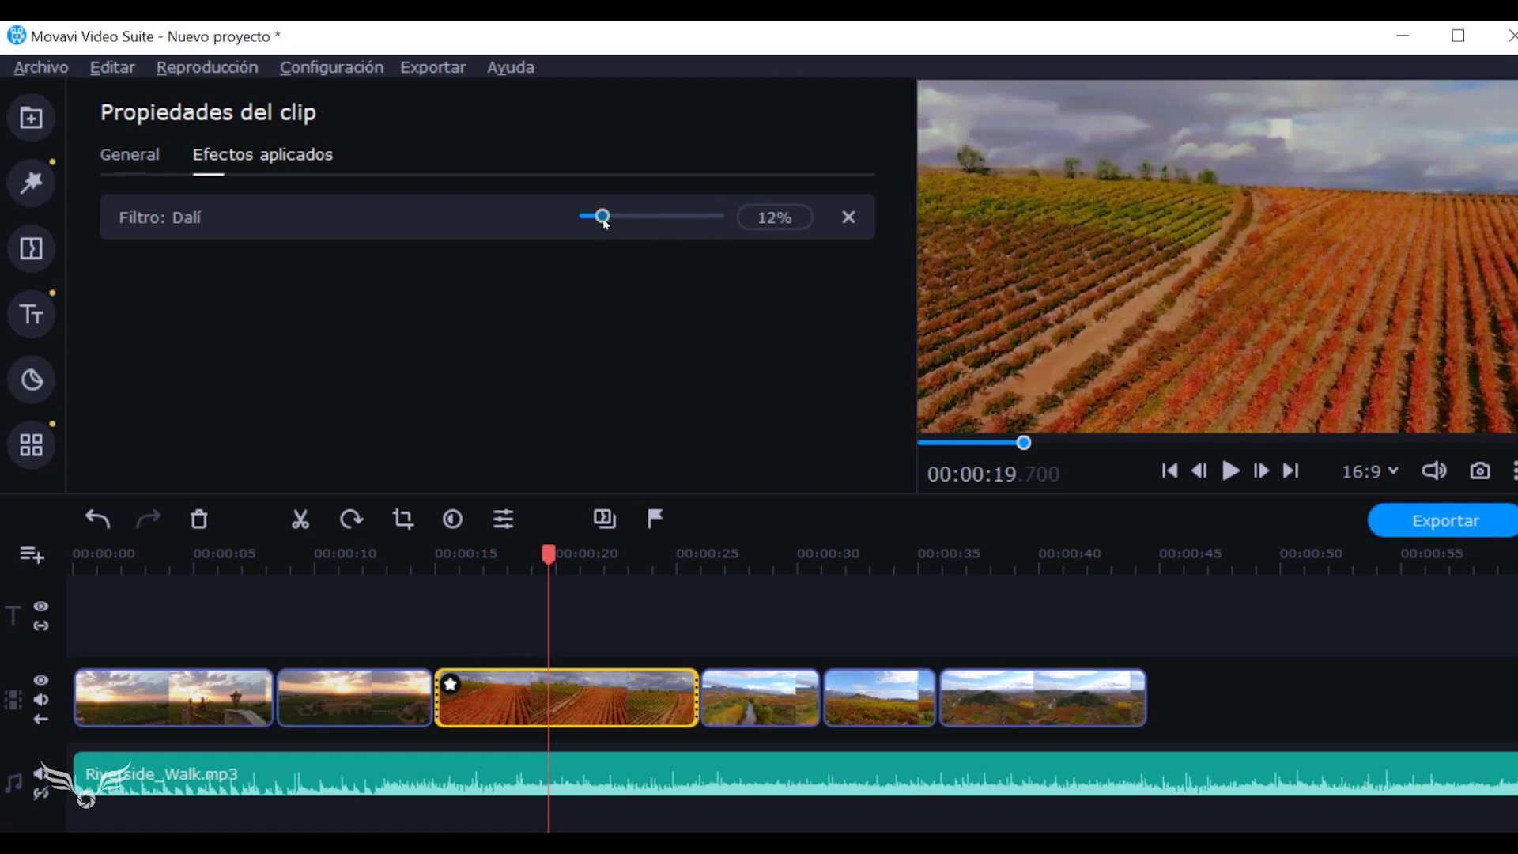
{"action": "left_click_drag", "start_coordinate": [718, 223], "coordinate": [664, 219]}
{"action": "left_click", "coordinate": [849, 216]}
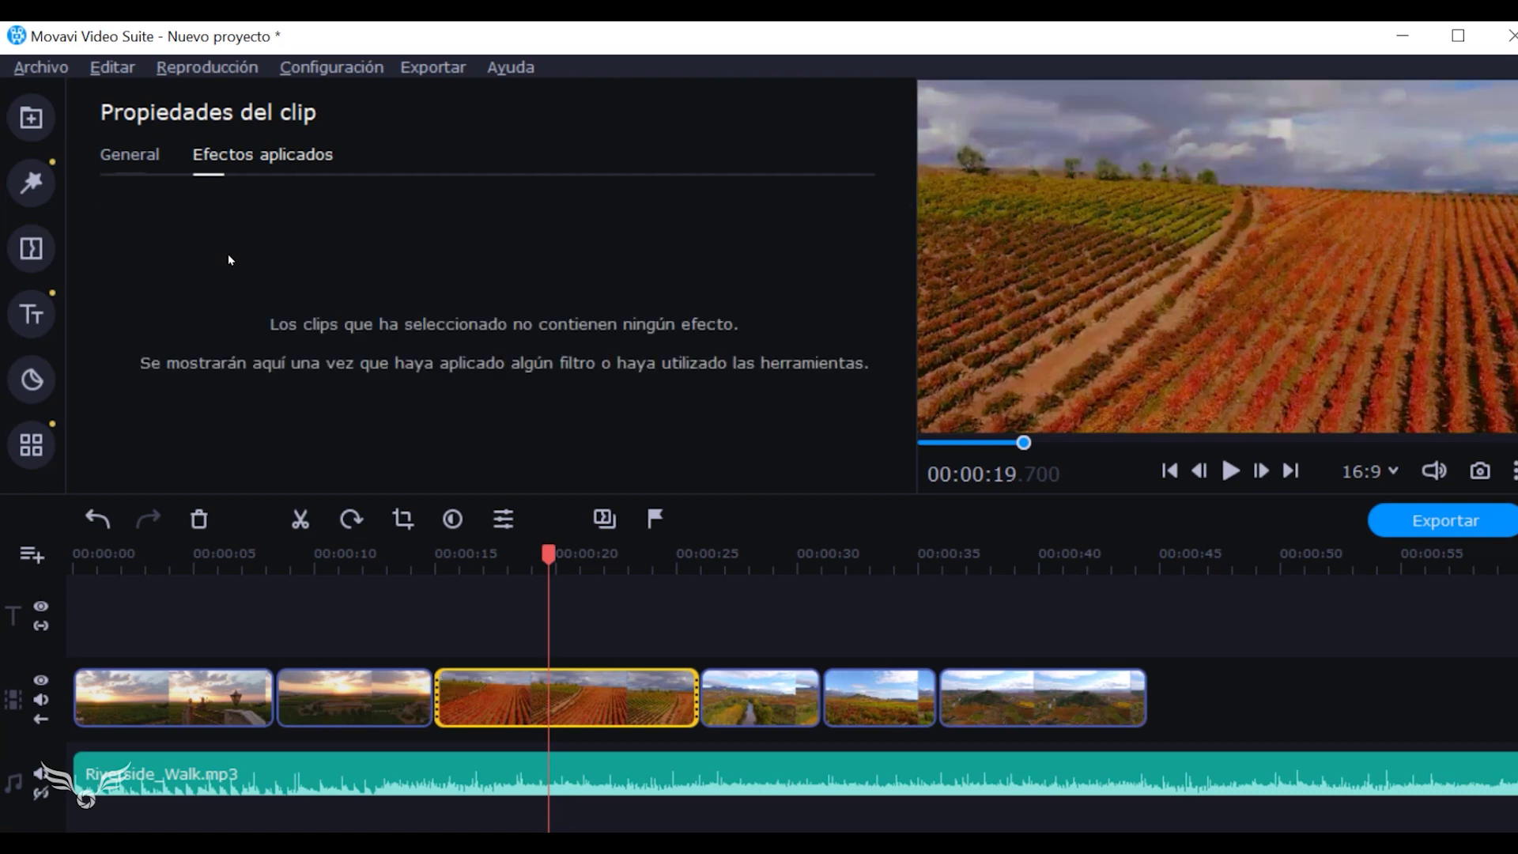
Look through the featured transitions and preview Deformación - 2 ondas and Desintegrar.
{"action": "left_click", "coordinate": [36, 182]}
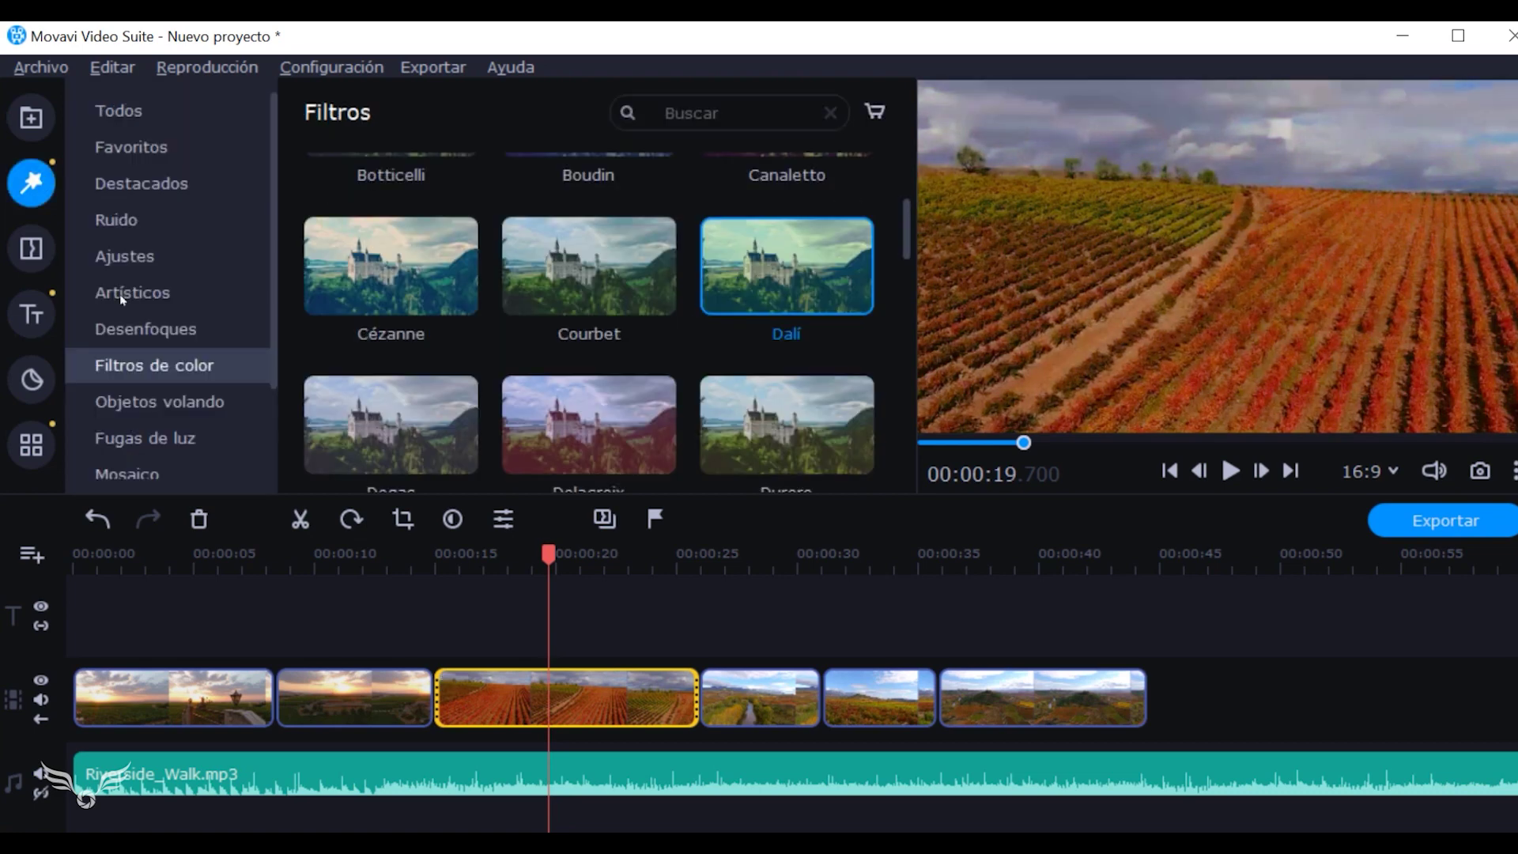
{"action": "left_click", "coordinate": [37, 253]}
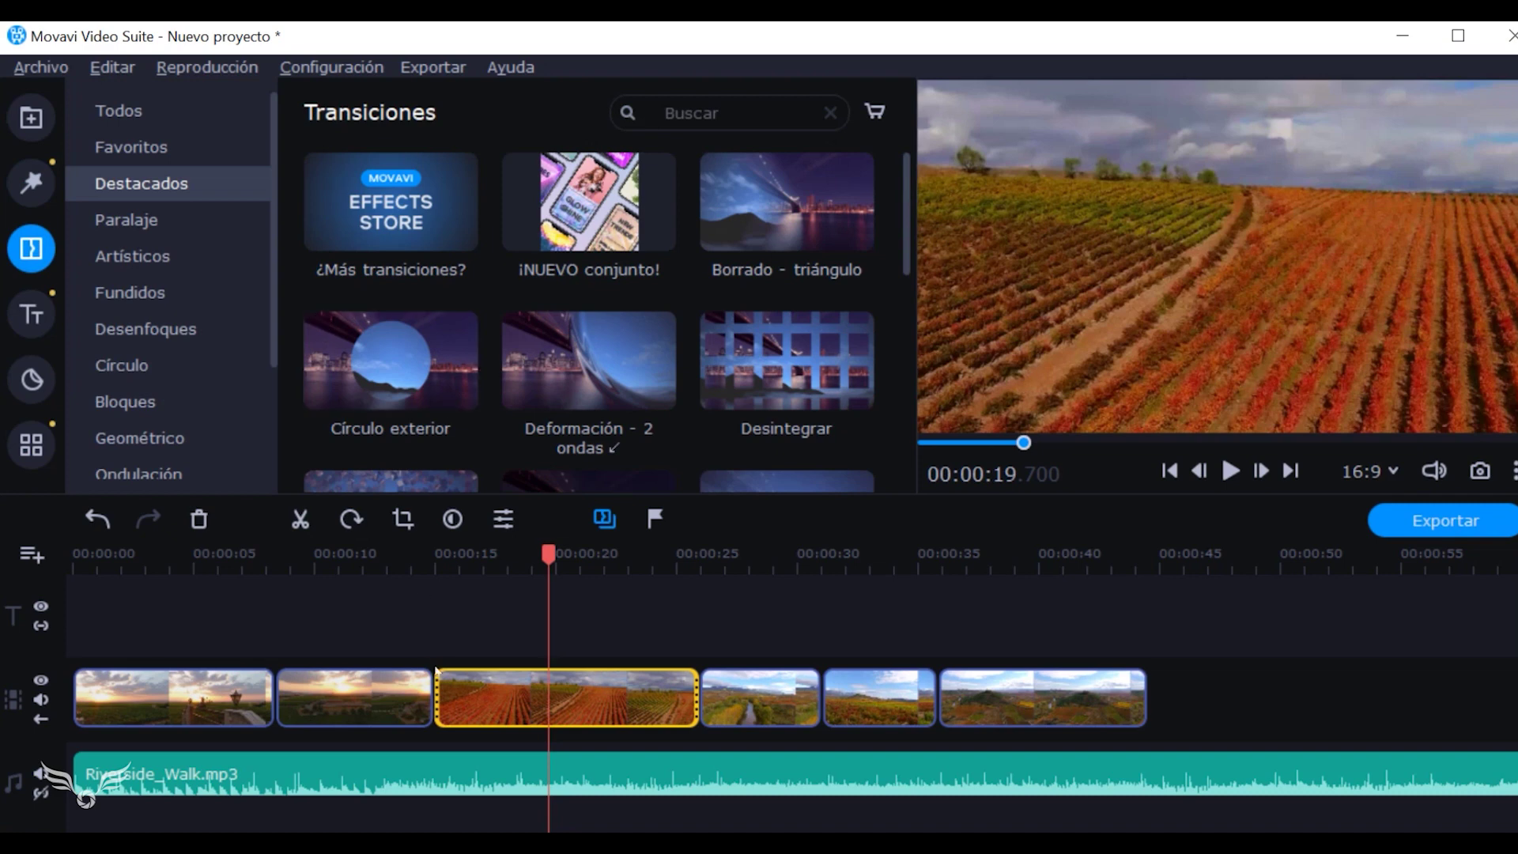
{"action": "left_click", "coordinate": [241, 563]}
{"action": "left_click_drag", "start_coordinate": [238, 557], "coordinate": [103, 573]}
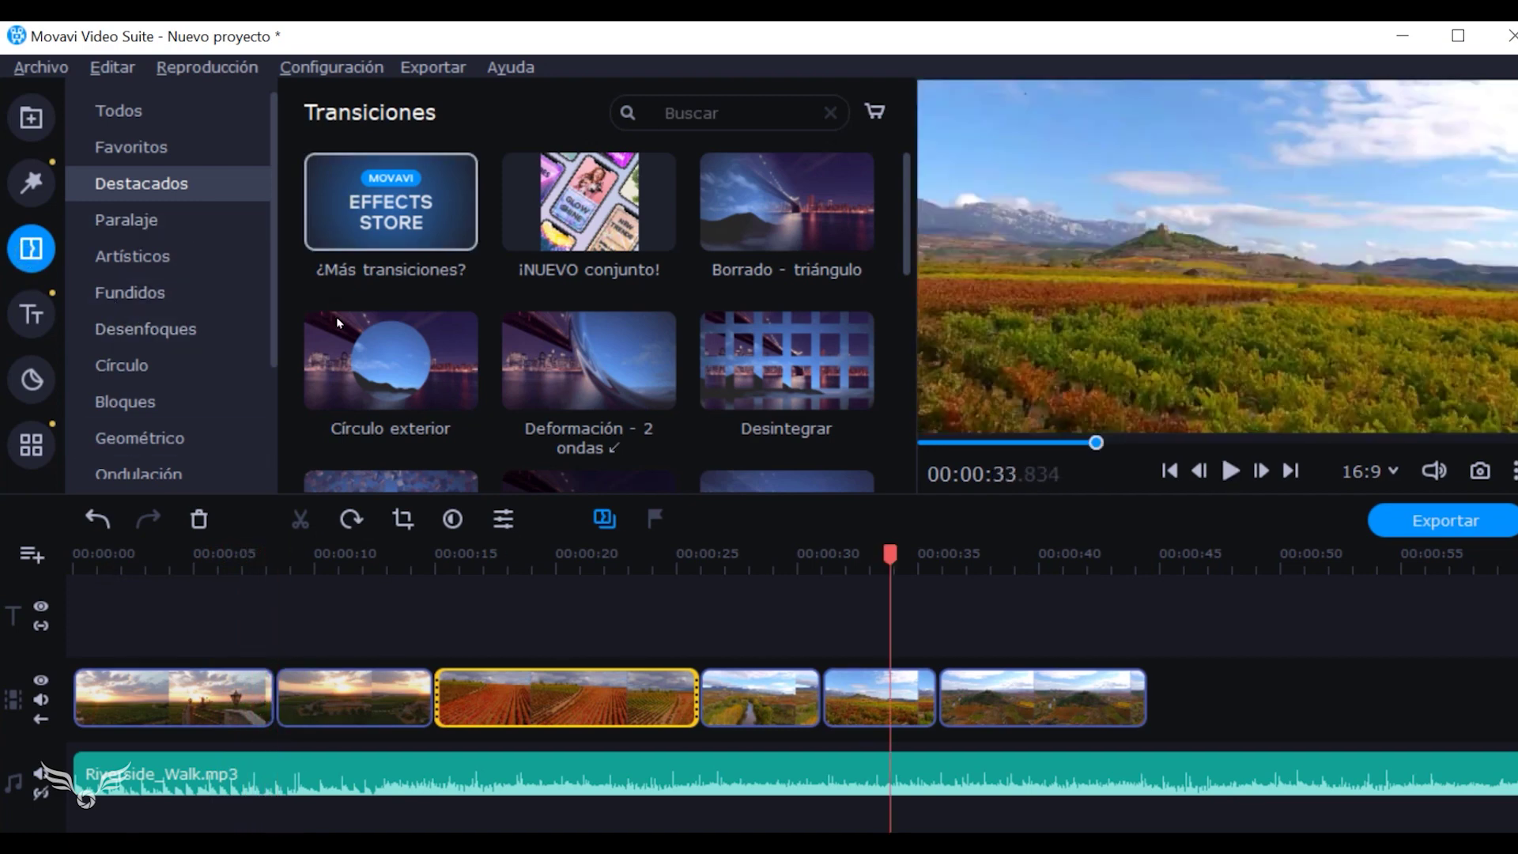
{"action": "left_click", "coordinate": [551, 367]}
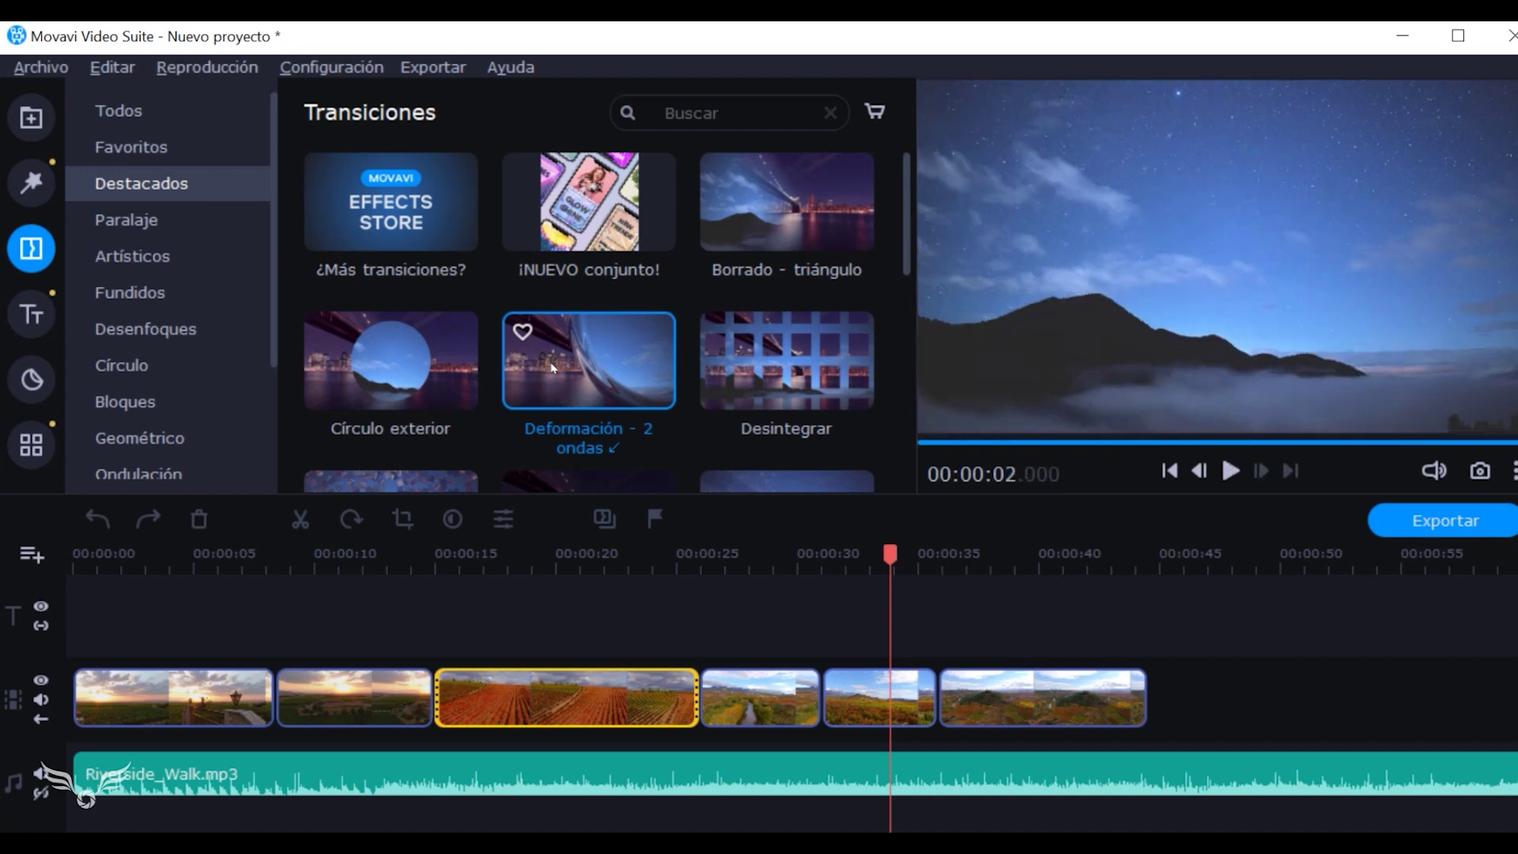
{"action": "left_click", "coordinate": [758, 380]}
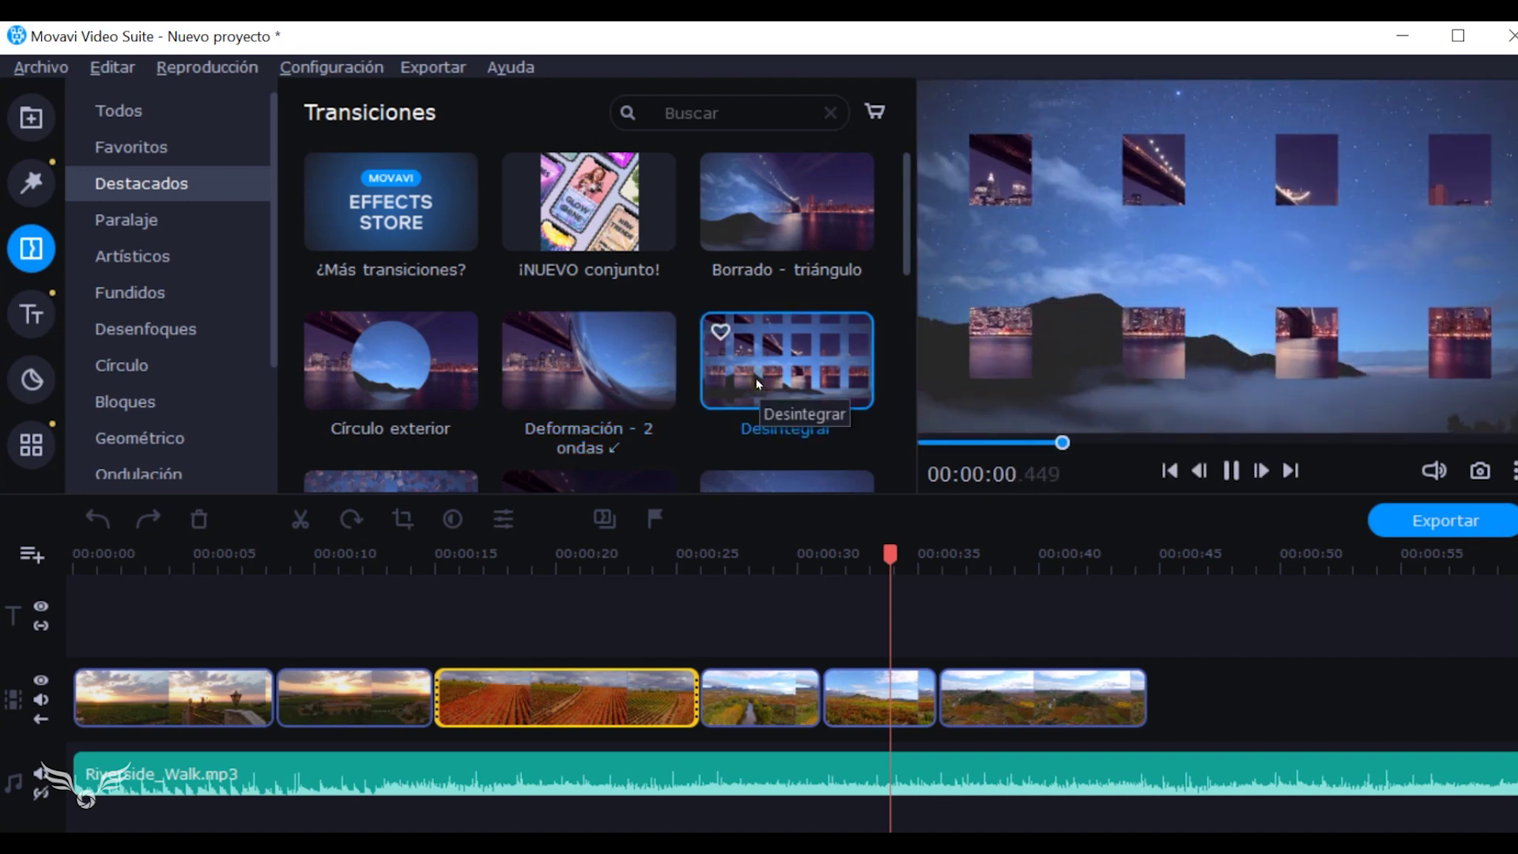
{"action": "scroll", "coordinate": [757, 384], "scroll_direction": "down", "scroll_amount": 1}
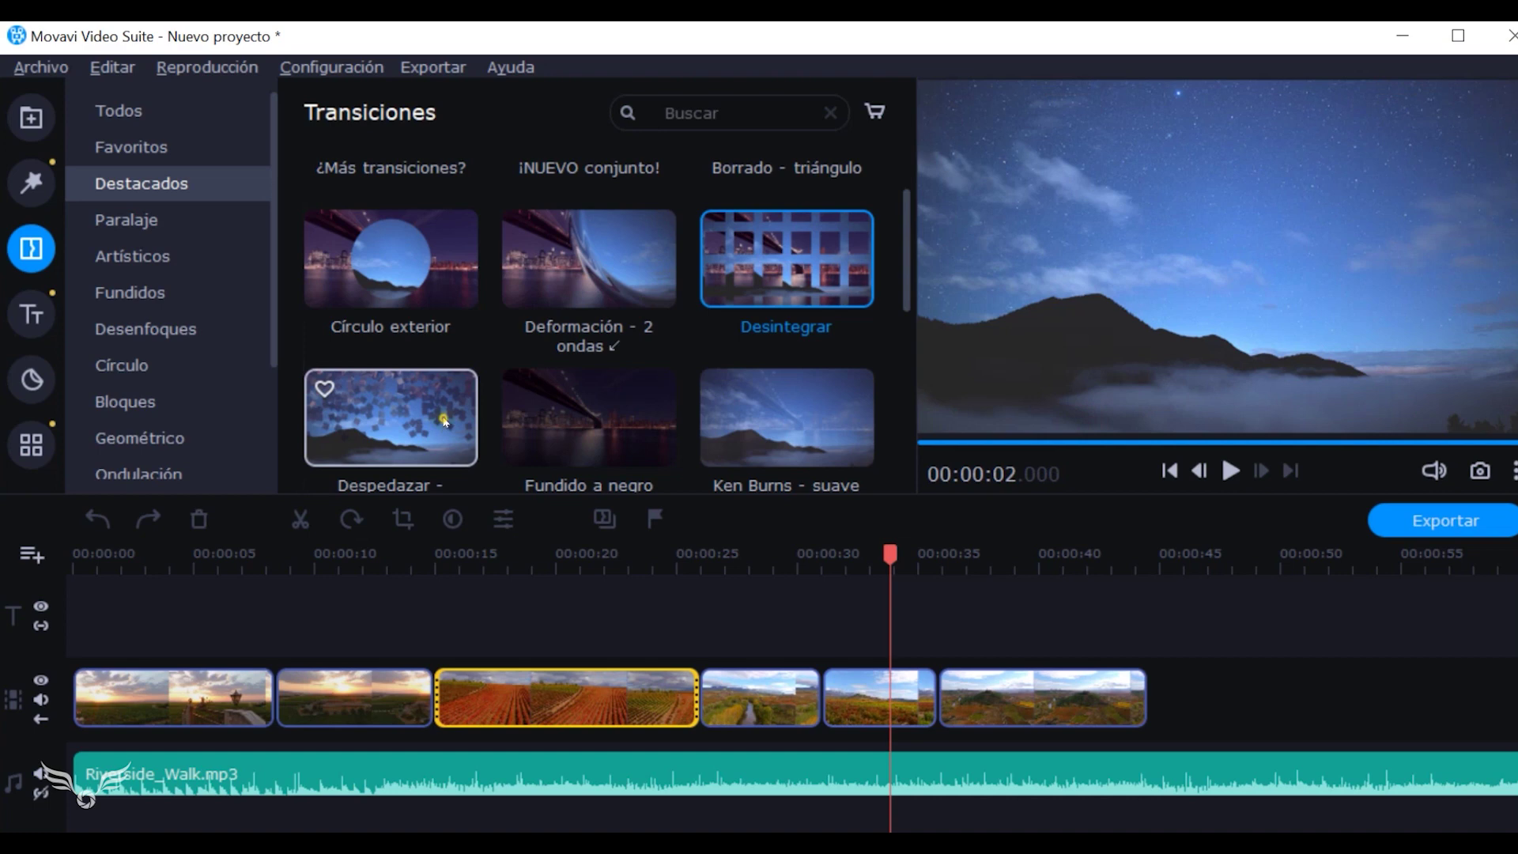
Preview the Despedazar - pequeño and Fundido a negro transitions.
{"action": "left_click", "coordinate": [444, 424]}
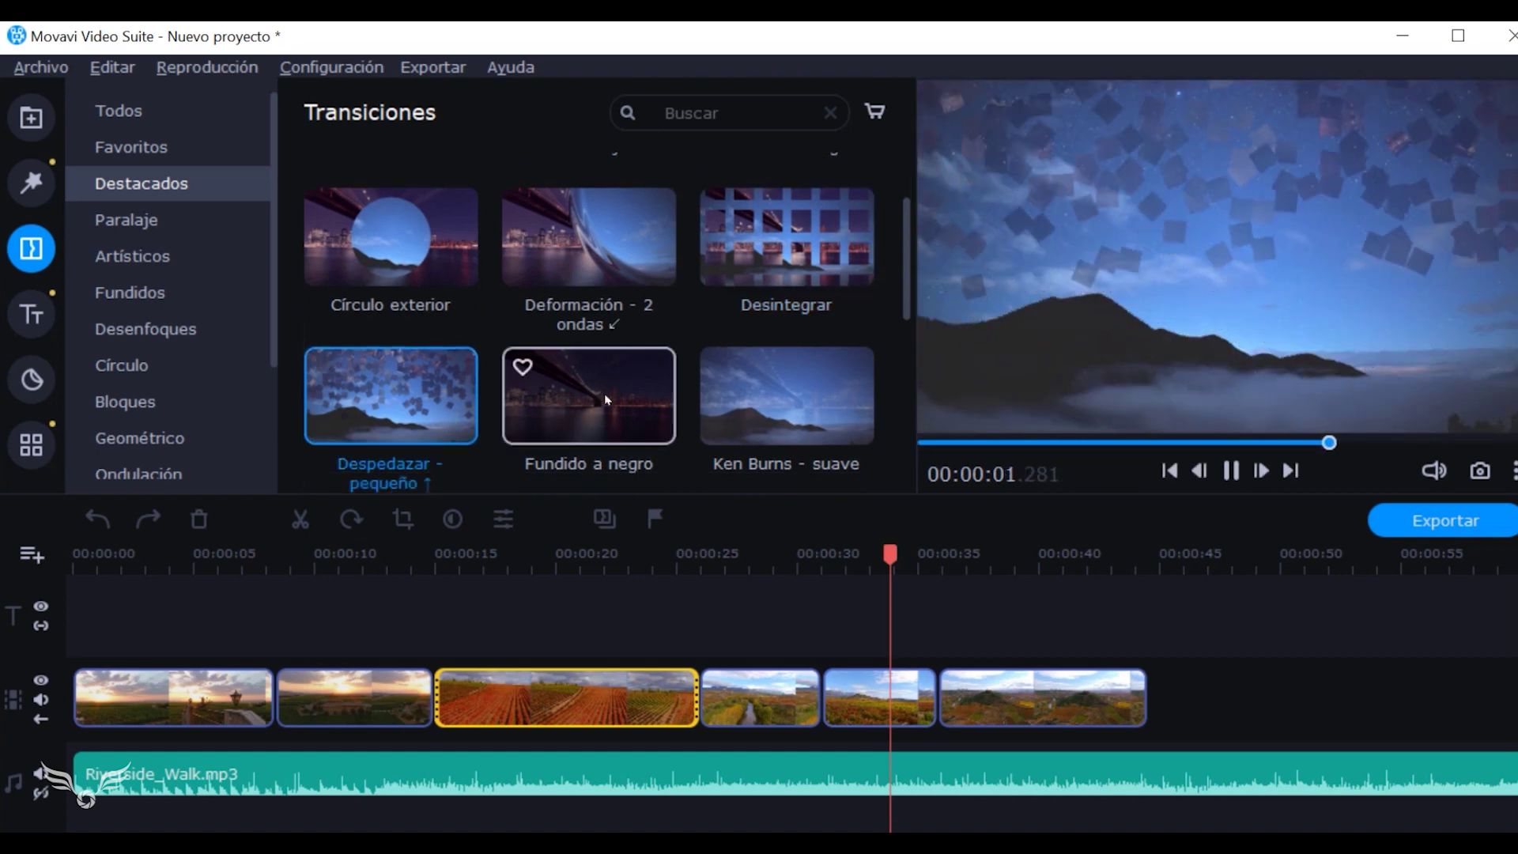
{"action": "scroll", "coordinate": [601, 394], "scroll_direction": "down", "scroll_amount": 1}
{"action": "left_click", "coordinate": [611, 378]}
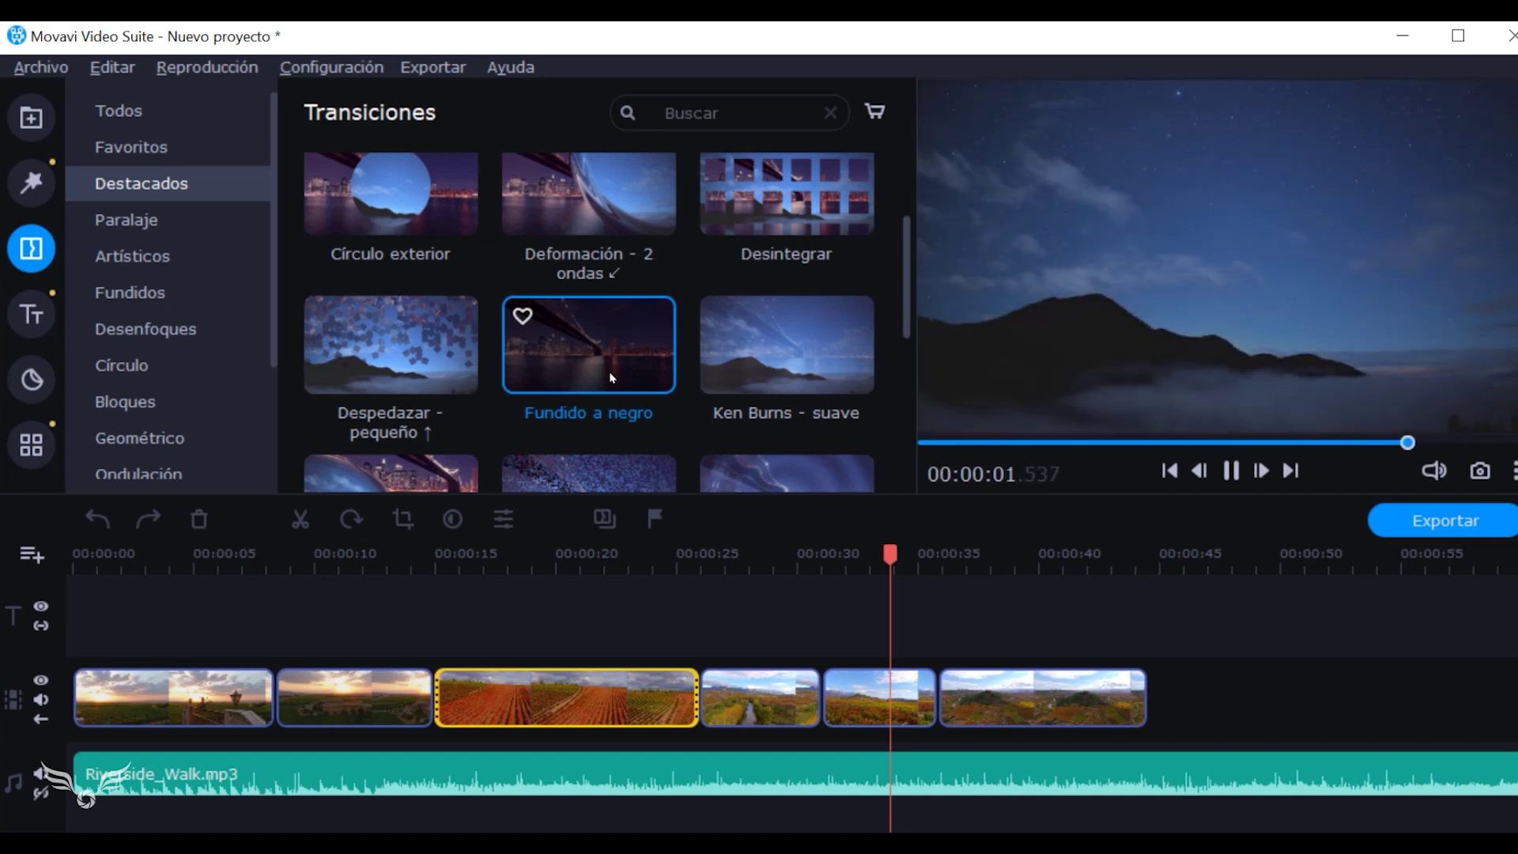
Look through the transition categories, including Fundidos, Desenfoques and Zoom, and preview Dispersión ↓.
{"action": "left_click", "coordinate": [129, 292]}
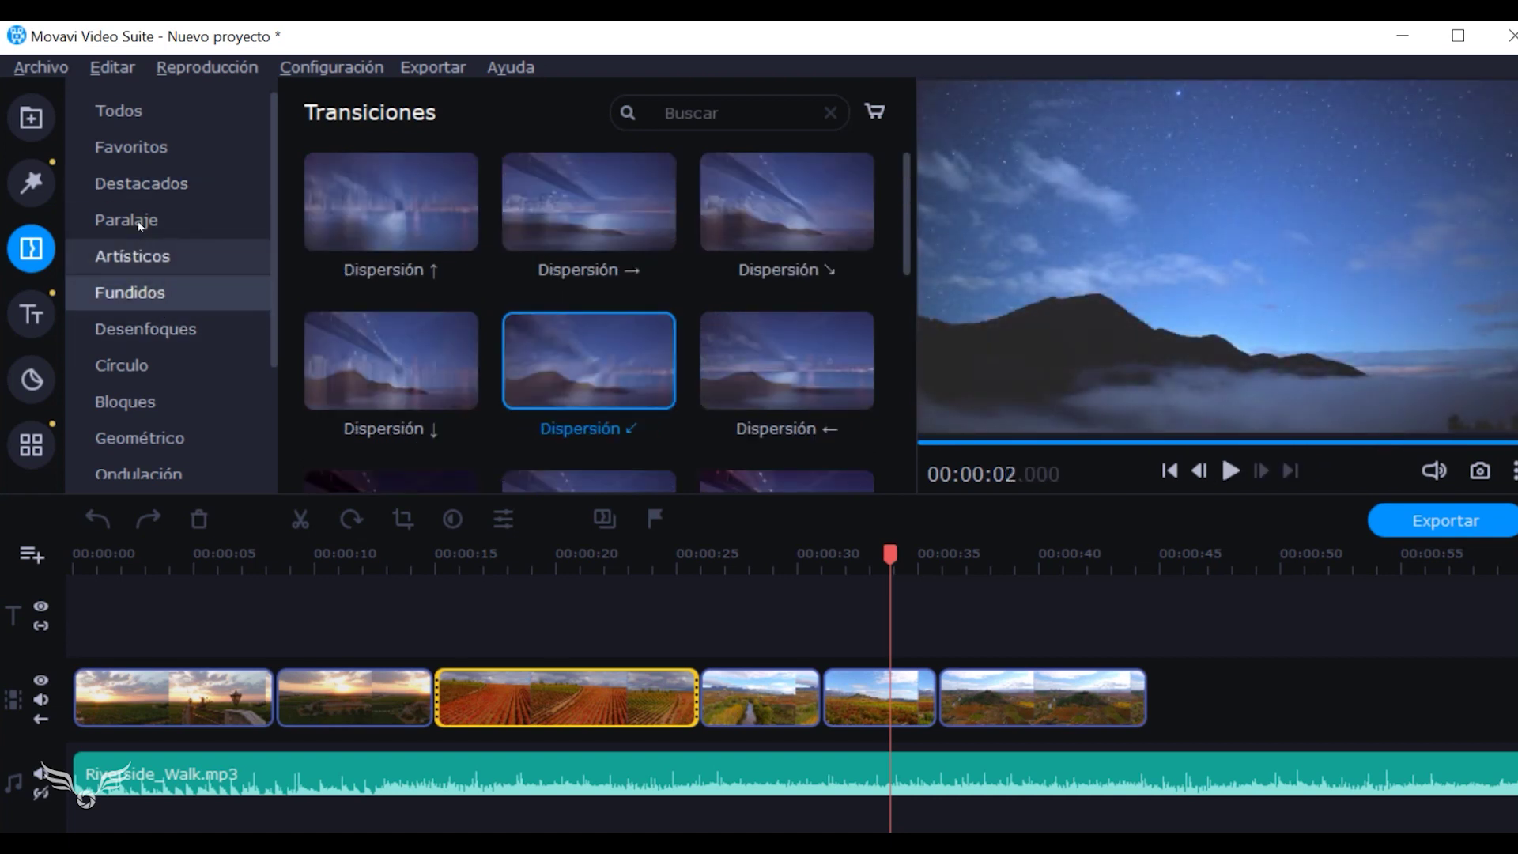
{"action": "left_click", "coordinate": [137, 224]}
{"action": "left_click", "coordinate": [147, 292]}
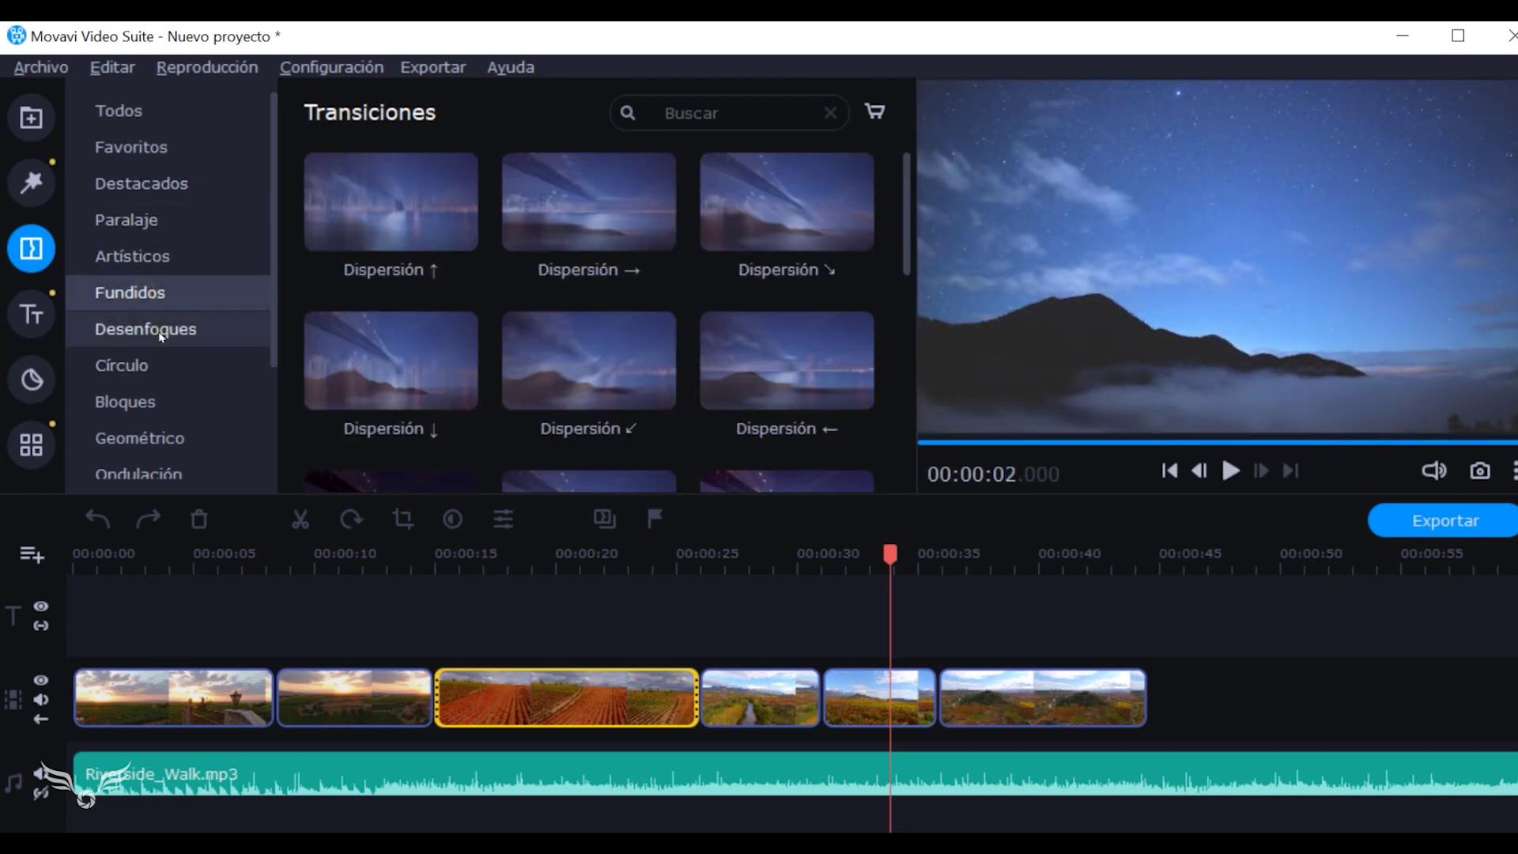
{"action": "left_click", "coordinate": [318, 364]}
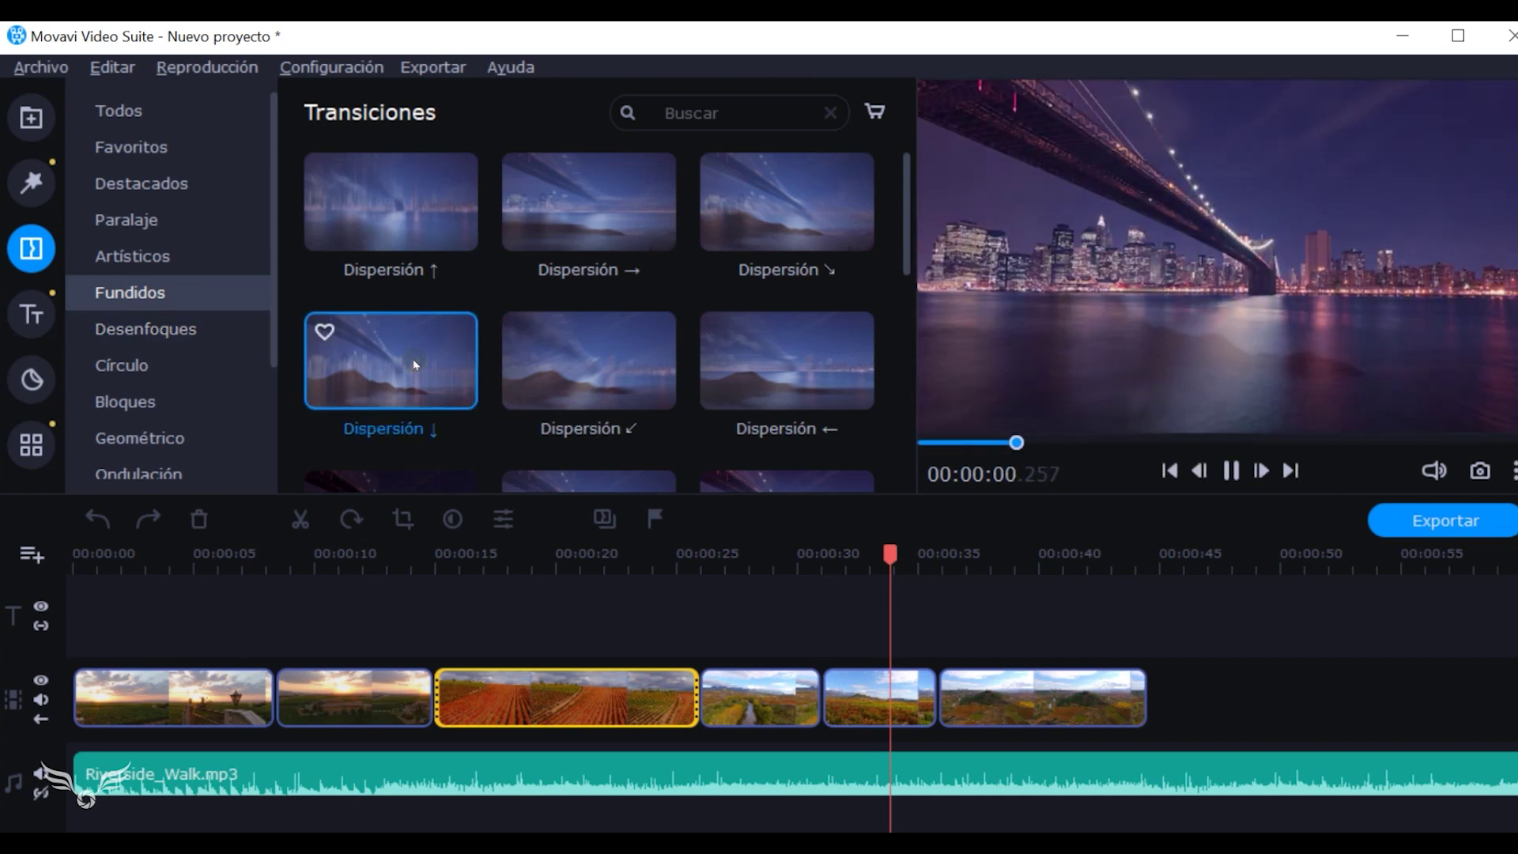
{"action": "left_click", "coordinate": [158, 332]}
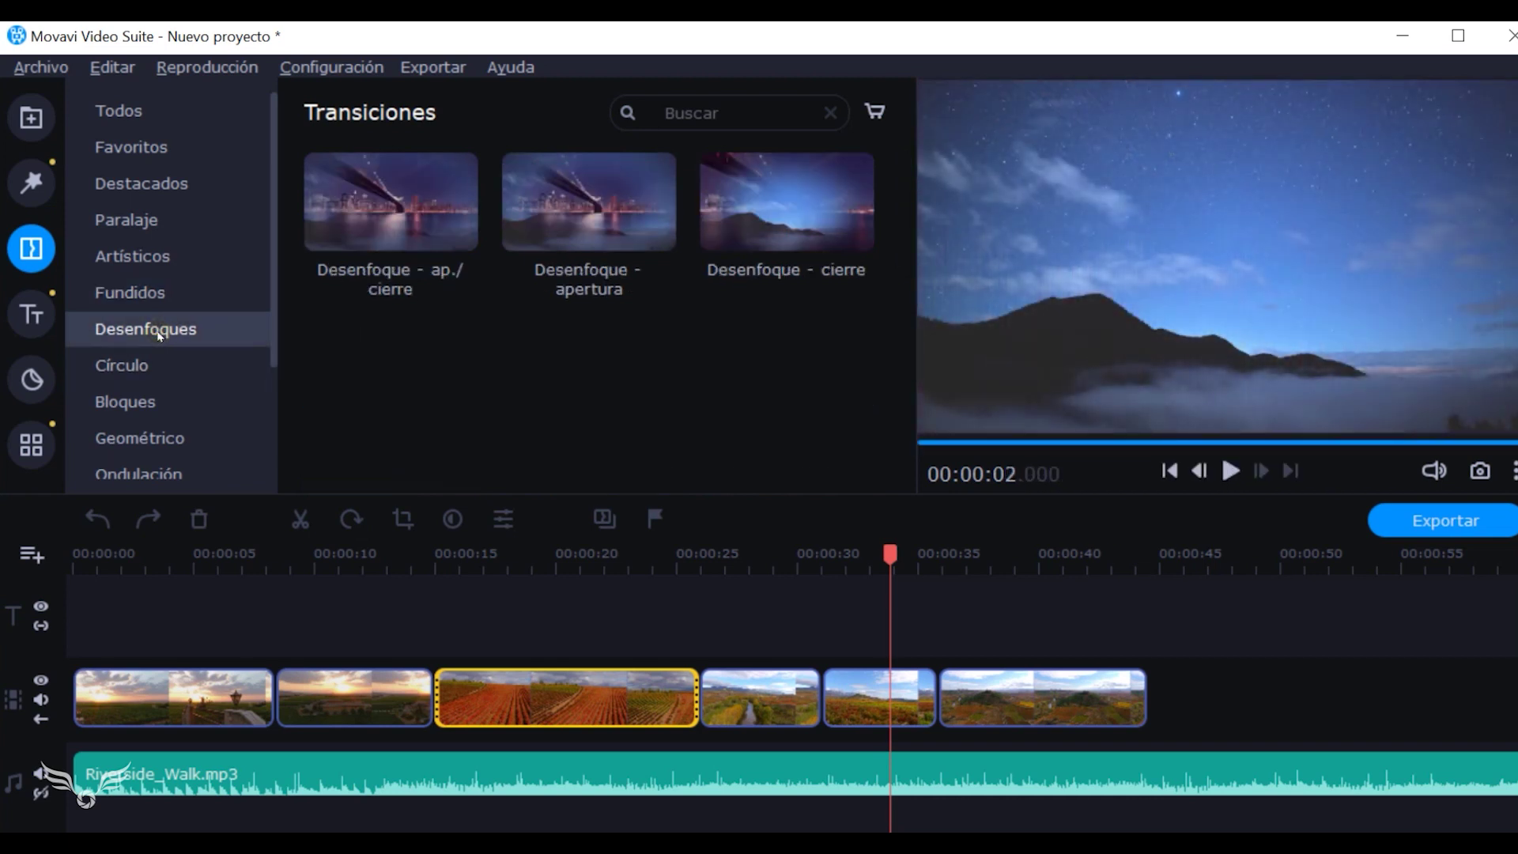
{"action": "scroll", "coordinate": [178, 407], "scroll_direction": "down", "scroll_amount": 1}
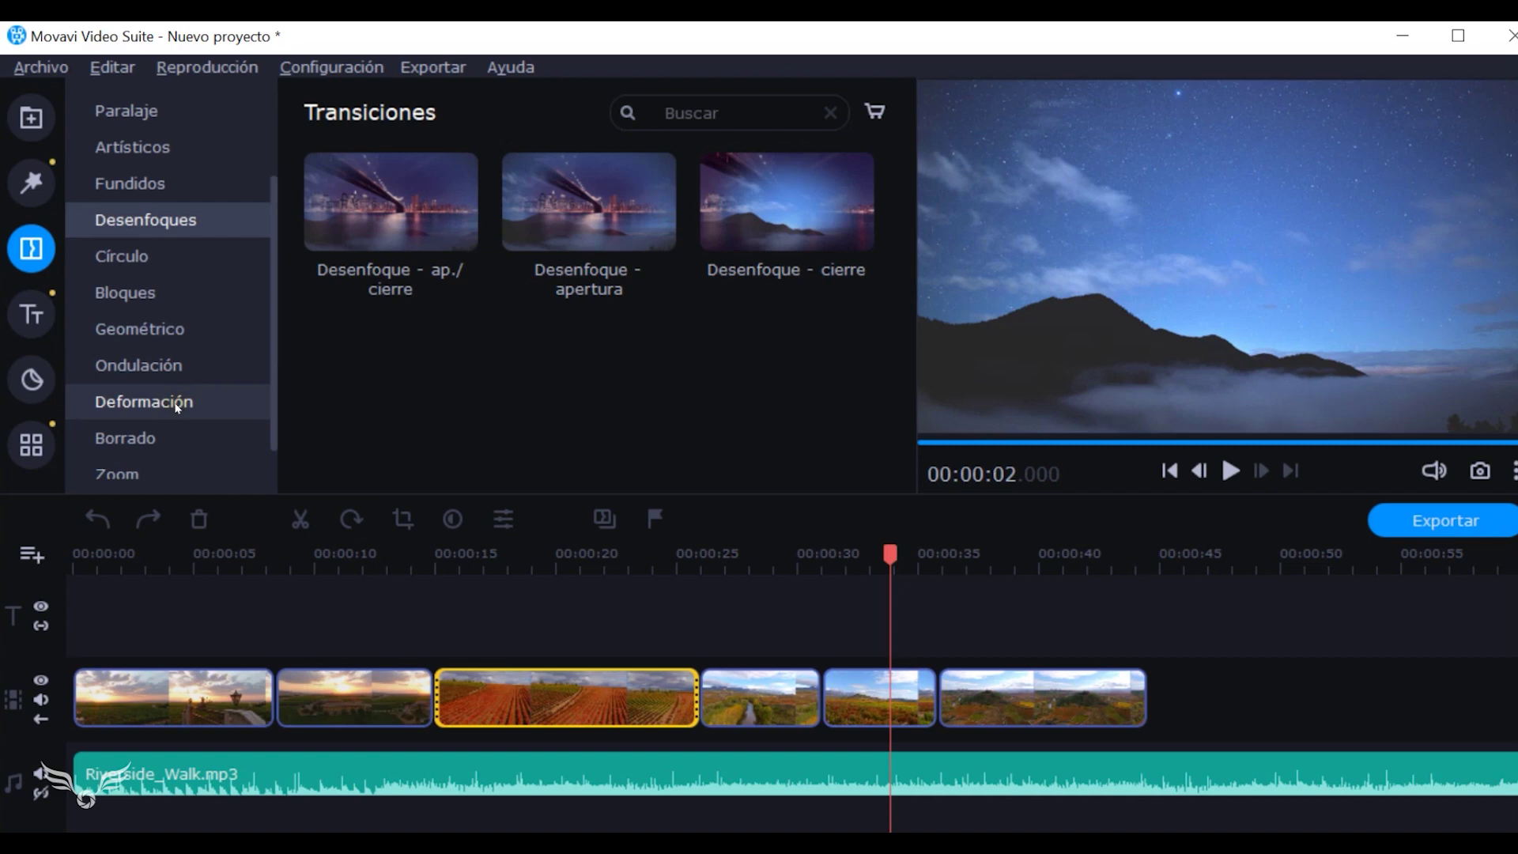
{"action": "scroll", "coordinate": [118, 423], "scroll_direction": "down", "scroll_amount": 1}
{"action": "left_click", "coordinate": [125, 437]}
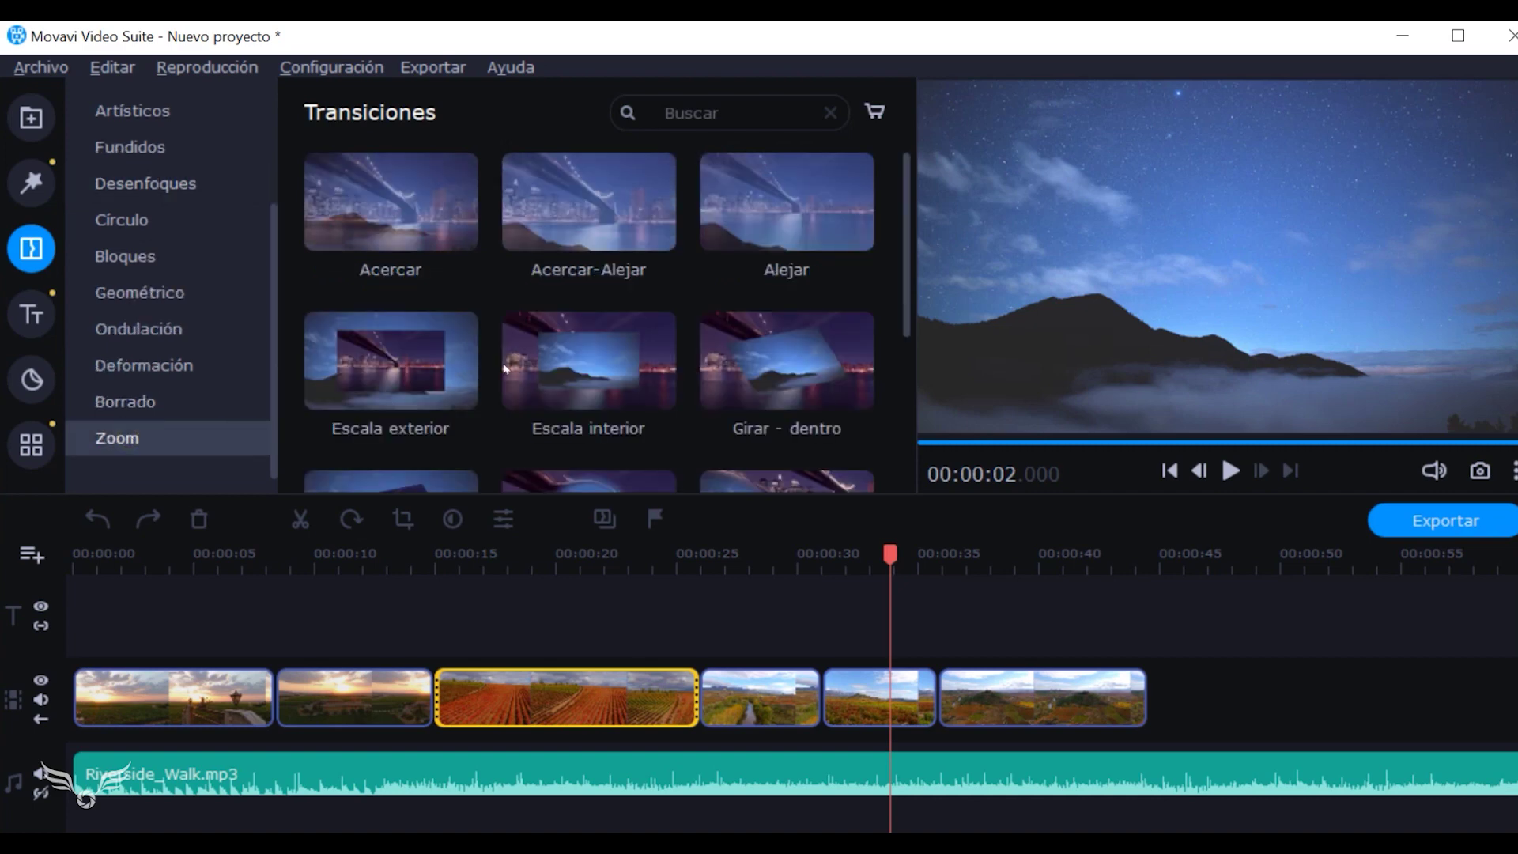
Preview the Acercar-Alejar transition, add it between the second and third video clips, and play that junction.
{"action": "left_click", "coordinate": [569, 234]}
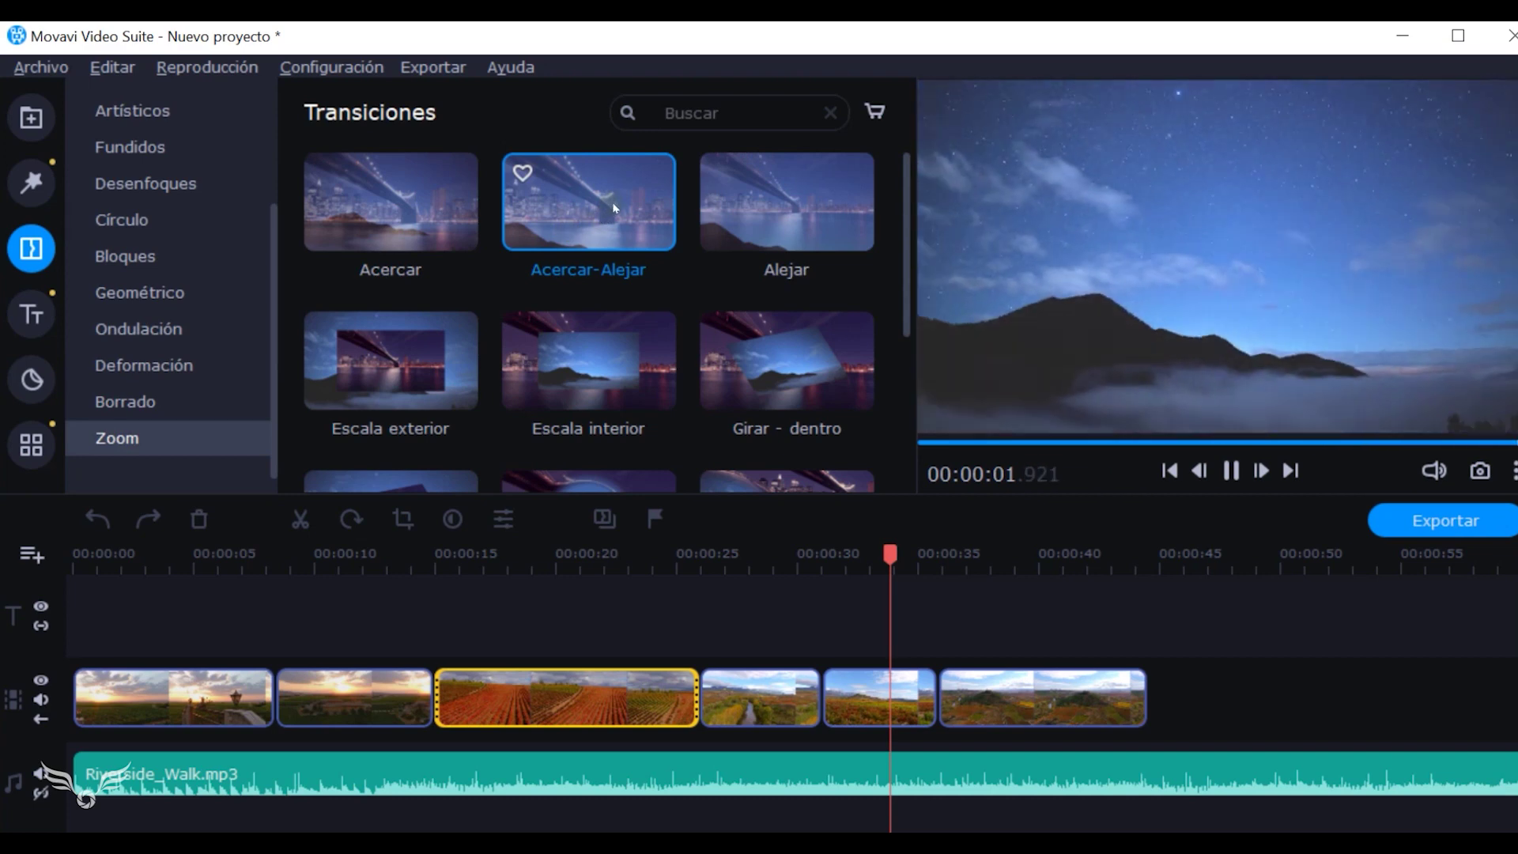
{"action": "left_click_drag", "start_coordinate": [611, 212], "coordinate": [391, 677]}
{"action": "left_click", "coordinate": [394, 689]}
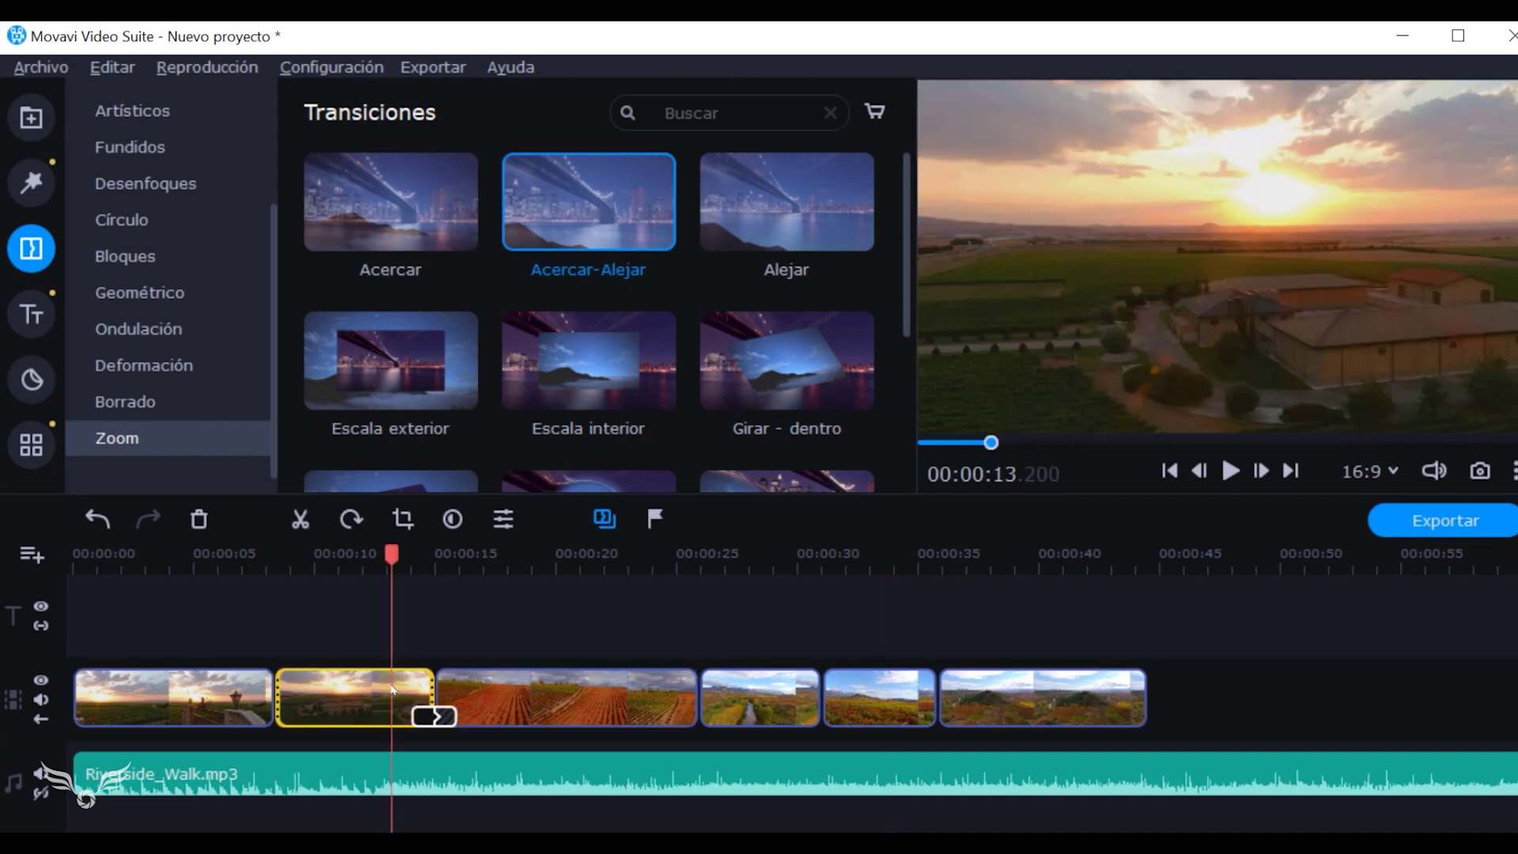
{"action": "key", "text": "space"}
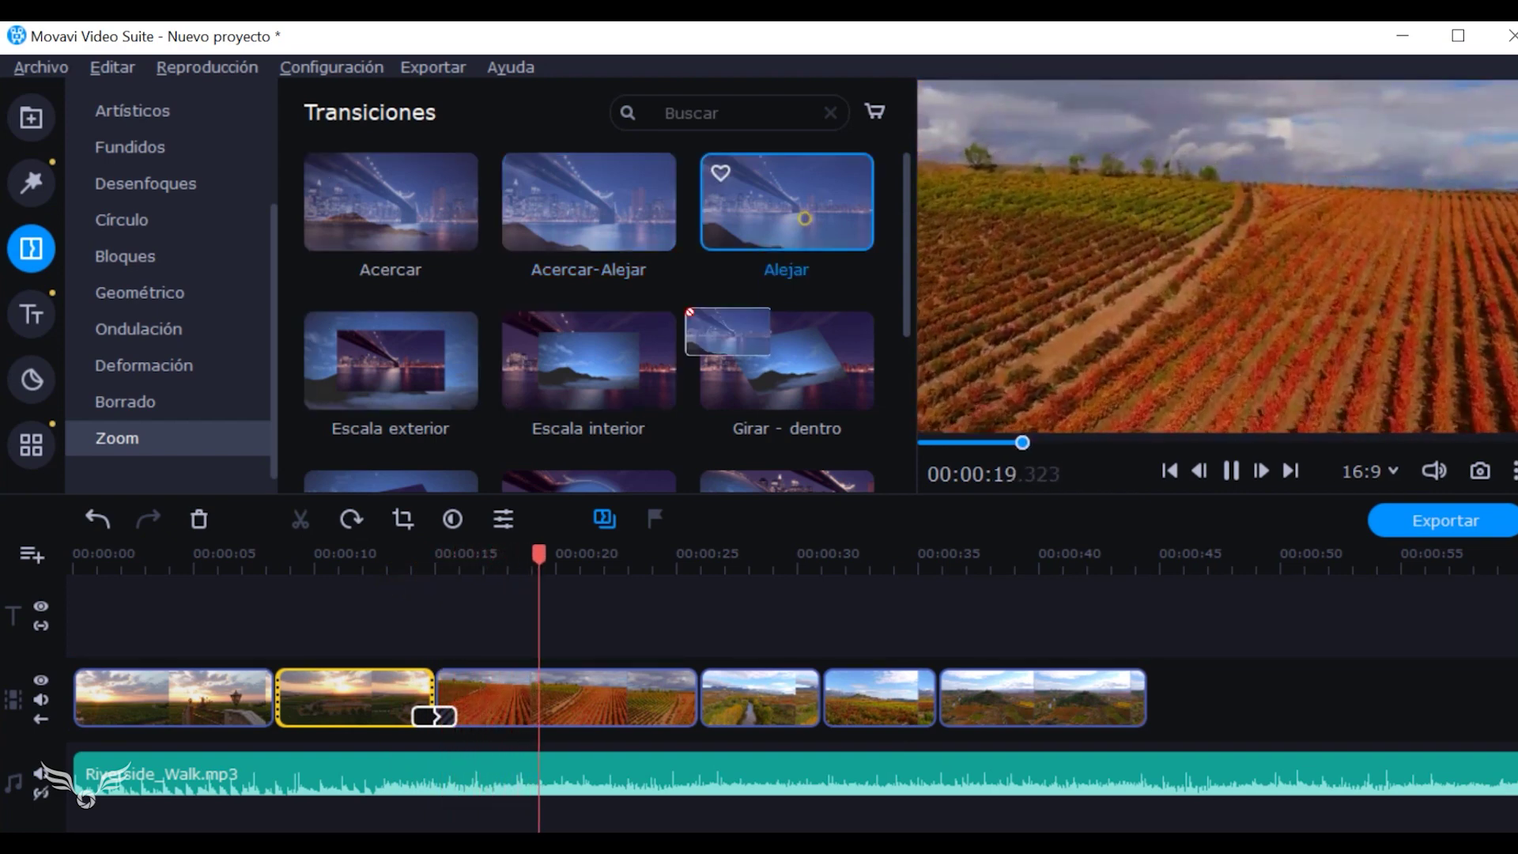
Try other transitions such as Alejar between the second and third clips and play the junction again.
{"action": "left_click", "coordinate": [129, 147]}
{"action": "left_click_drag", "start_coordinate": [630, 370], "coordinate": [409, 693]}
{"action": "left_click", "coordinate": [397, 563]}
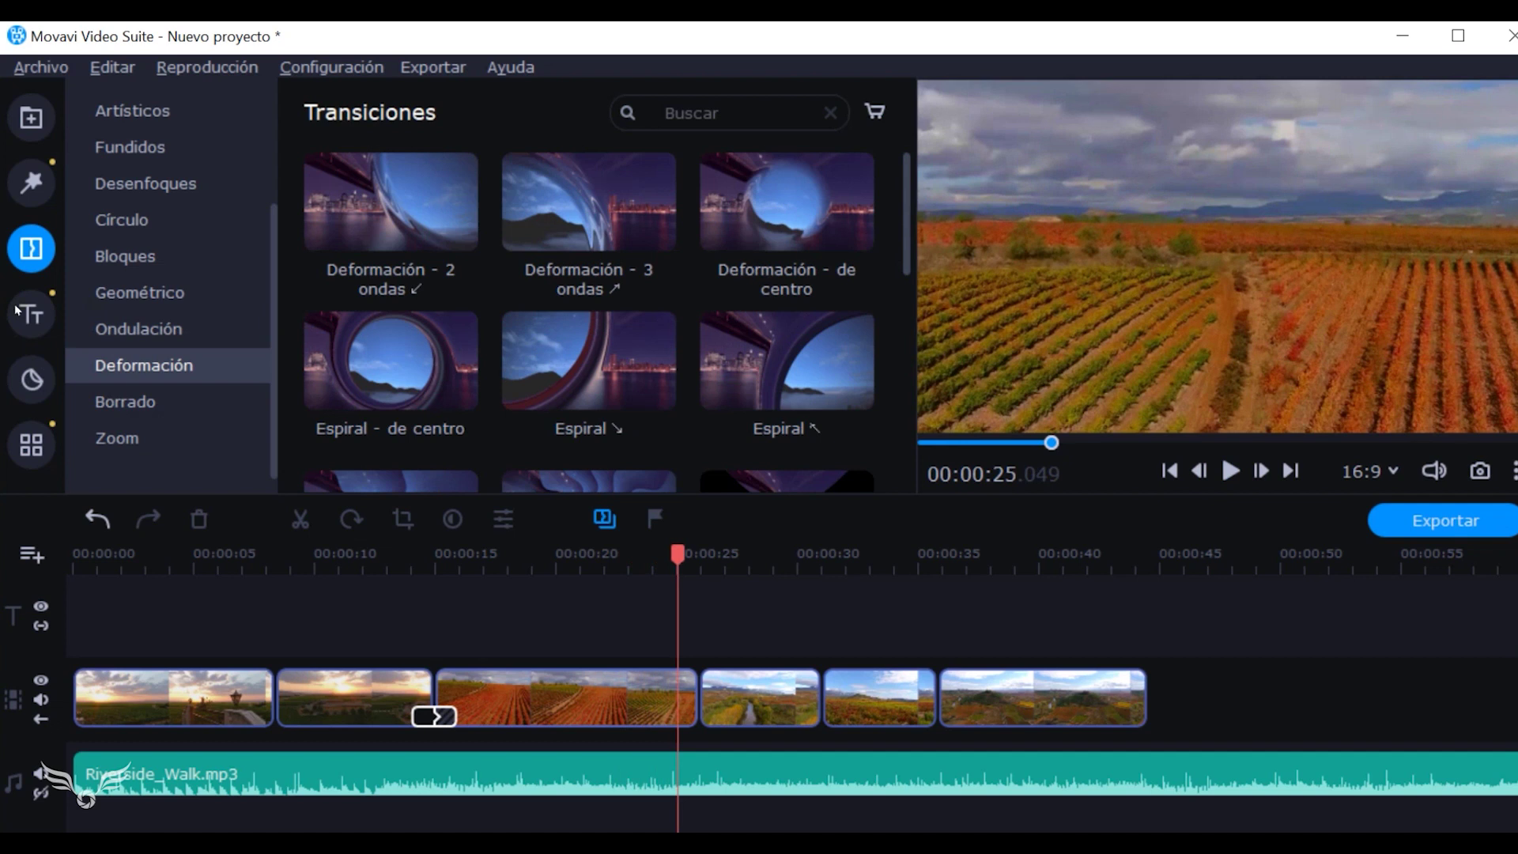
Add a Texto sombreado title at the start of the title track and set its text to "Otoño en La Rioja".
{"action": "left_click", "coordinate": [24, 308]}
{"action": "scroll", "coordinate": [429, 346], "scroll_direction": "down", "scroll_amount": 1}
{"action": "scroll", "coordinate": [430, 346], "scroll_direction": "up", "scroll_amount": 1}
{"action": "left_click_drag", "start_coordinate": [1236, 693], "coordinate": [208, 668]}
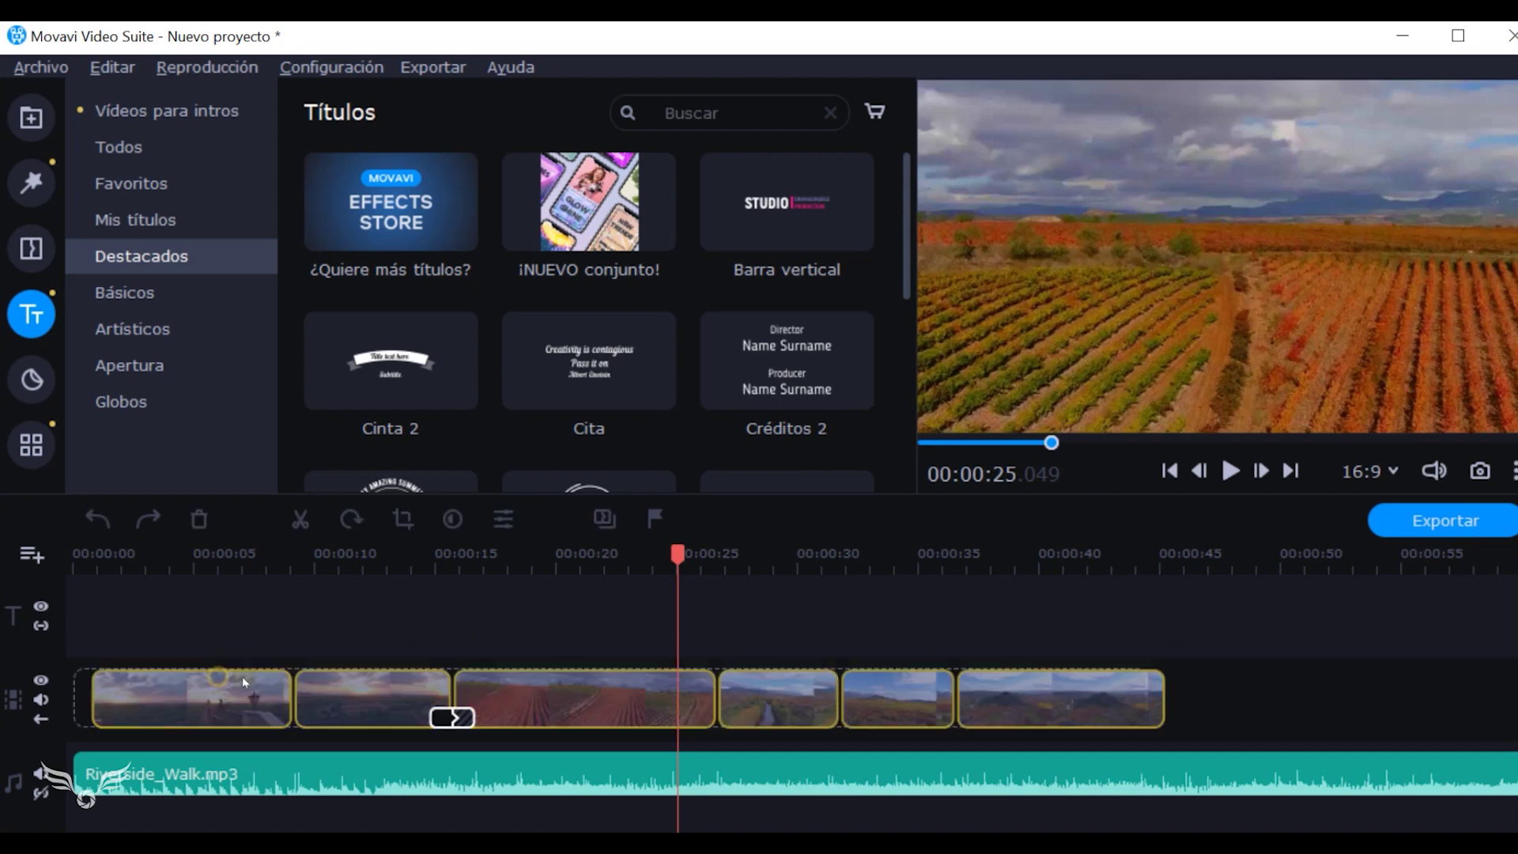
{"action": "key", "text": "Home"}
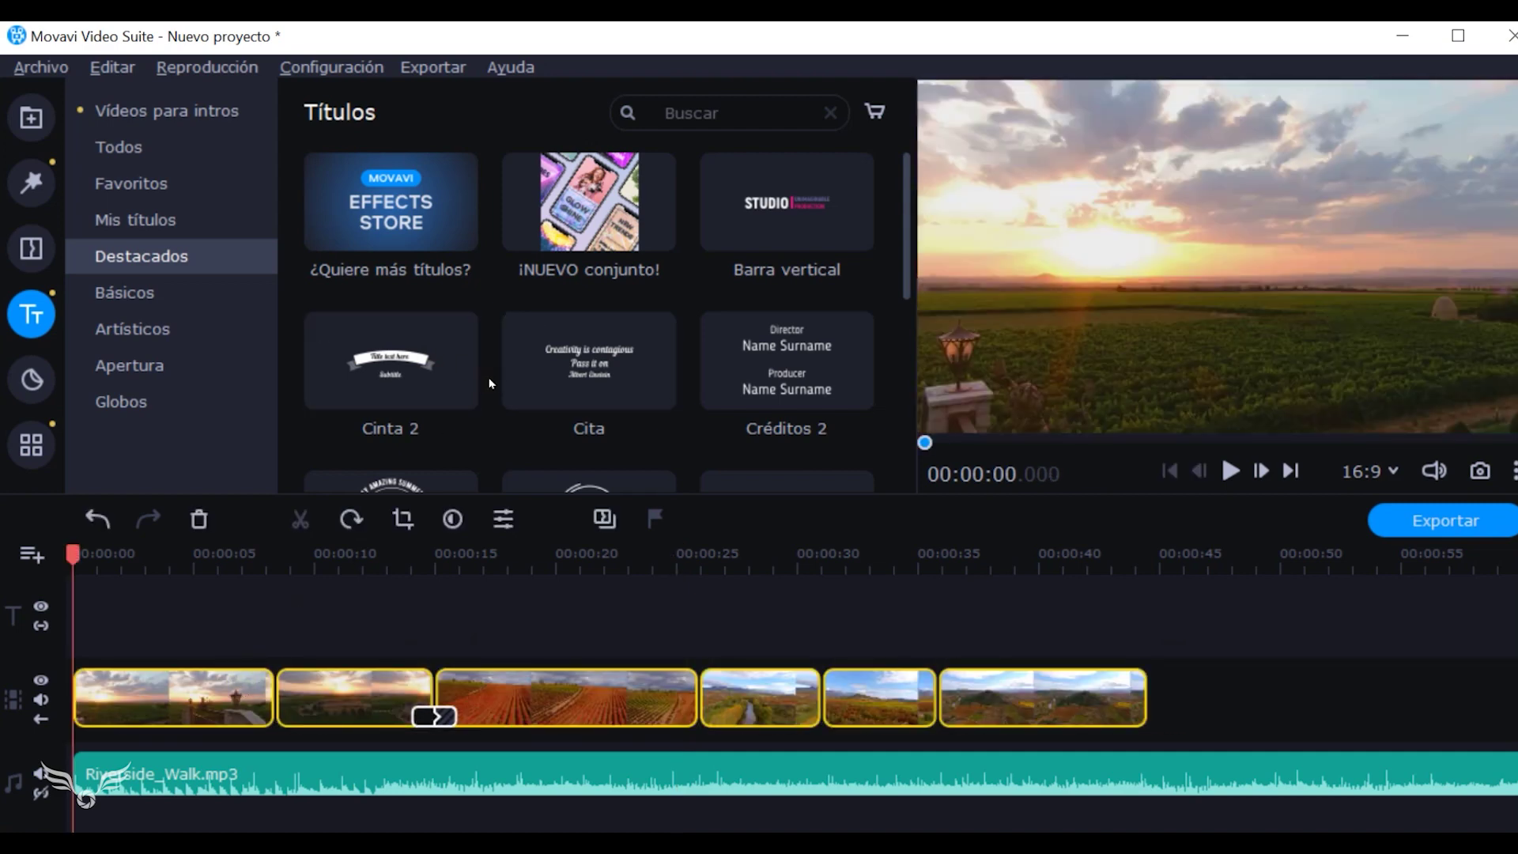
{"action": "scroll", "coordinate": [497, 385], "scroll_direction": "down", "scroll_amount": 1}
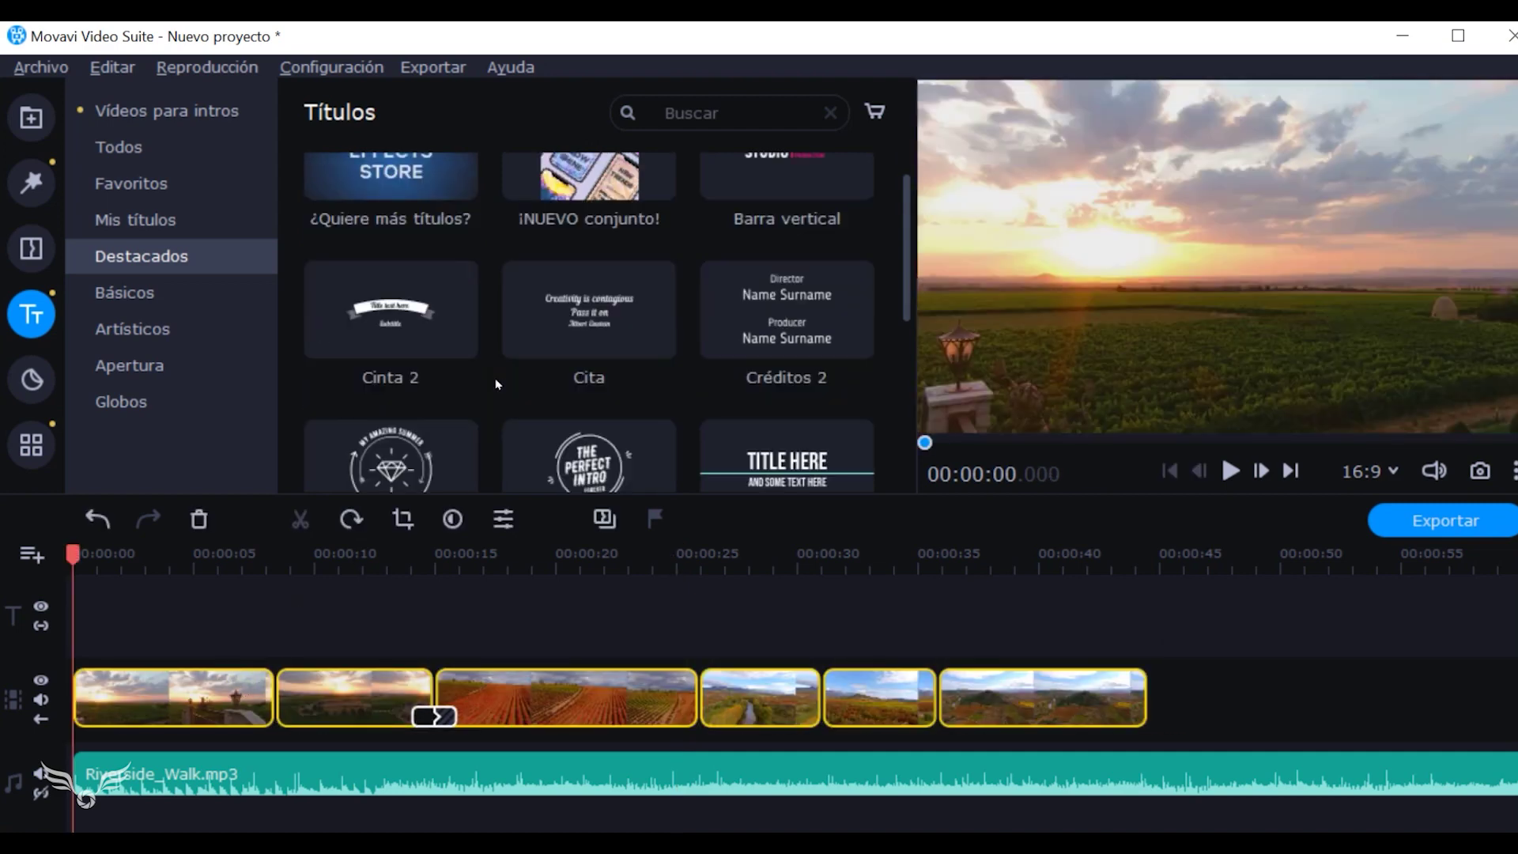
{"action": "scroll", "coordinate": [496, 385], "scroll_direction": "down", "scroll_amount": 3}
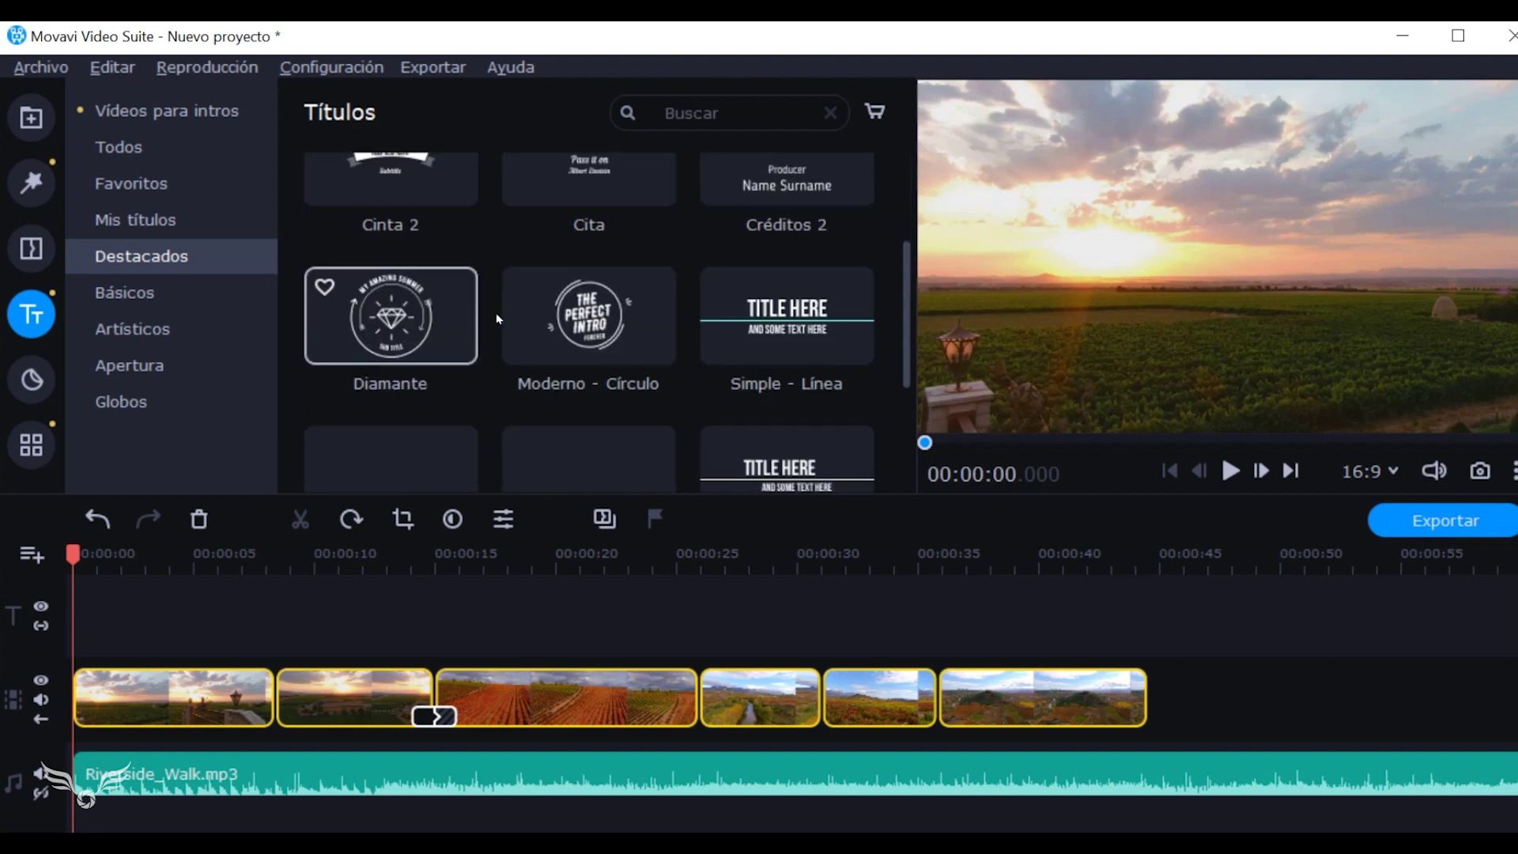
{"action": "scroll", "coordinate": [478, 314], "scroll_direction": "down", "scroll_amount": 5}
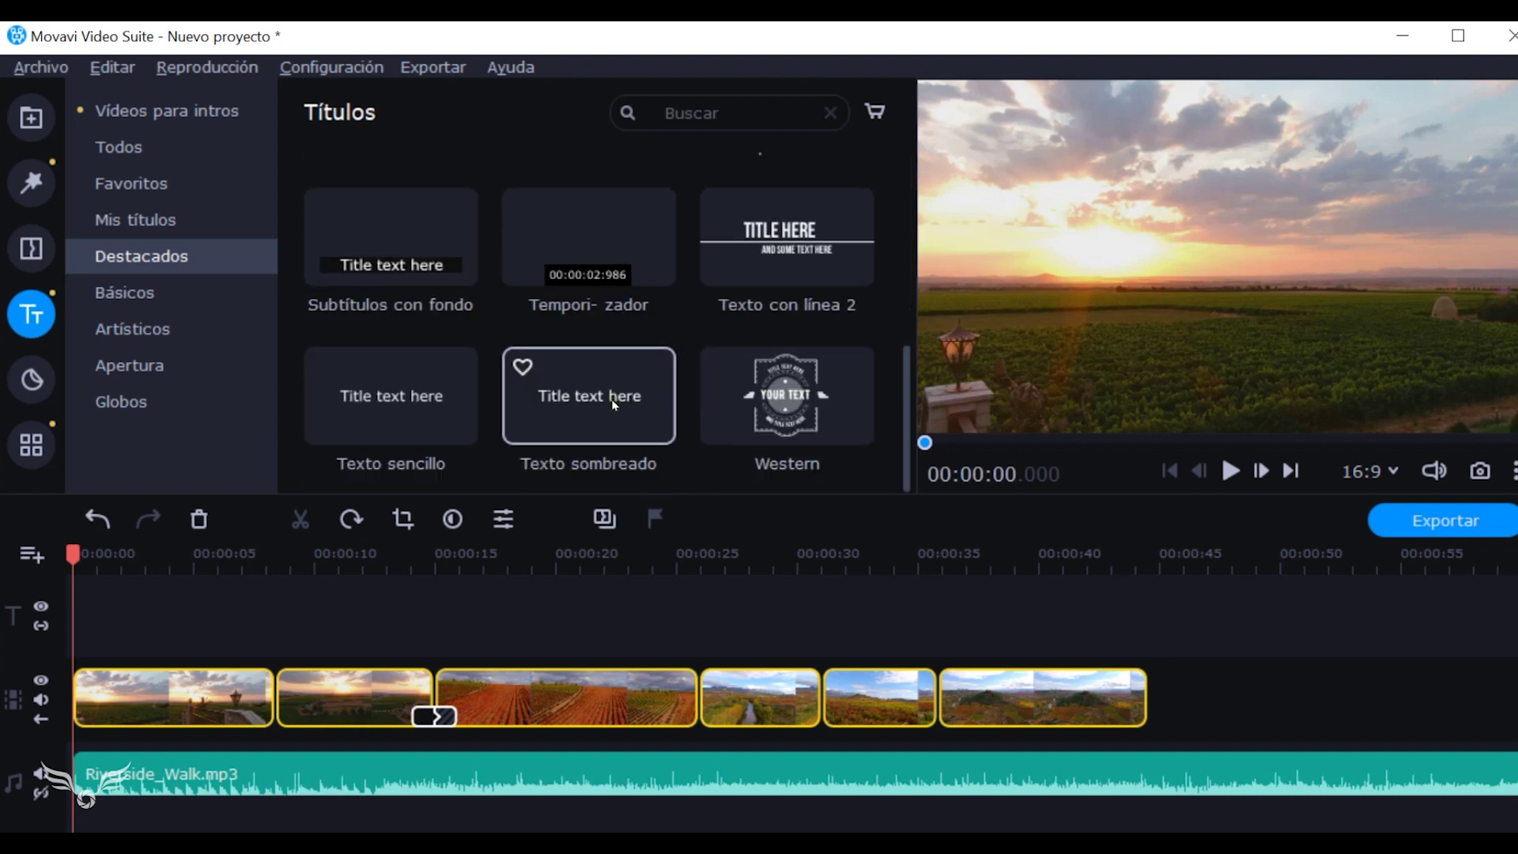
{"action": "left_click_drag", "start_coordinate": [620, 402], "coordinate": [73, 624]}
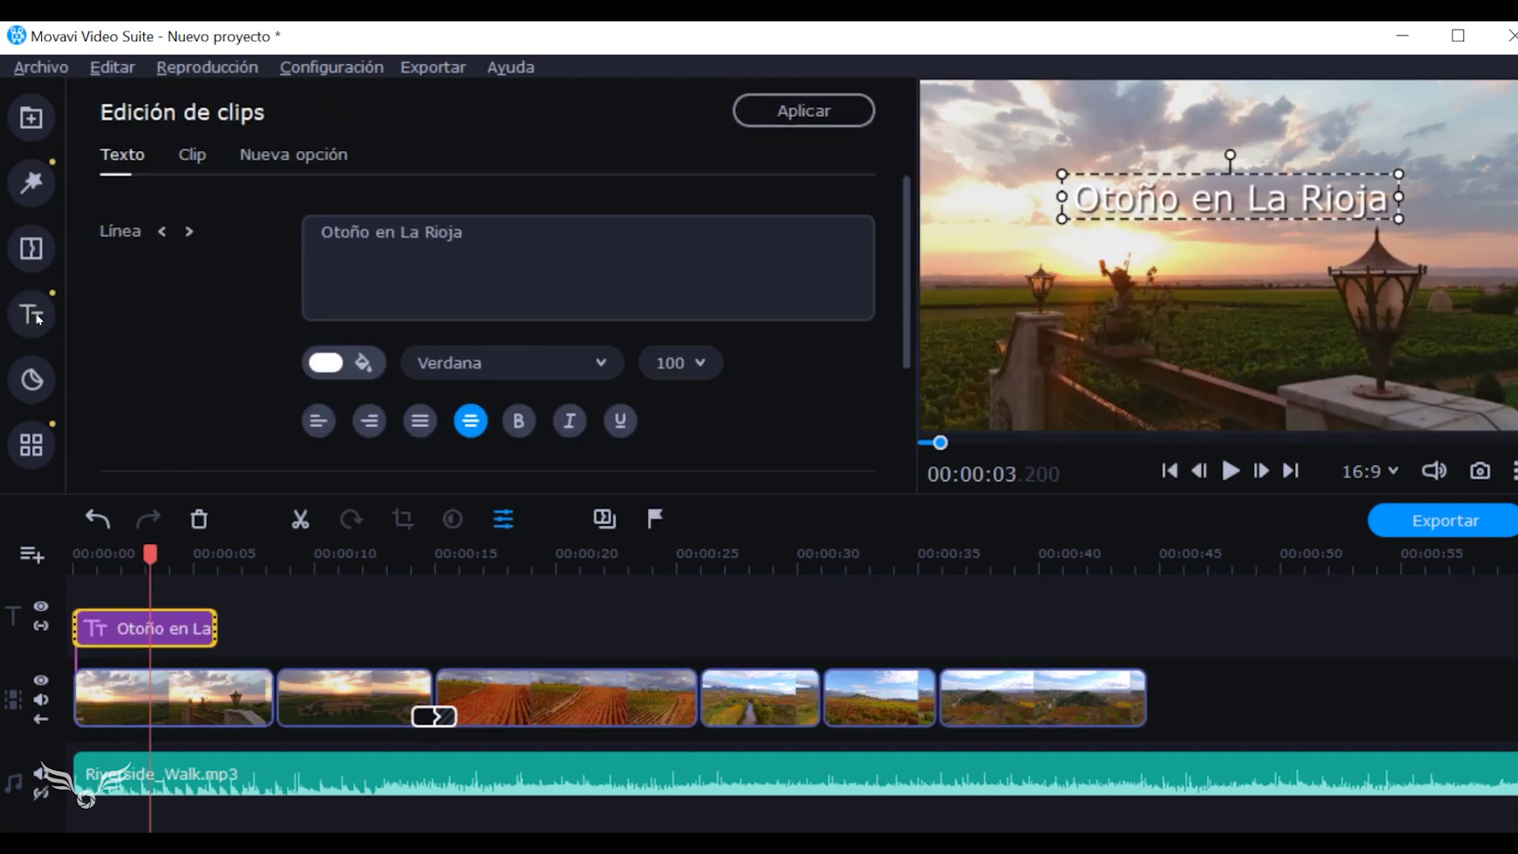
Replace the opening title with the Western preset at the timeline start, setting two of its lines to "La Rioja" and "Bienvenido a".
{"action": "left_click", "coordinate": [35, 317]}
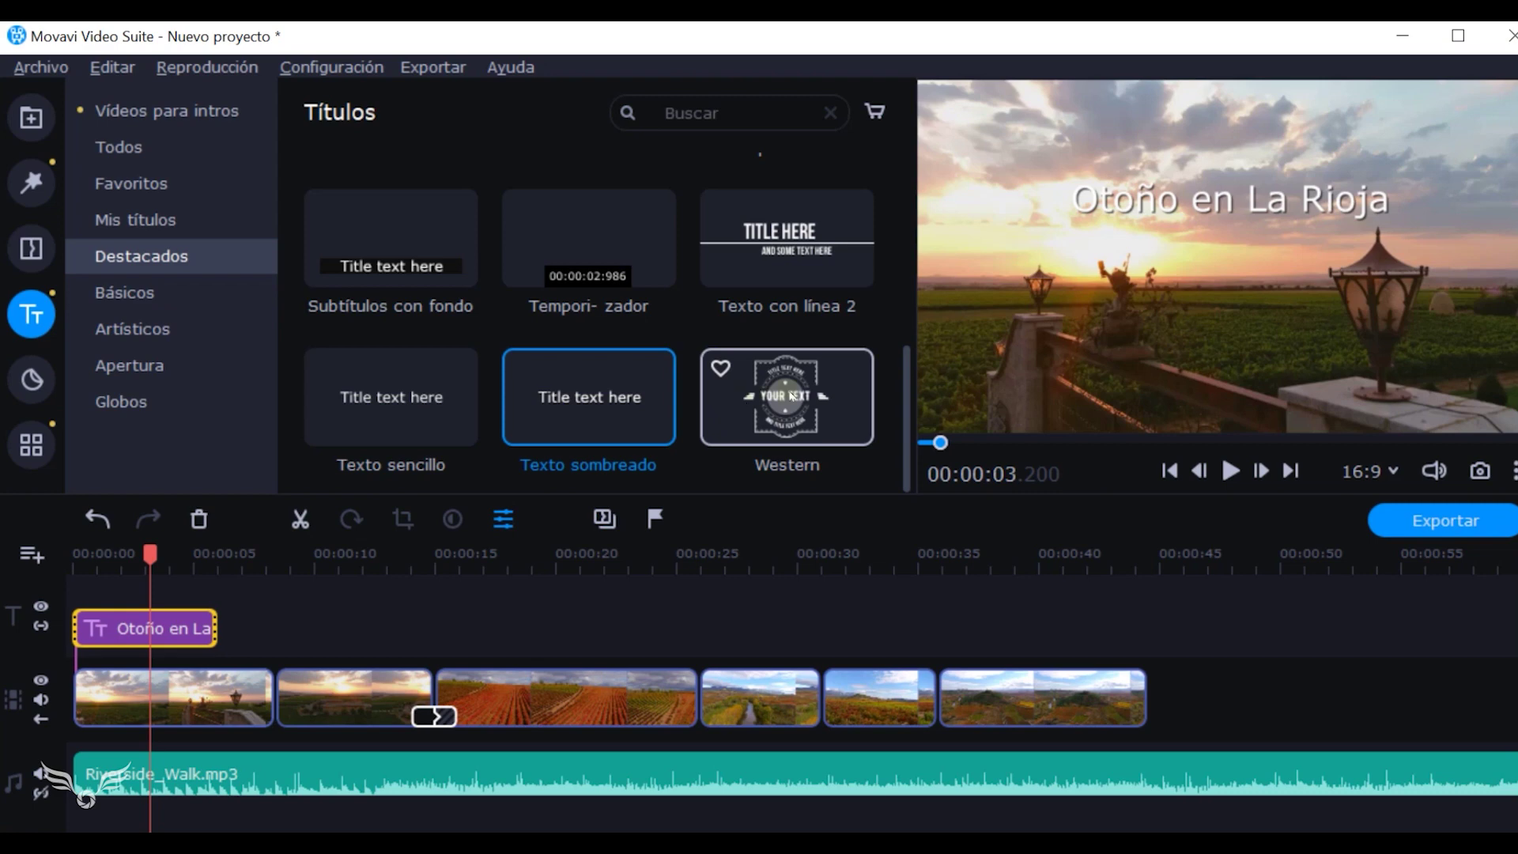
{"action": "scroll", "coordinate": [554, 340], "scroll_direction": "up", "scroll_amount": 3}
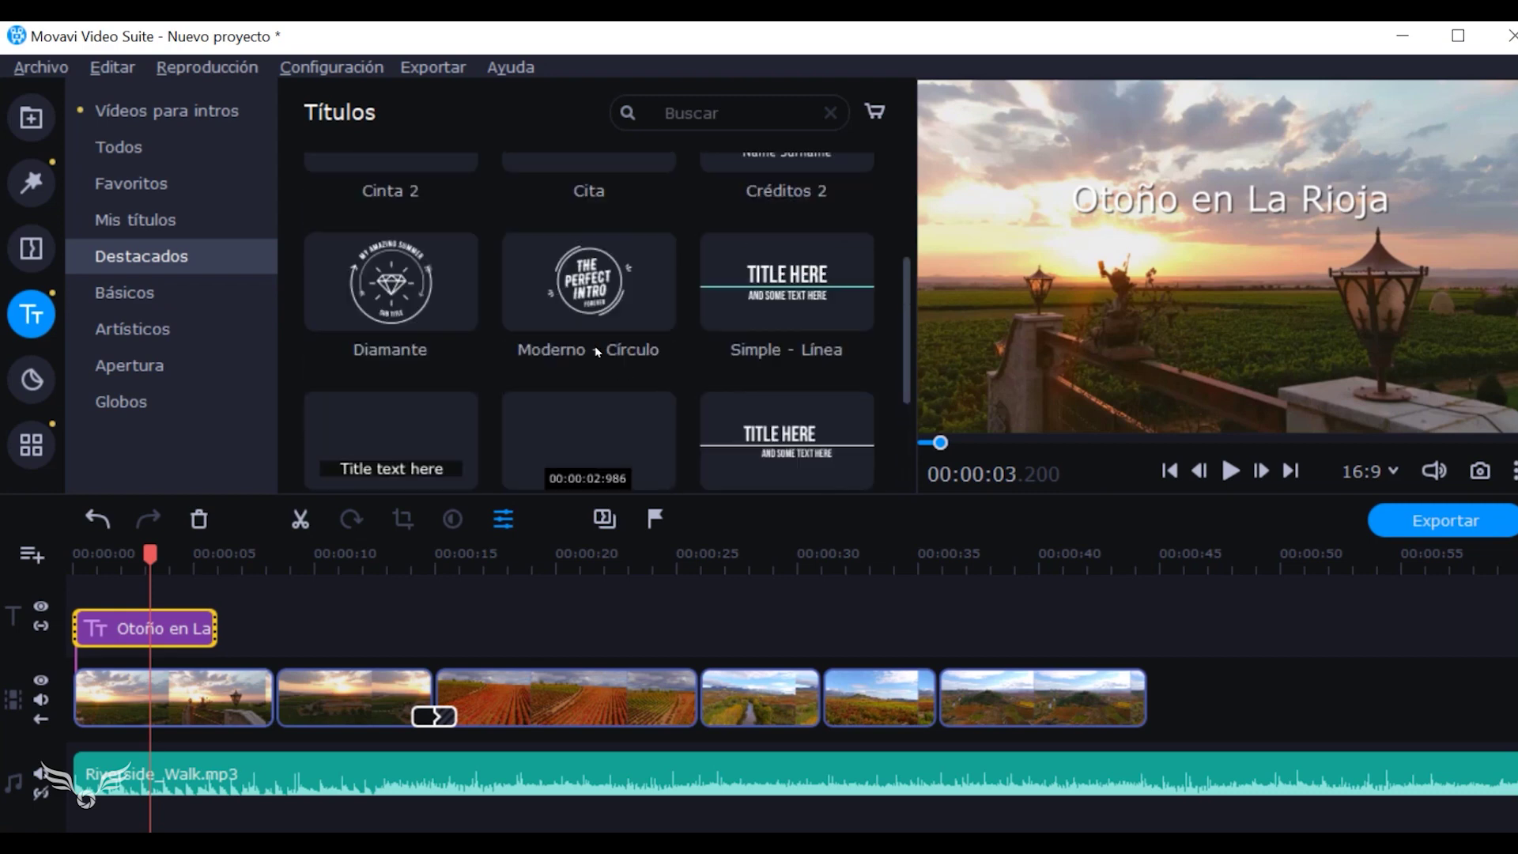
{"action": "scroll", "coordinate": [547, 330], "scroll_direction": "up", "scroll_amount": 3}
{"action": "scroll", "coordinate": [554, 355], "scroll_direction": "down", "scroll_amount": 5}
{"action": "left_click_drag", "start_coordinate": [787, 395], "coordinate": [236, 608]}
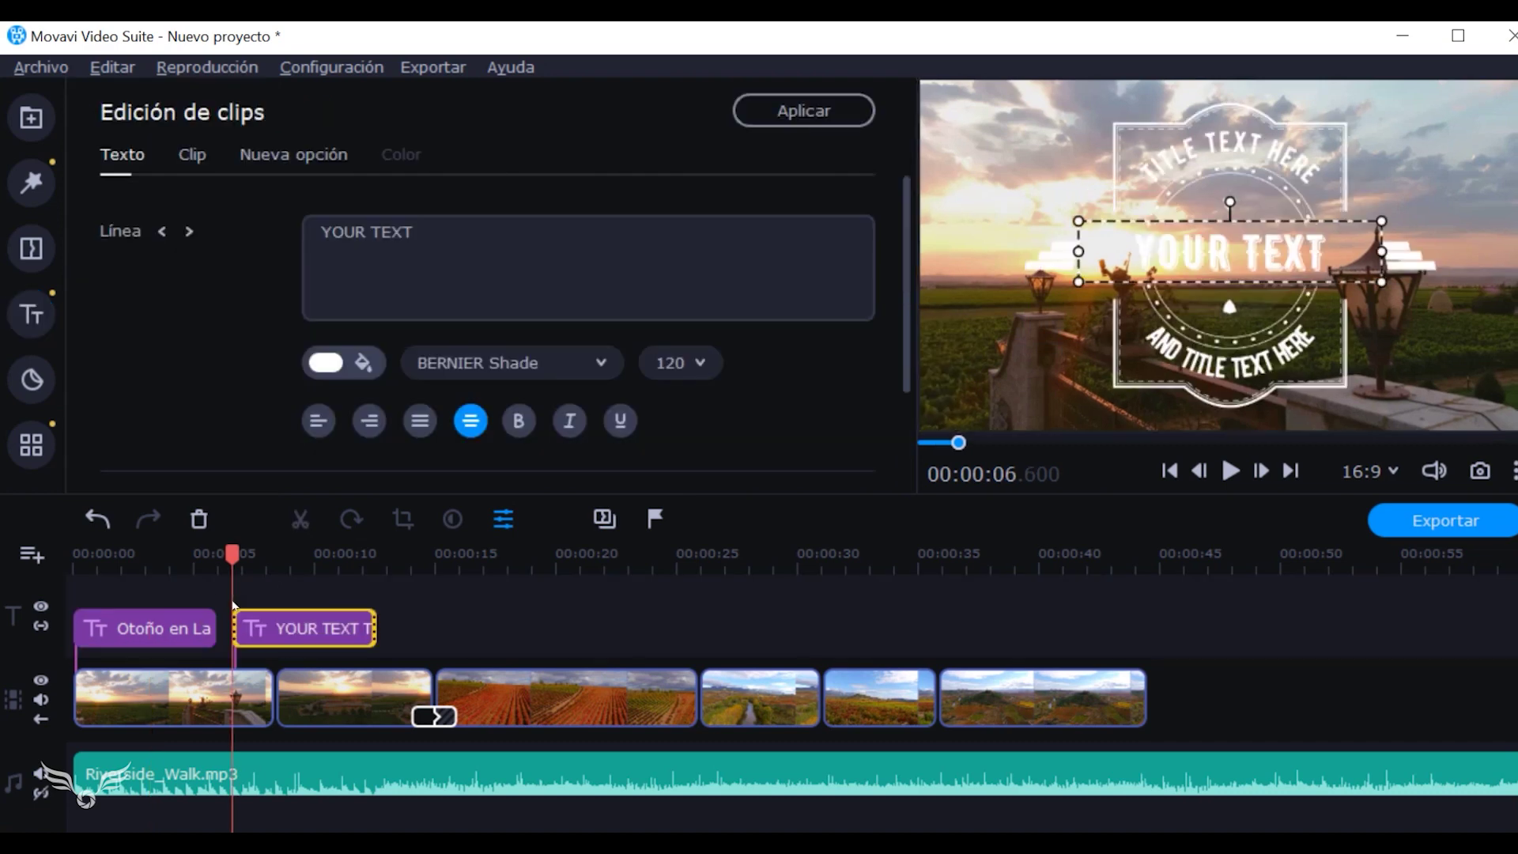
{"action": "left_click", "coordinate": [288, 567]}
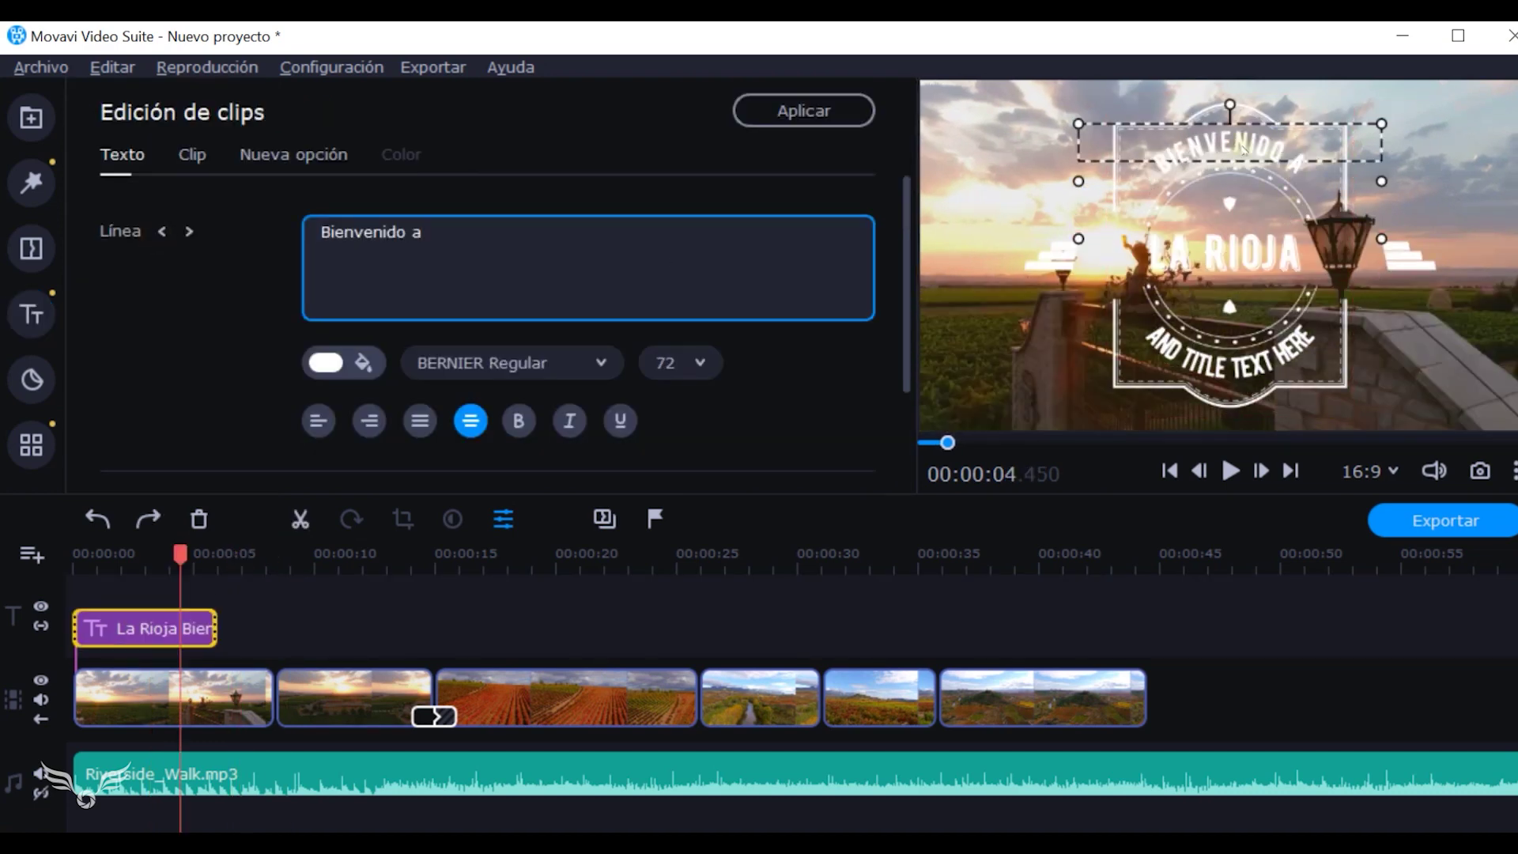
Set the Western title's remaining line to "en Otoño", apply the title edits, and play the opening.
{"action": "left_click", "coordinate": [189, 231]}
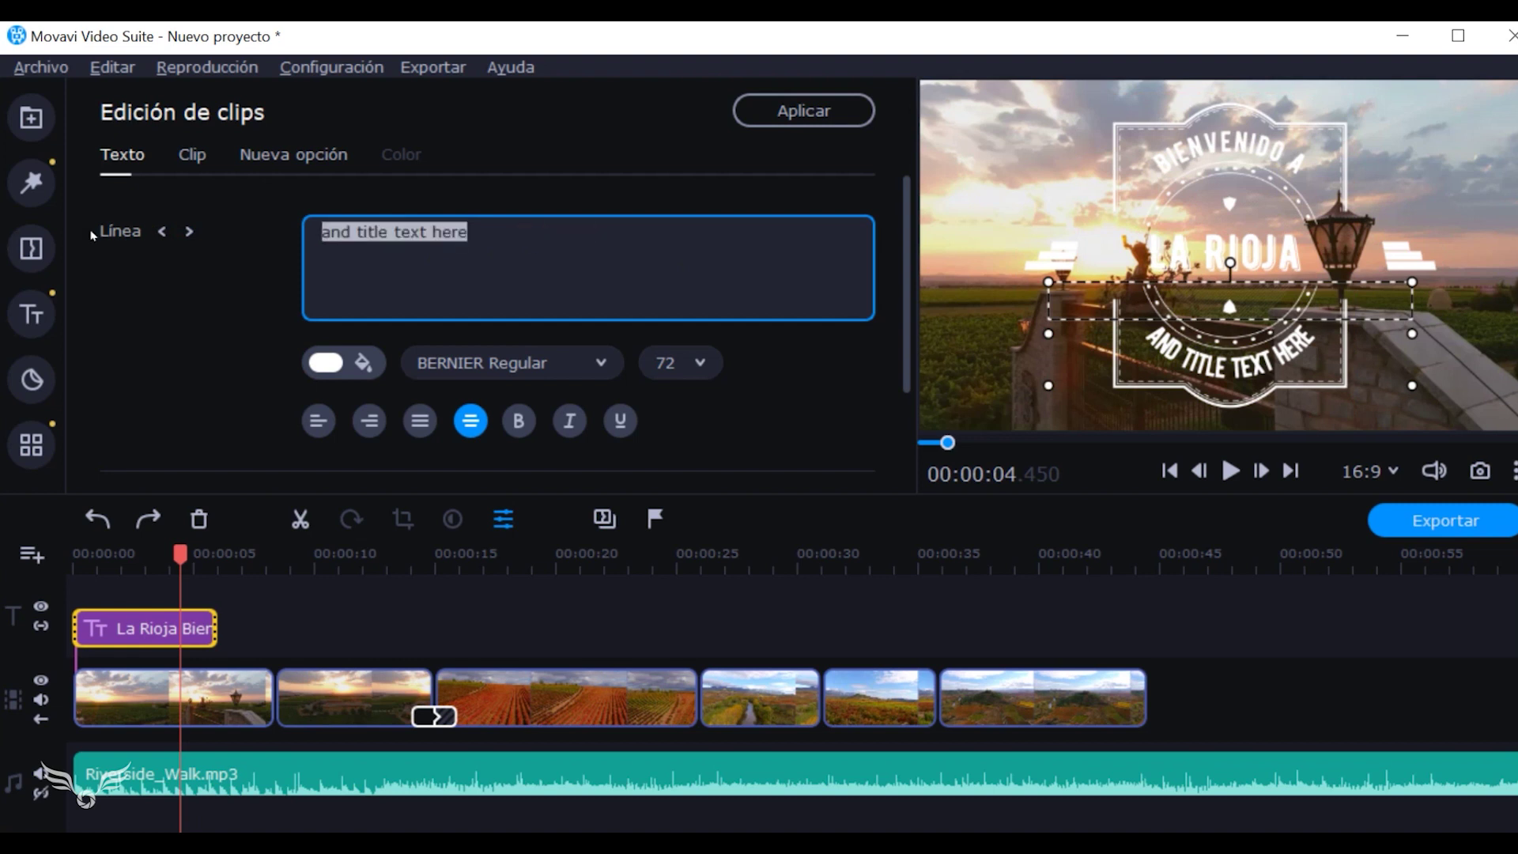
{"action": "type", "text": "en Otoño"}
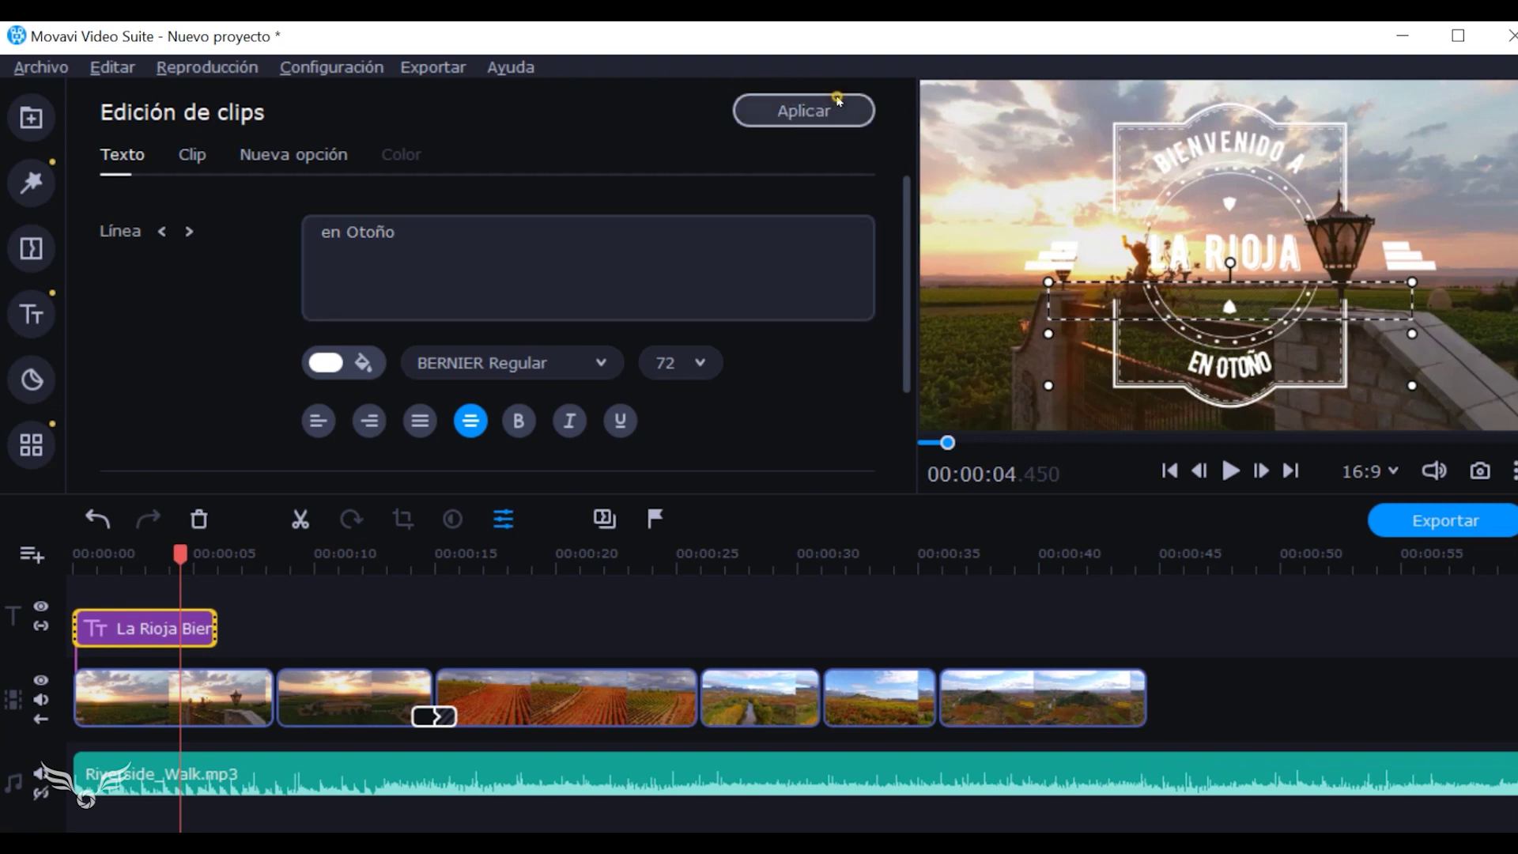
{"action": "left_click", "coordinate": [838, 101]}
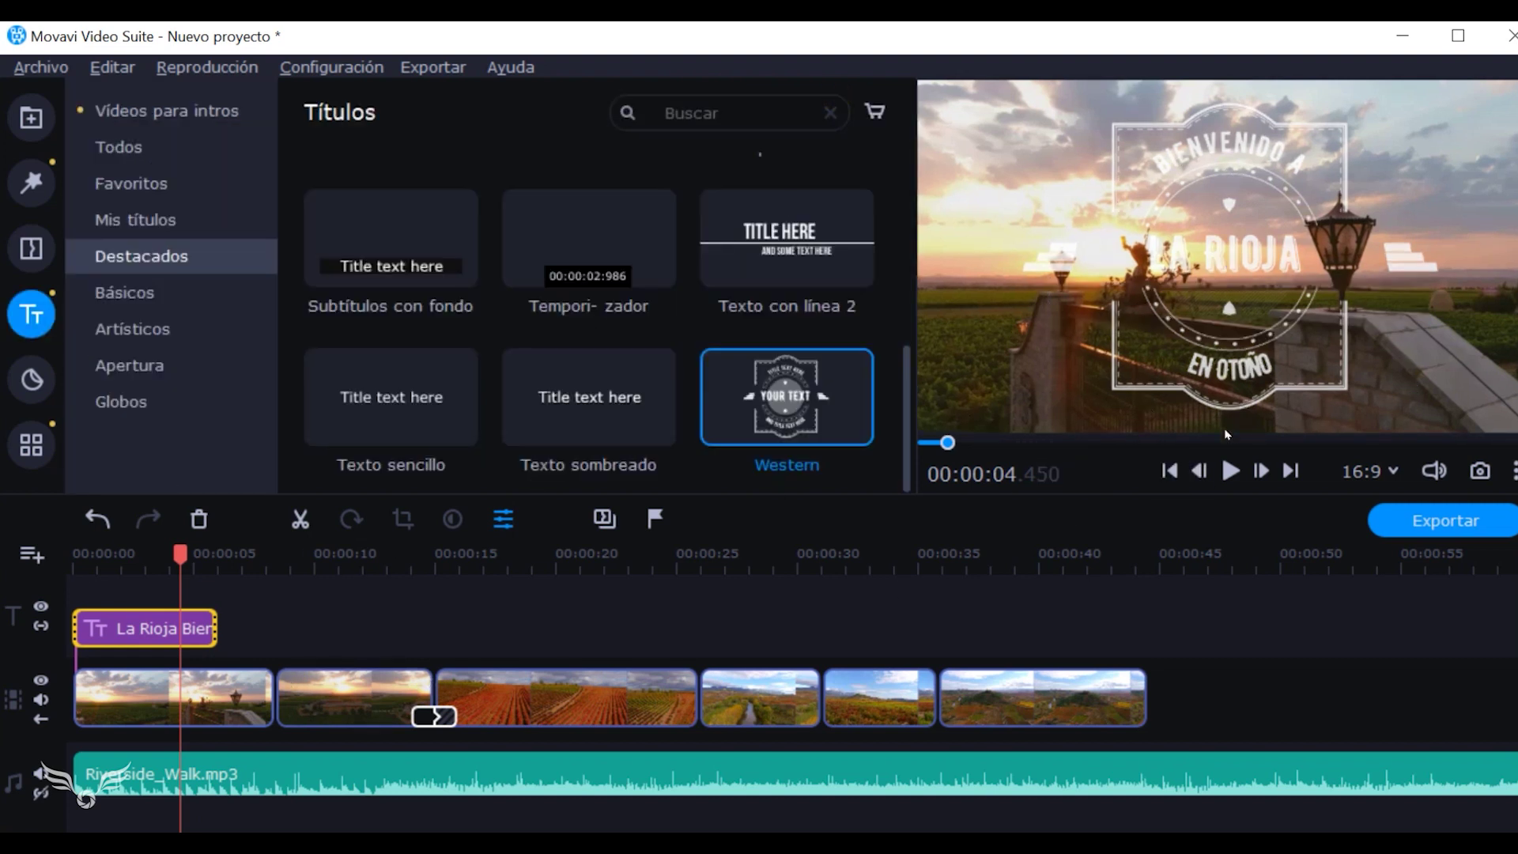
{"action": "left_click", "coordinate": [1230, 472]}
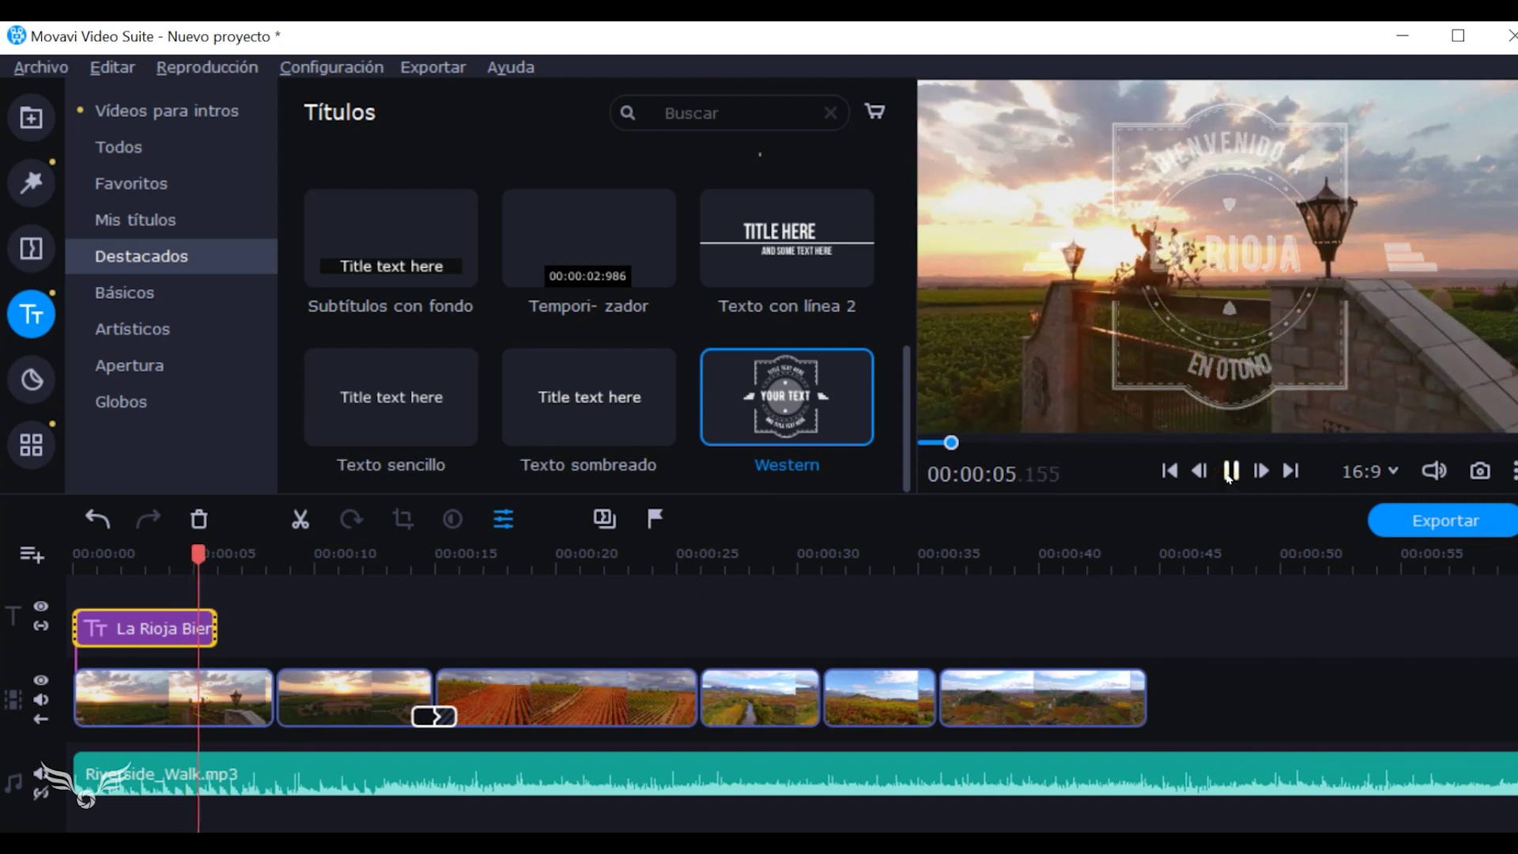
{"action": "left_click", "coordinate": [1230, 472]}
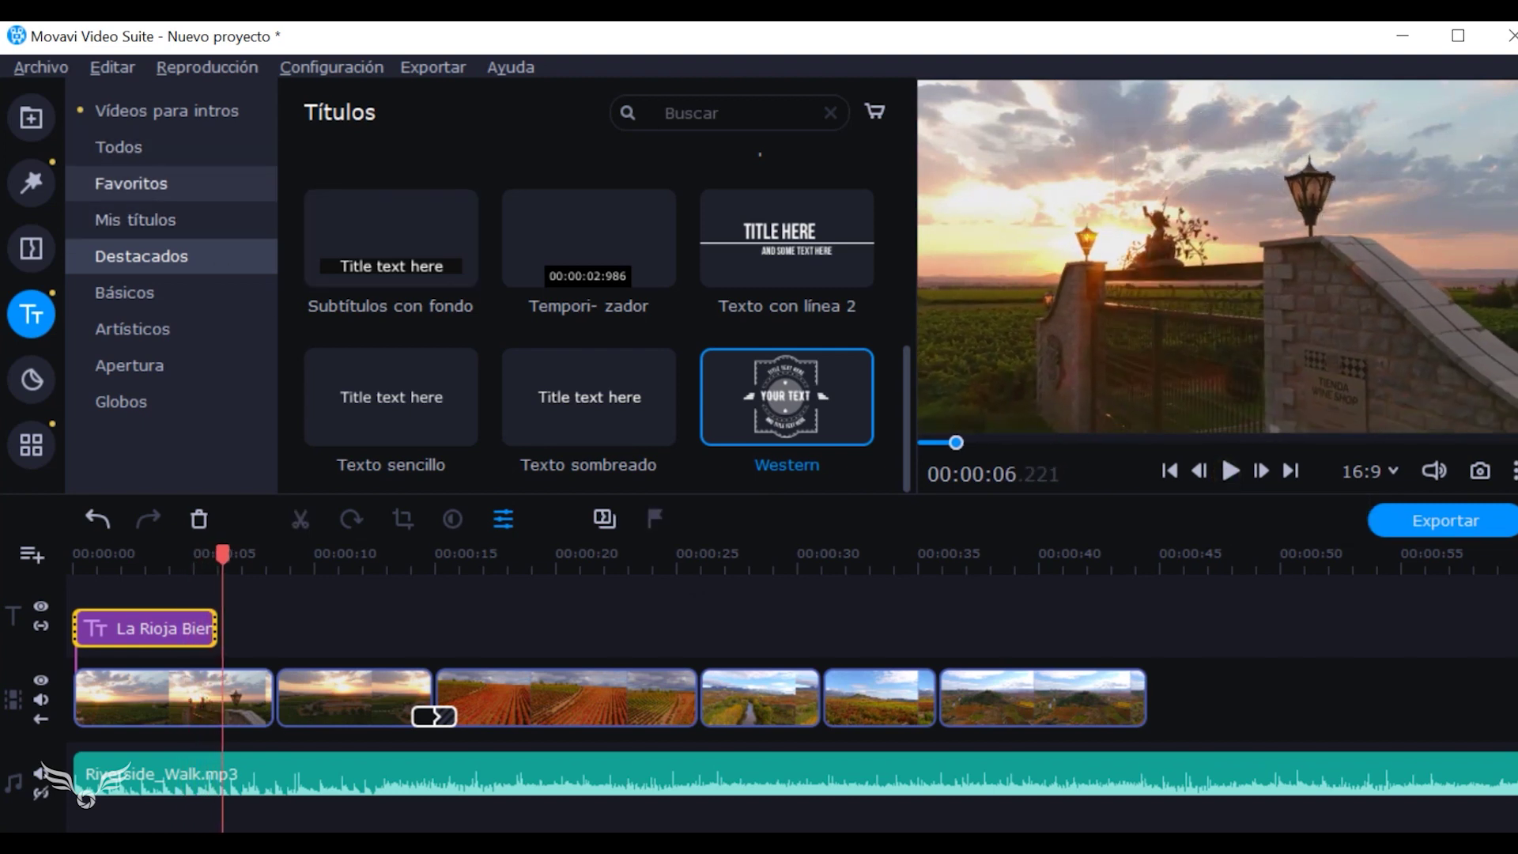
Browse the built-in backgrounds and stock videos, and insert the Nubes video at the start of the video track.
{"action": "left_click", "coordinate": [30, 118]}
{"action": "scroll", "coordinate": [470, 324], "scroll_direction": "up", "scroll_amount": 6}
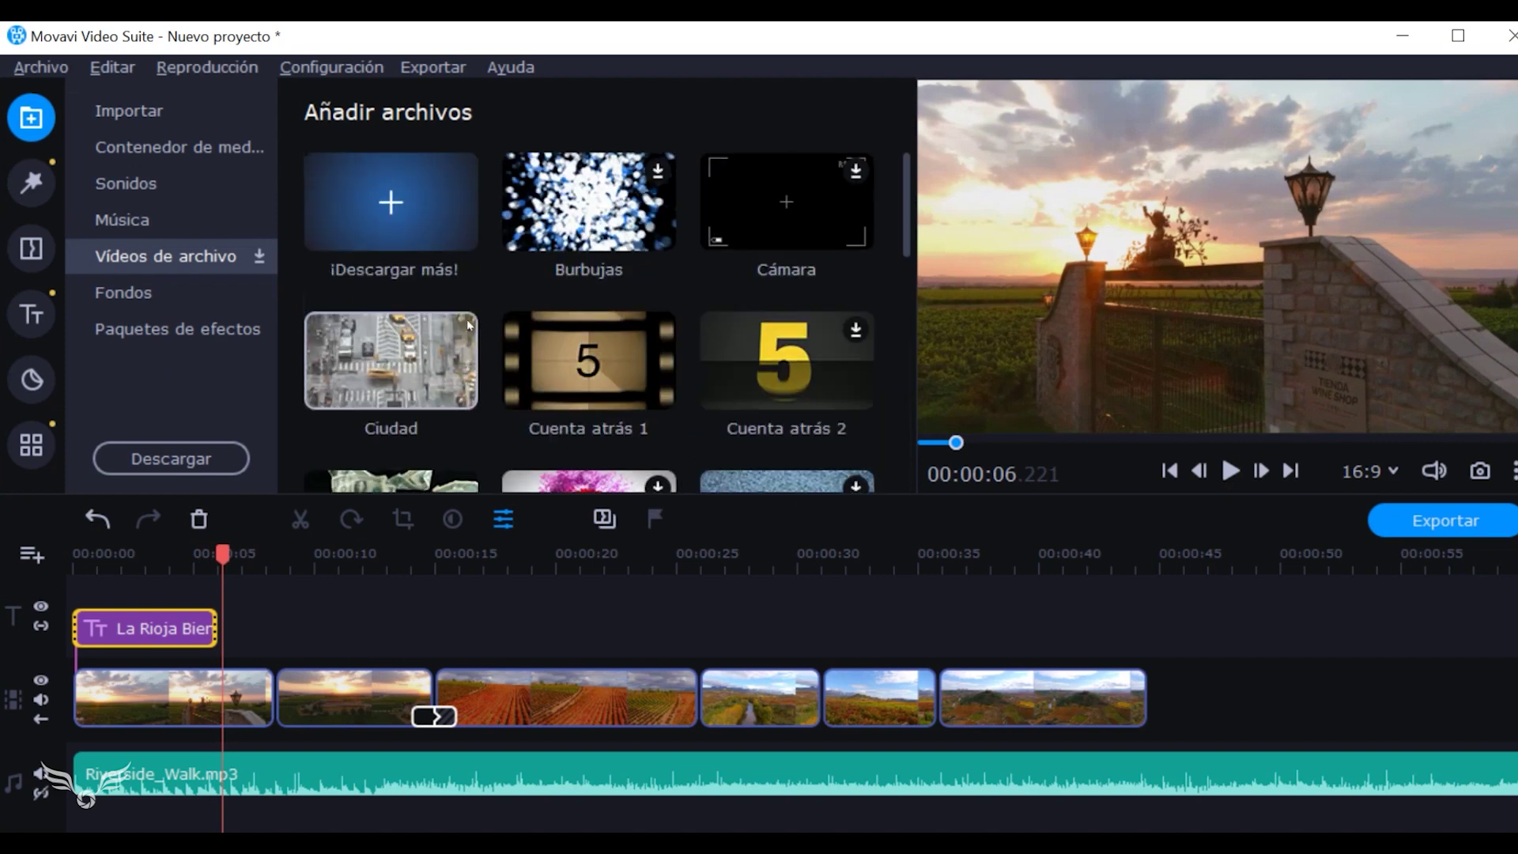
{"action": "left_click", "coordinate": [163, 293]}
{"action": "scroll", "coordinate": [634, 268], "scroll_direction": "down", "scroll_amount": 1}
{"action": "scroll", "coordinate": [634, 268], "scroll_direction": "up", "scroll_amount": 1}
{"action": "scroll", "coordinate": [635, 269], "scroll_direction": "down", "scroll_amount": 2}
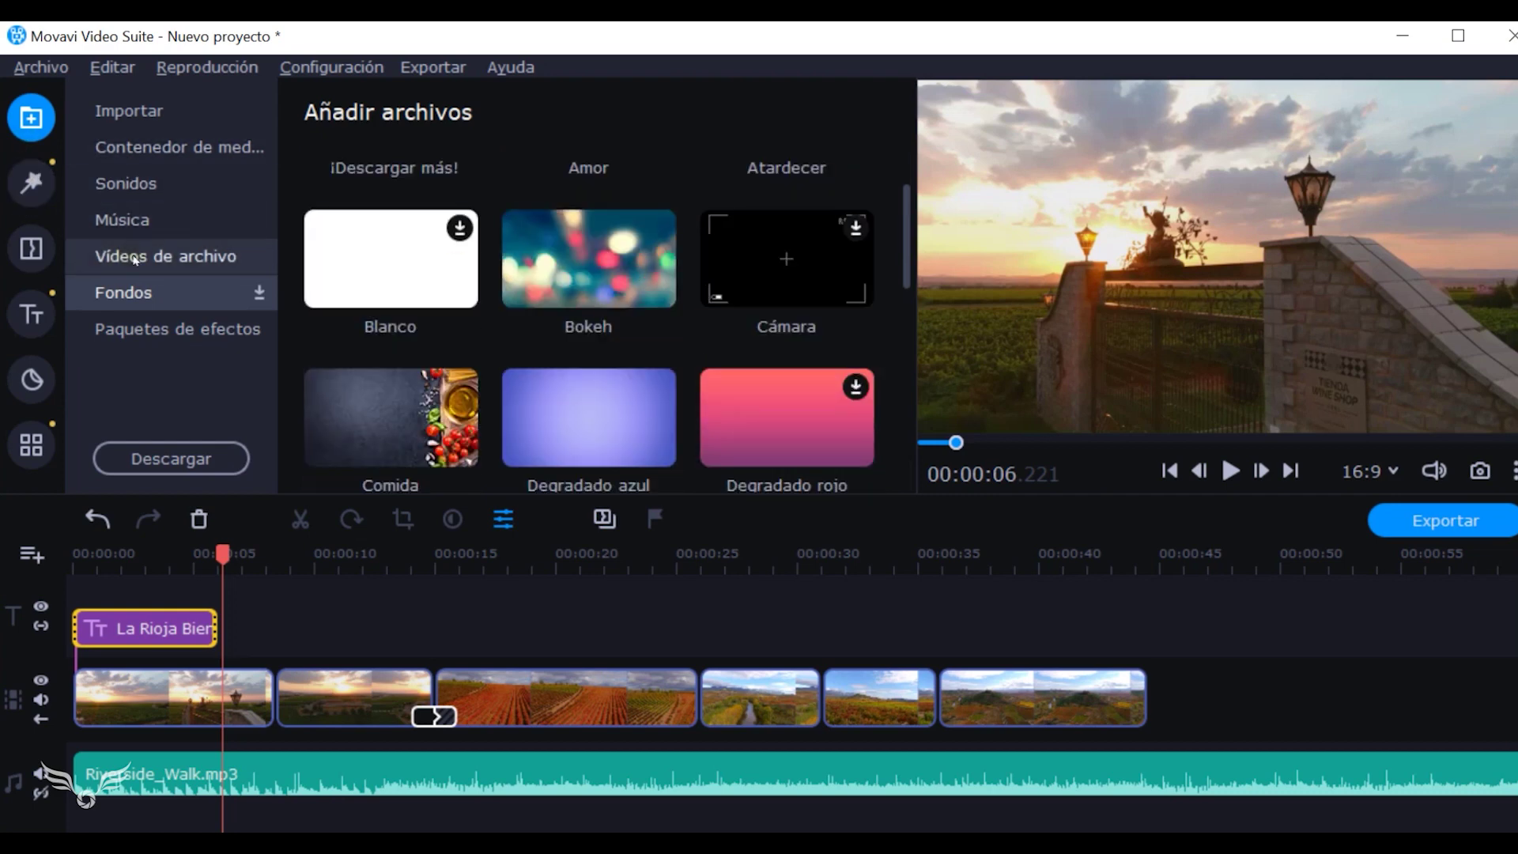
{"action": "left_click", "coordinate": [166, 256]}
{"action": "scroll", "coordinate": [577, 339], "scroll_direction": "down", "scroll_amount": 7}
{"action": "scroll", "coordinate": [579, 343], "scroll_direction": "down", "scroll_amount": 2}
{"action": "left_click_drag", "start_coordinate": [391, 328], "coordinate": [48, 680]}
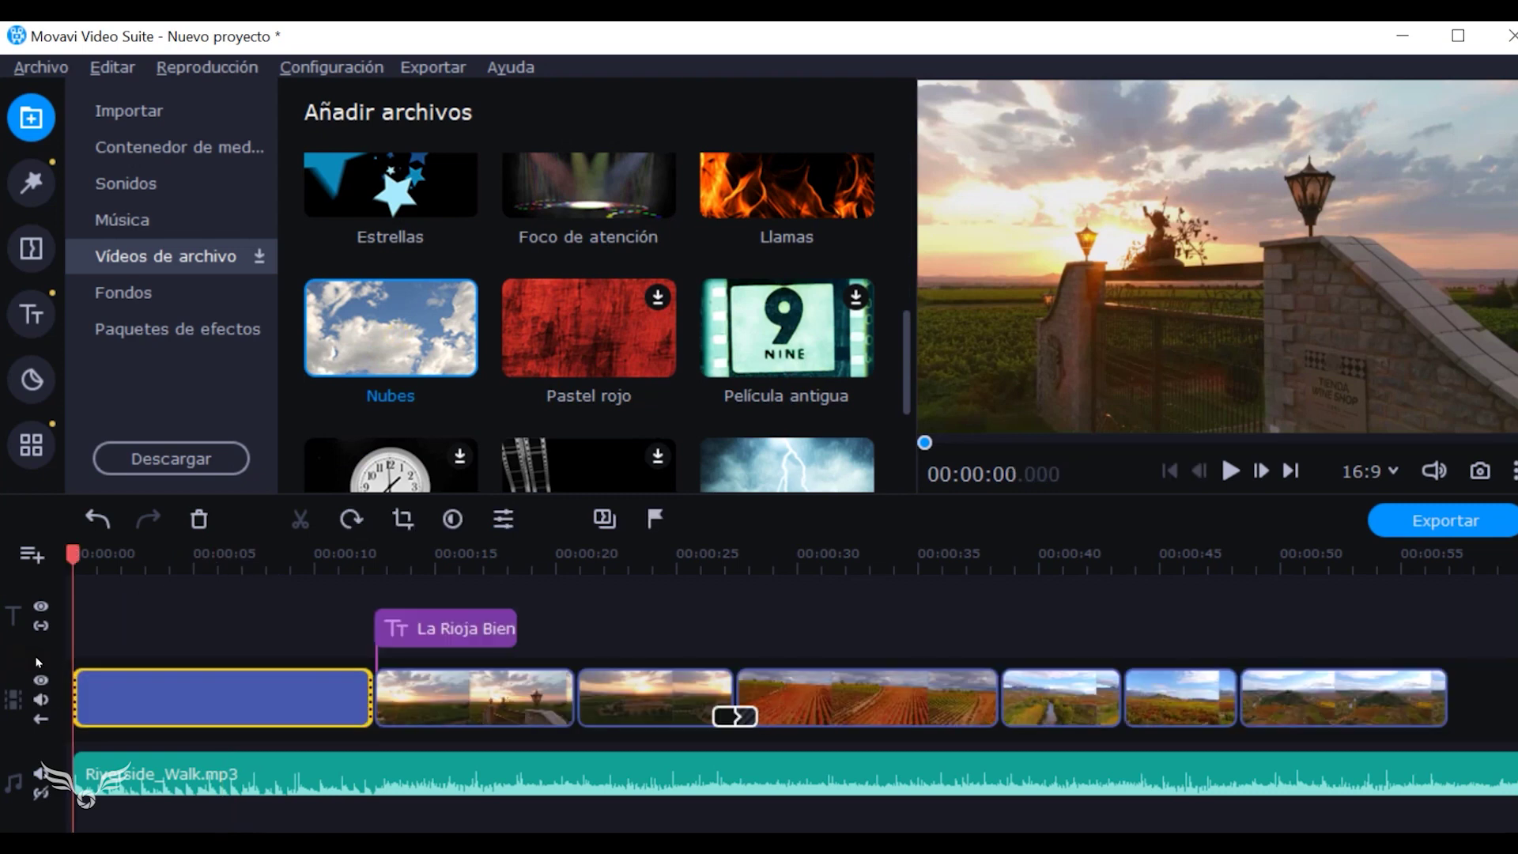
Move the Western title to the start over the Nubes clip, shorten both to about 4 seconds, and play the opening.
{"action": "left_click_drag", "start_coordinate": [436, 625], "coordinate": [42, 580]}
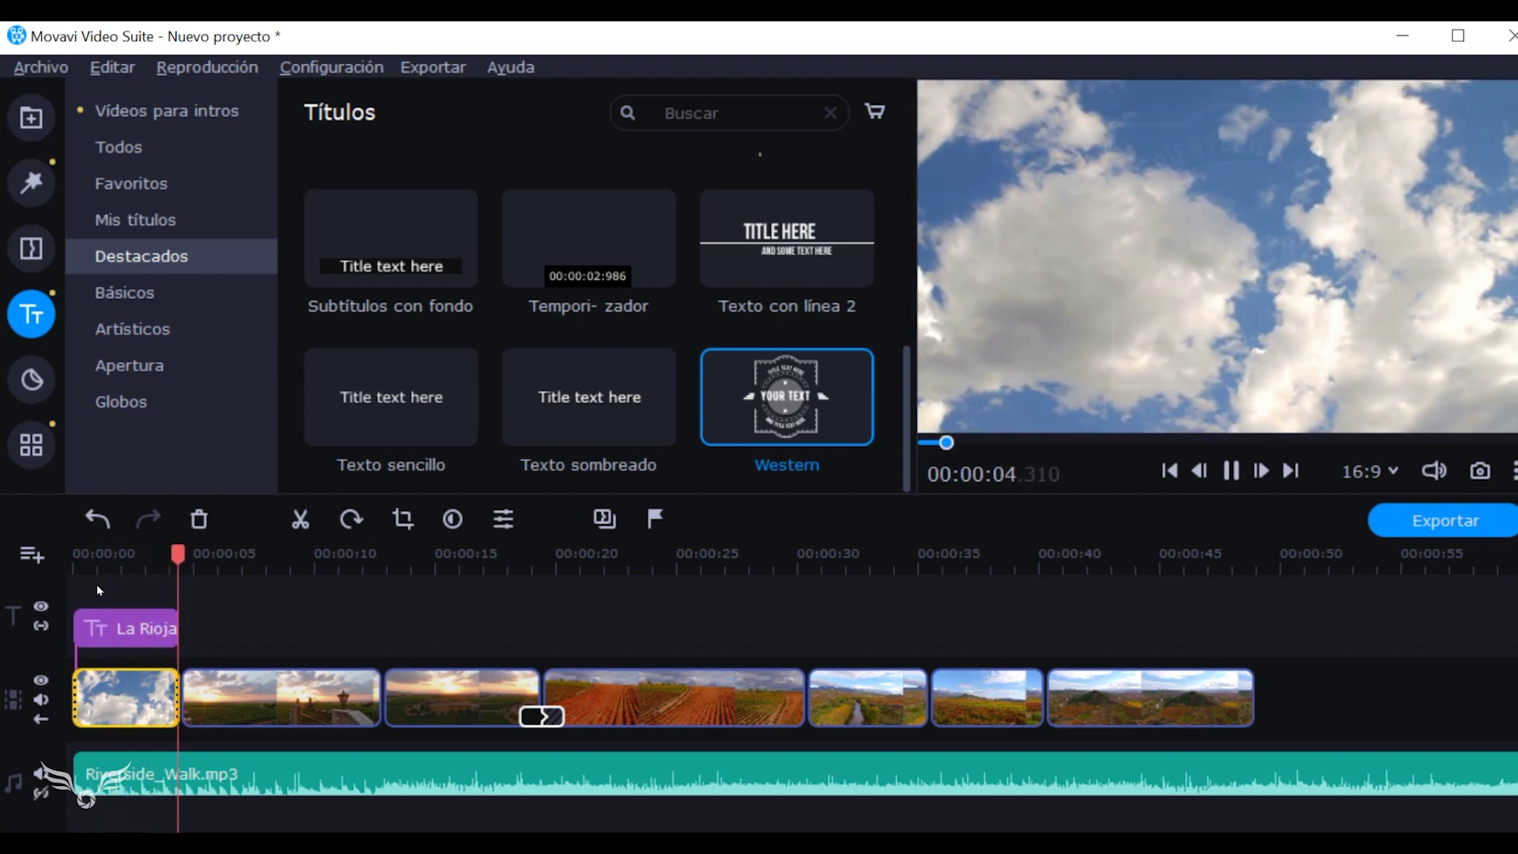
{"action": "key", "text": "space"}
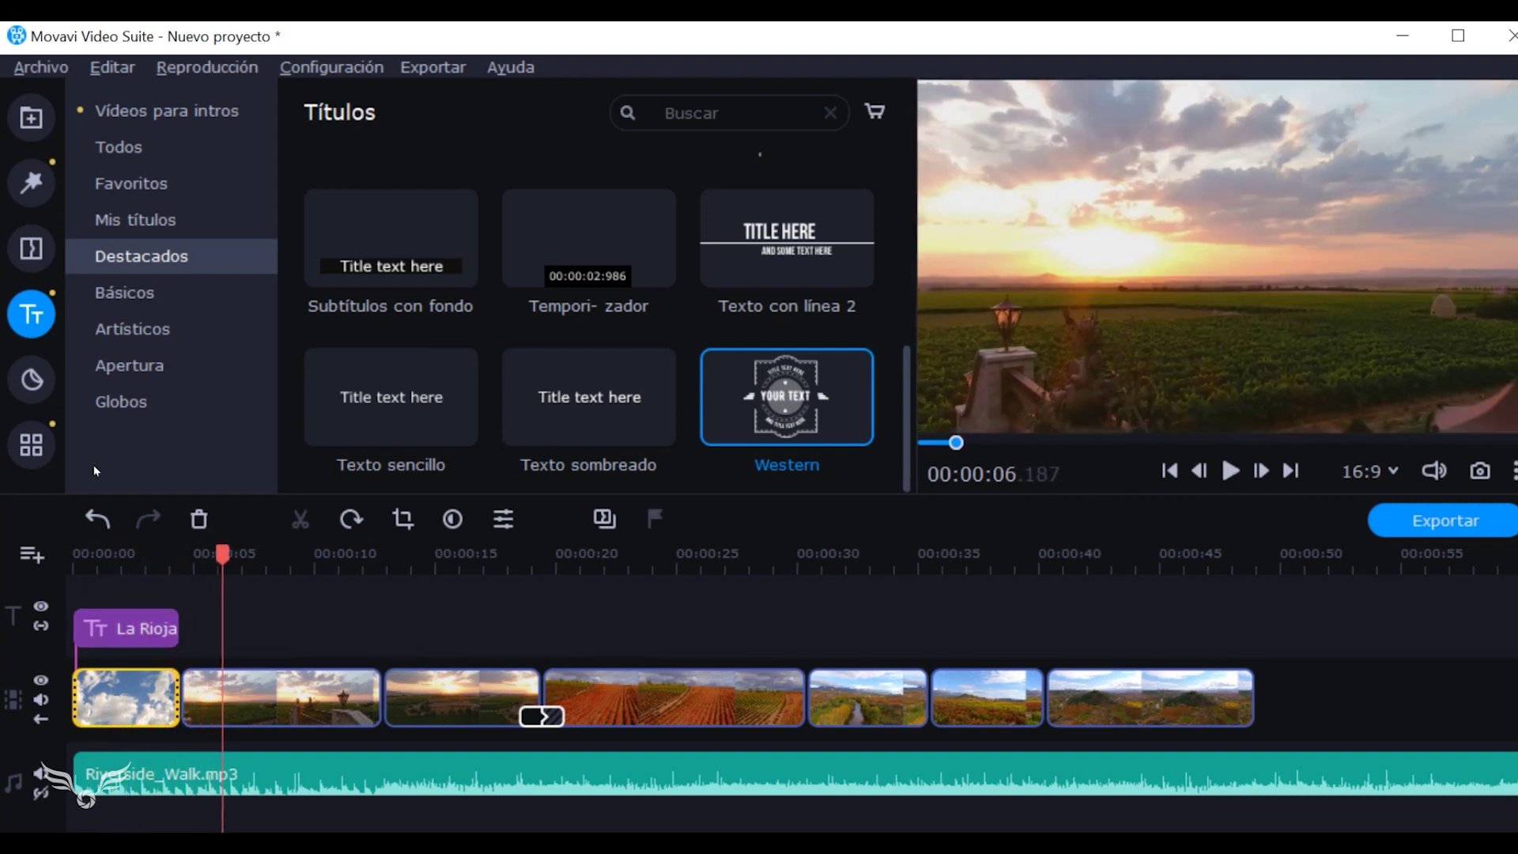
Look through the featured stickers available for the video.
{"action": "left_click", "coordinate": [31, 380]}
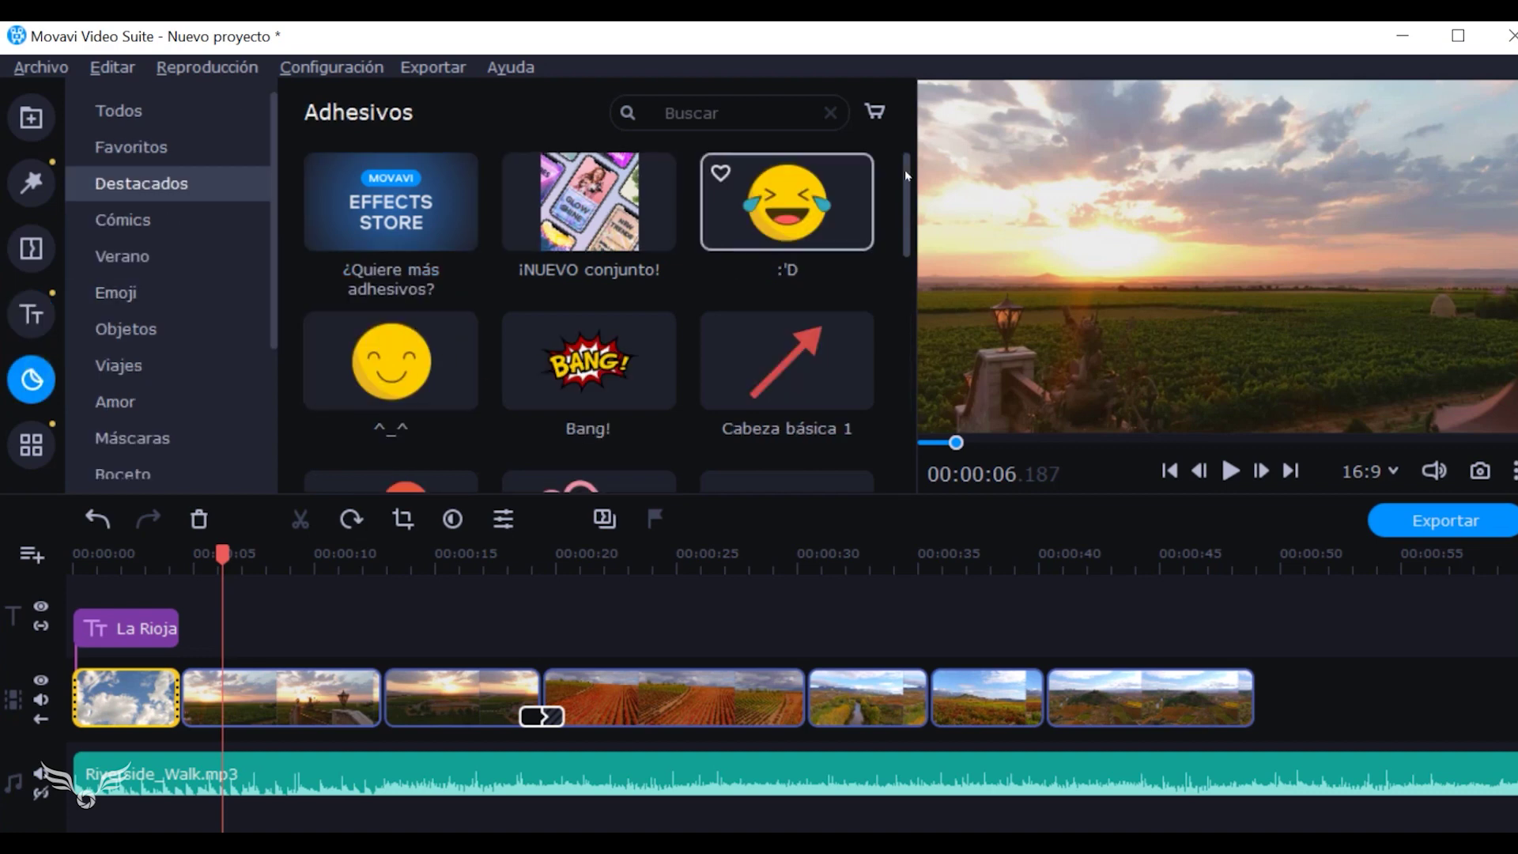
{"action": "scroll", "coordinate": [735, 245], "scroll_direction": "down", "scroll_amount": 3}
{"action": "scroll", "coordinate": [733, 240], "scroll_direction": "up", "scroll_amount": 2}
{"action": "scroll", "coordinate": [734, 239], "scroll_direction": "down", "scroll_amount": 3}
{"action": "scroll", "coordinate": [734, 240], "scroll_direction": "down", "scroll_amount": 3}
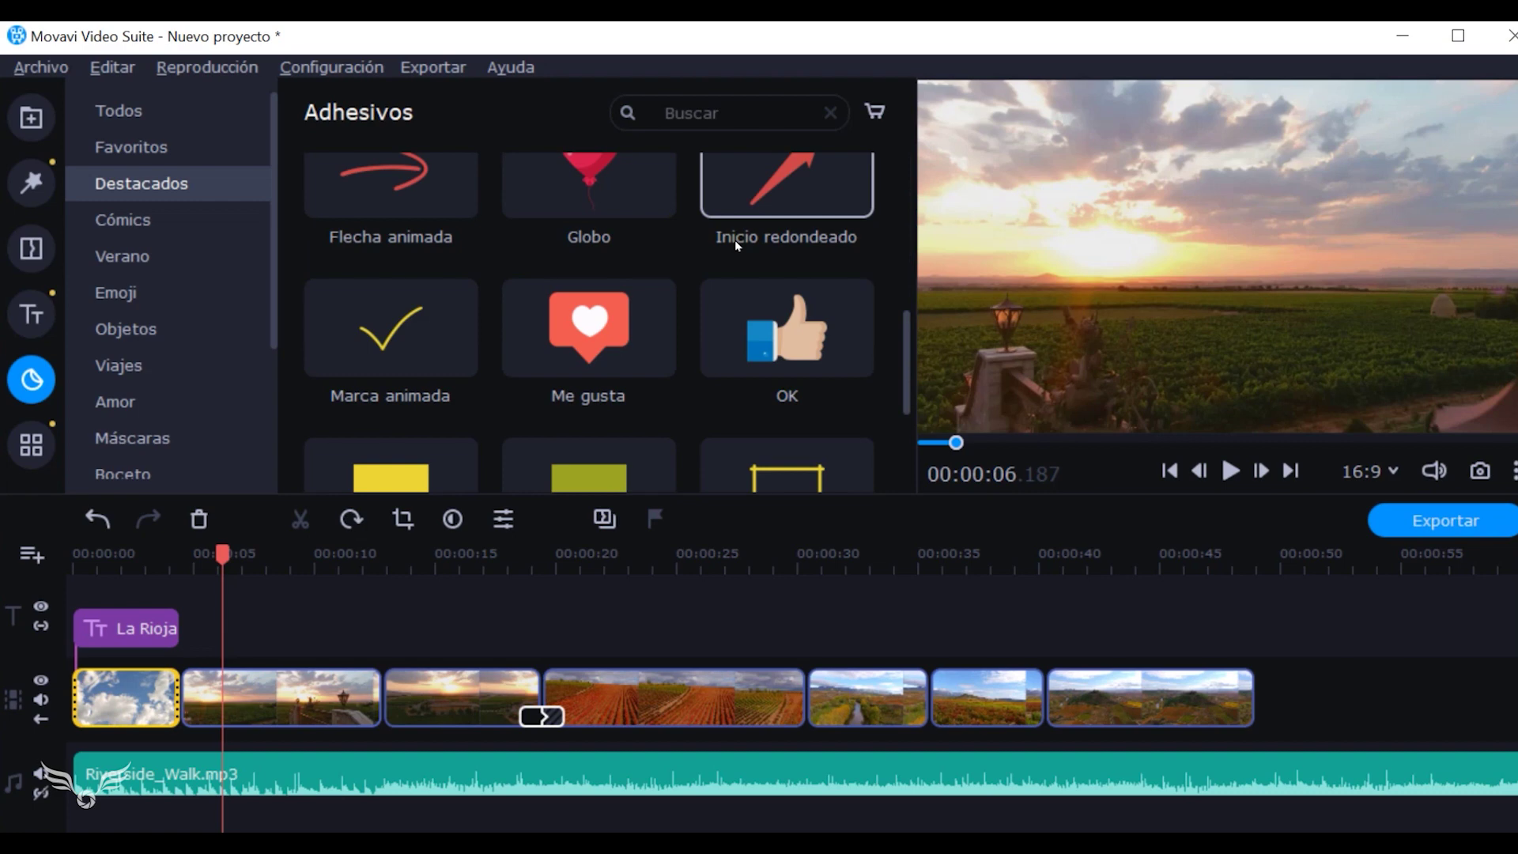
{"action": "scroll", "coordinate": [734, 239], "scroll_direction": "up", "scroll_amount": 5}
{"action": "scroll", "coordinate": [736, 245], "scroll_direction": "up", "scroll_amount": 2}
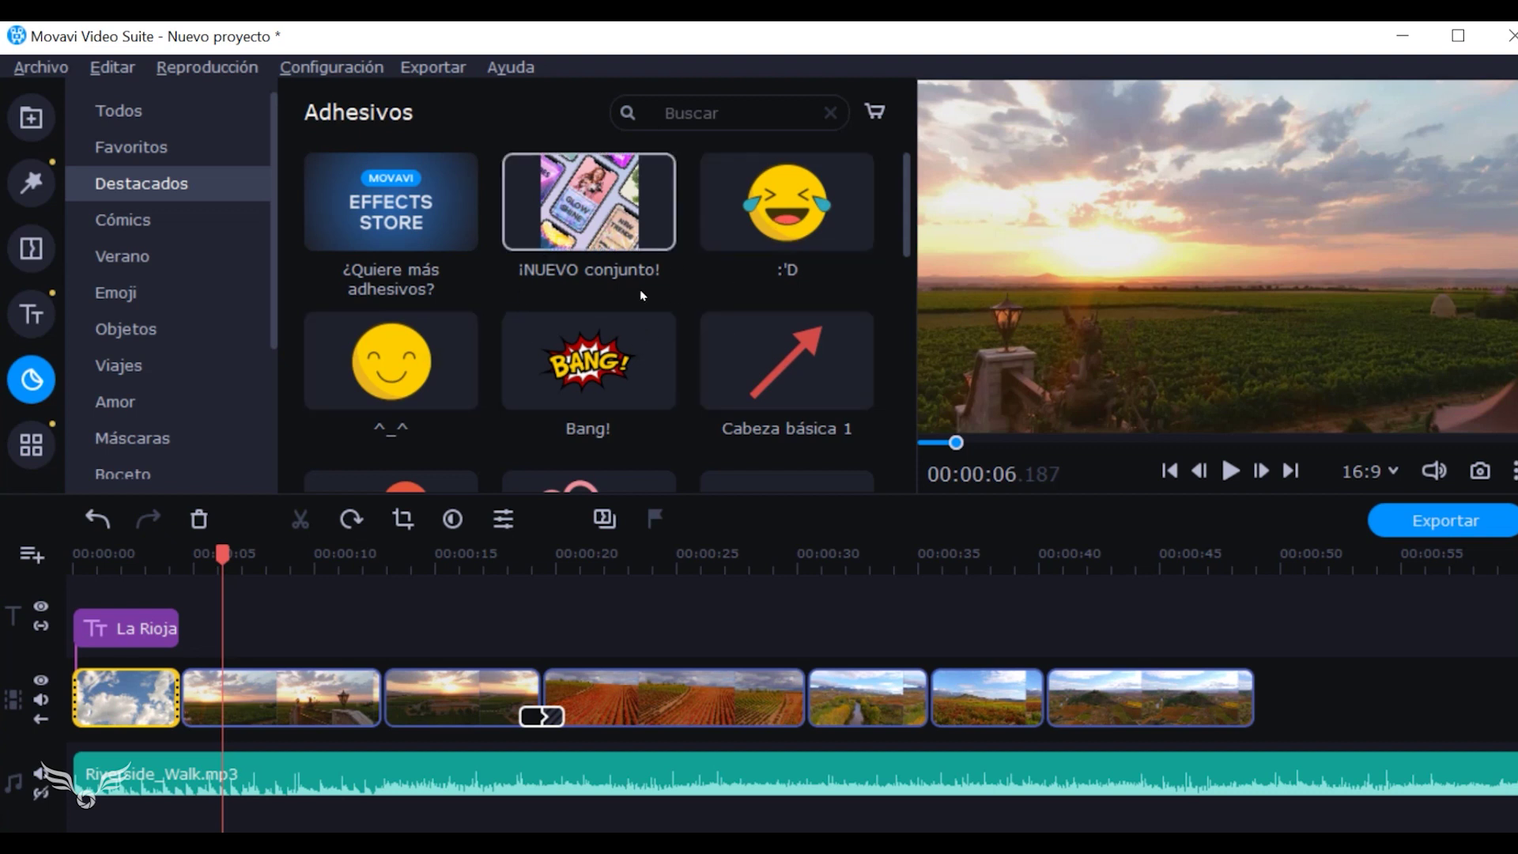
Look through the remaining featured stickers and the video editing tools, including the color adjustment presets.
{"action": "scroll", "coordinate": [614, 301], "scroll_direction": "down", "scroll_amount": 1}
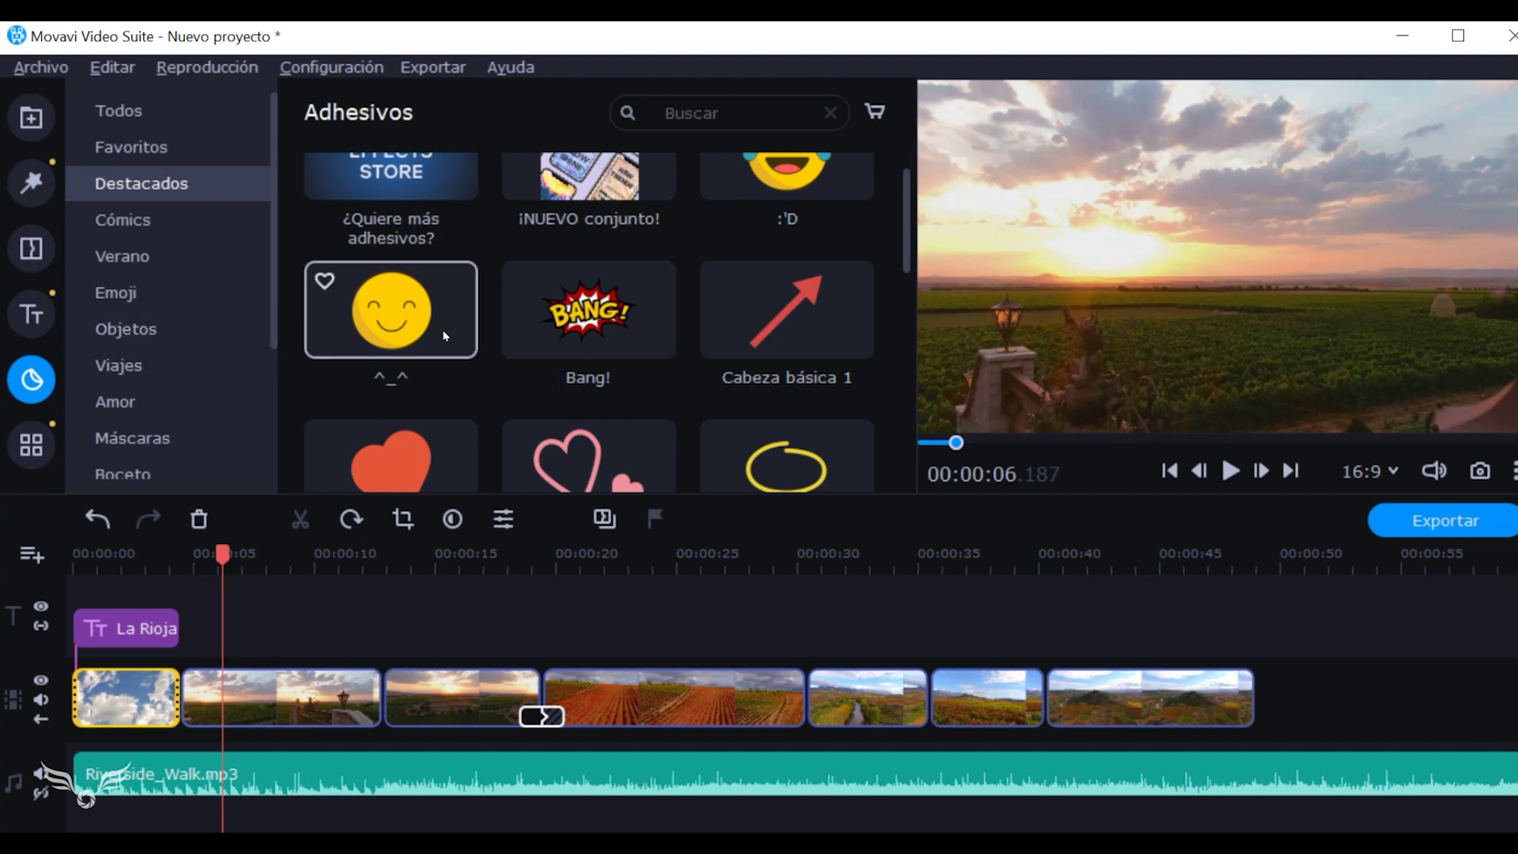
{"action": "left_click", "coordinate": [32, 447]}
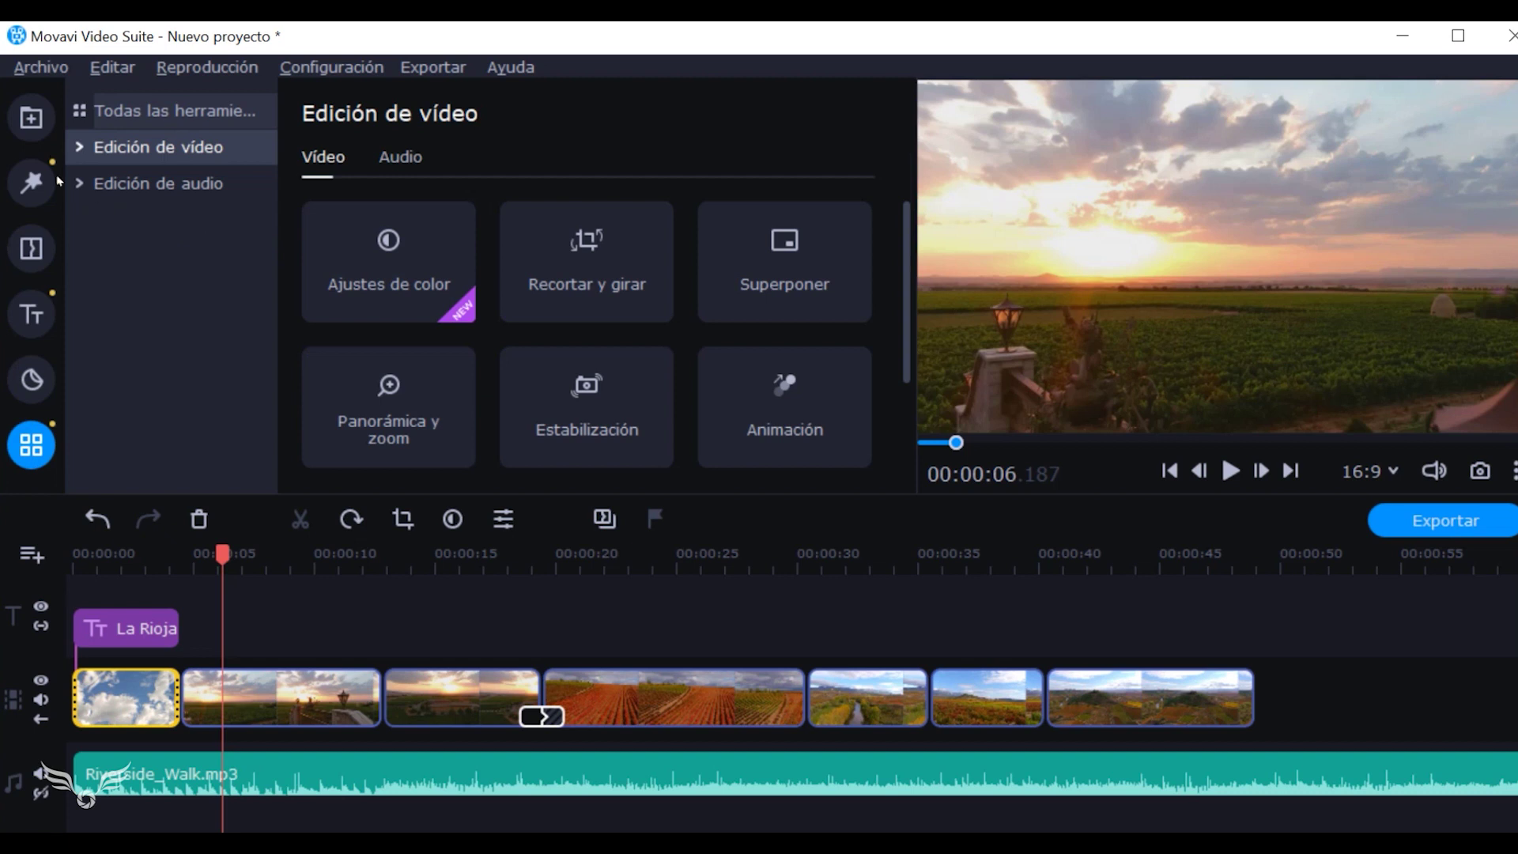
{"action": "left_click", "coordinate": [81, 145]}
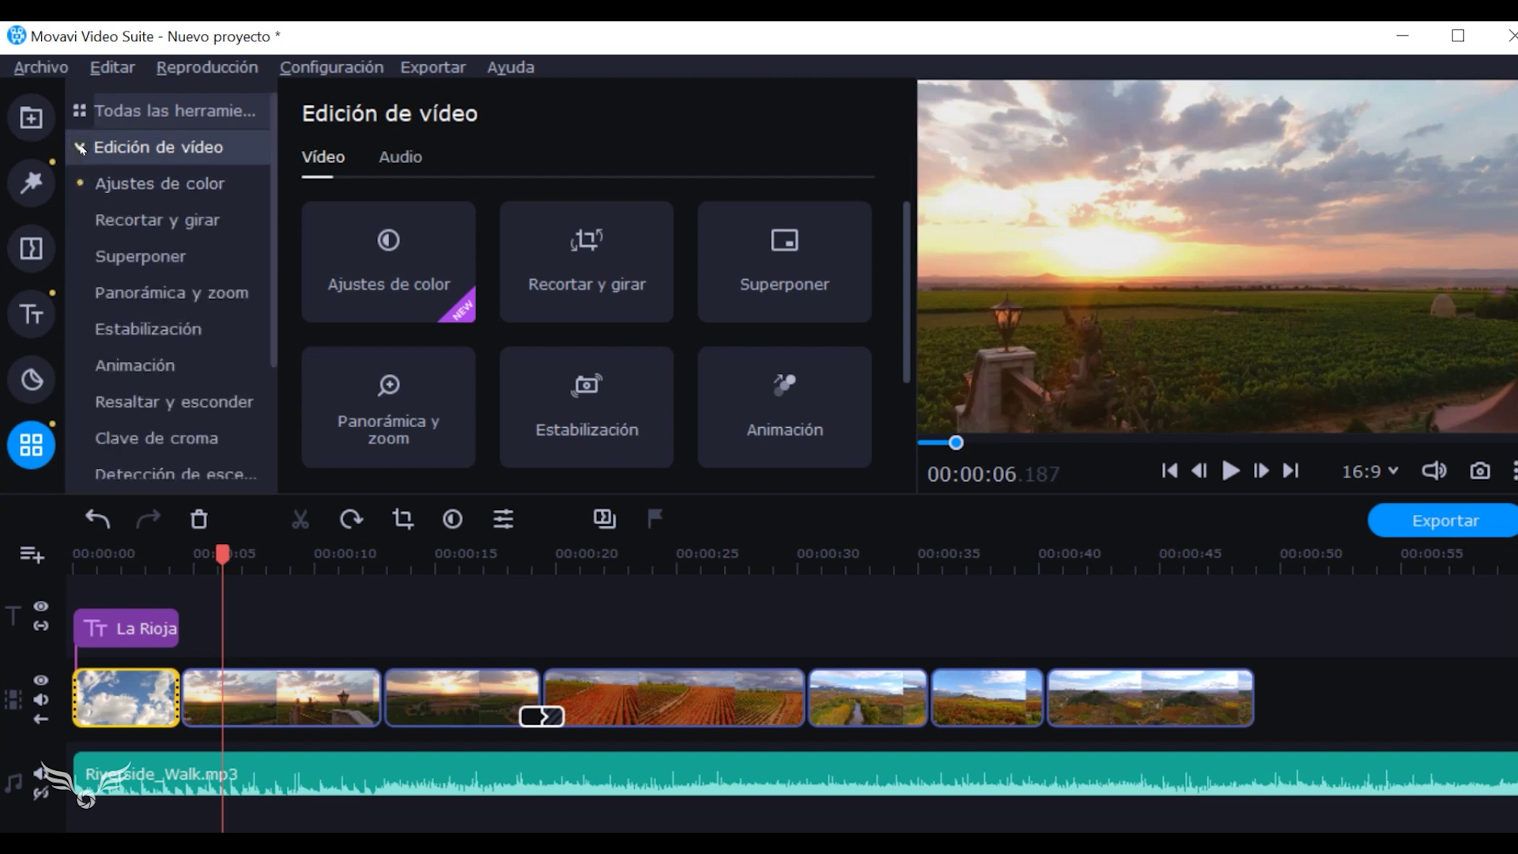
{"action": "left_click", "coordinate": [80, 147]}
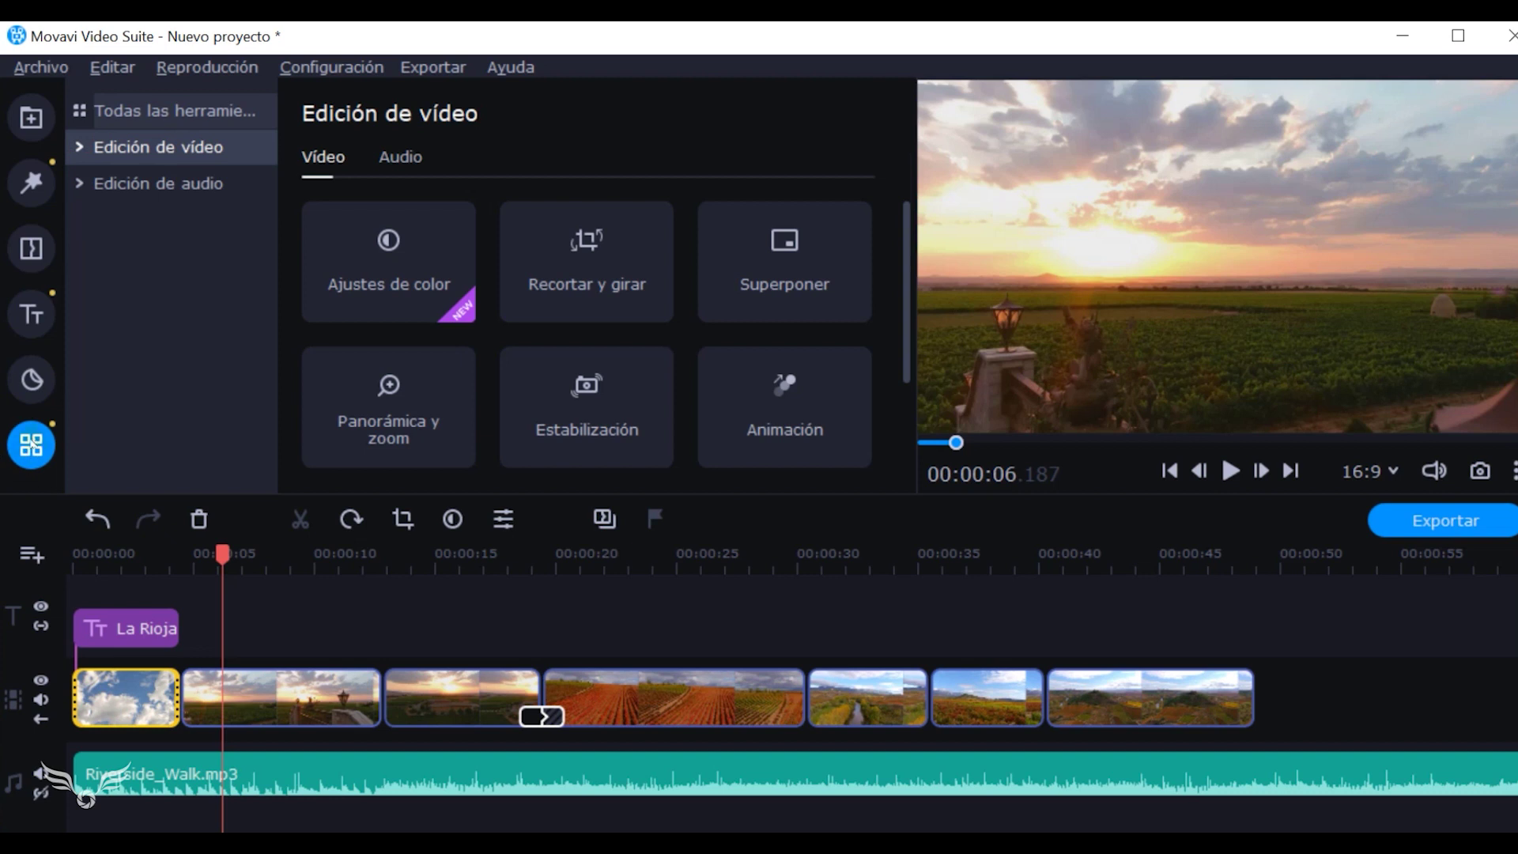
{"action": "left_click", "coordinate": [79, 148]}
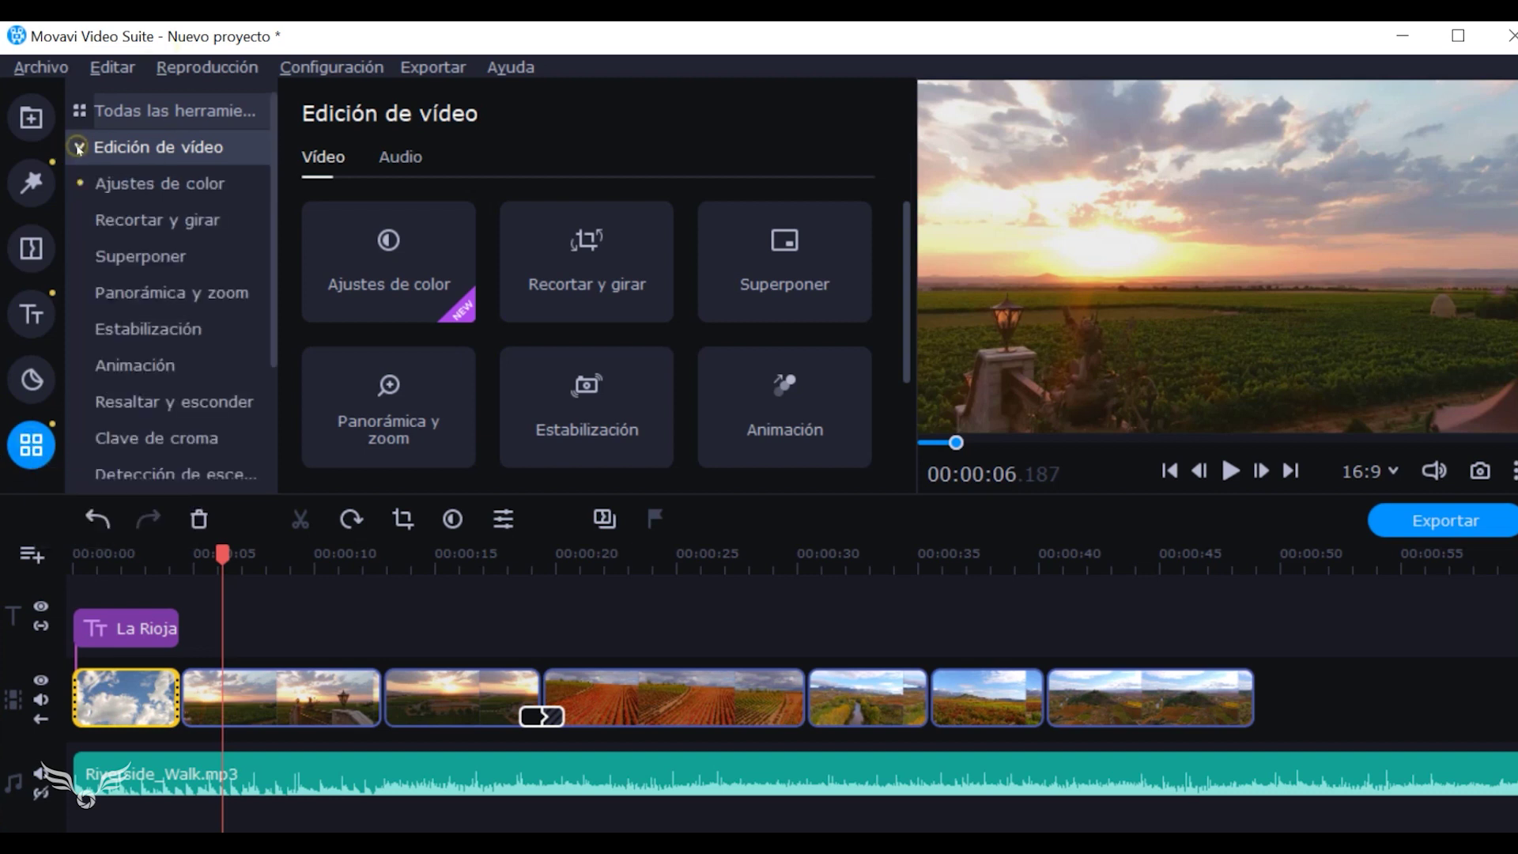
{"action": "left_click", "coordinate": [166, 184]}
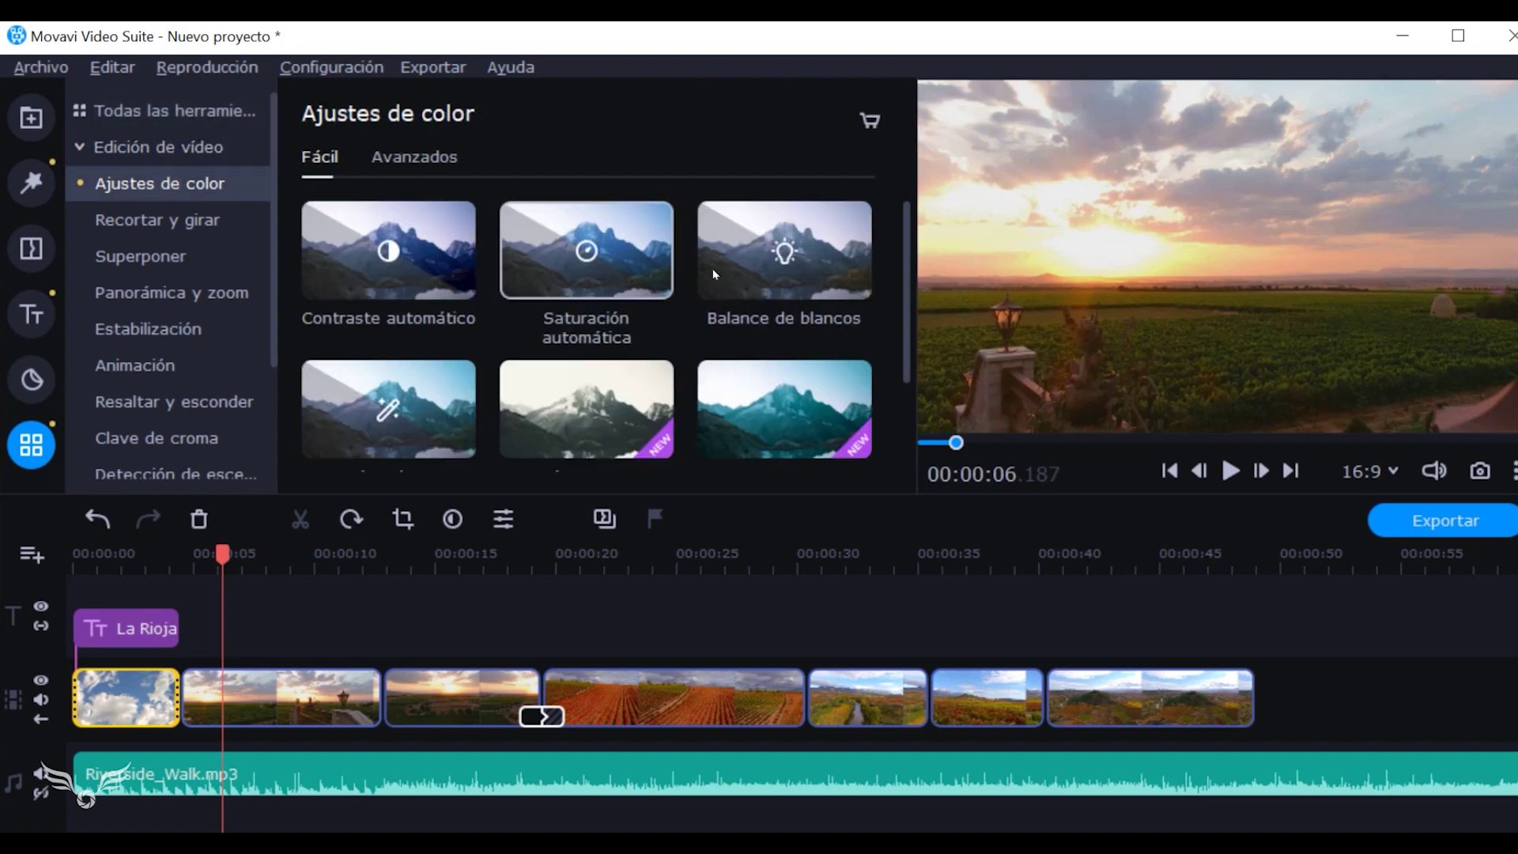
{"action": "left_click", "coordinate": [141, 220]}
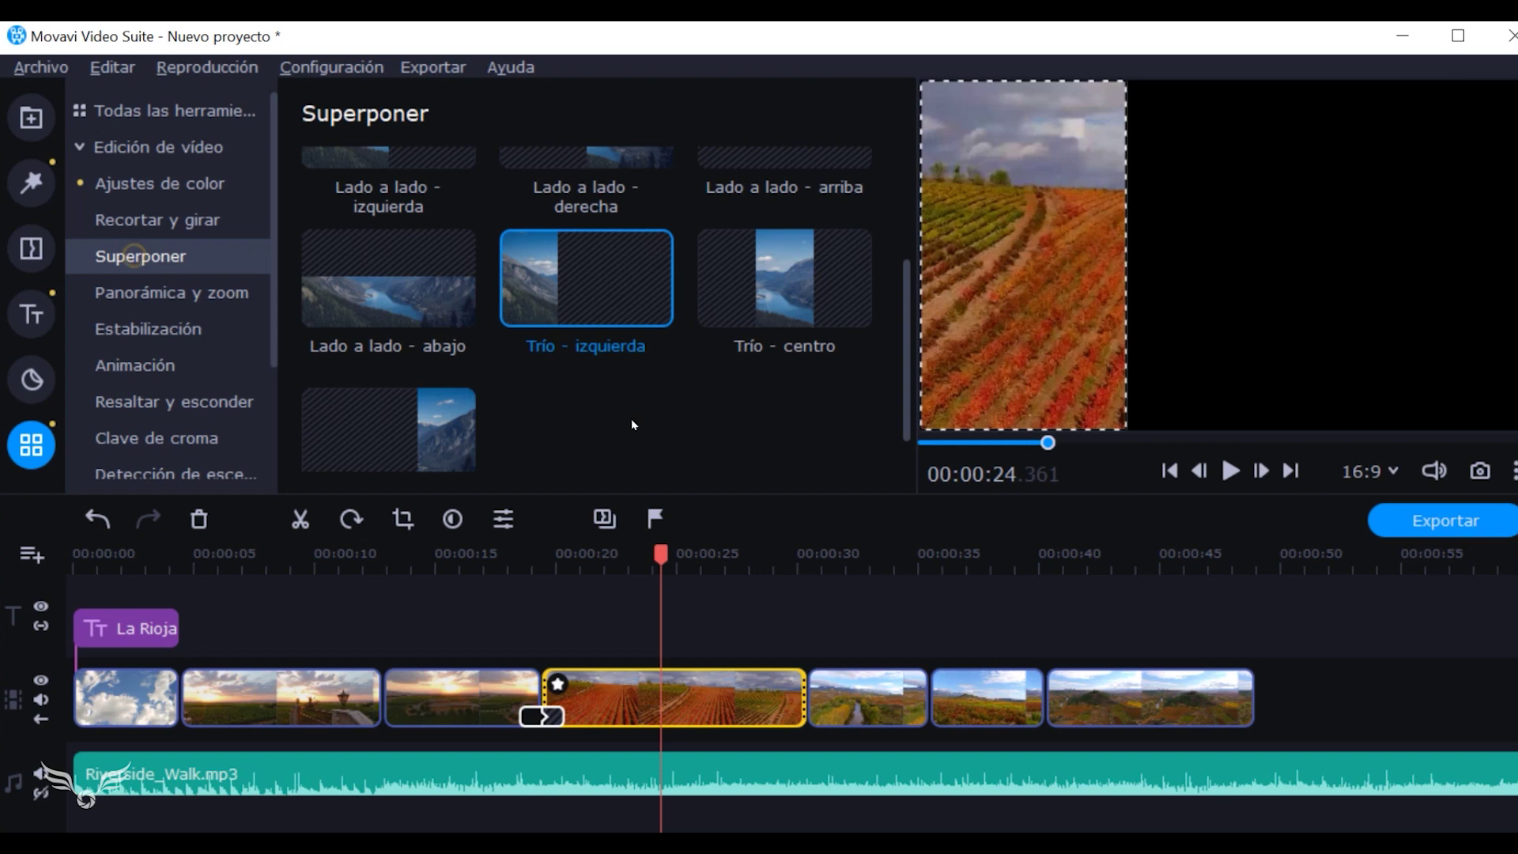
Try the Logotipo and Imagen en imagen overlay layouts on the red vineyard clip, and set it to Trío - izquierda.
{"action": "scroll", "coordinate": [601, 441], "scroll_direction": "up", "scroll_amount": 4}
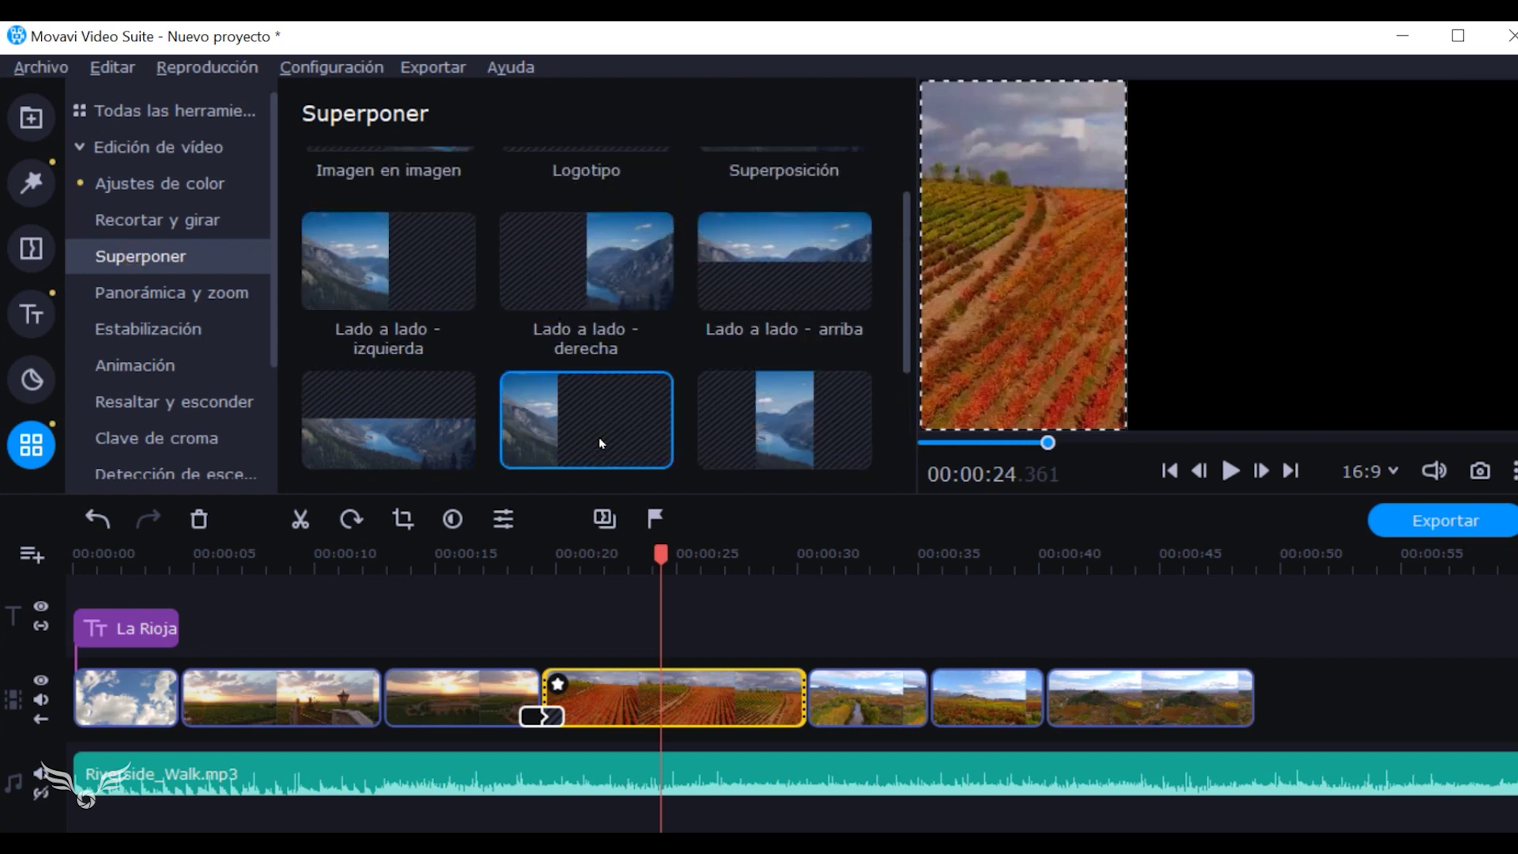
{"action": "left_click", "coordinate": [629, 202]}
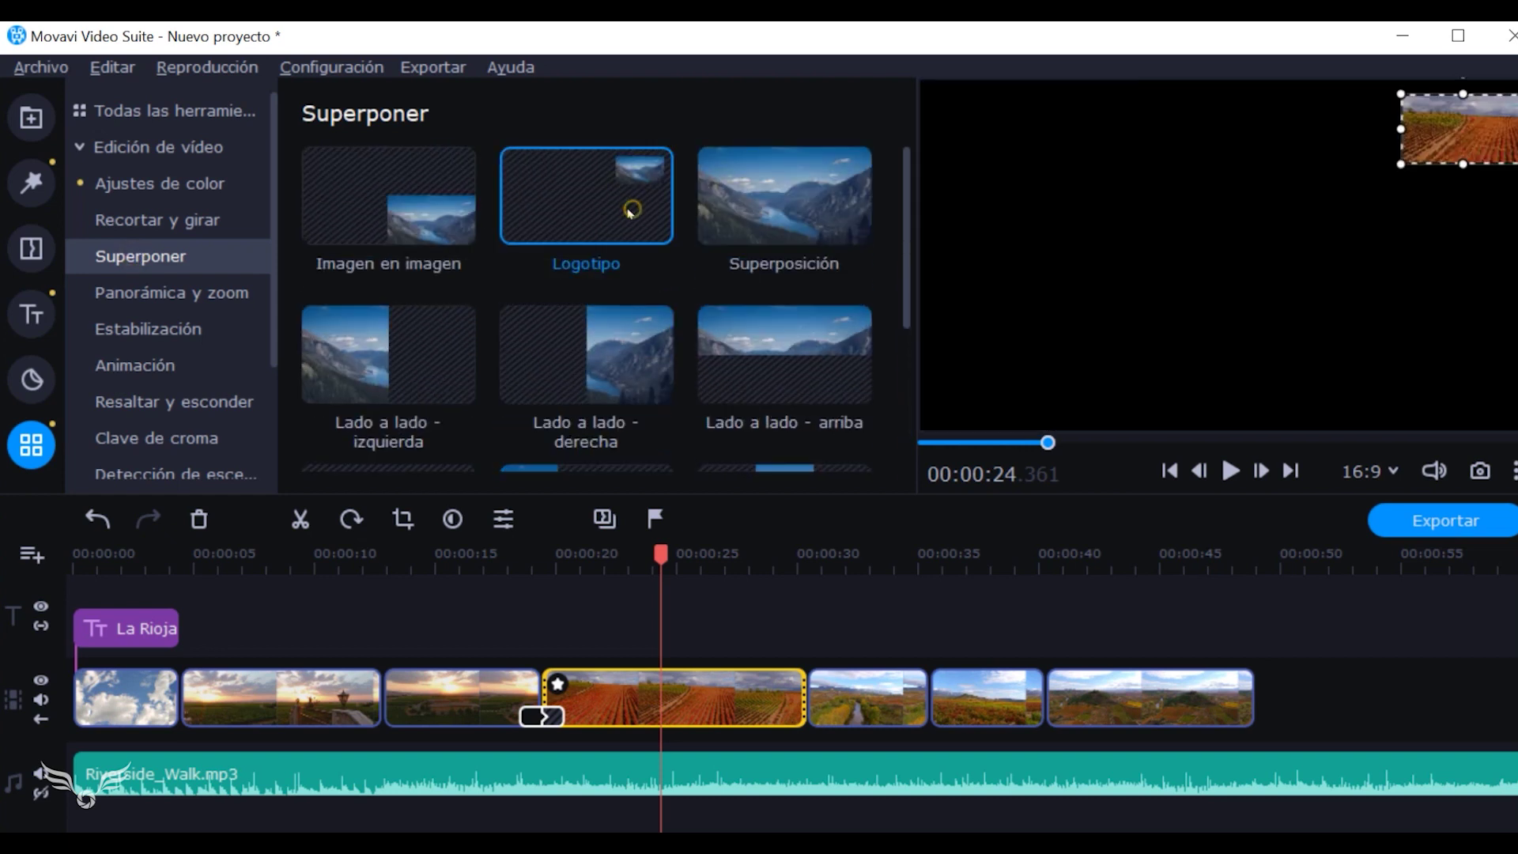
{"action": "left_click", "coordinate": [423, 222]}
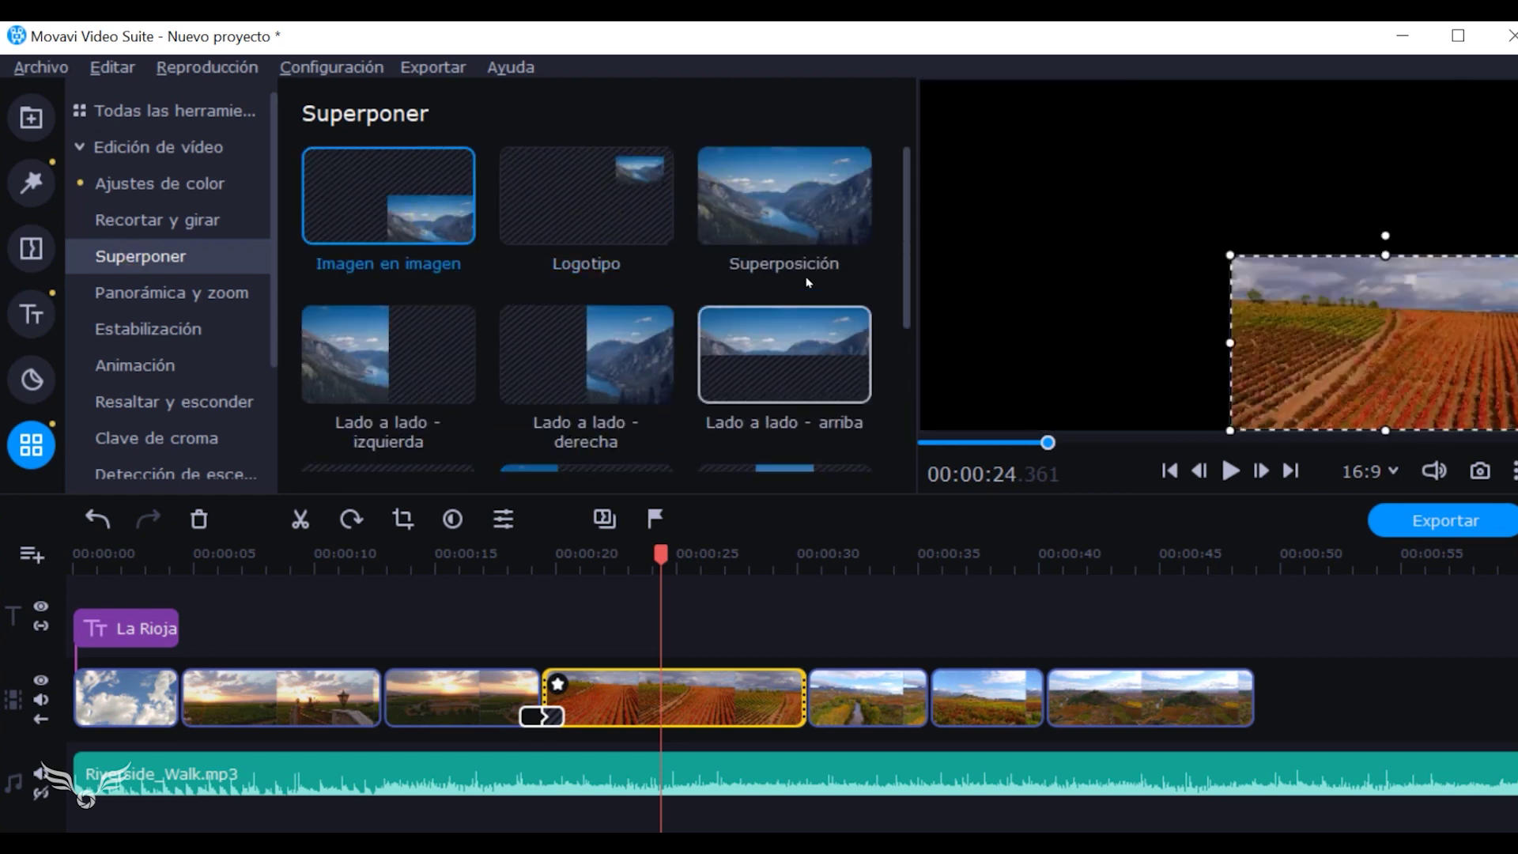
{"action": "scroll", "coordinate": [814, 364], "scroll_direction": "down", "scroll_amount": 1}
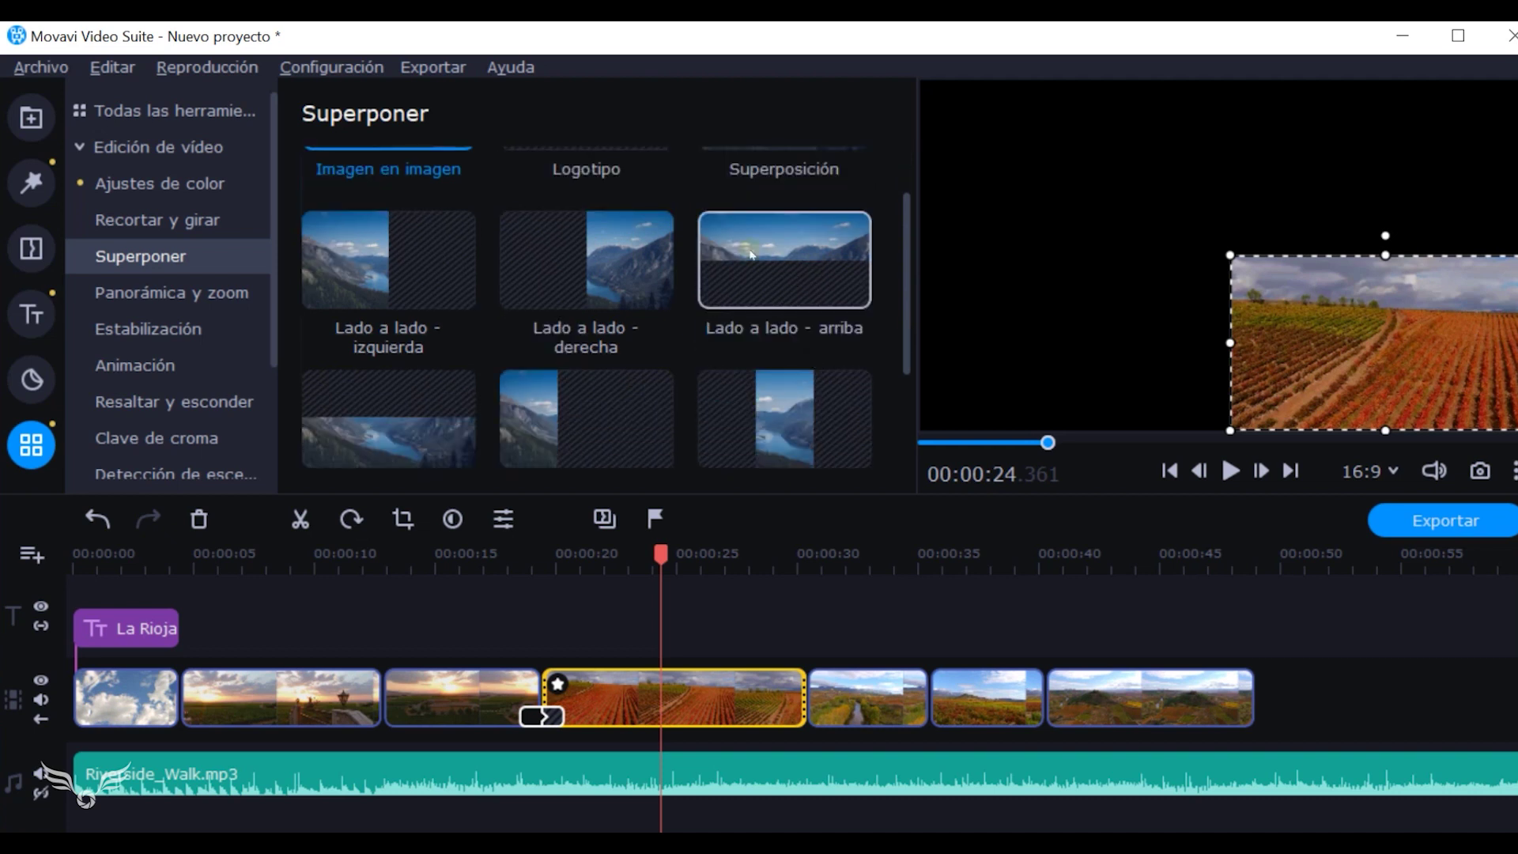
{"action": "scroll", "coordinate": [457, 429], "scroll_direction": "down", "scroll_amount": 1}
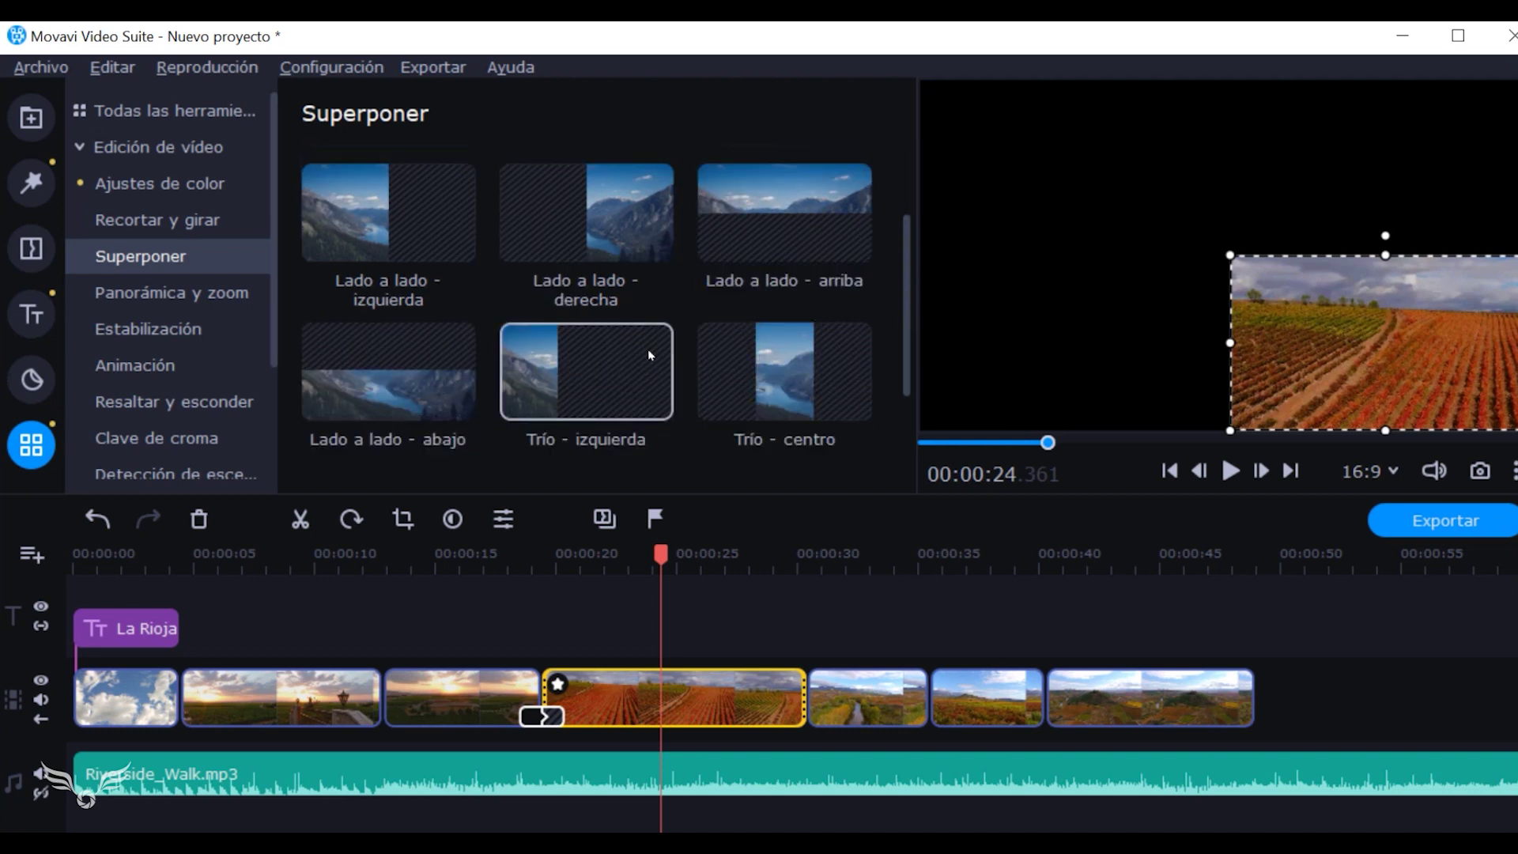
{"action": "left_click", "coordinate": [571, 353]}
{"action": "left_click_drag", "start_coordinate": [663, 547], "coordinate": [625, 554]}
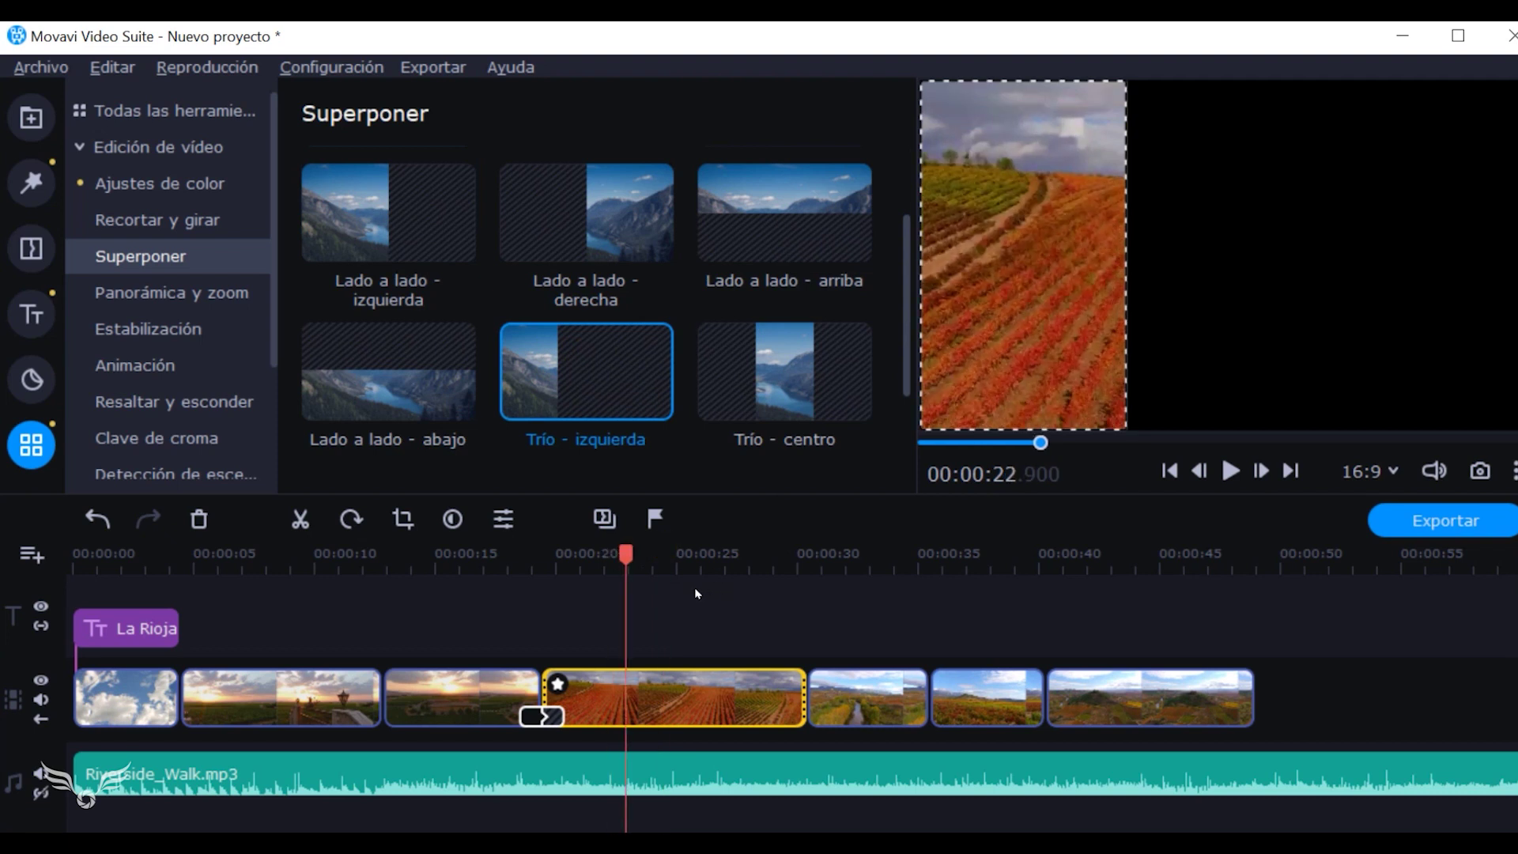
Add MAX_0079.mp4 and DJI_0471.mp4 from the media container on separate video tracks above the red vineyard clip.
{"action": "left_click", "coordinate": [28, 123]}
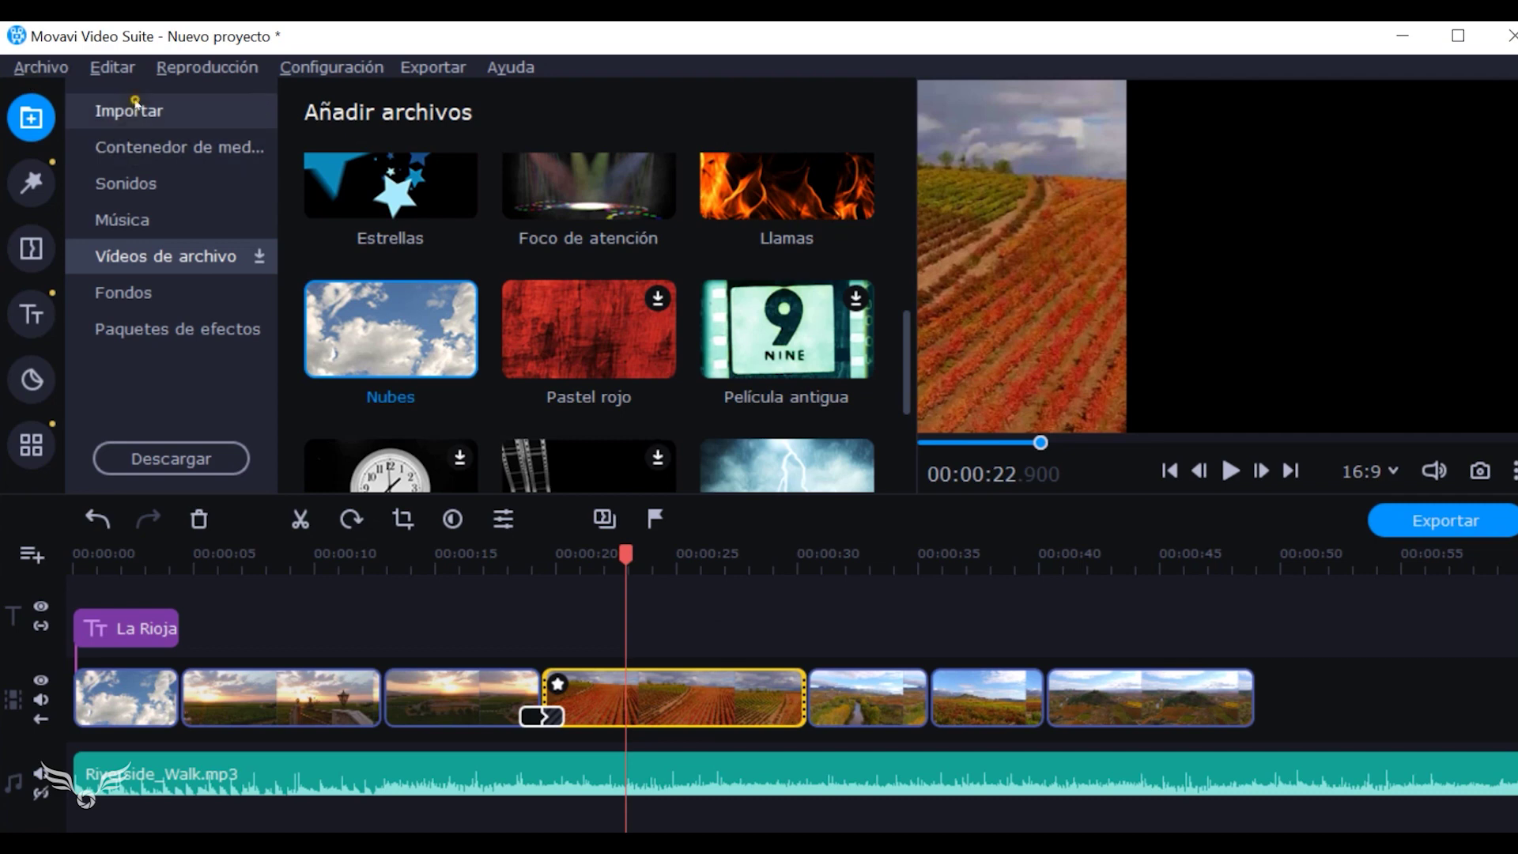
{"action": "left_click", "coordinate": [130, 110]}
{"action": "left_click", "coordinate": [158, 147]}
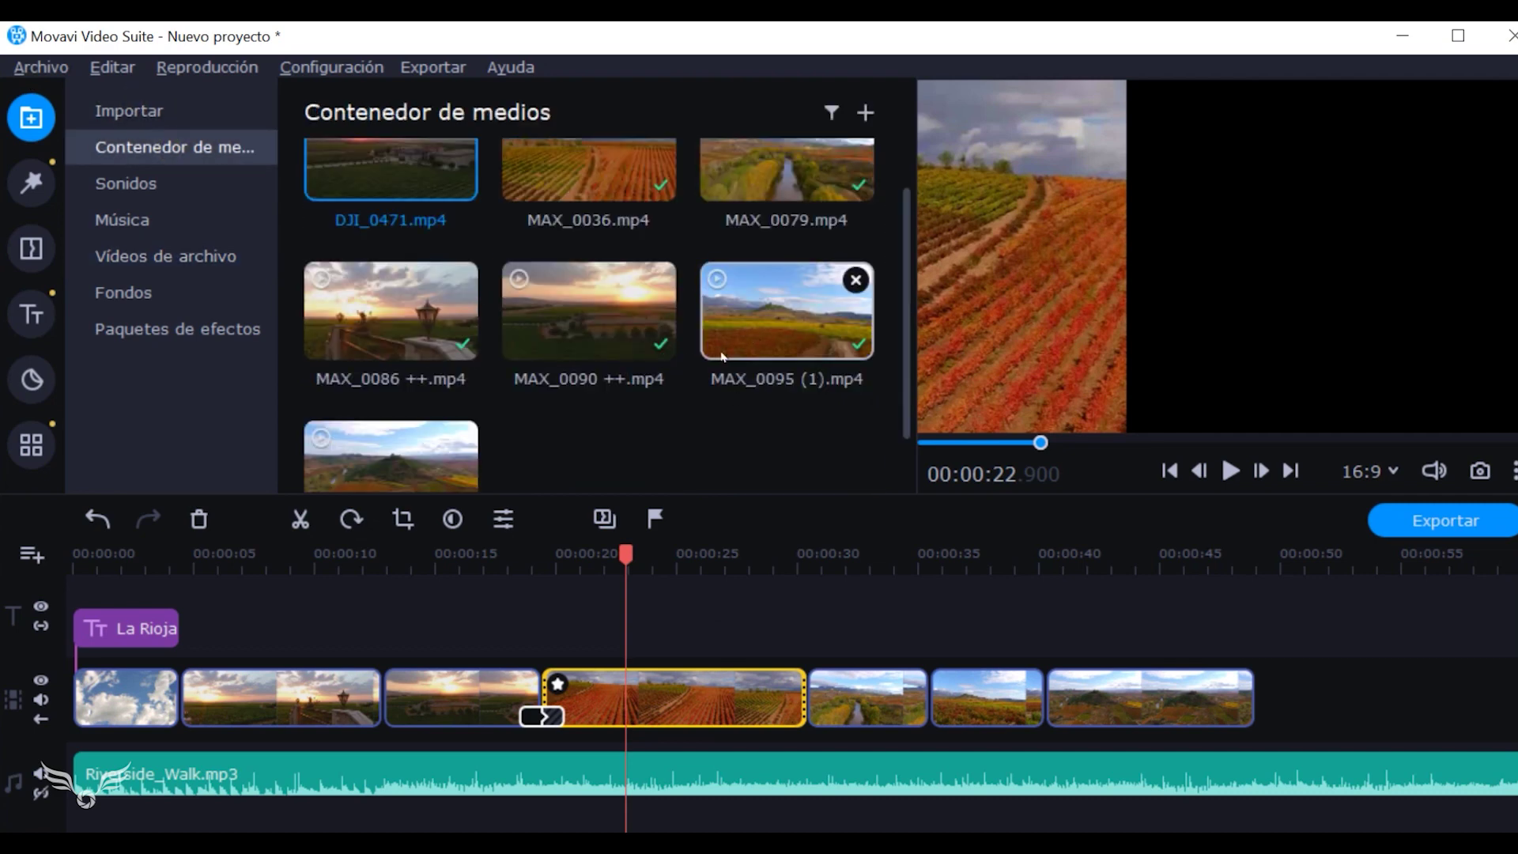
{"action": "scroll", "coordinate": [724, 354], "scroll_direction": "up", "scroll_amount": 1}
{"action": "left_click_drag", "start_coordinate": [783, 206], "coordinate": [600, 593]}
{"action": "key", "text": "ctrl+z"}
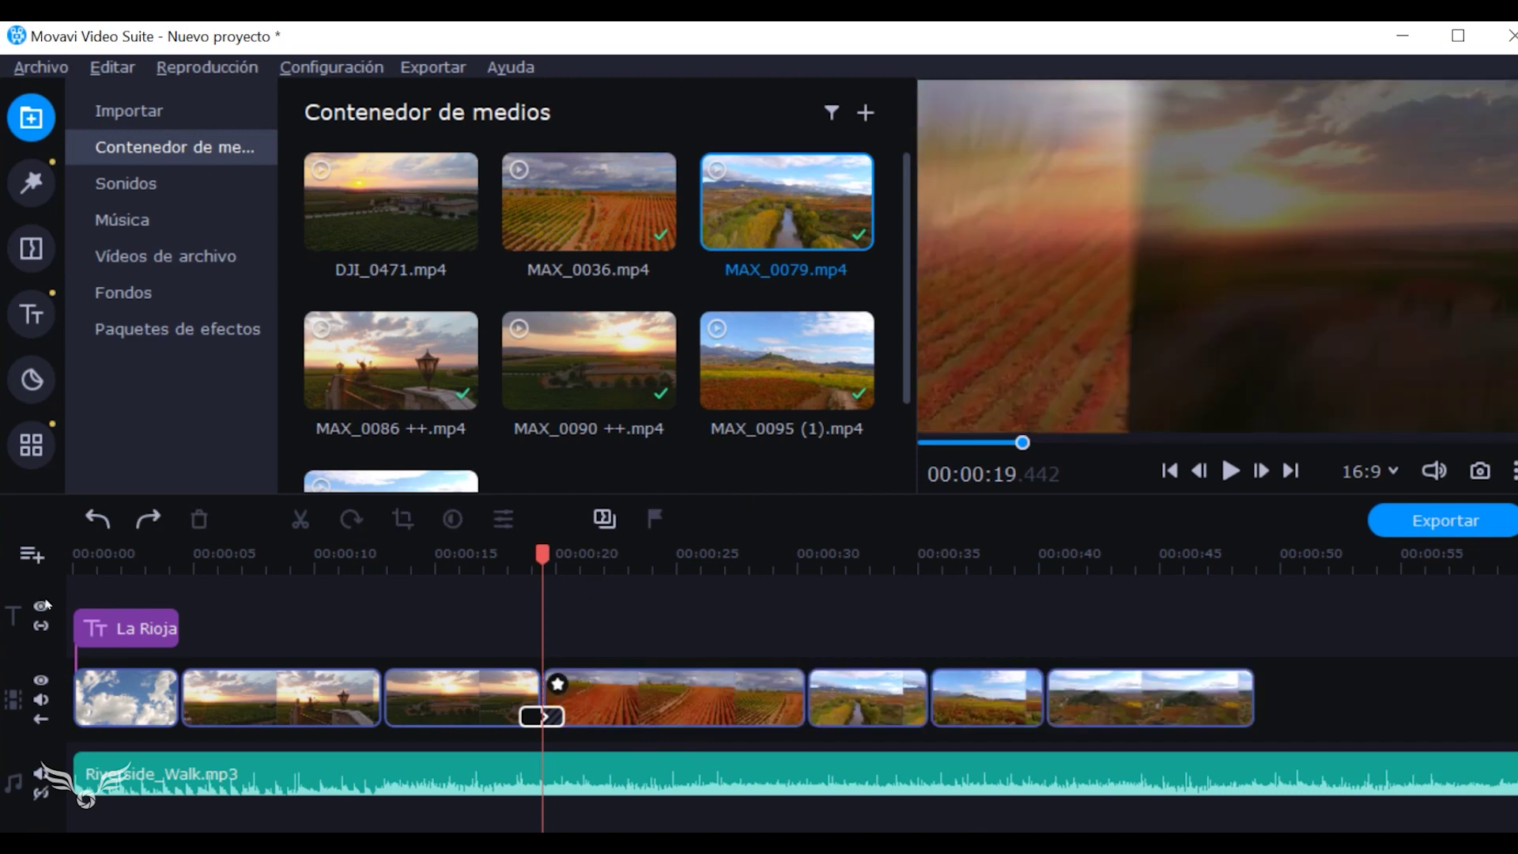
{"action": "left_click", "coordinate": [30, 547]}
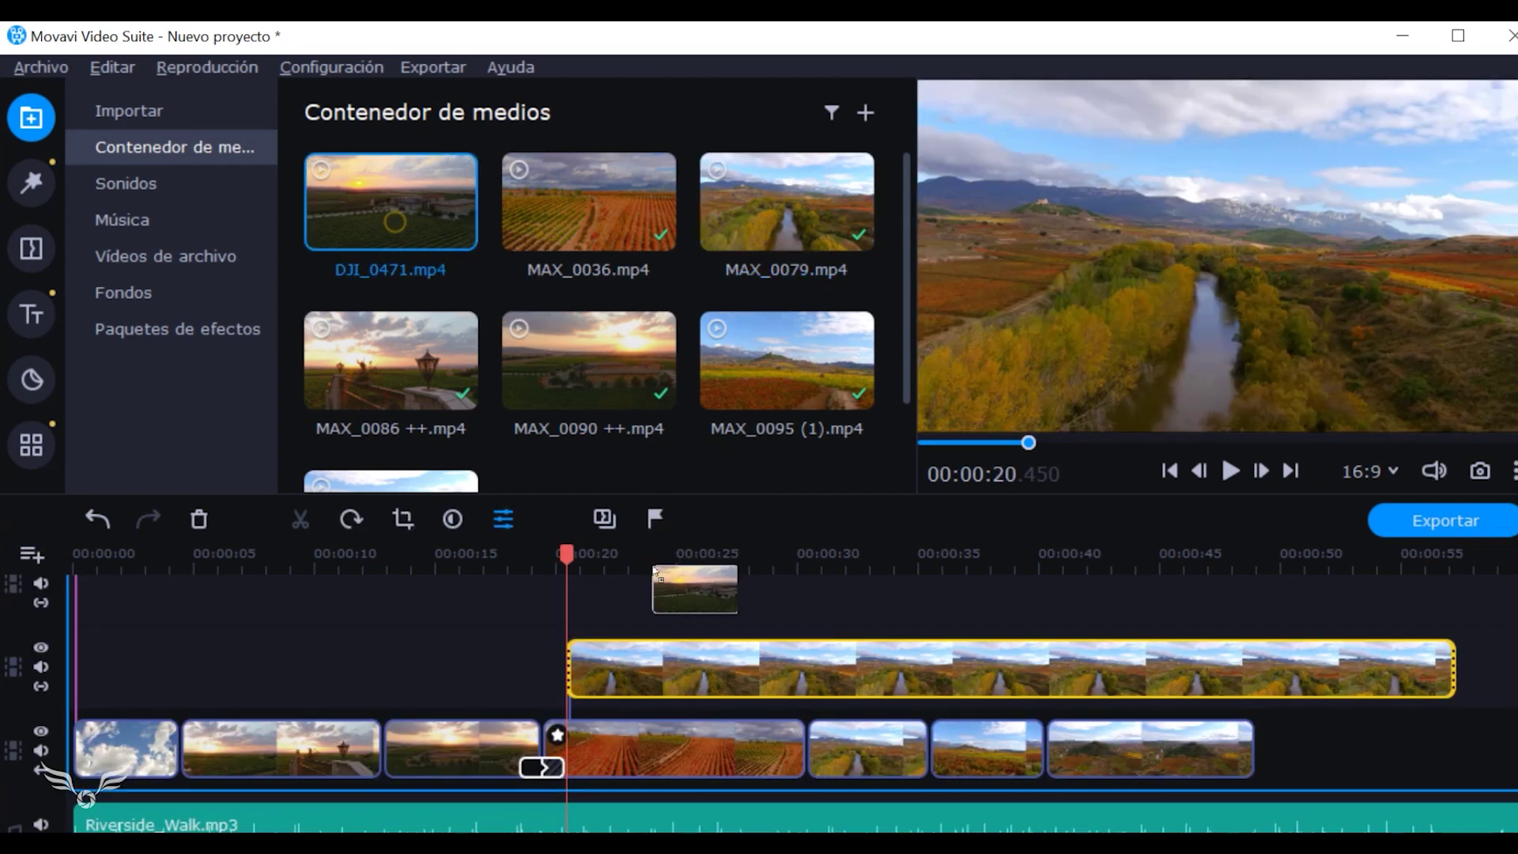
{"action": "left_click_drag", "start_coordinate": [695, 585], "coordinate": [661, 642]}
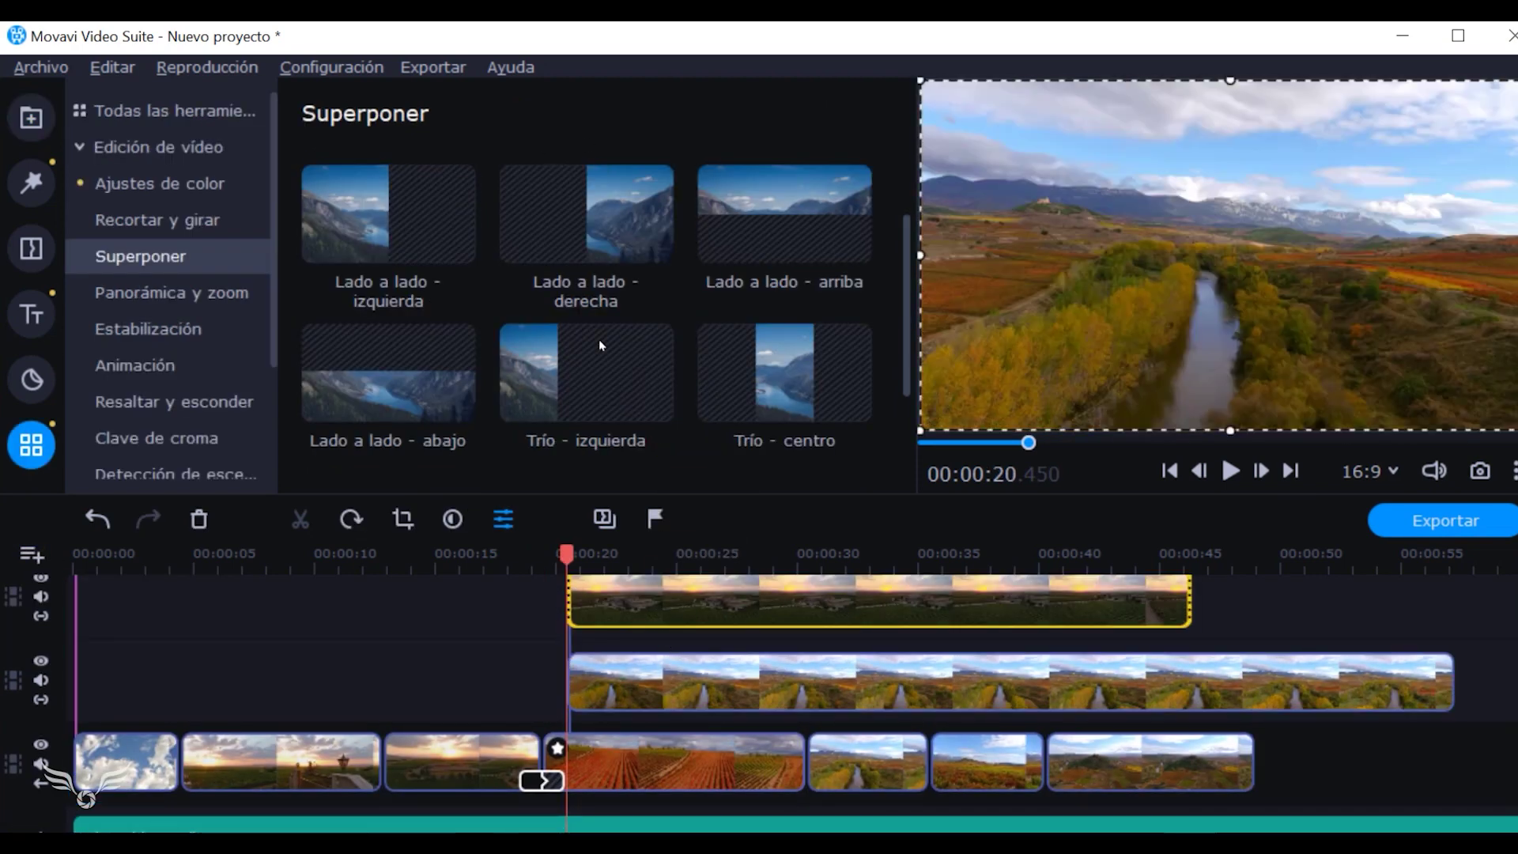
Align the MAX_0079 river overlay with the start of the red vineyard clip and set its layout to Trío - centro.
{"action": "left_click_drag", "start_coordinate": [586, 372], "coordinate": [606, 700]}
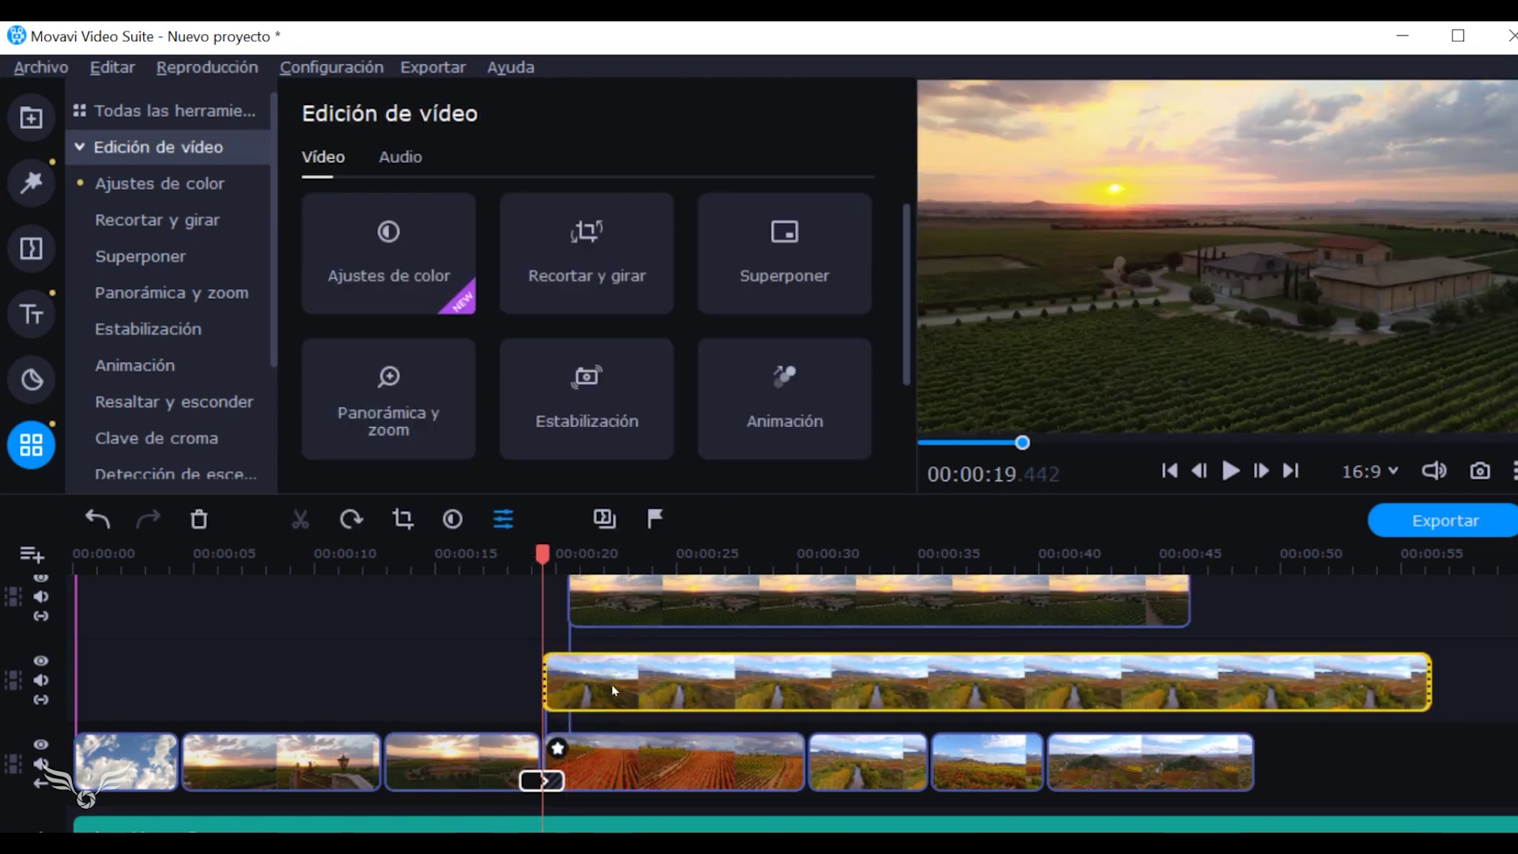
{"action": "left_click", "coordinate": [621, 689]}
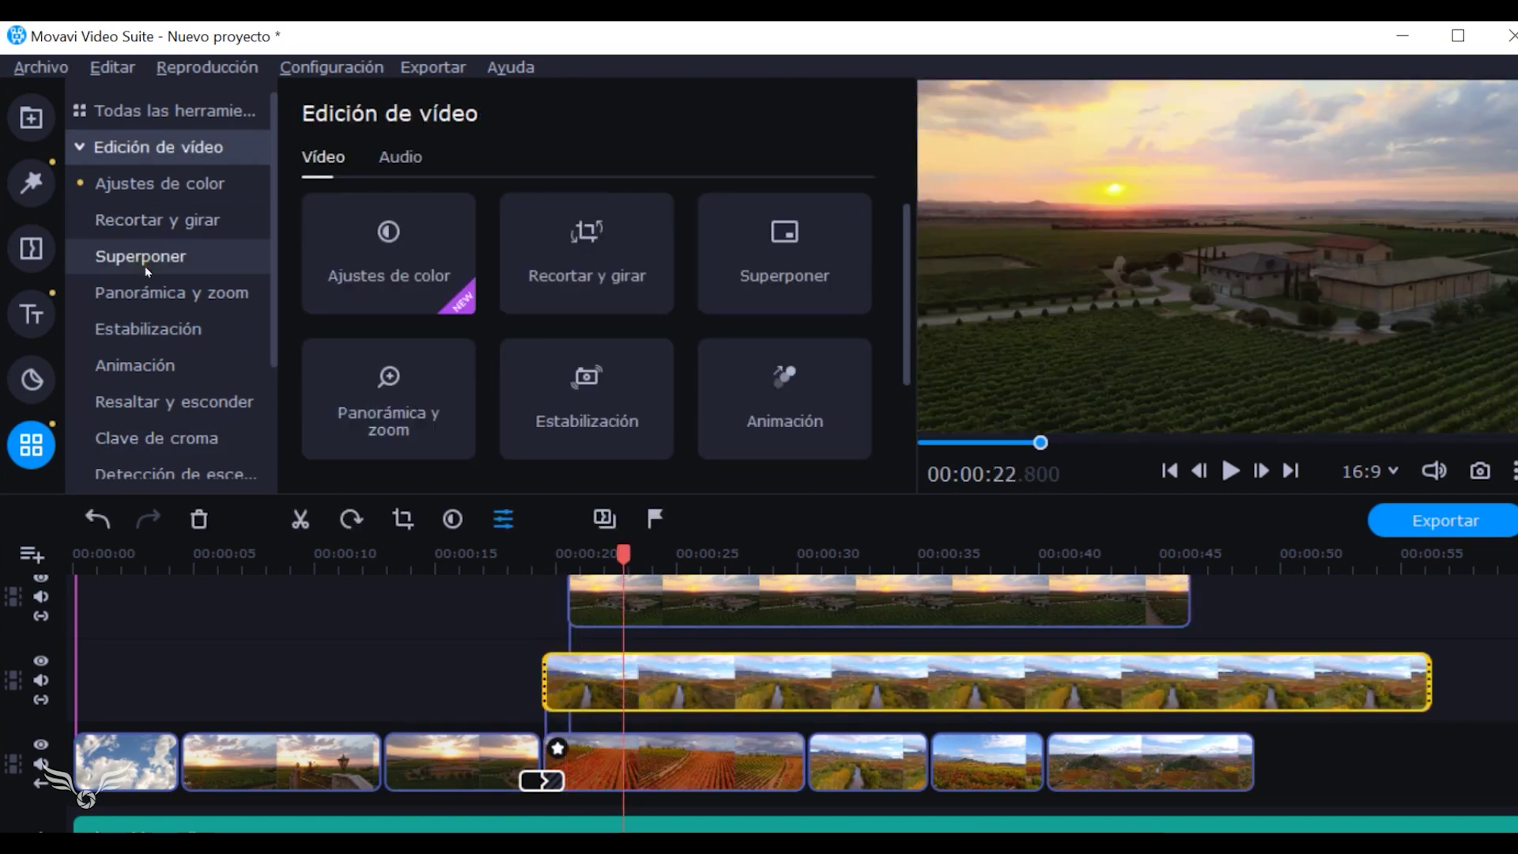
{"action": "left_click", "coordinate": [99, 257]}
{"action": "scroll", "coordinate": [593, 364], "scroll_direction": "down", "scroll_amount": 2}
{"action": "left_click", "coordinate": [808, 296]}
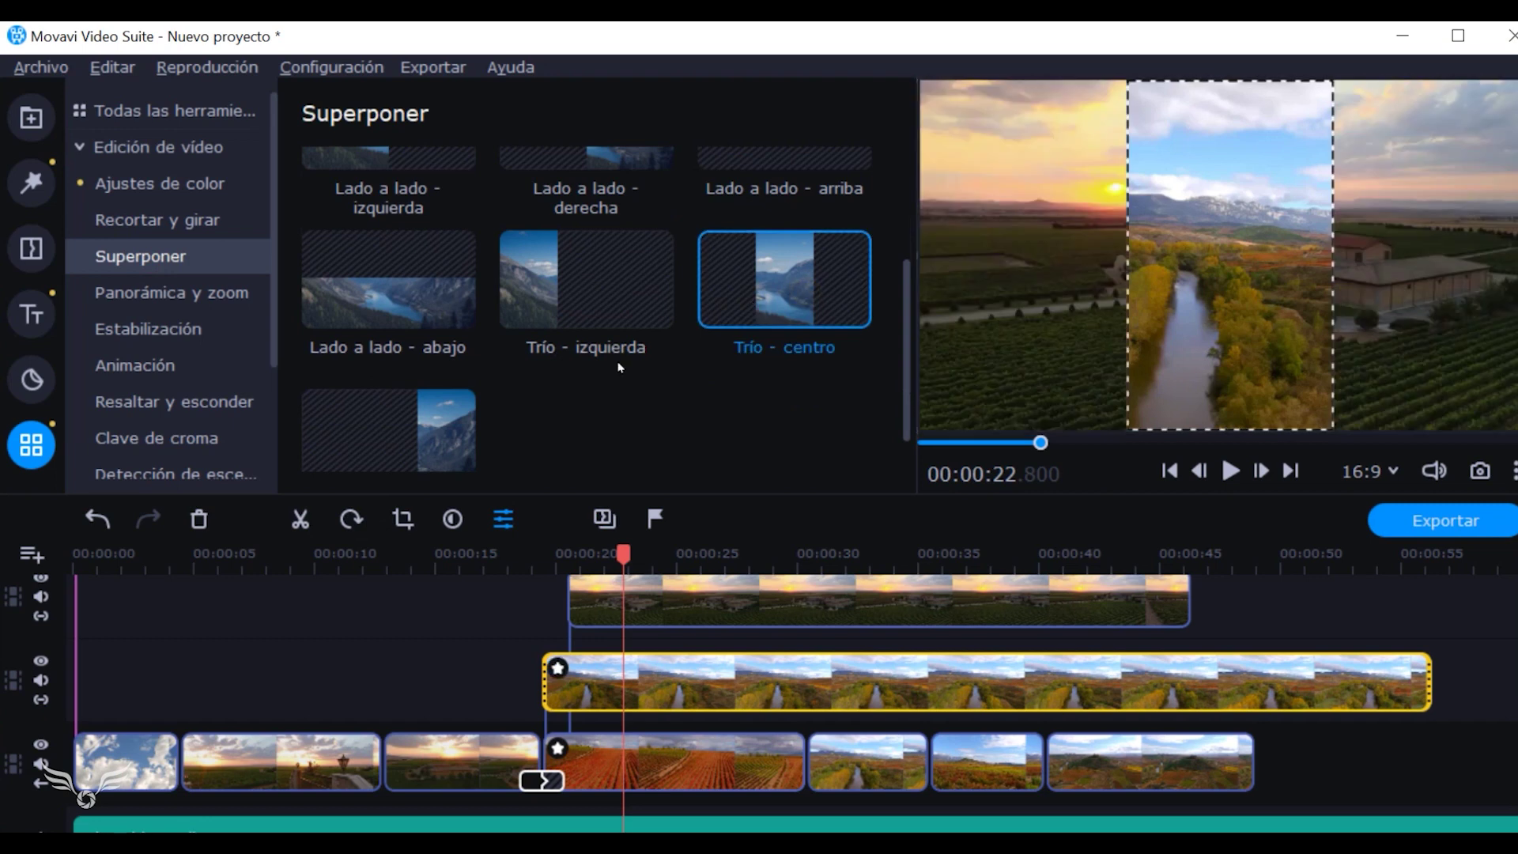
Align the DJI_0471 overlay with the start of the red vineyard clip and set its layout to the right third.
{"action": "left_click_drag", "start_coordinate": [671, 601], "coordinate": [645, 601]}
{"action": "left_click", "coordinate": [728, 601]}
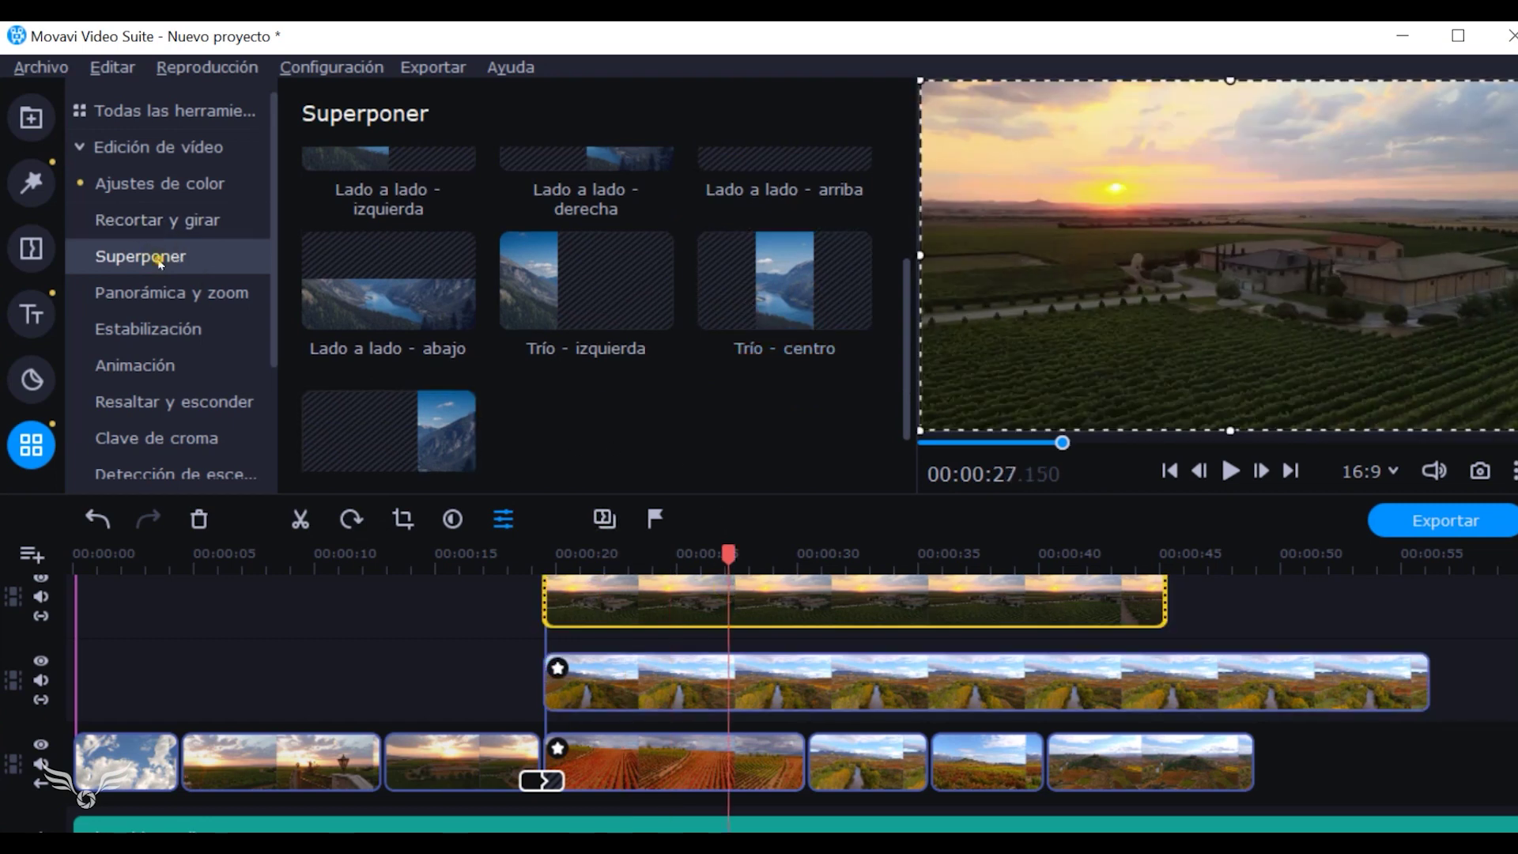
{"action": "left_click", "coordinate": [433, 427]}
Trim both overlay clips to about 6 seconds, with the vineyard clip split at their end, and play the three-way split screen.
{"action": "left_click", "coordinate": [550, 558]}
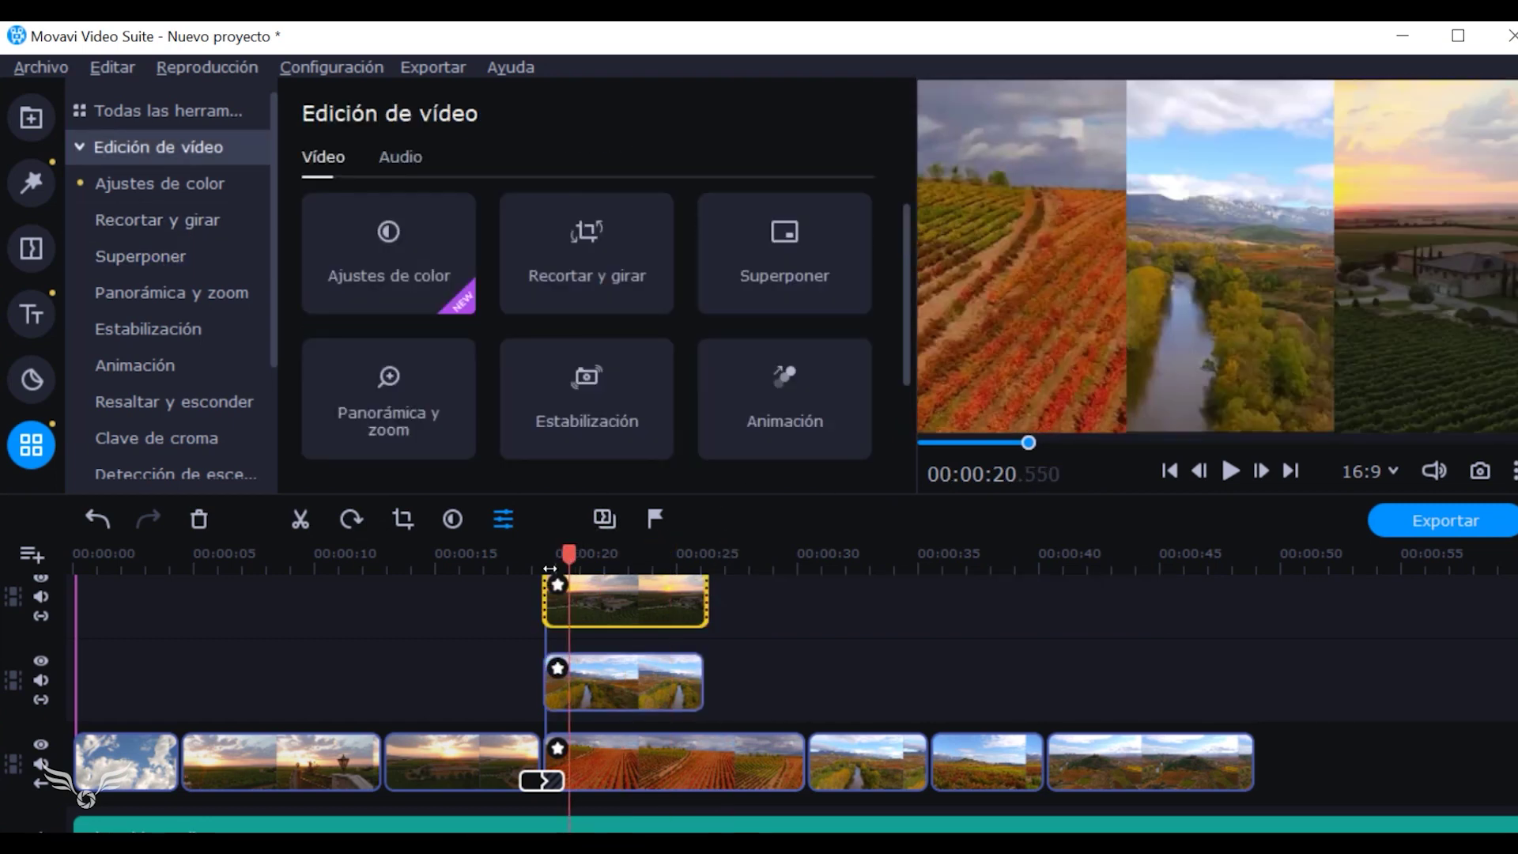
{"action": "key", "text": "space"}
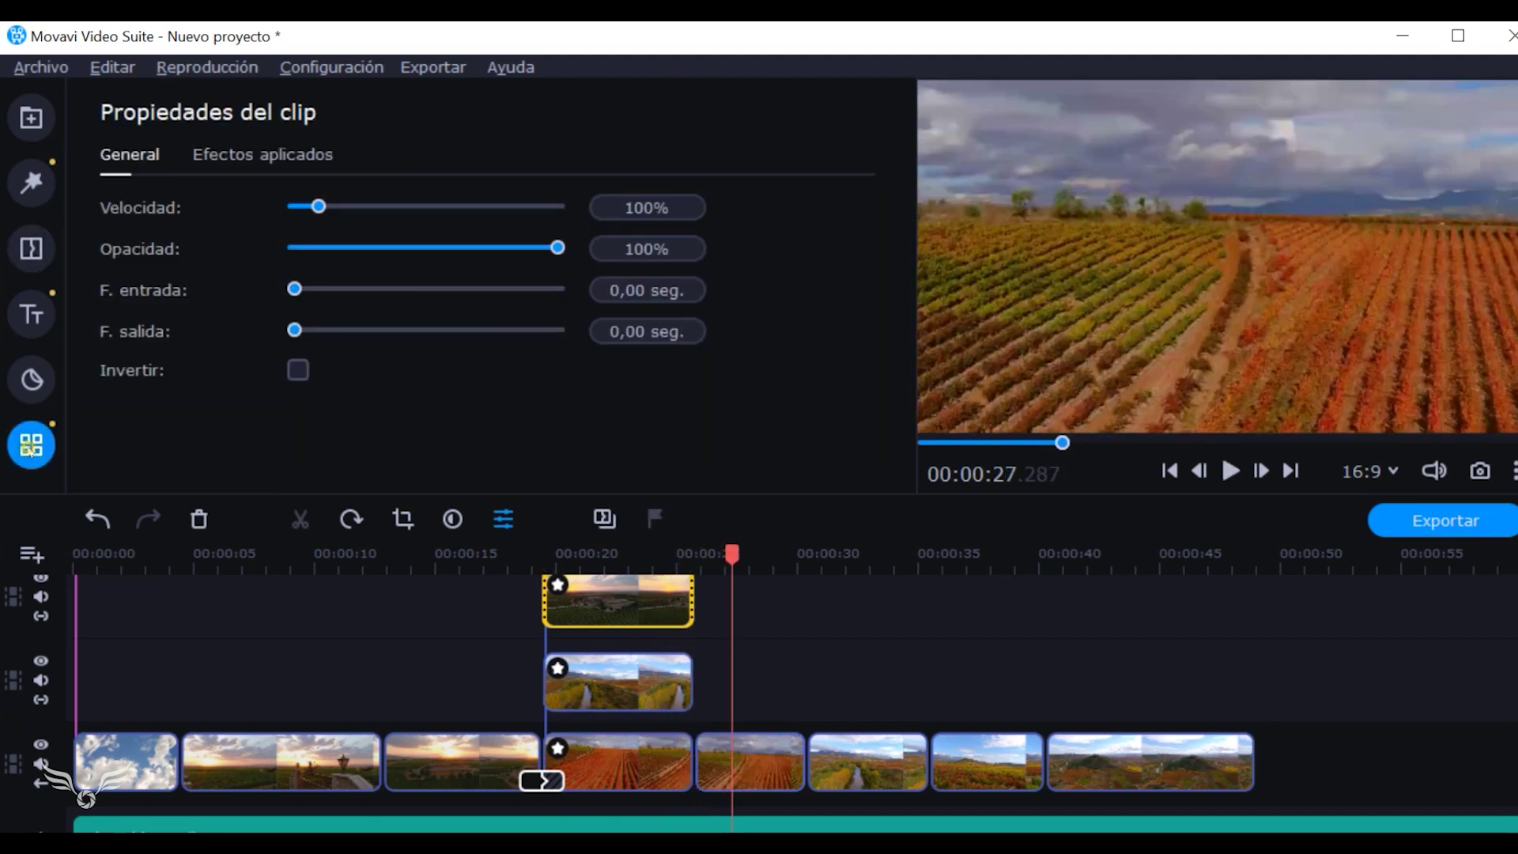
Apply the De abajo a arriba pan to the river clip on the main video track, adjust its frame and play it.
{"action": "left_click", "coordinate": [31, 446]}
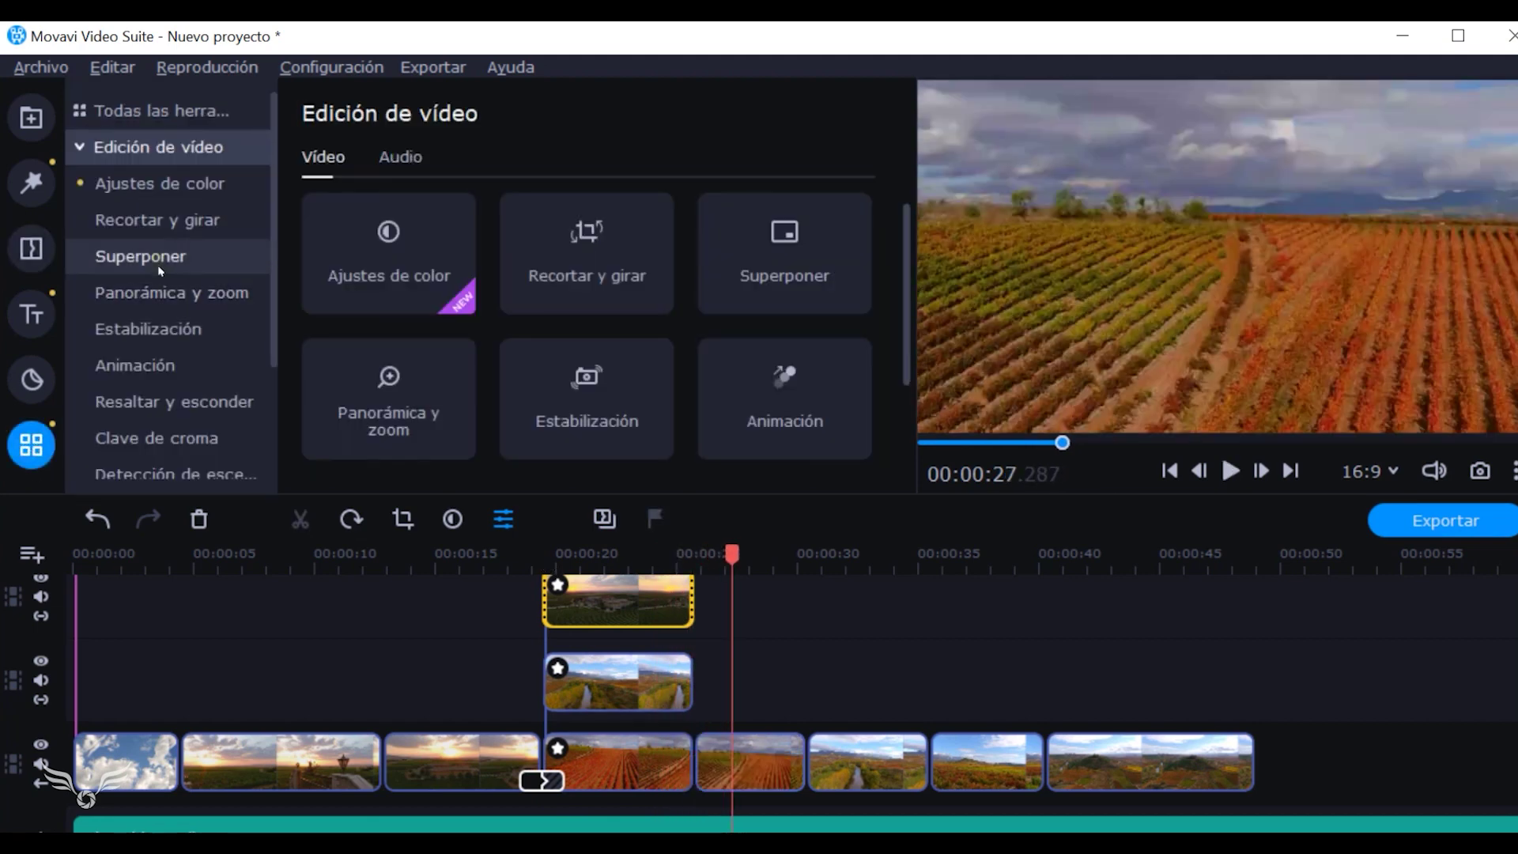
{"action": "left_click", "coordinate": [119, 256]}
{"action": "left_click", "coordinate": [194, 300]}
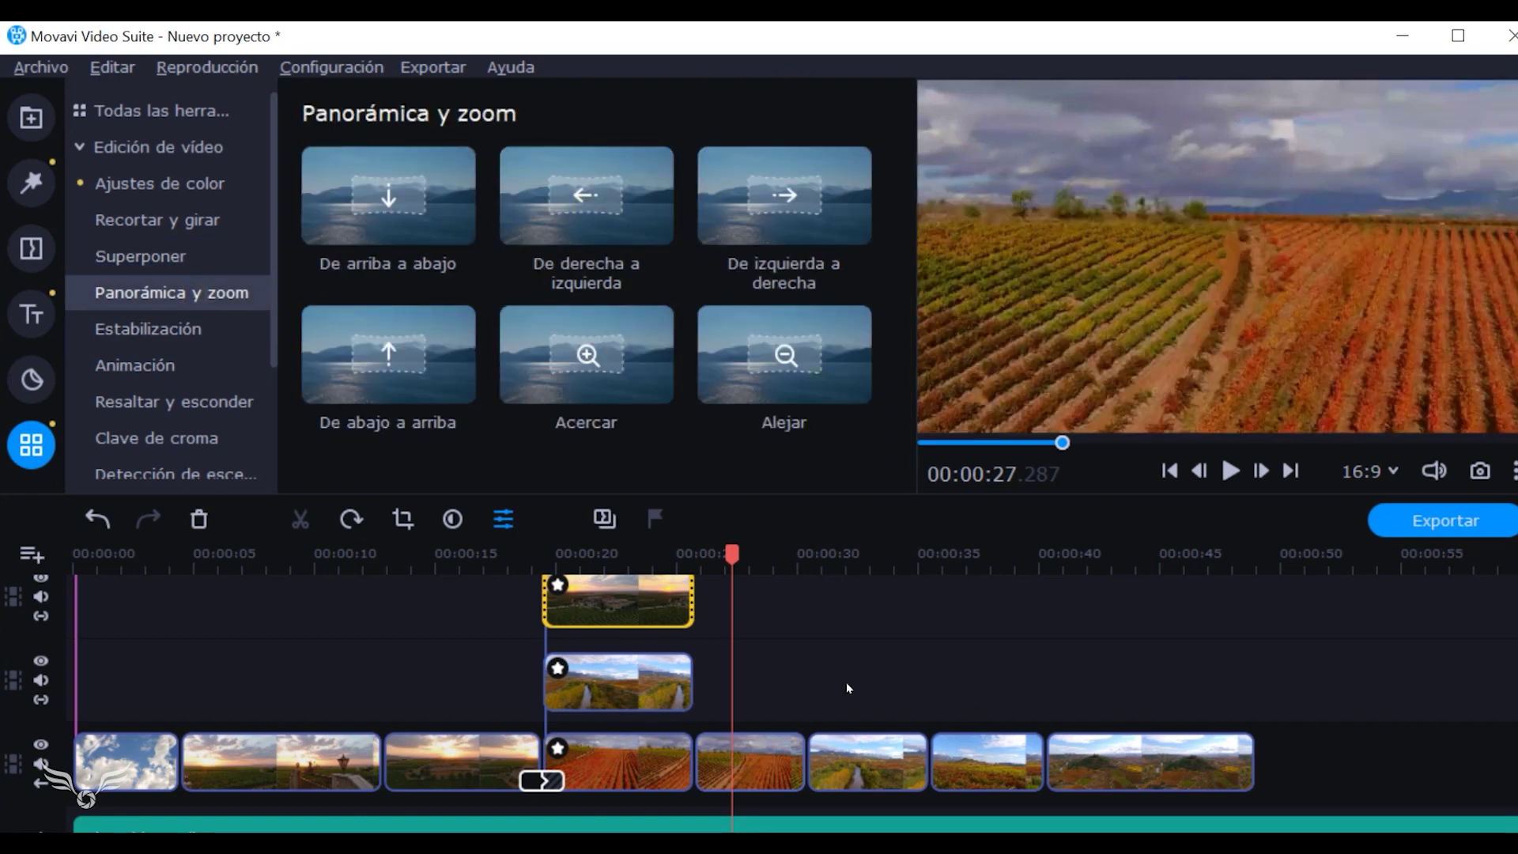
{"action": "left_click_drag", "start_coordinate": [727, 545], "coordinate": [824, 550]}
{"action": "left_click", "coordinate": [894, 758]}
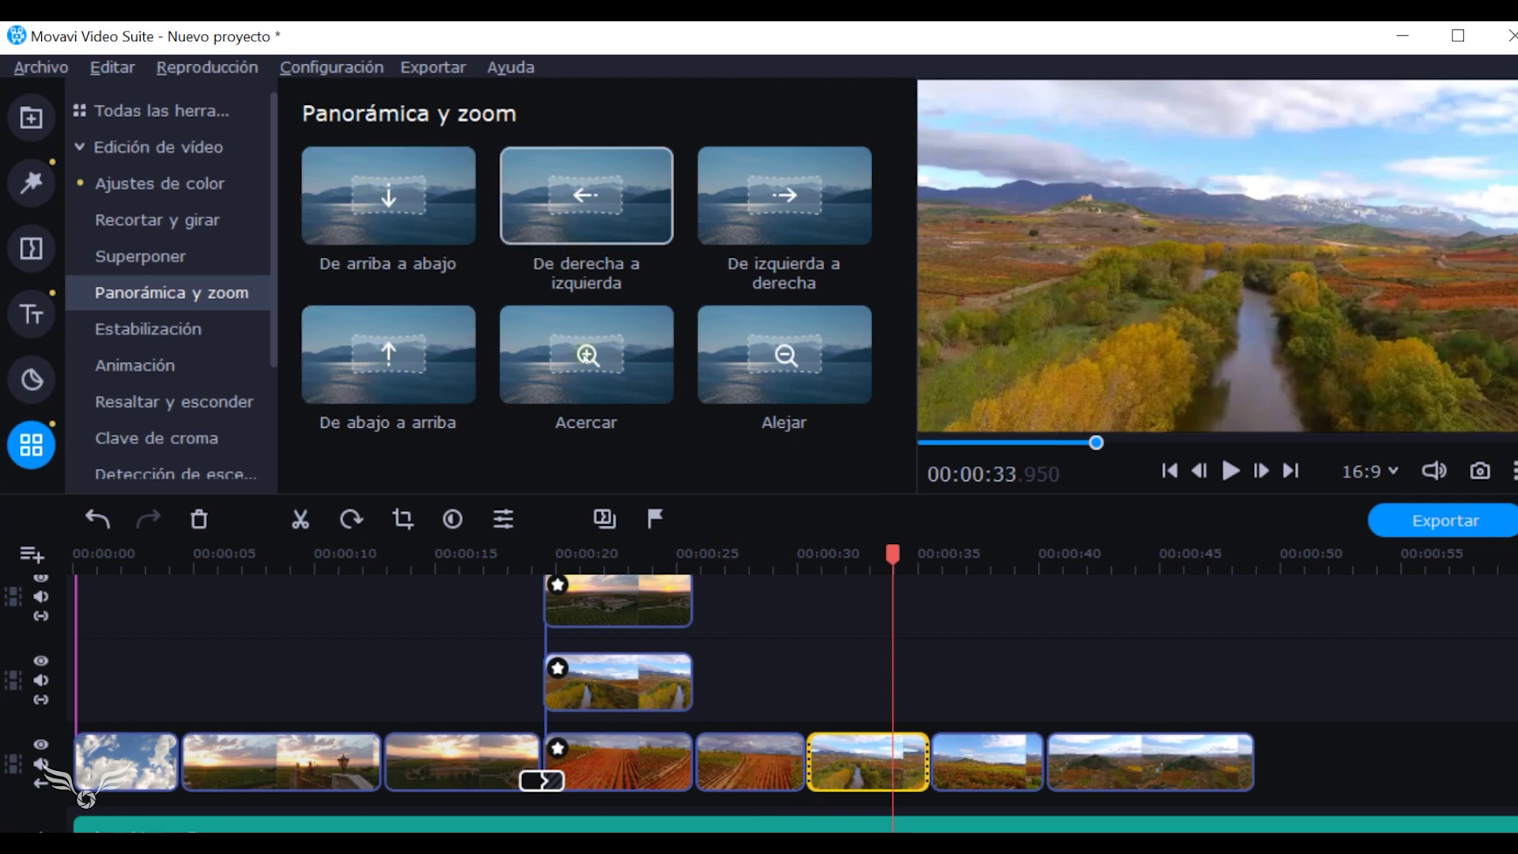
{"action": "left_click_drag", "start_coordinate": [409, 354], "coordinate": [832, 755]}
{"action": "left_click_drag", "start_coordinate": [1175, 229], "coordinate": [1174, 260]}
{"action": "left_click_drag", "start_coordinate": [881, 539], "coordinate": [801, 573]}
{"action": "key", "text": "space"}
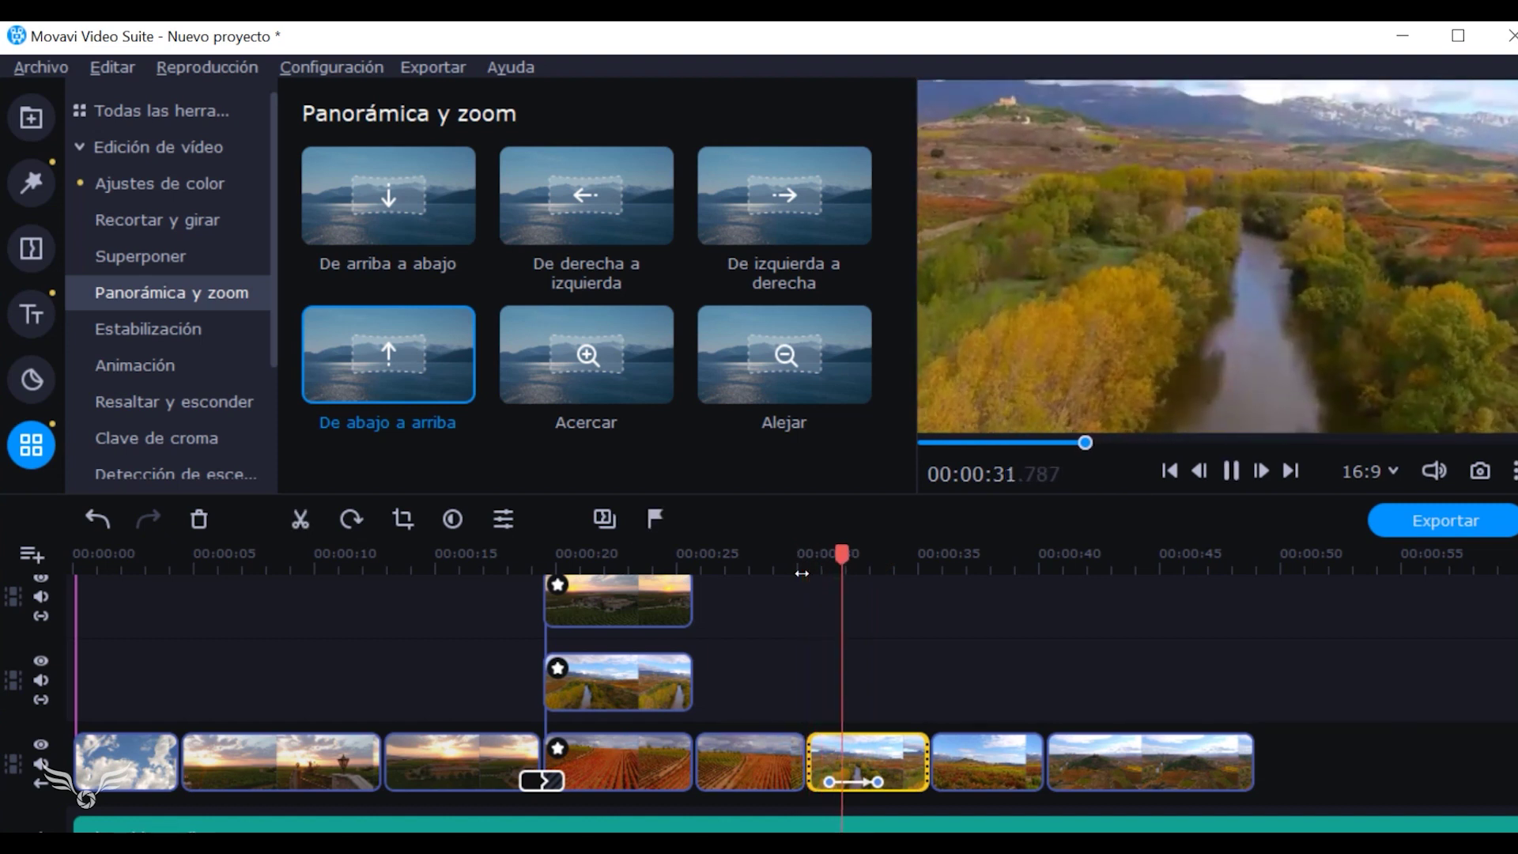
{"action": "key", "text": "space"}
Extend the pan's start and end points to cover the whole river clip, and play the result.
{"action": "left_click_drag", "start_coordinate": [879, 783], "coordinate": [929, 783]}
{"action": "left_click_drag", "start_coordinate": [829, 783], "coordinate": [806, 782]}
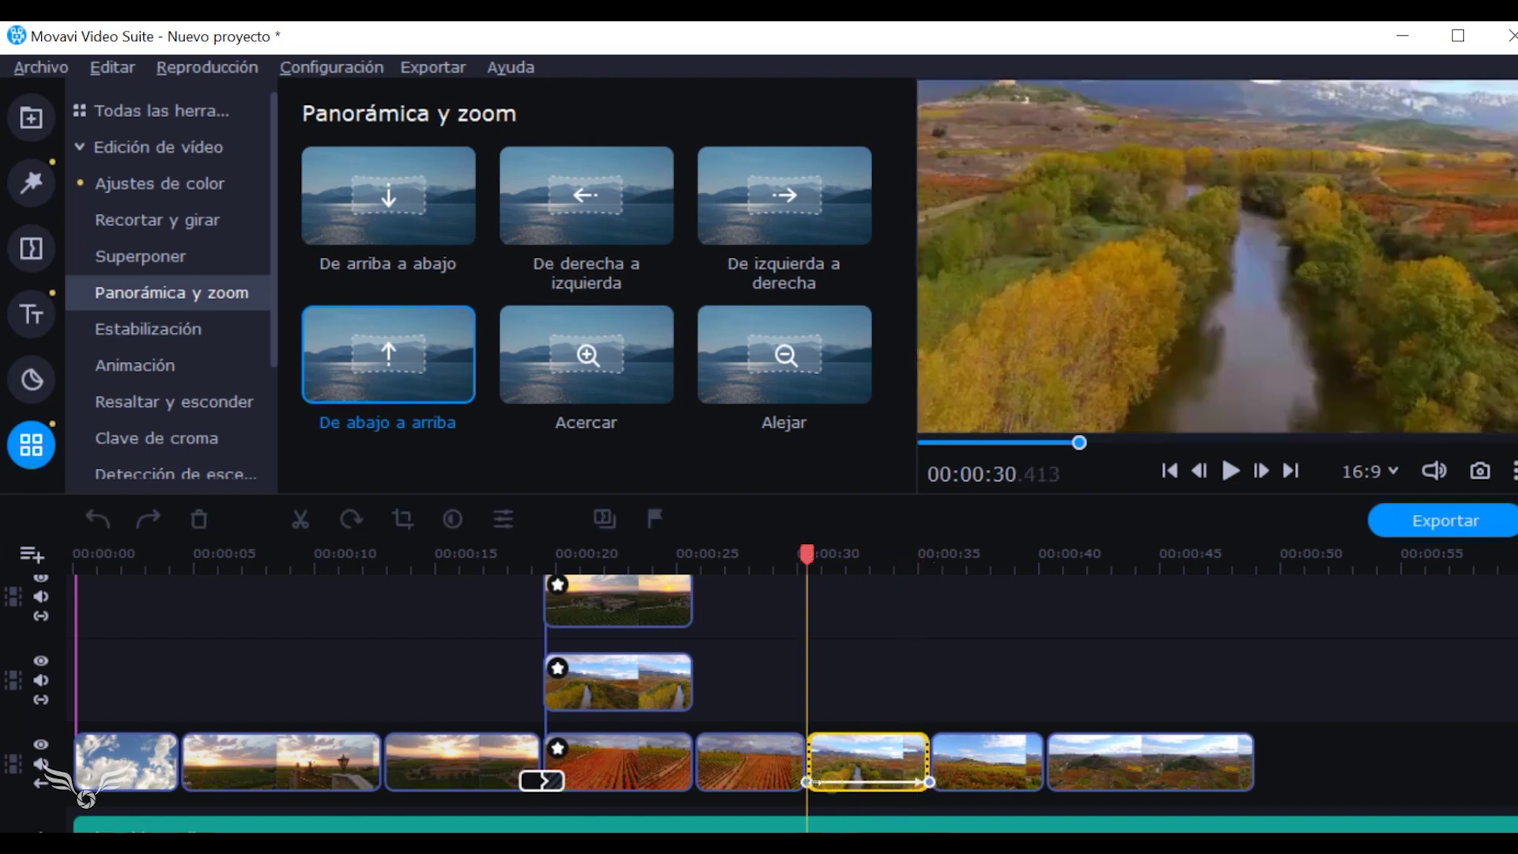
{"action": "left_click", "coordinate": [930, 783]}
{"action": "left_click", "coordinate": [808, 585]}
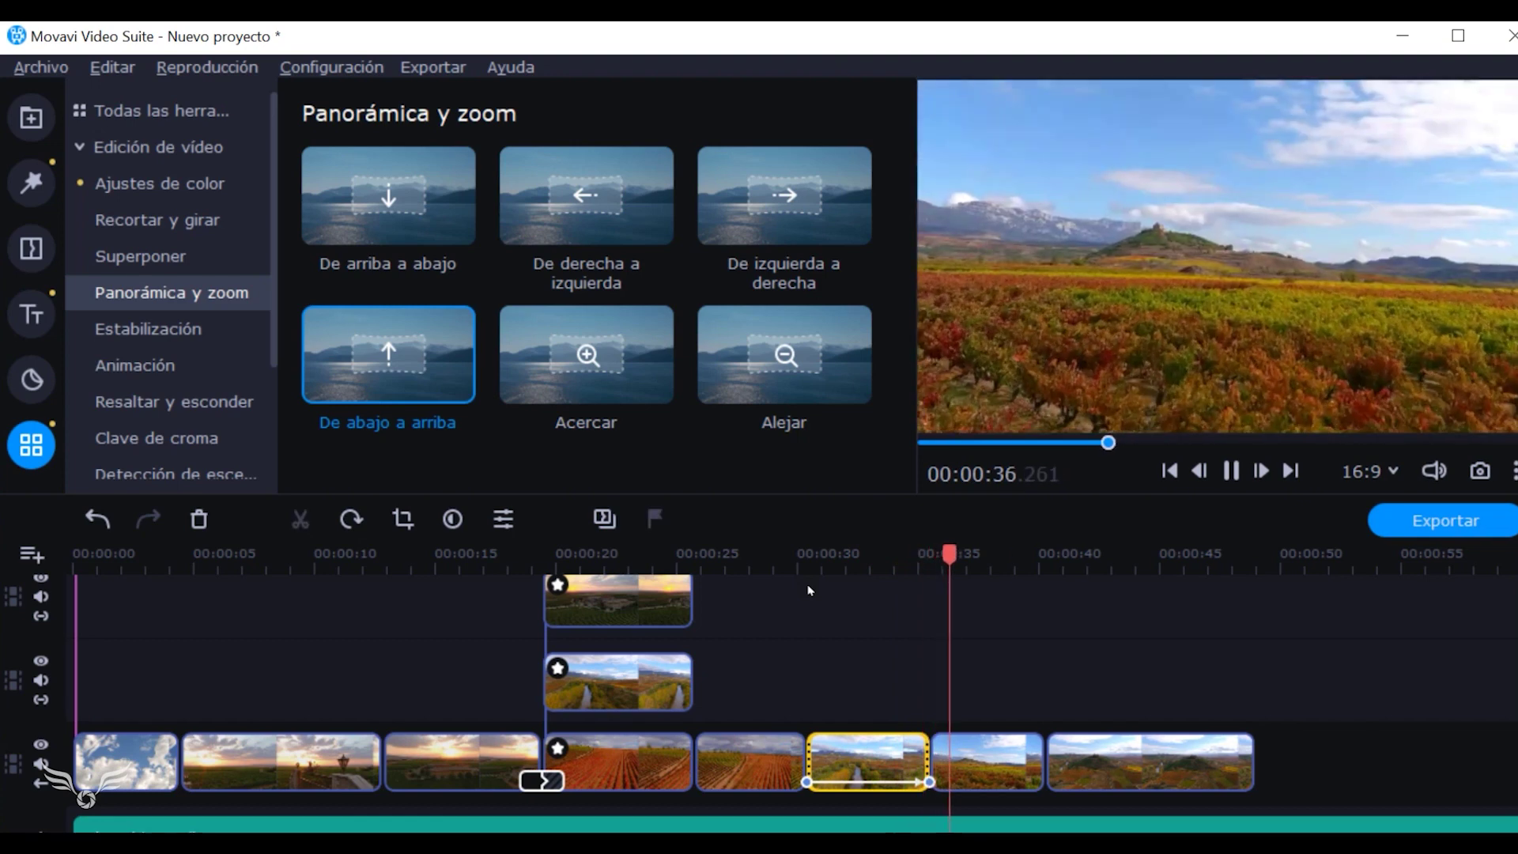
{"action": "key", "text": "space"}
Examine the stabilization tool, the animation presets and the Resaltar y esconder options for the river clip.
{"action": "left_click", "coordinate": [153, 330]}
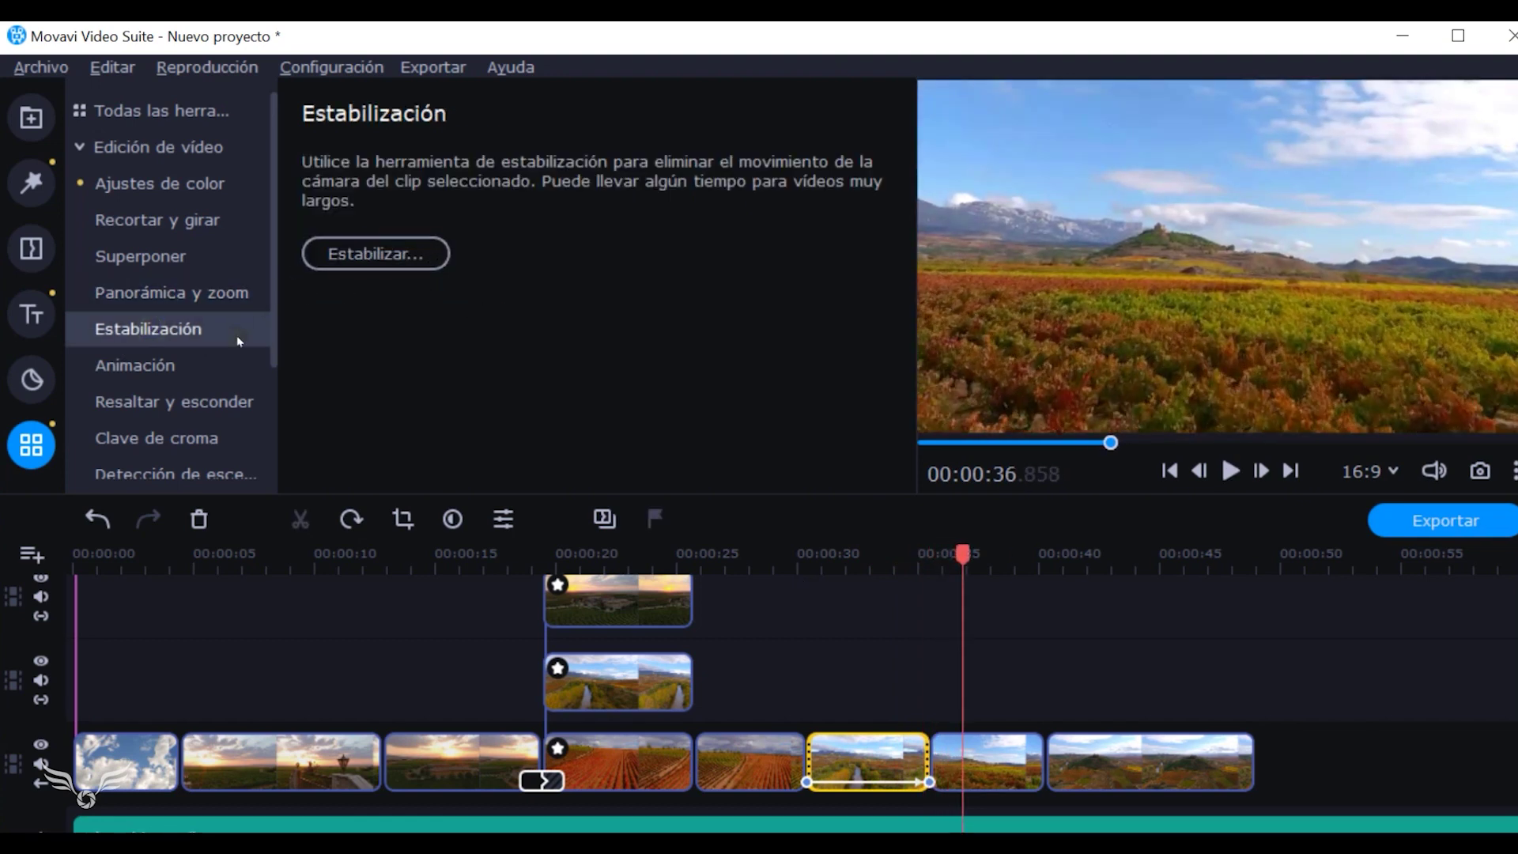
{"action": "left_click", "coordinate": [152, 369]}
{"action": "scroll", "coordinate": [152, 369], "scroll_direction": "down", "scroll_amount": 1}
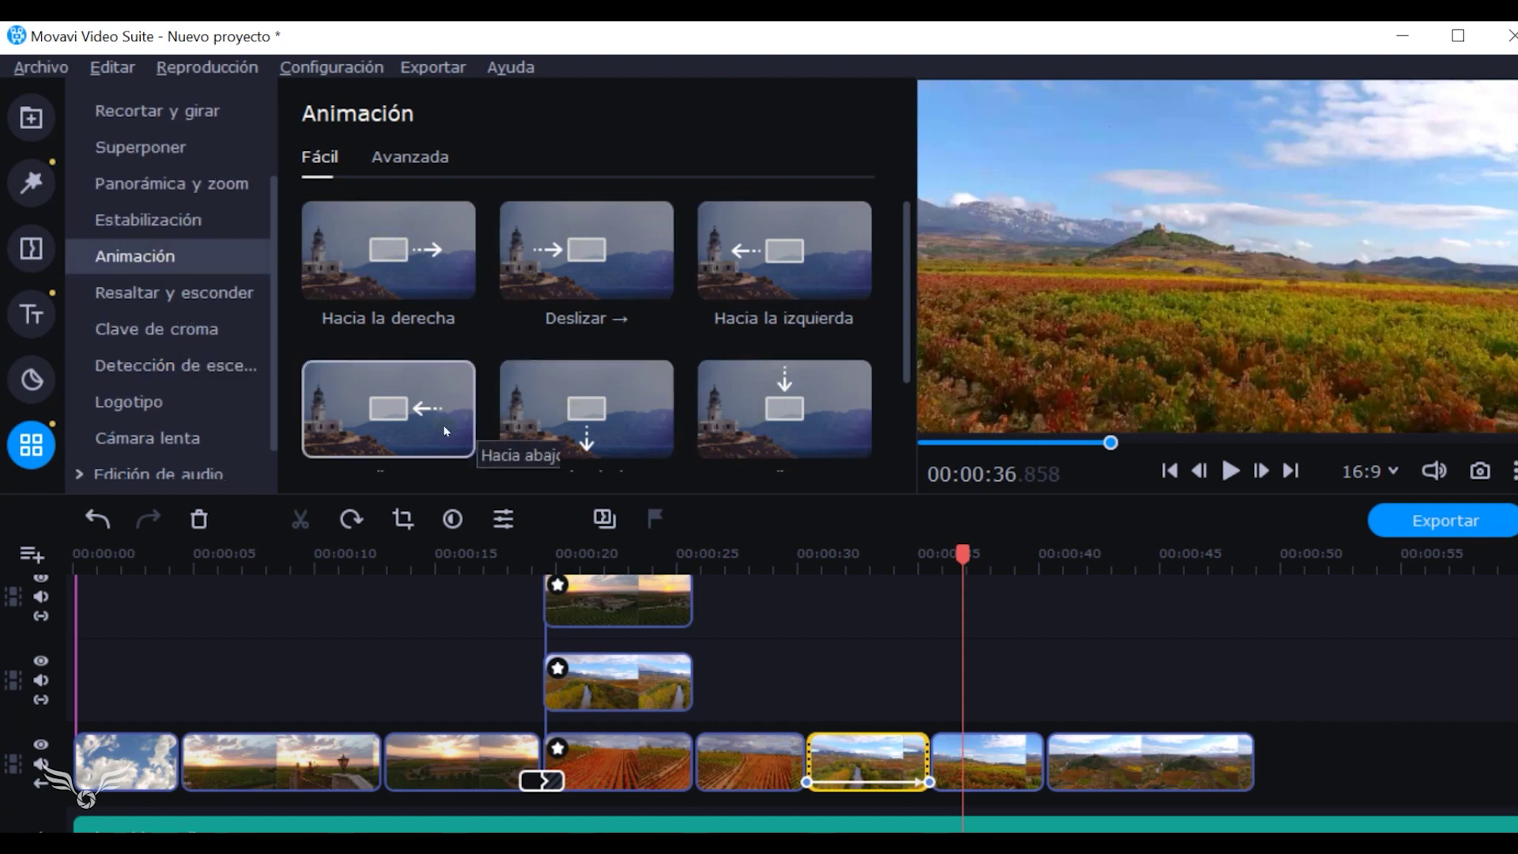
{"action": "scroll", "coordinate": [546, 396], "scroll_direction": "down", "scroll_amount": 1}
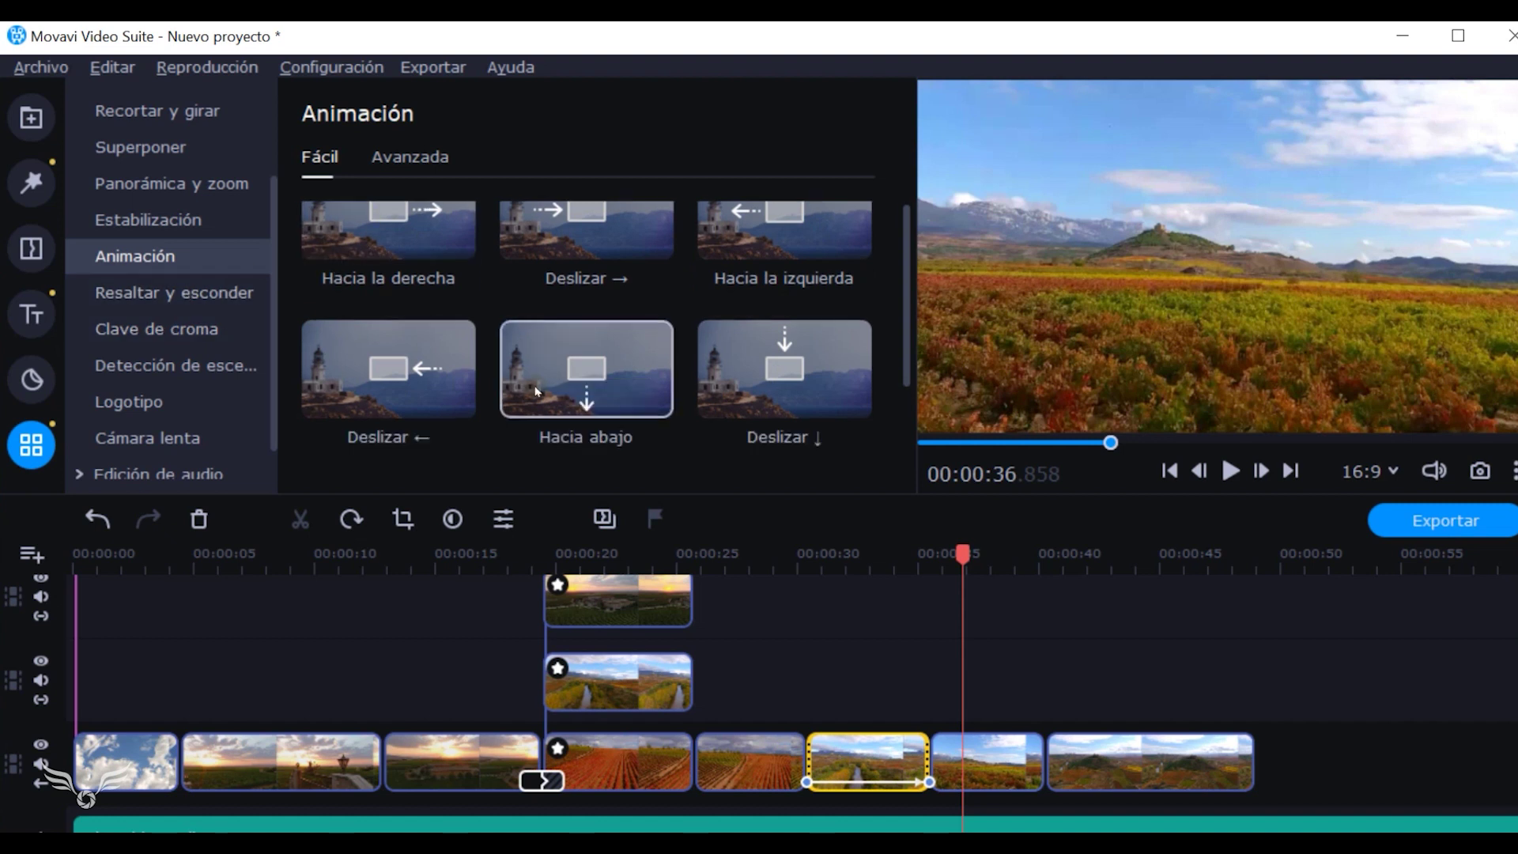
{"action": "scroll", "coordinate": [536, 390], "scroll_direction": "down", "scroll_amount": 1}
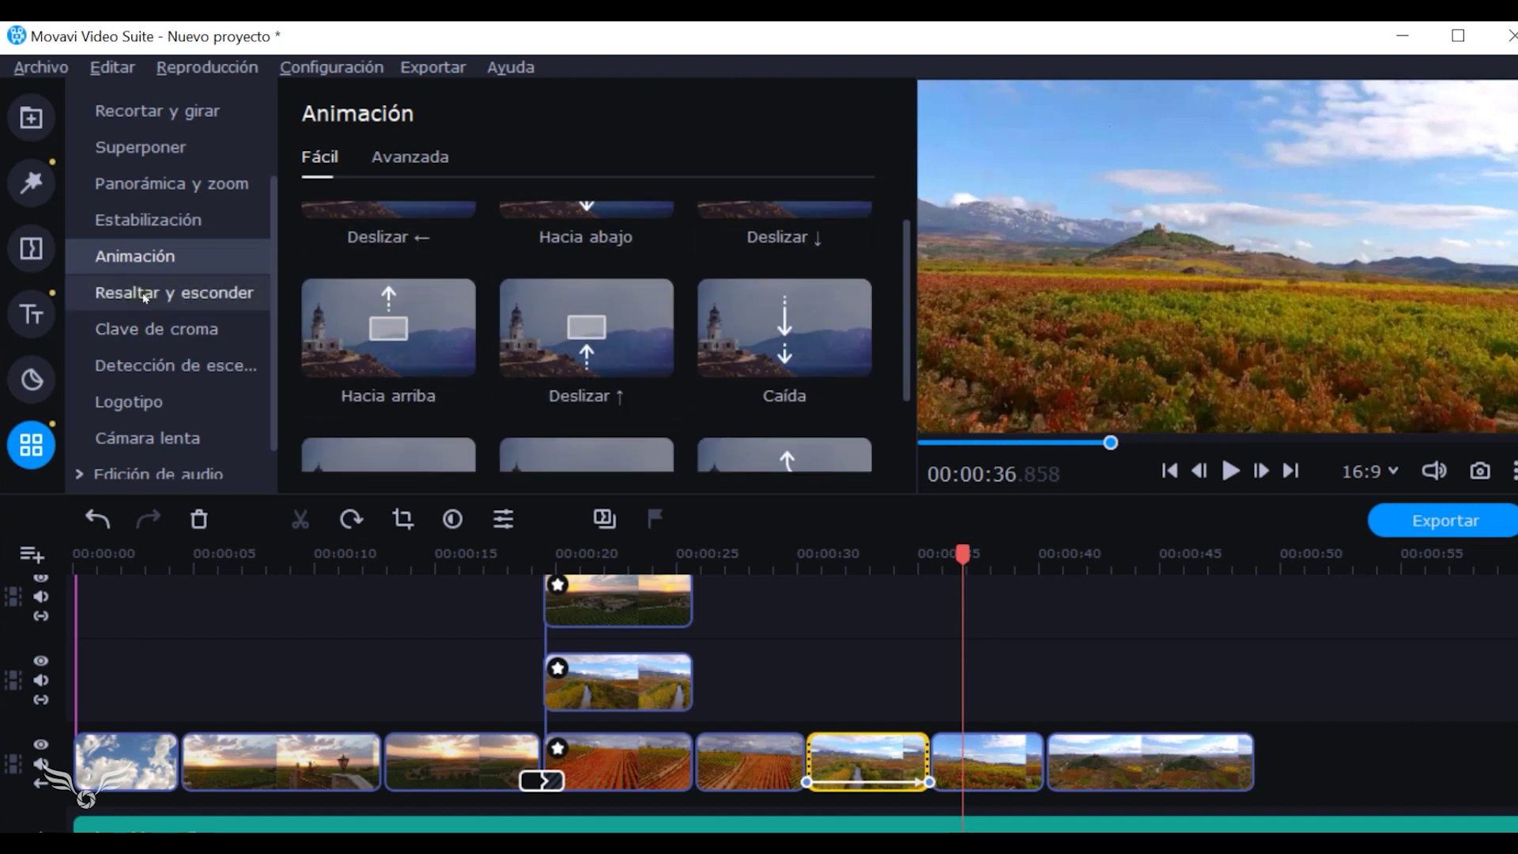
{"action": "left_click", "coordinate": [174, 293]}
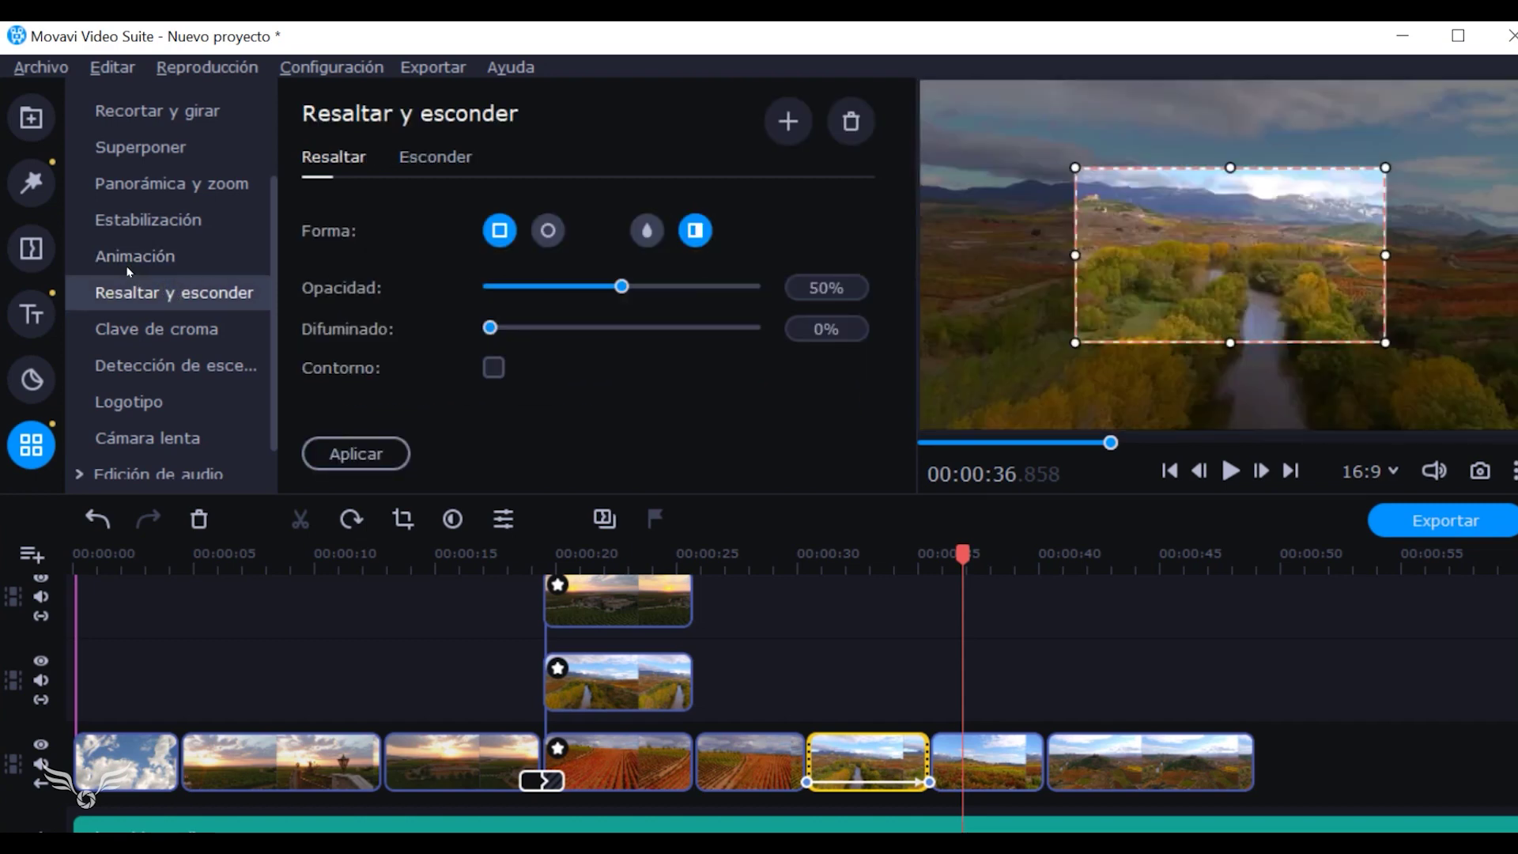
Examine the Clave de croma colour, tolerance, noise, edge and opacity options for the river clip.
{"action": "left_click", "coordinate": [133, 333]}
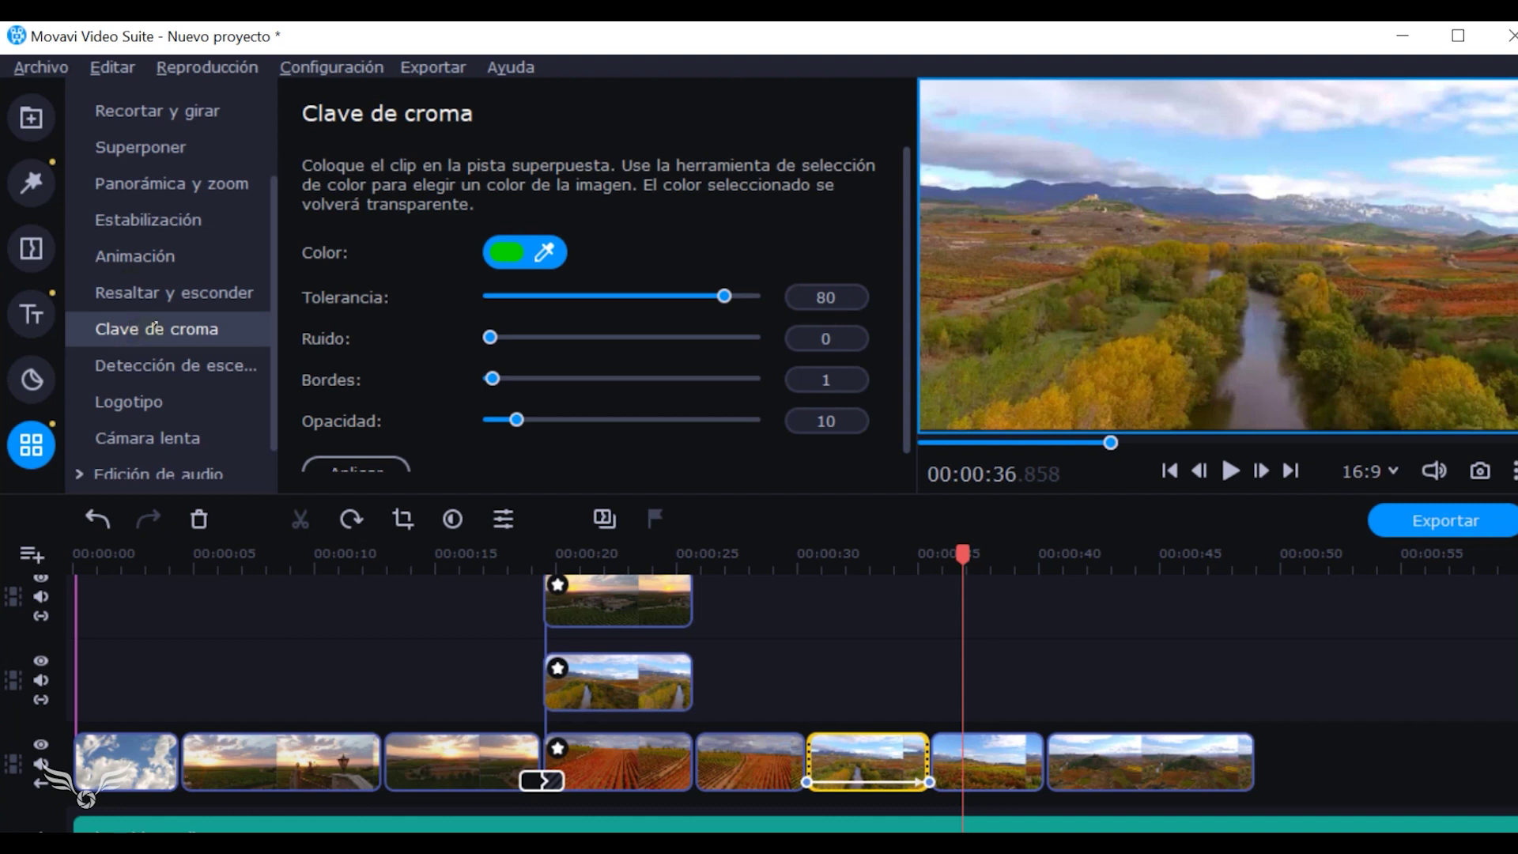
{"action": "left_click", "coordinate": [508, 251]}
{"action": "key", "text": "Down"}
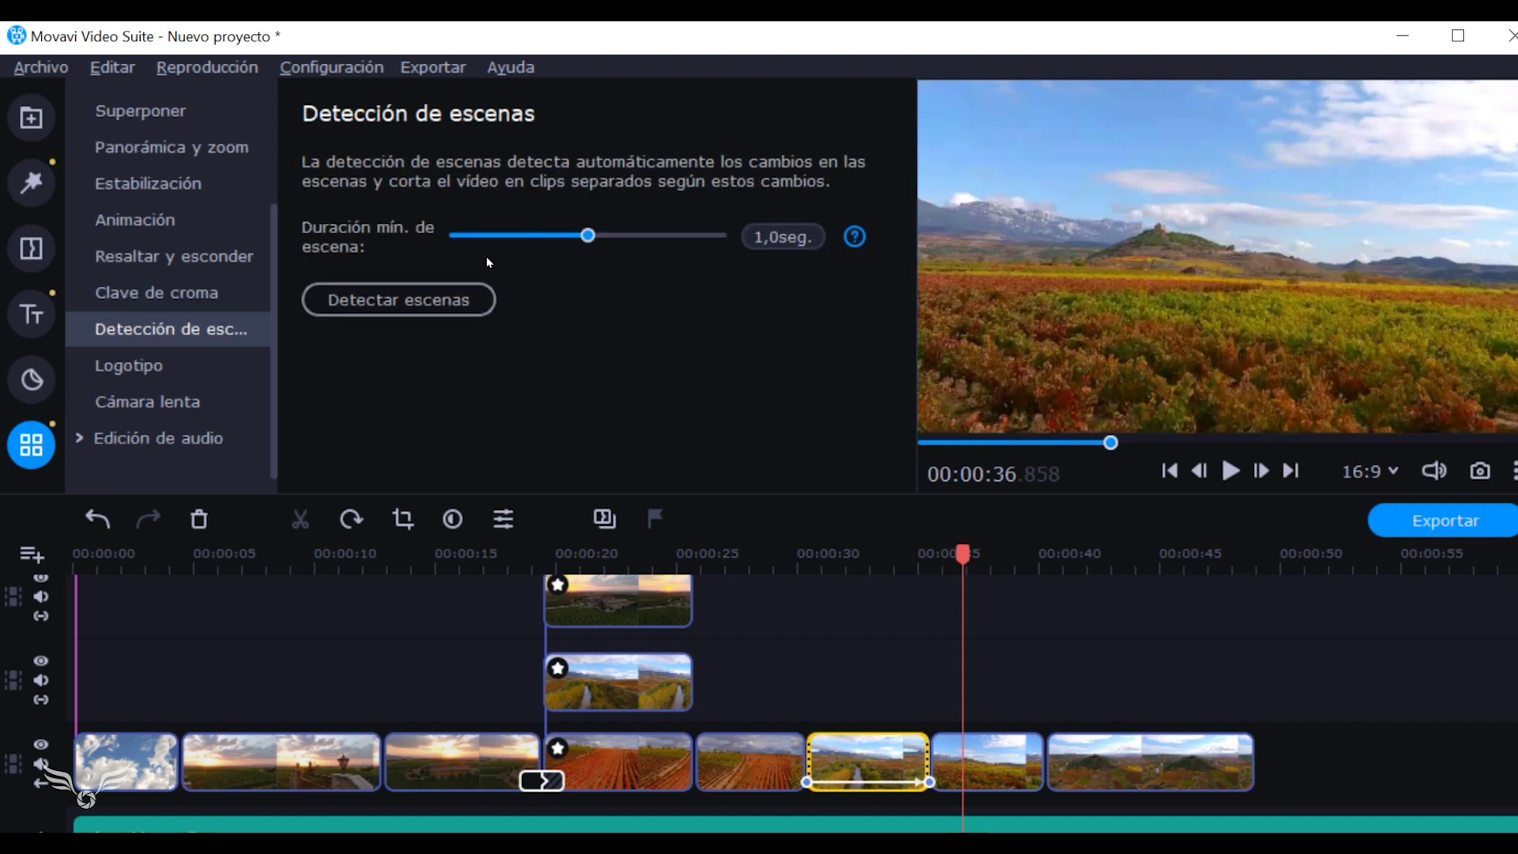
Try to split the river clip by scene detection with a minimum scene duration of 0.8 seconds.
{"action": "left_click_drag", "start_coordinate": [588, 235], "coordinate": [548, 235]}
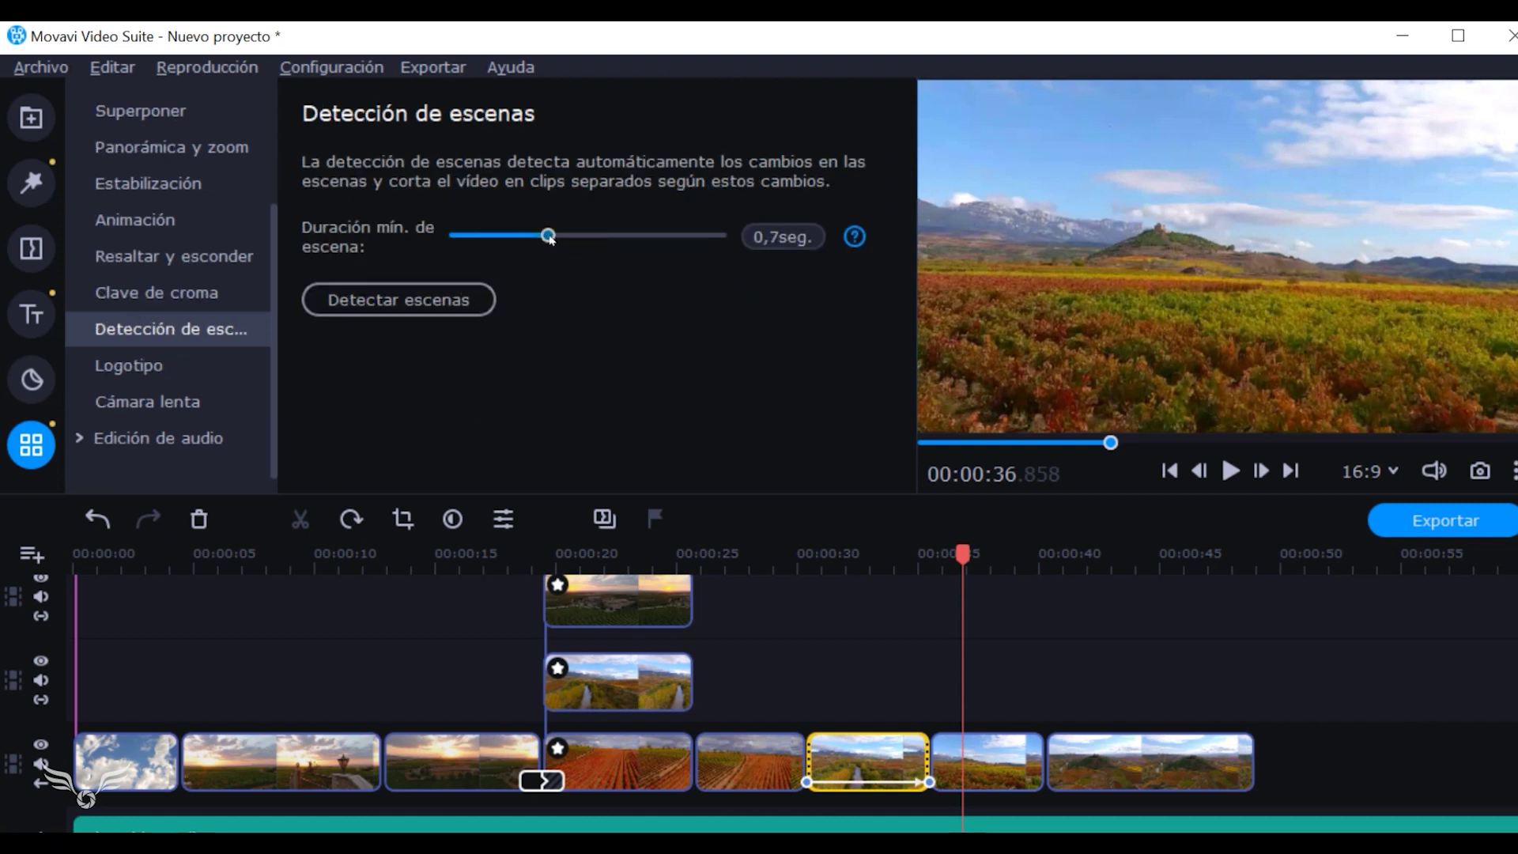
{"action": "left_click", "coordinate": [395, 303]}
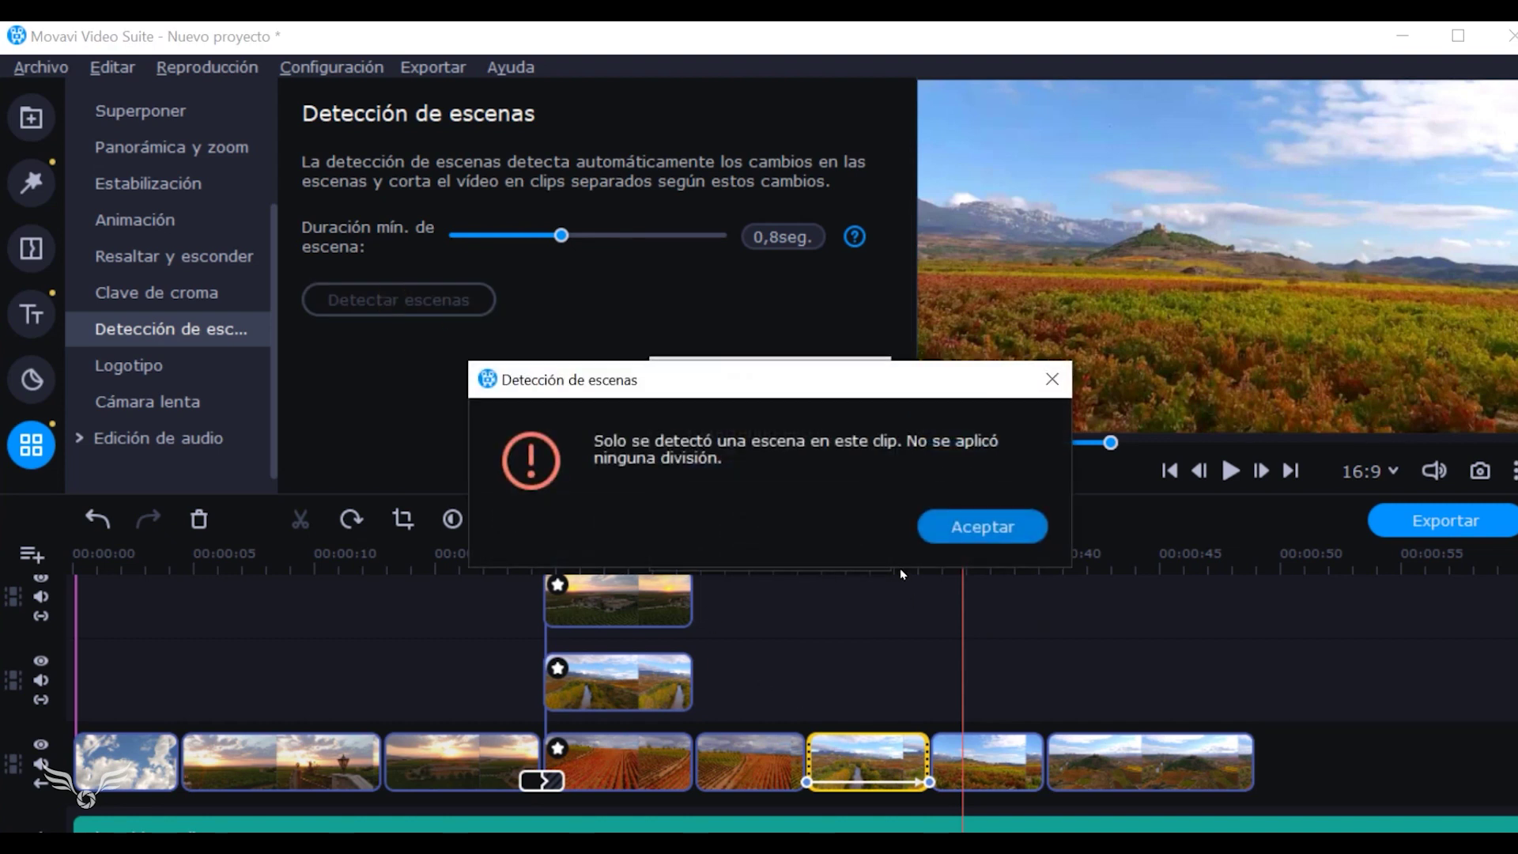
{"action": "left_click", "coordinate": [983, 529]}
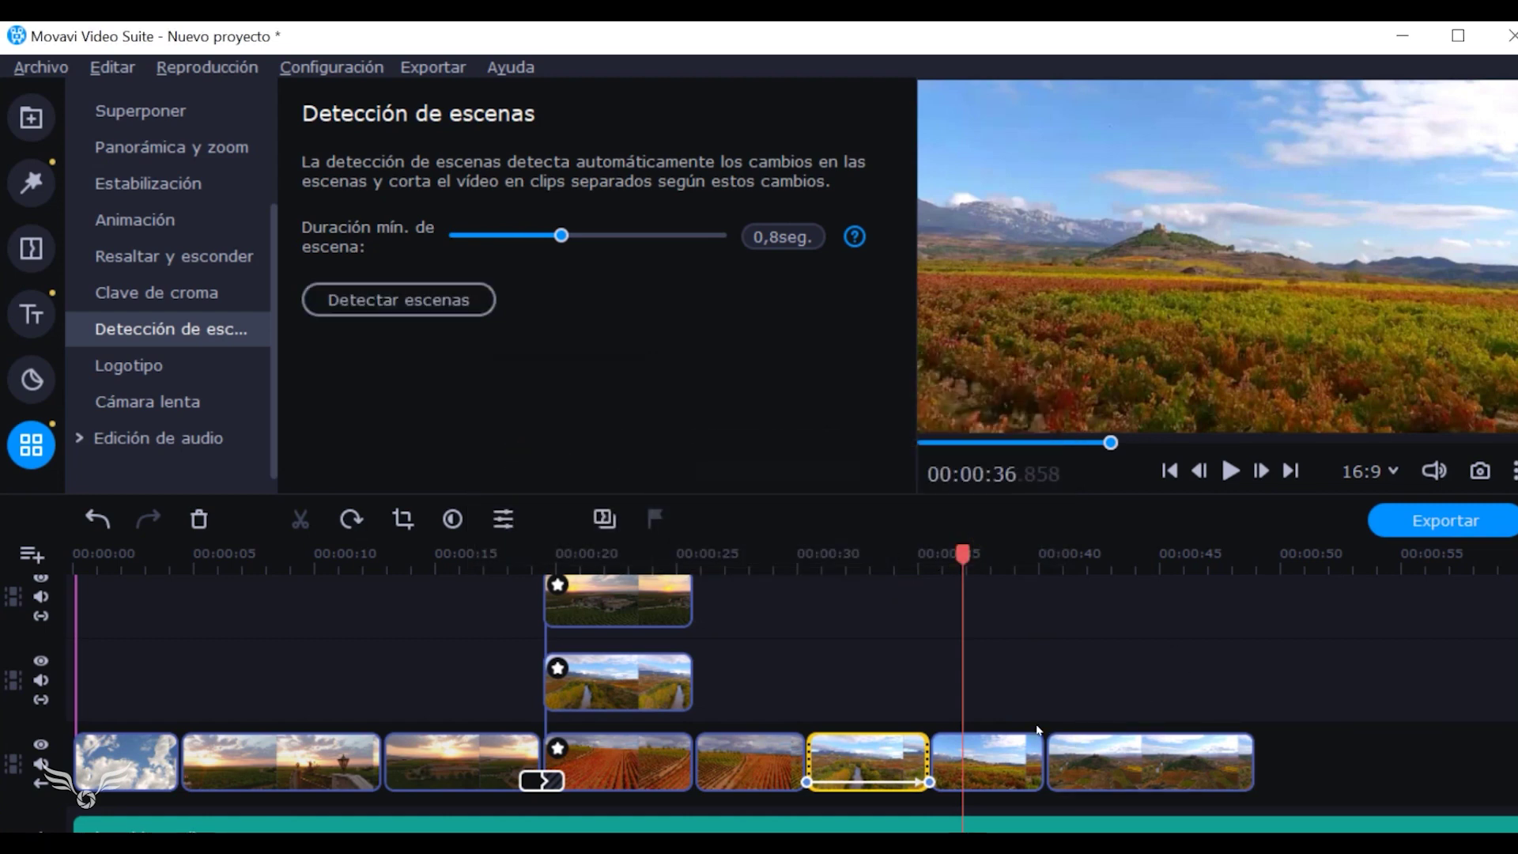
{"action": "left_click_drag", "start_coordinate": [965, 552], "coordinate": [1049, 571]}
{"action": "left_click", "coordinate": [1003, 583]}
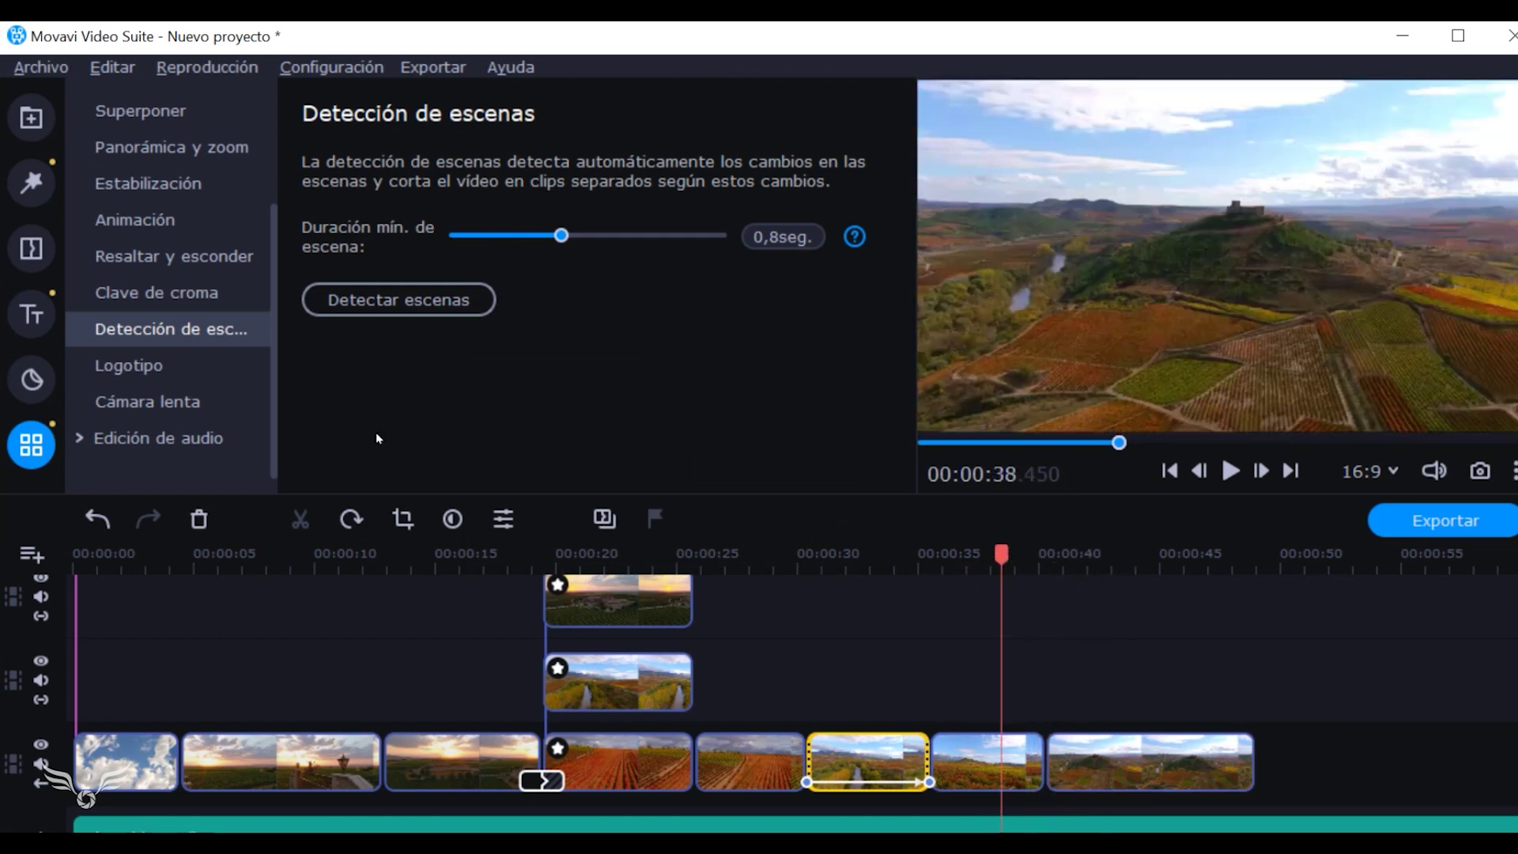
Add the Logo-Drone-Guru-Nuevo-Blanco image to the project as a logo overlay.
{"action": "left_click", "coordinate": [138, 367]}
{"action": "left_click", "coordinate": [398, 235]}
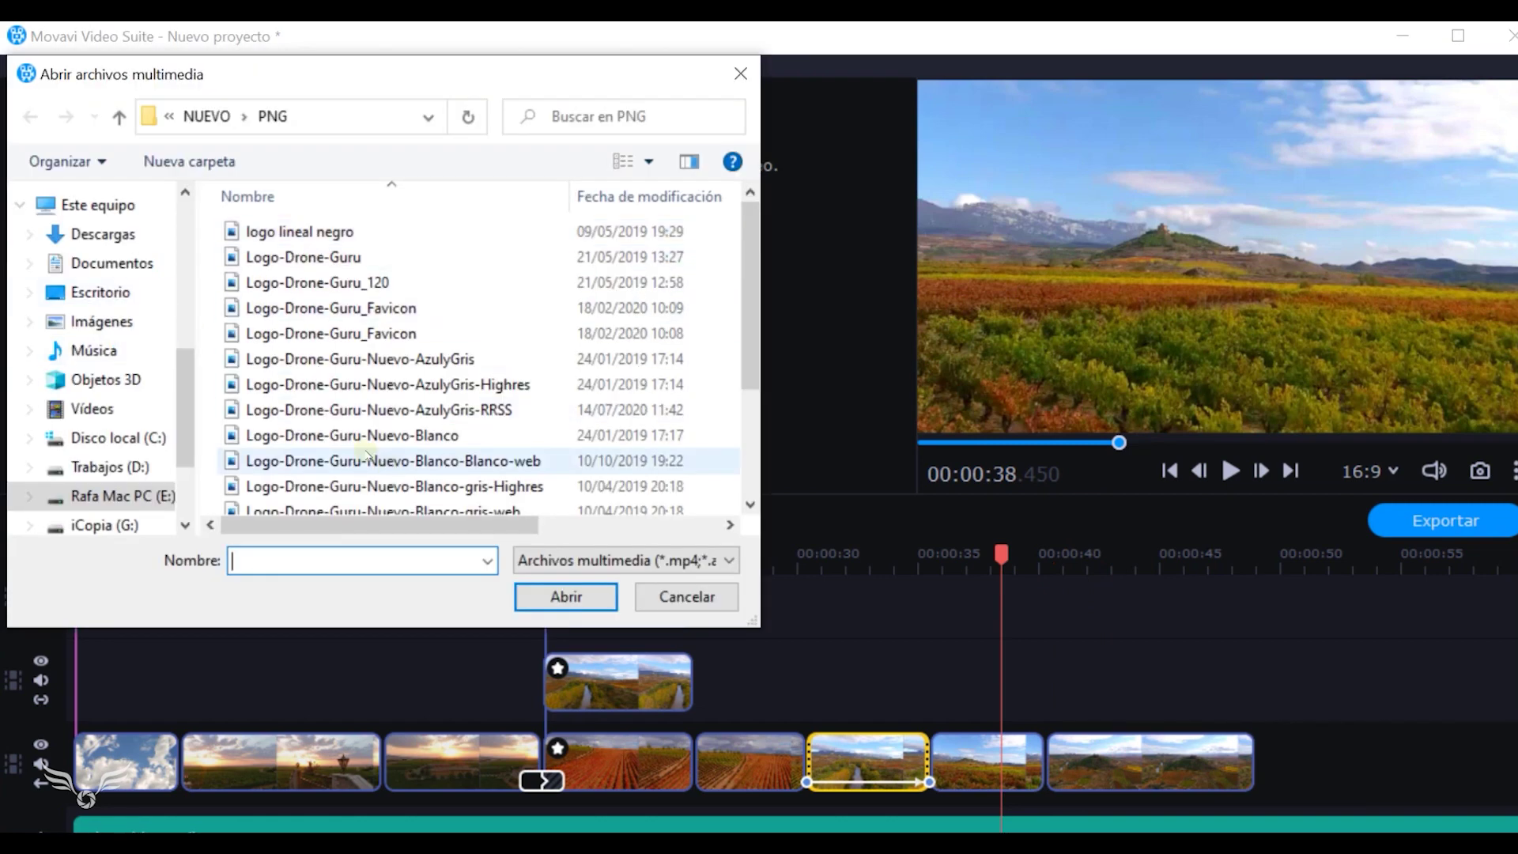
{"action": "double_click", "coordinate": [382, 433]}
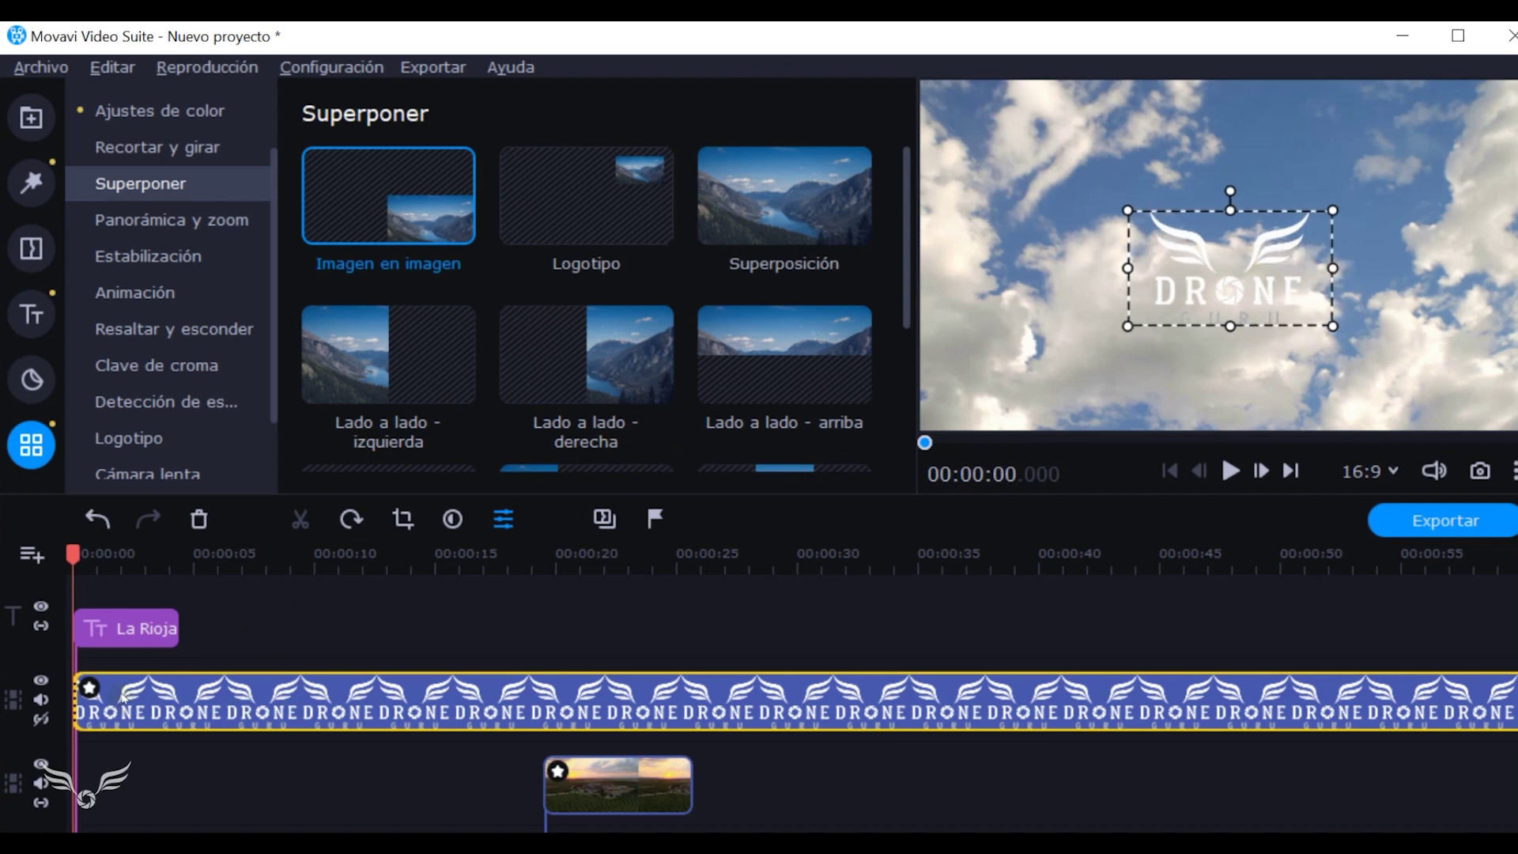
Move the logo clip to start at the end of the La Rioja title, split it at 00:00:09.750 and delete the remainder.
{"action": "left_click_drag", "start_coordinate": [76, 701], "coordinate": [184, 701]}
{"action": "left_click", "coordinate": [308, 556]}
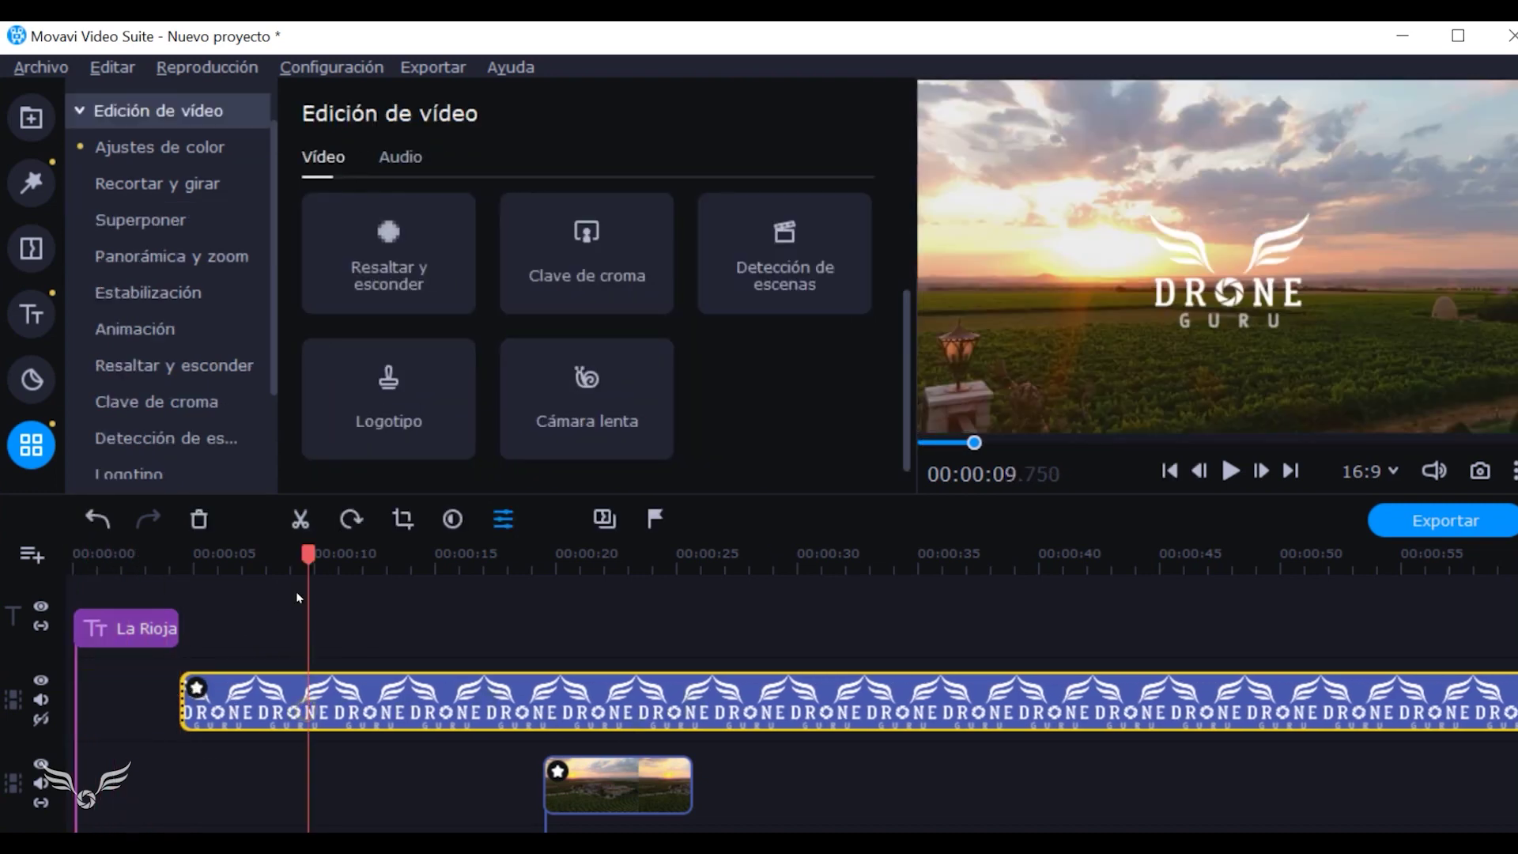
{"action": "left_click", "coordinate": [300, 519]}
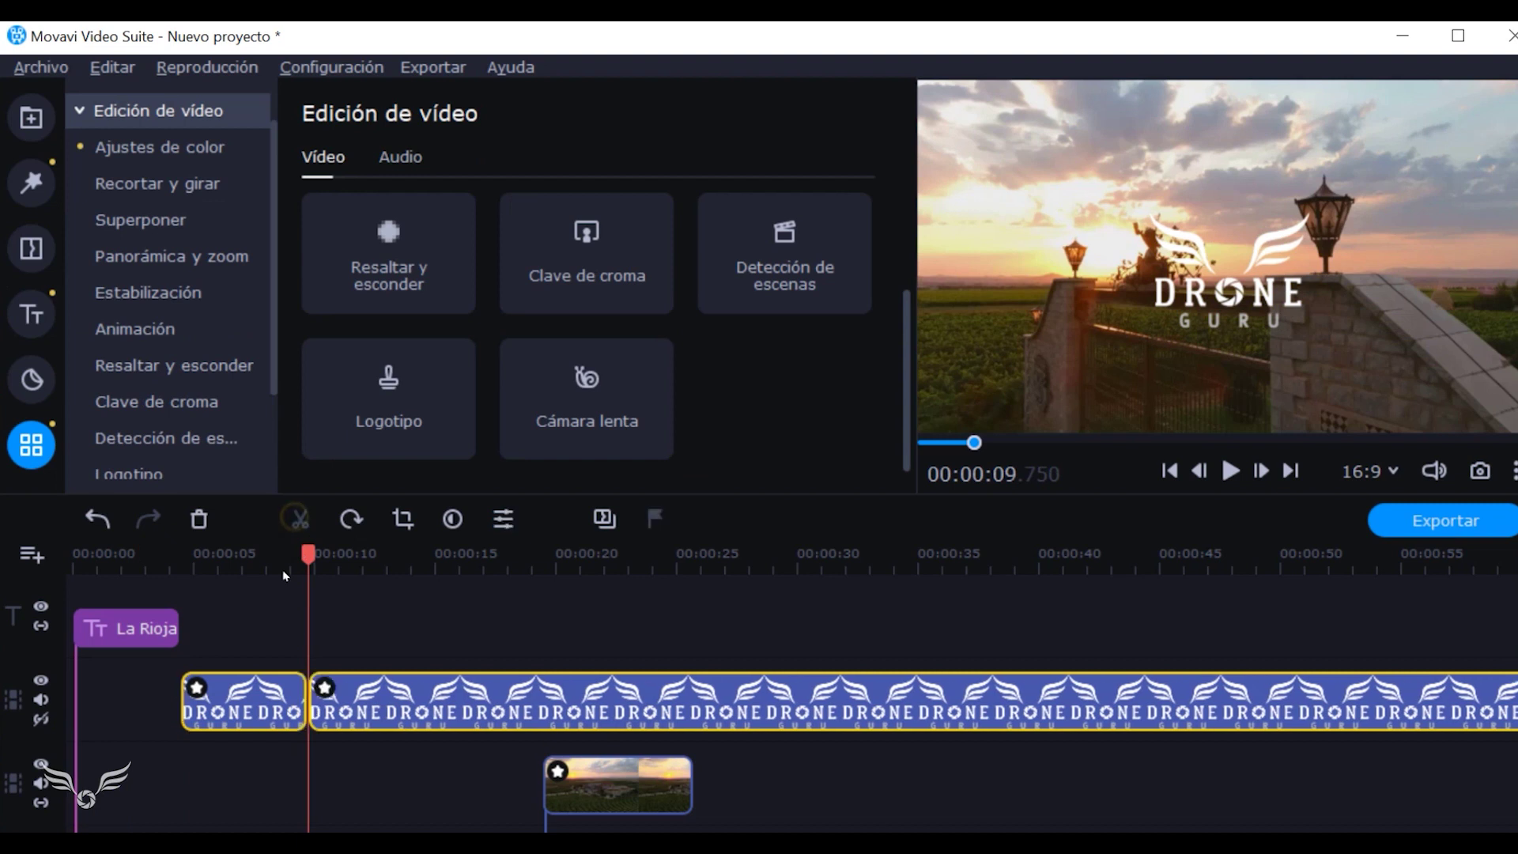
{"action": "left_click", "coordinate": [385, 700]}
{"action": "key", "text": "Delete"}
Apply the Alejar animation to the logo clip, shorten the clip to end at about 8 seconds and review it.
{"action": "scroll", "coordinate": [163, 335], "scroll_direction": "up", "scroll_amount": 1}
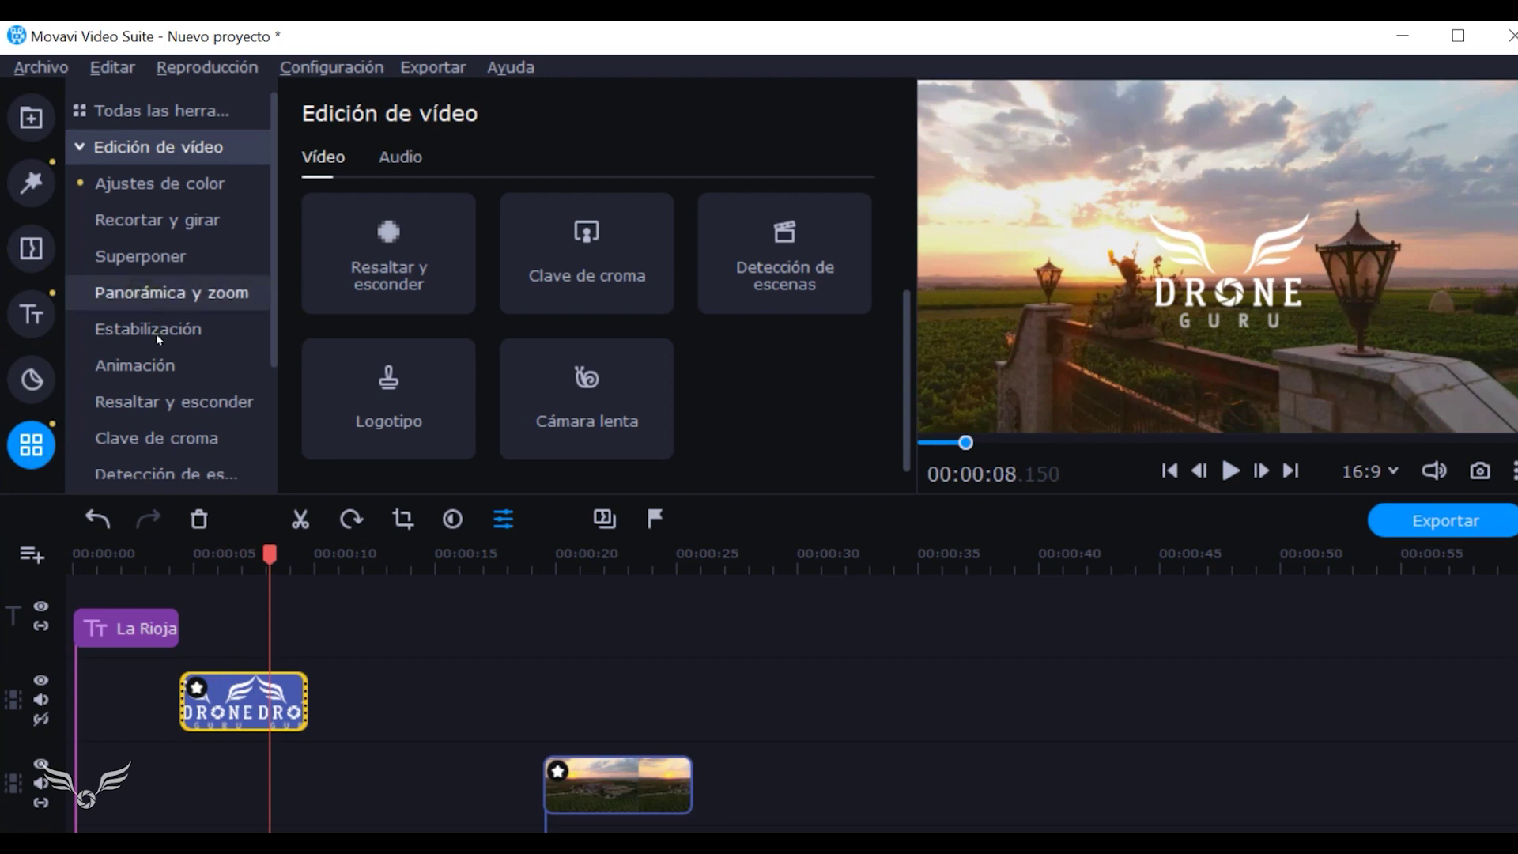
{"action": "left_click", "coordinate": [141, 365]}
{"action": "scroll", "coordinate": [500, 376], "scroll_direction": "up", "scroll_amount": 1}
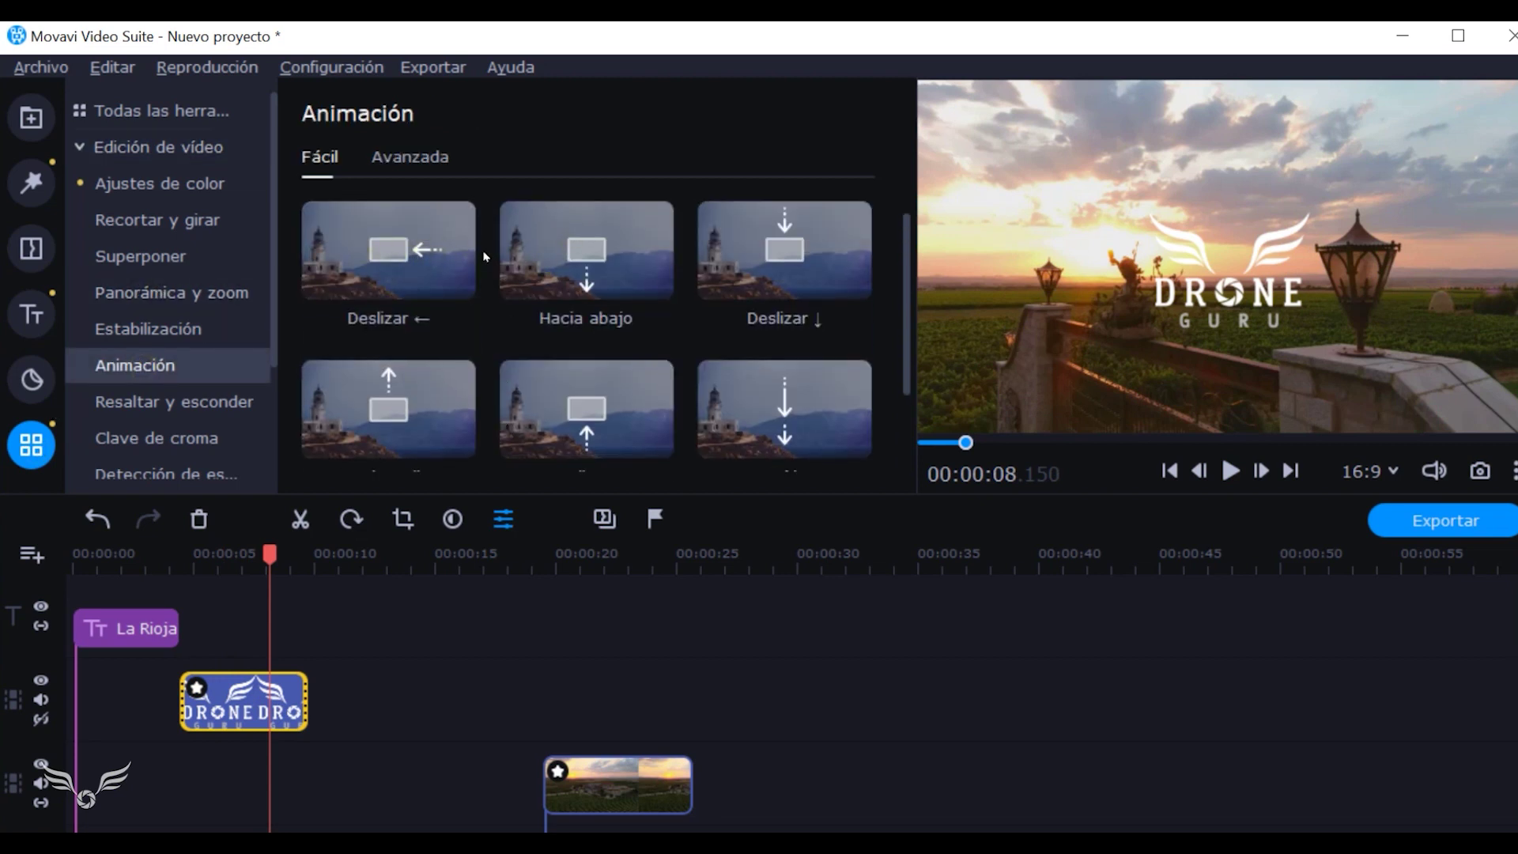
{"action": "scroll", "coordinate": [755, 293], "scroll_direction": "down", "scroll_amount": 5}
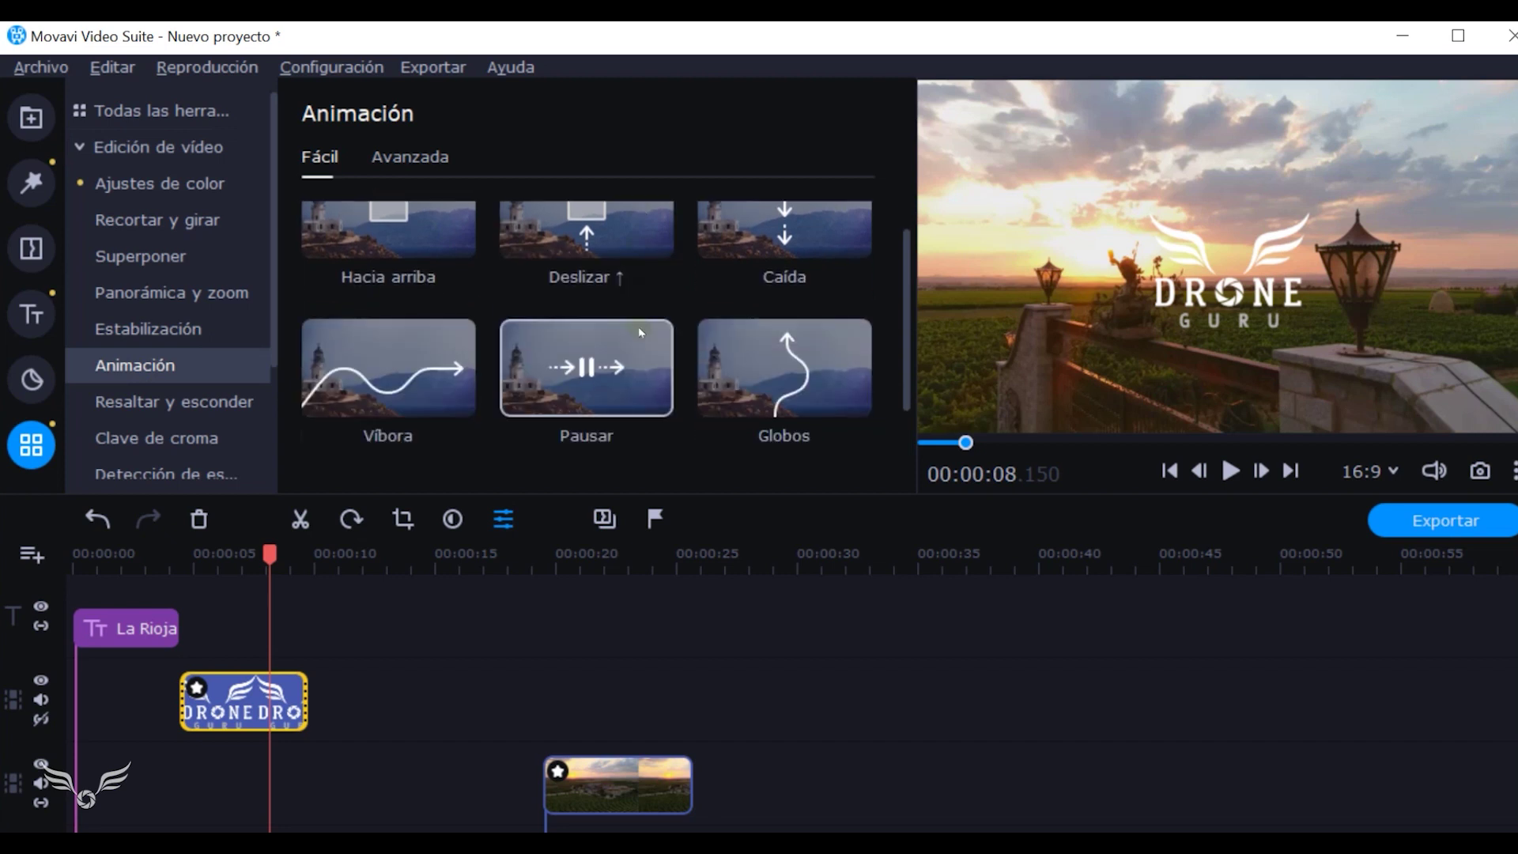
{"action": "scroll", "coordinate": [540, 321], "scroll_direction": "down", "scroll_amount": 3}
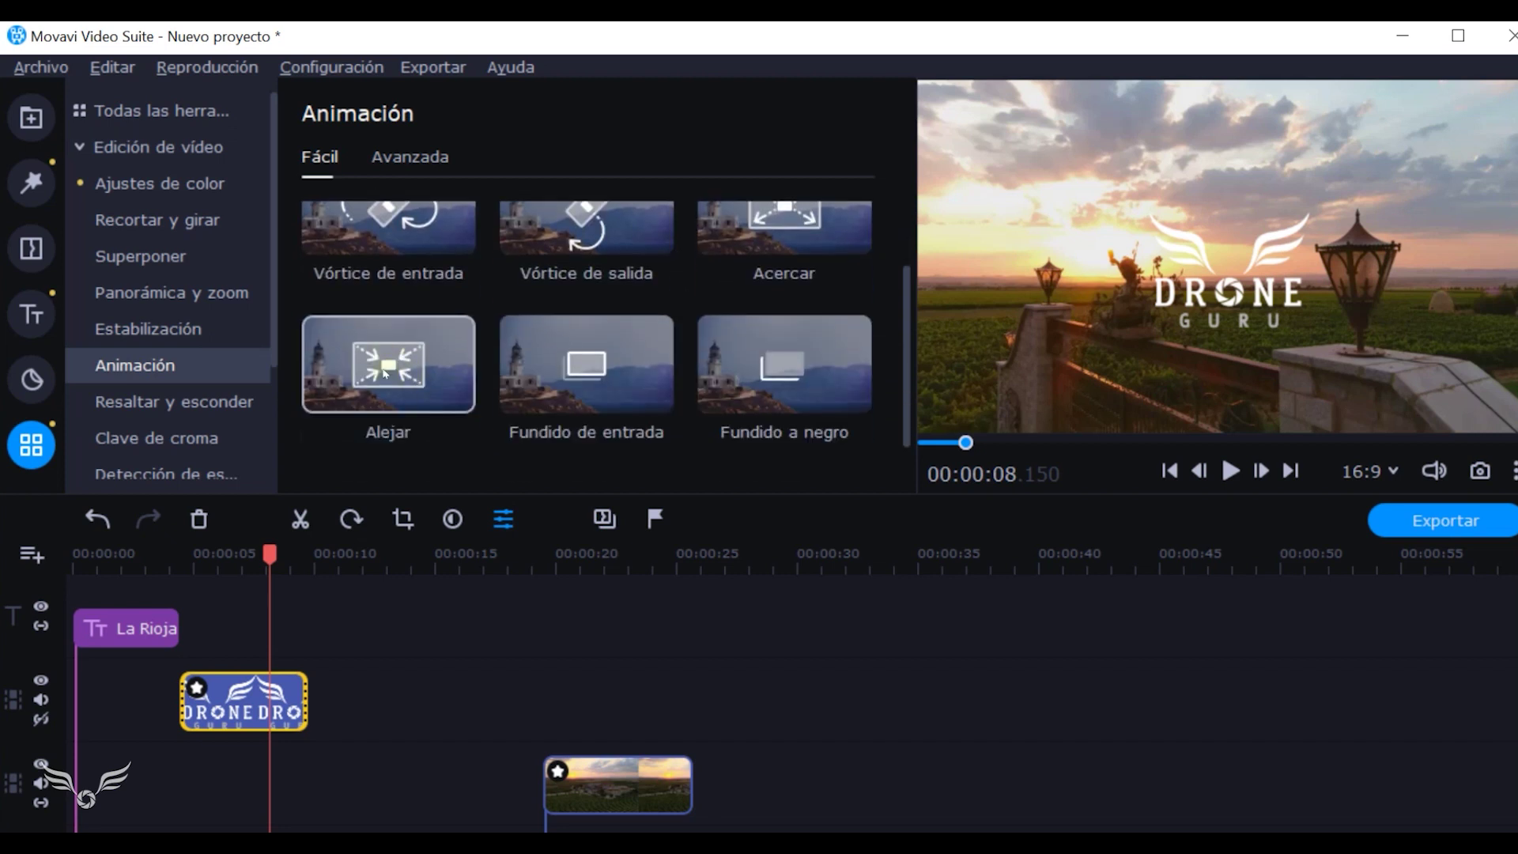
{"action": "left_click_drag", "start_coordinate": [386, 366], "coordinate": [227, 700]}
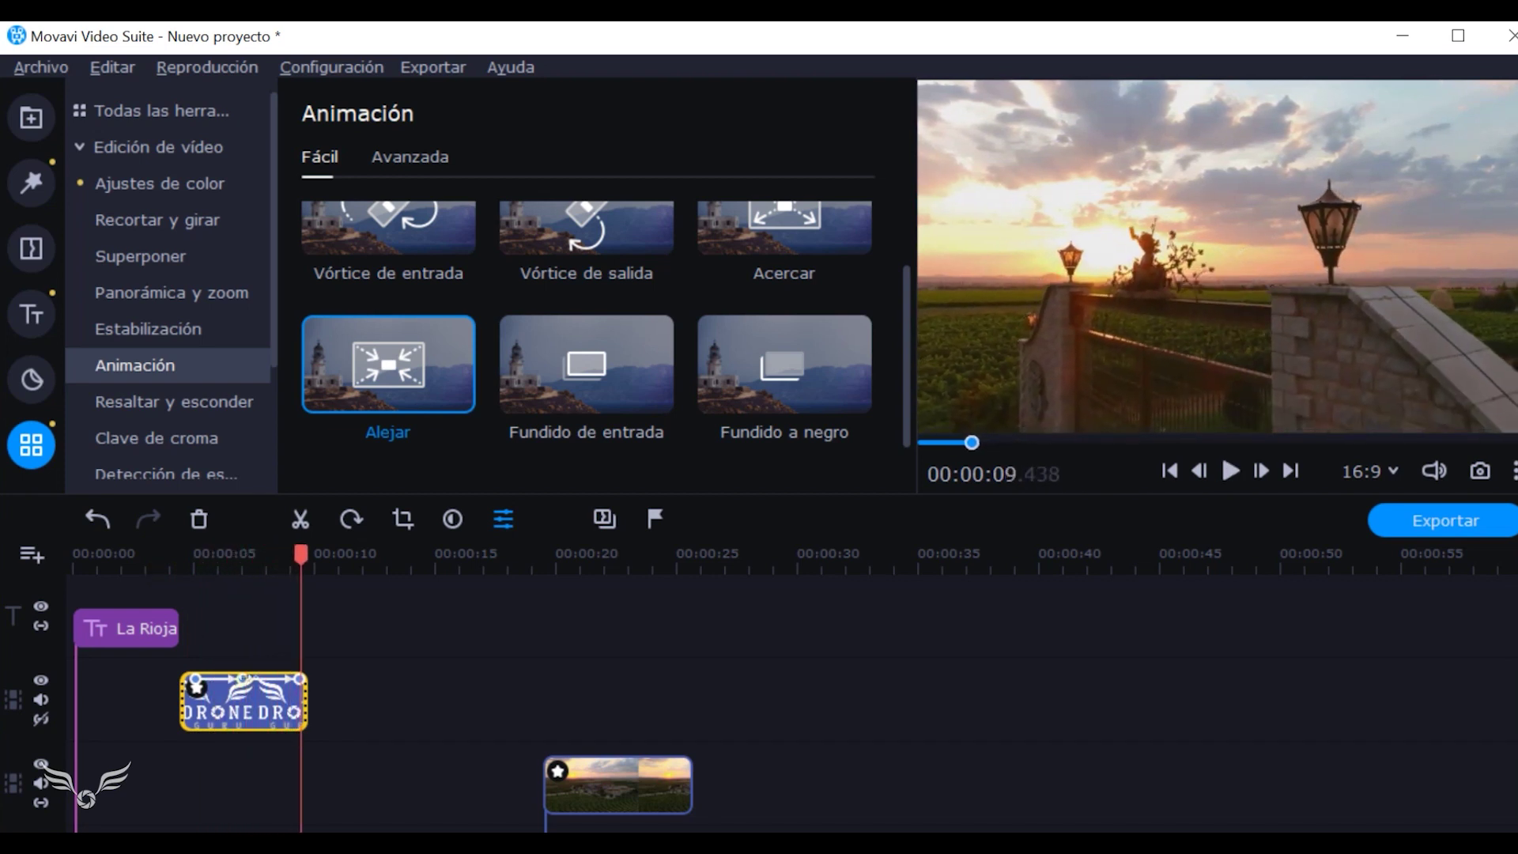
{"action": "left_click_drag", "start_coordinate": [305, 699], "coordinate": [264, 696]}
{"action": "left_click_drag", "start_coordinate": [264, 555], "coordinate": [194, 572]}
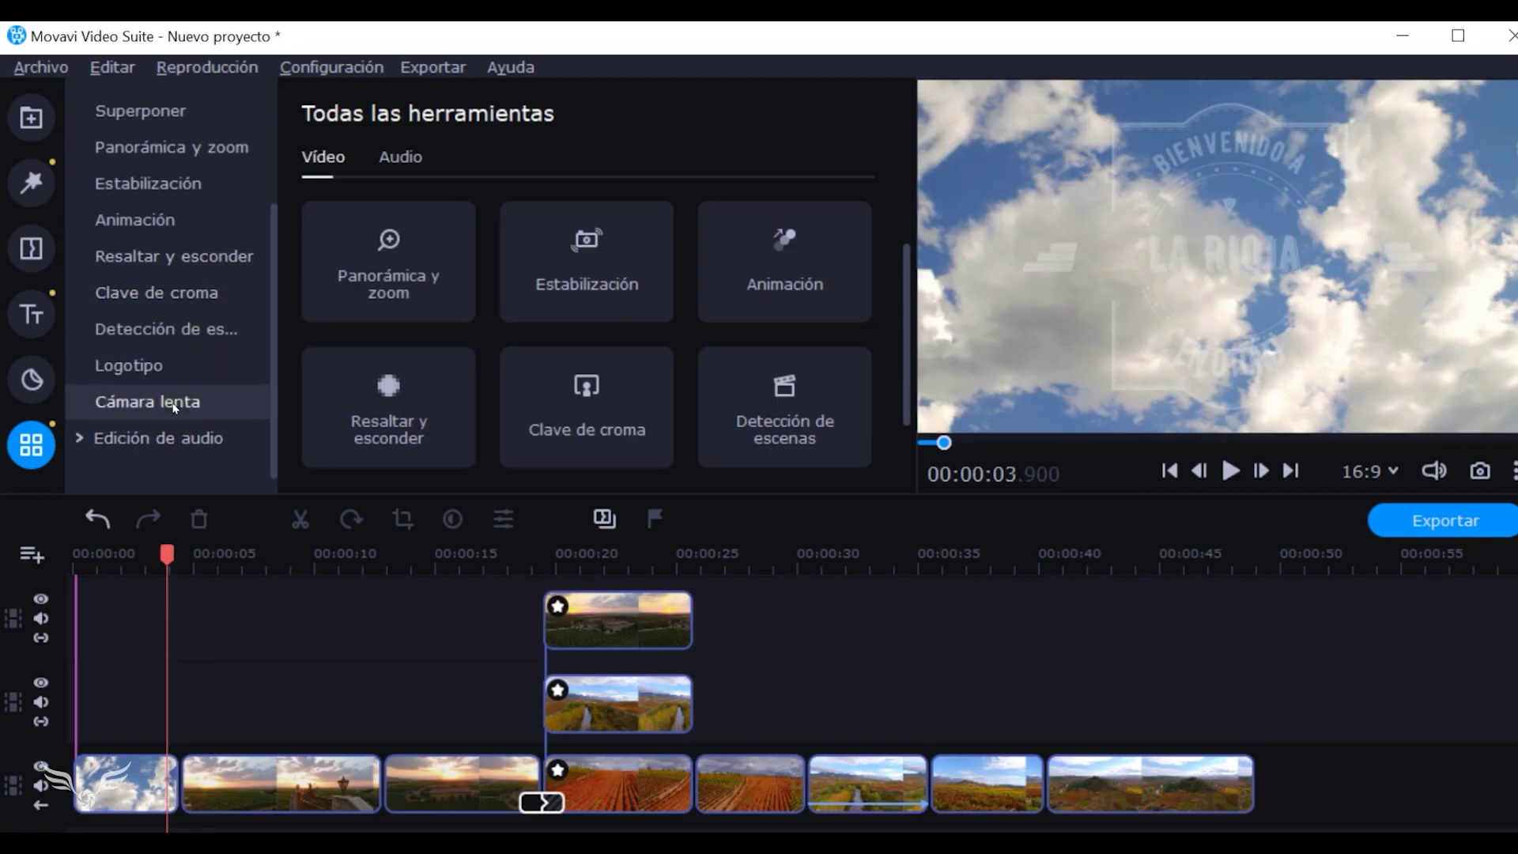
Examine the Cámara lenta tool and the available audio editing tools.
{"action": "left_click", "coordinate": [174, 407]}
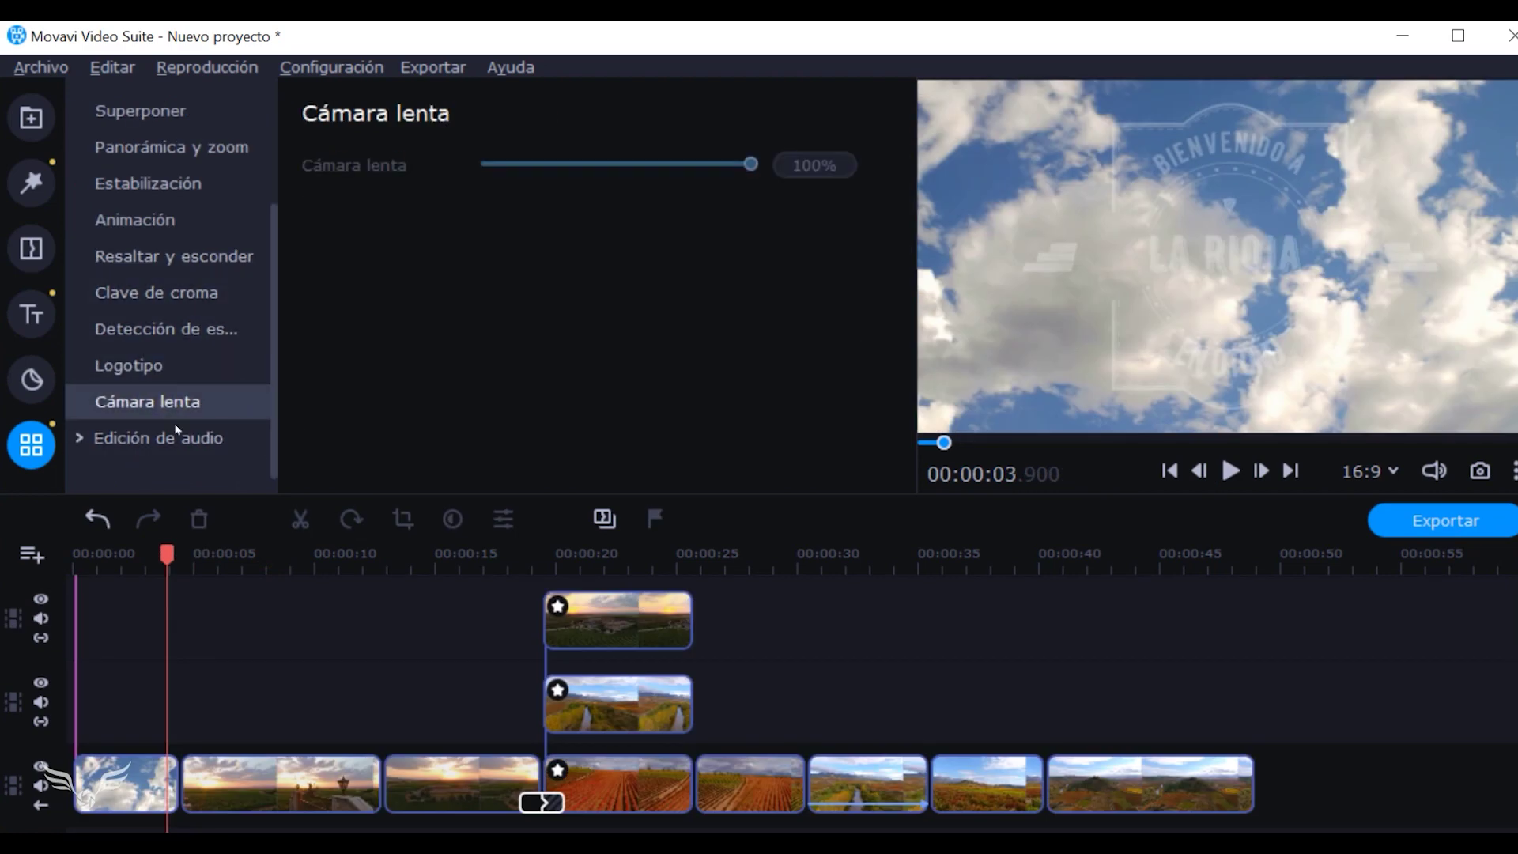
{"action": "left_click", "coordinate": [79, 439]}
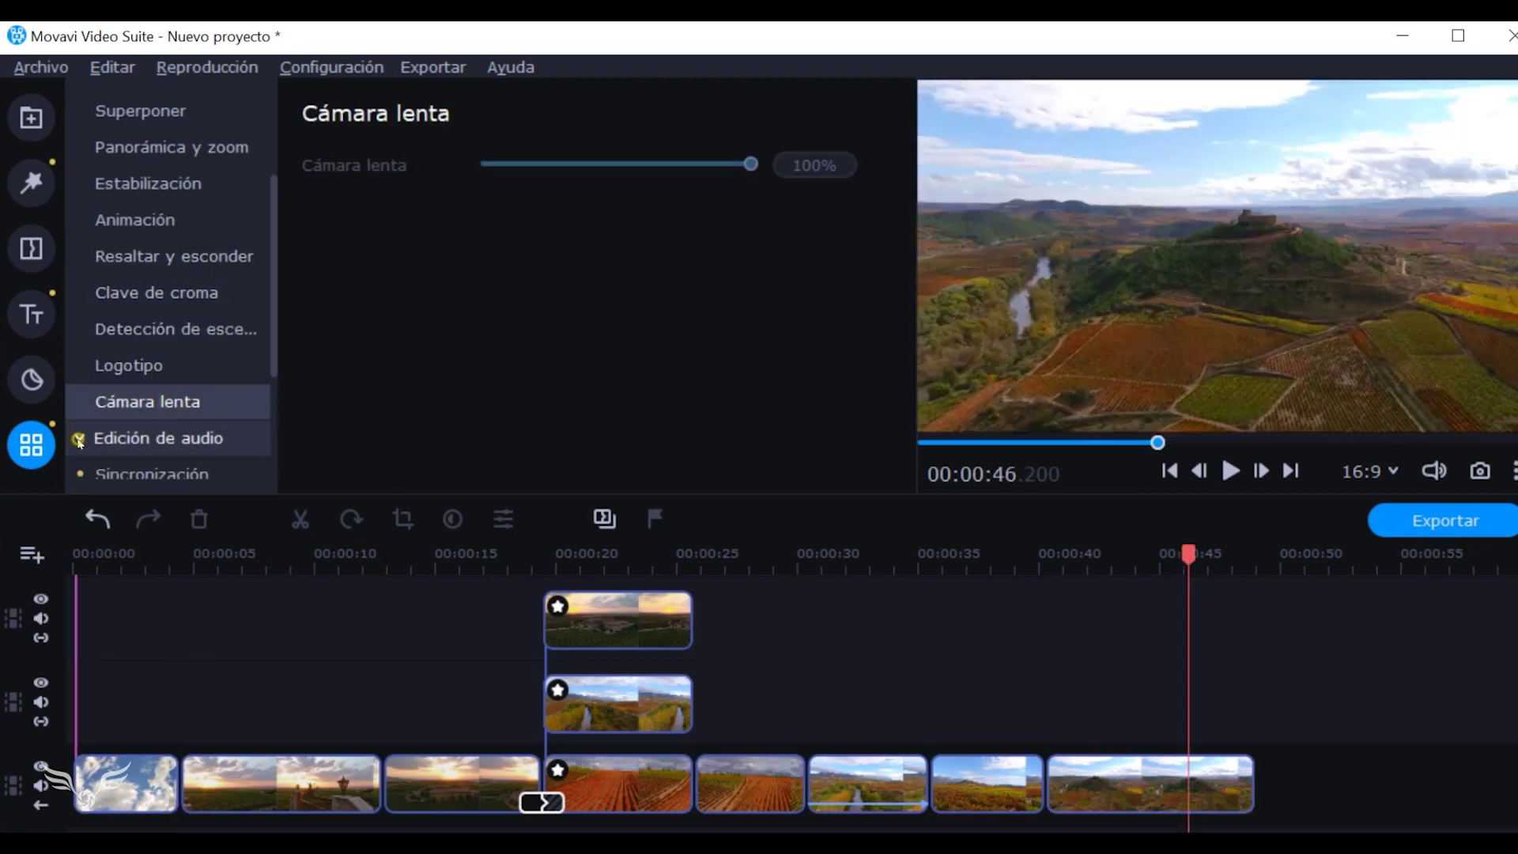
{"action": "scroll", "coordinate": [206, 420], "scroll_direction": "down", "scroll_amount": 2}
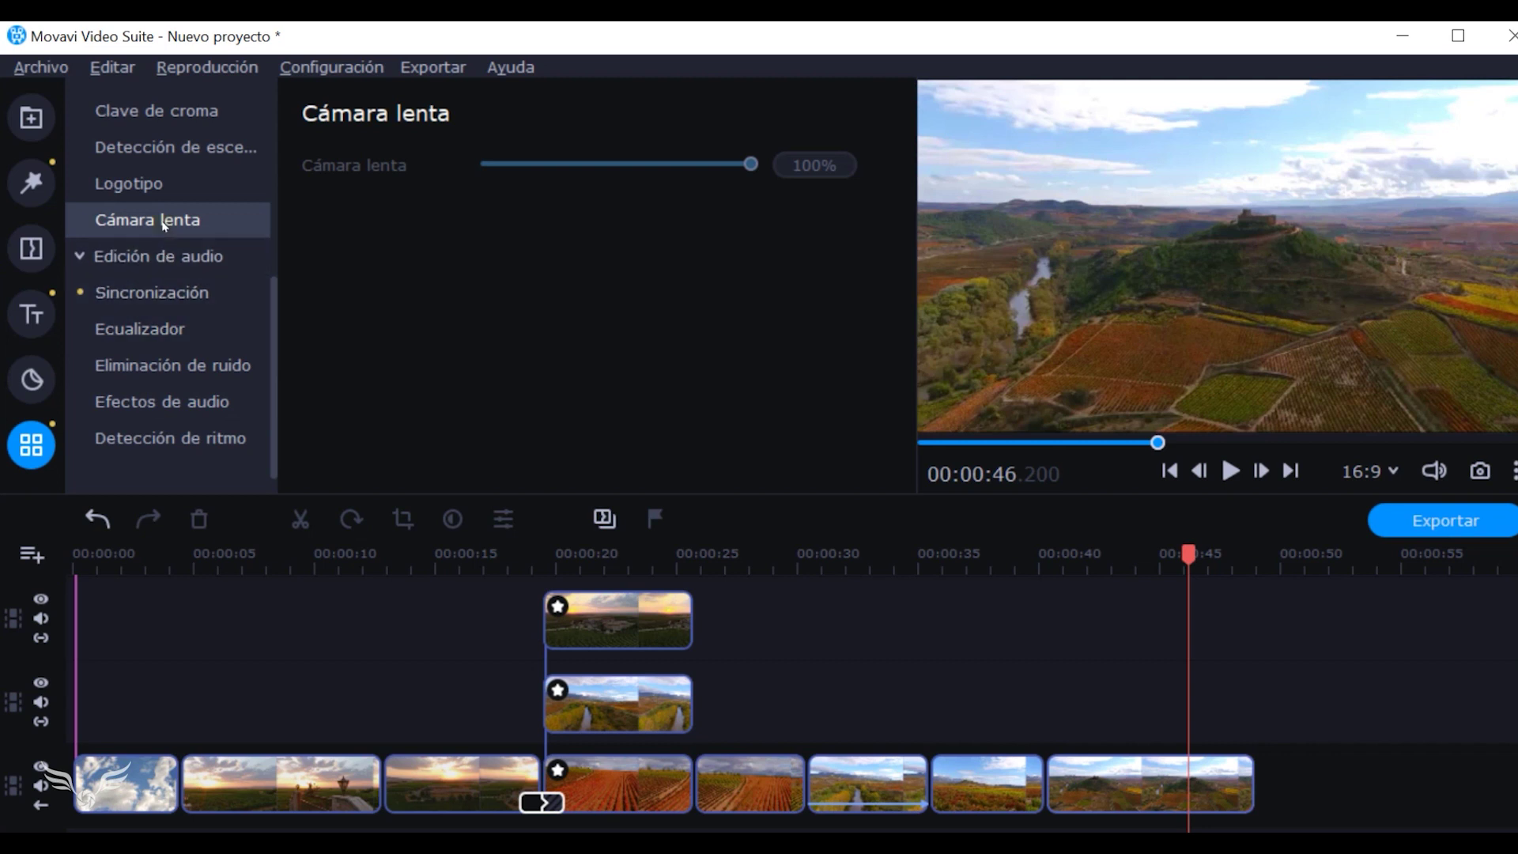
{"action": "left_click", "coordinate": [164, 261]}
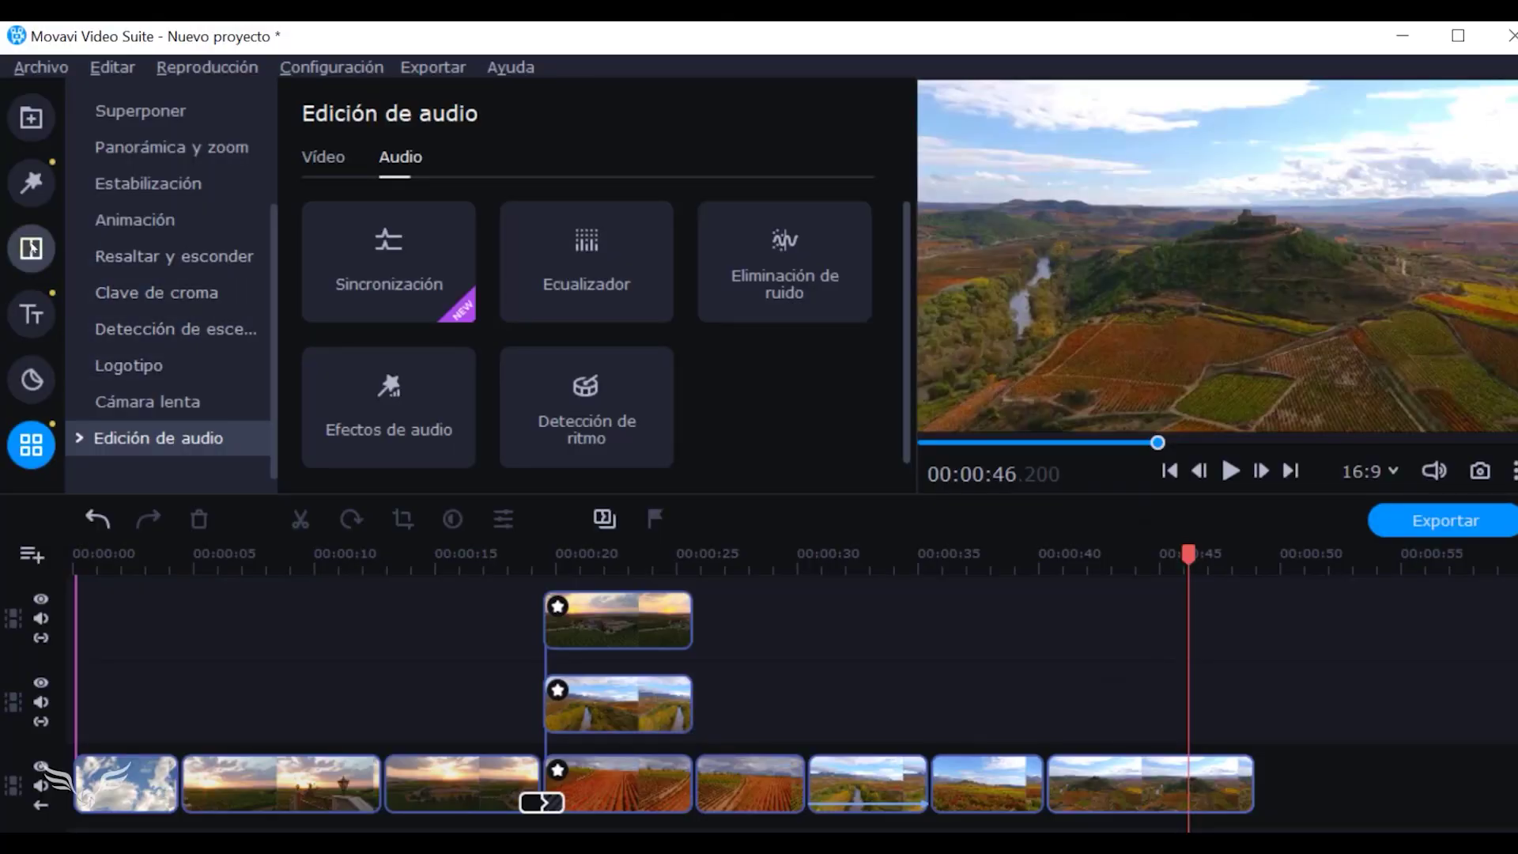
Add a Fundido a negro transition at the end of the last clip on the main video track.
{"action": "left_click", "coordinate": [31, 248]}
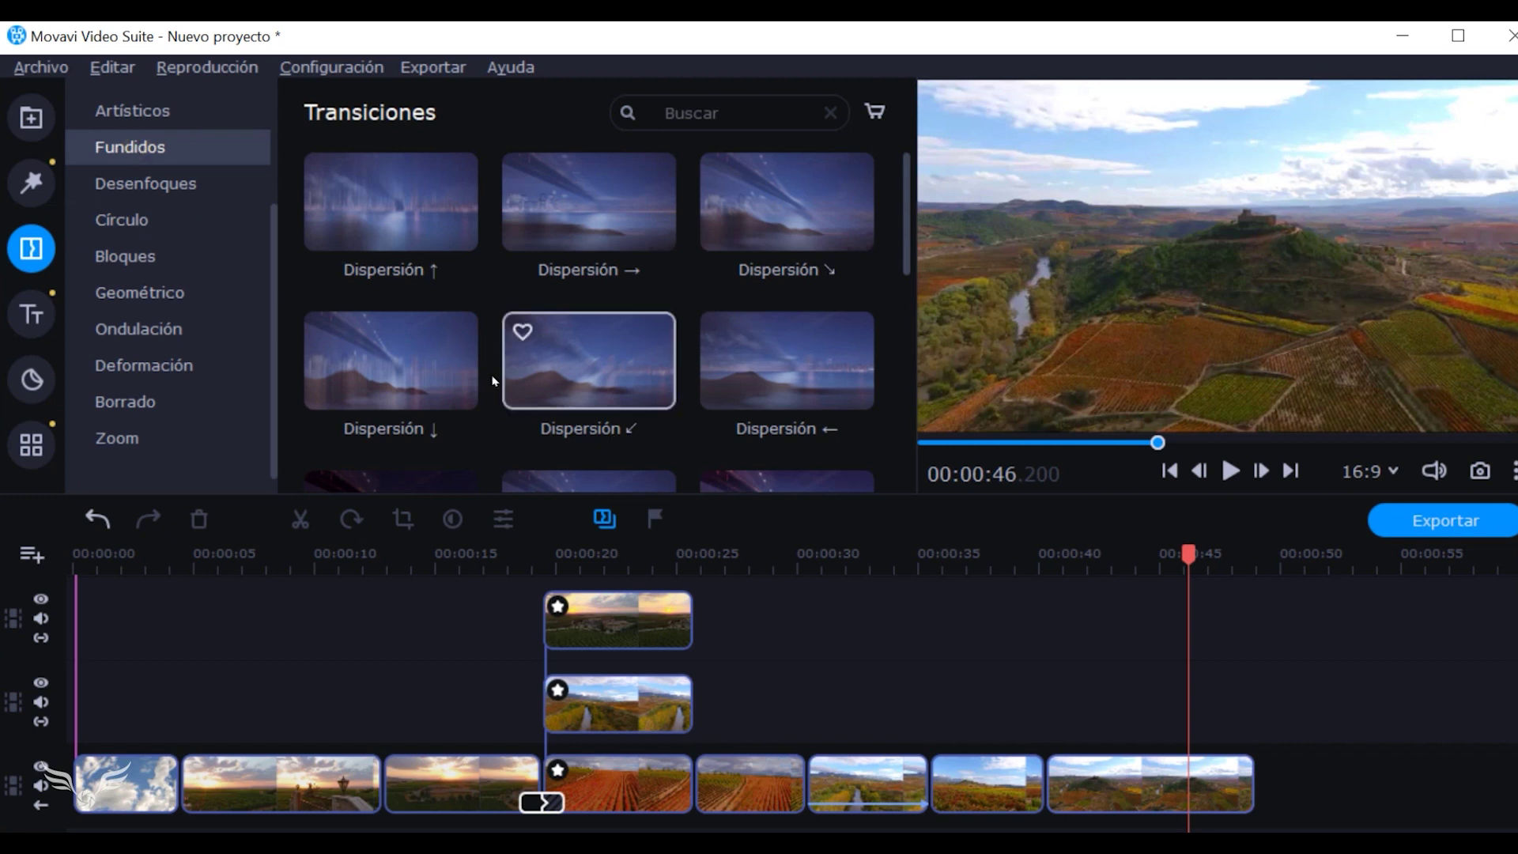
{"action": "scroll", "coordinate": [500, 382], "scroll_direction": "down", "scroll_amount": 3}
{"action": "left_click_drag", "start_coordinate": [391, 292], "coordinate": [1241, 797]}
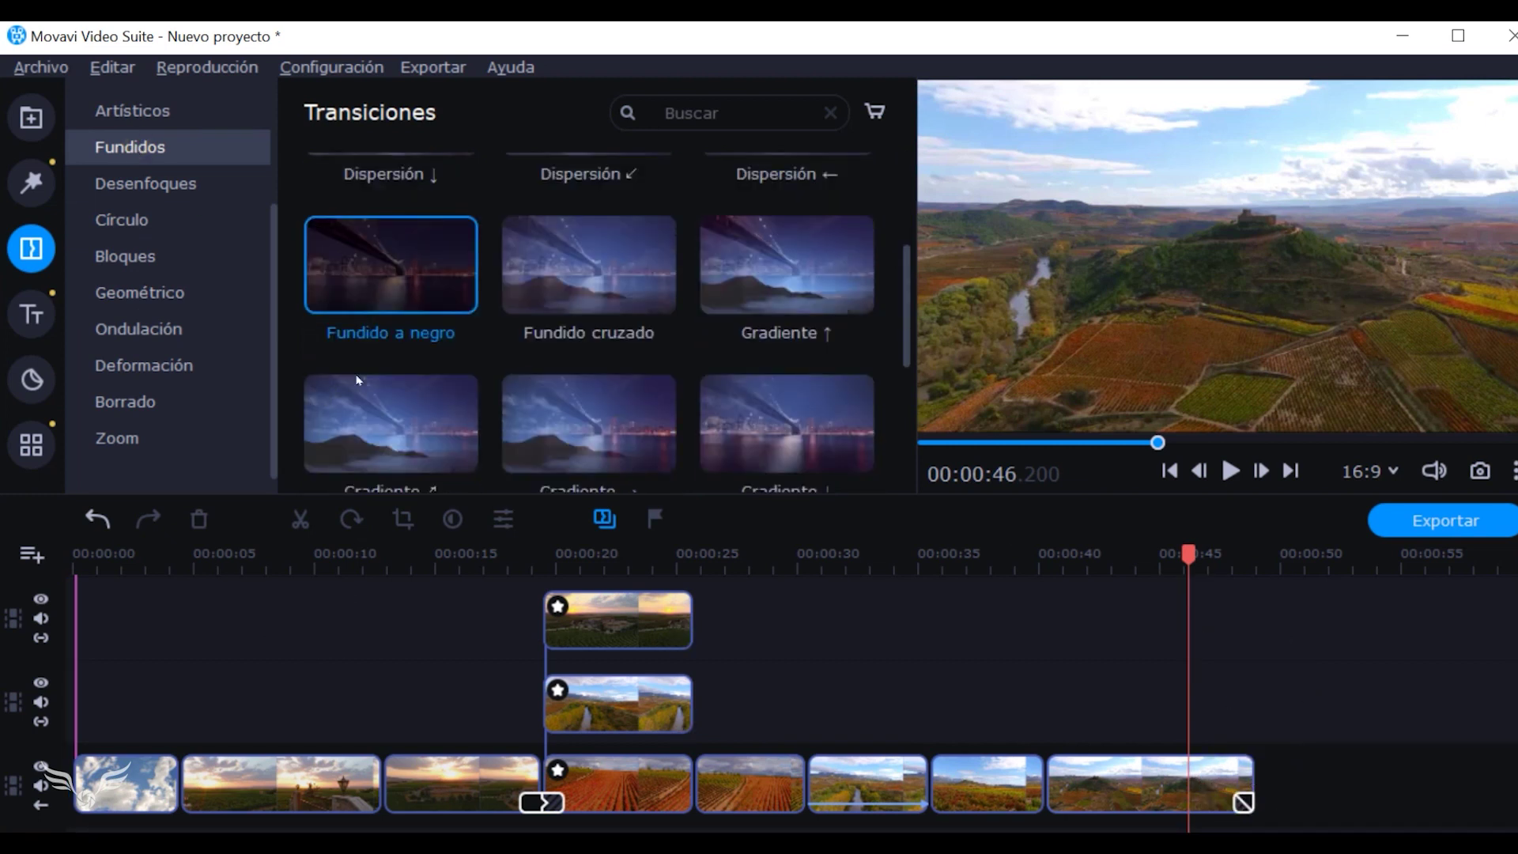
Add a Fundido cruzado transition between the sky clip and the first sunset clip, and play it.
{"action": "left_click_drag", "start_coordinate": [582, 359], "coordinate": [180, 791]}
{"action": "left_click", "coordinate": [162, 544]}
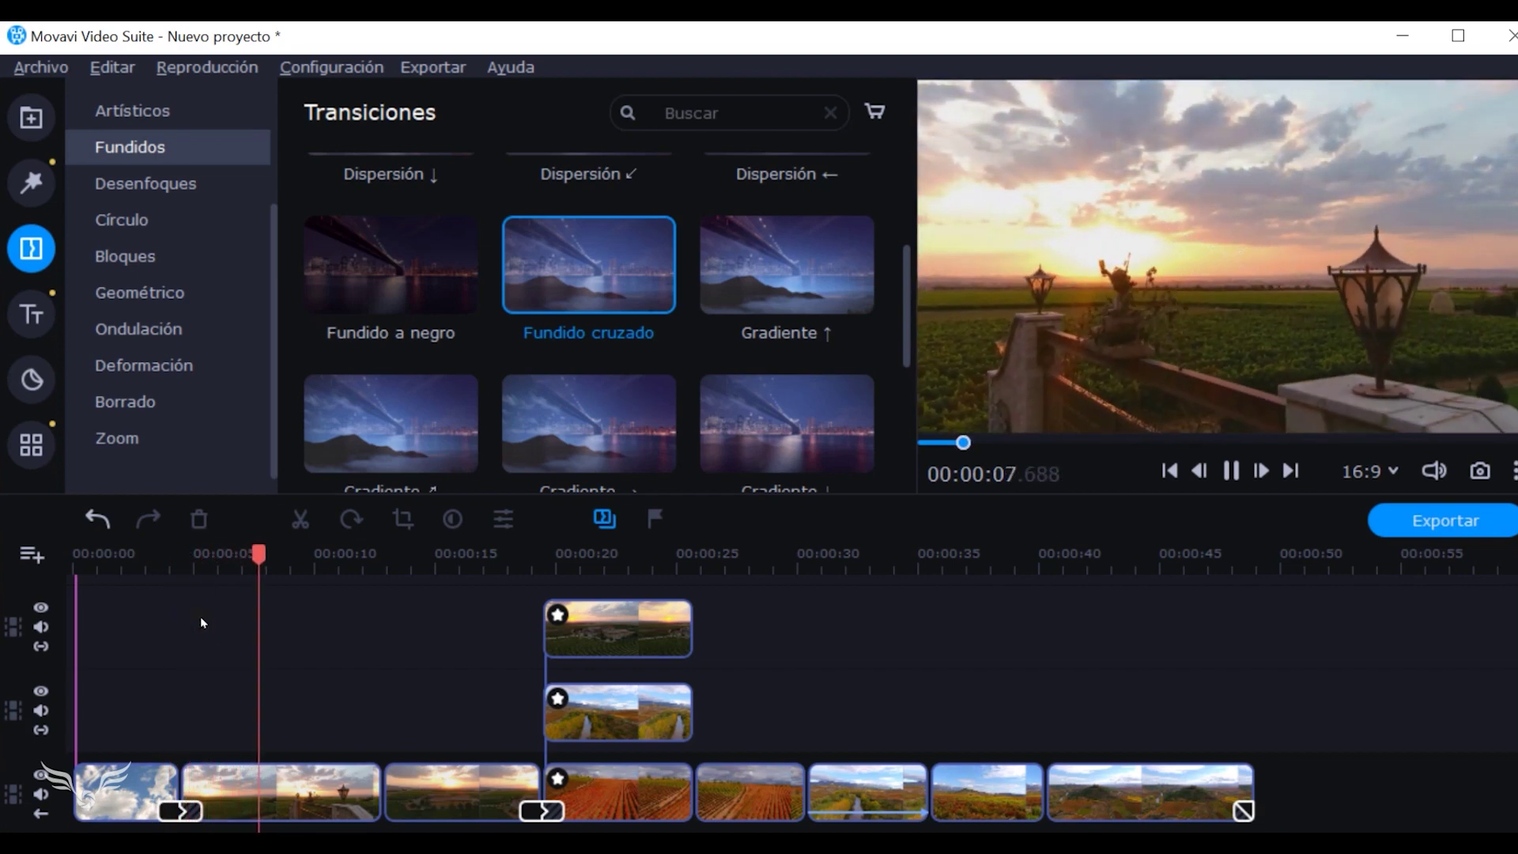
{"action": "key", "text": "space"}
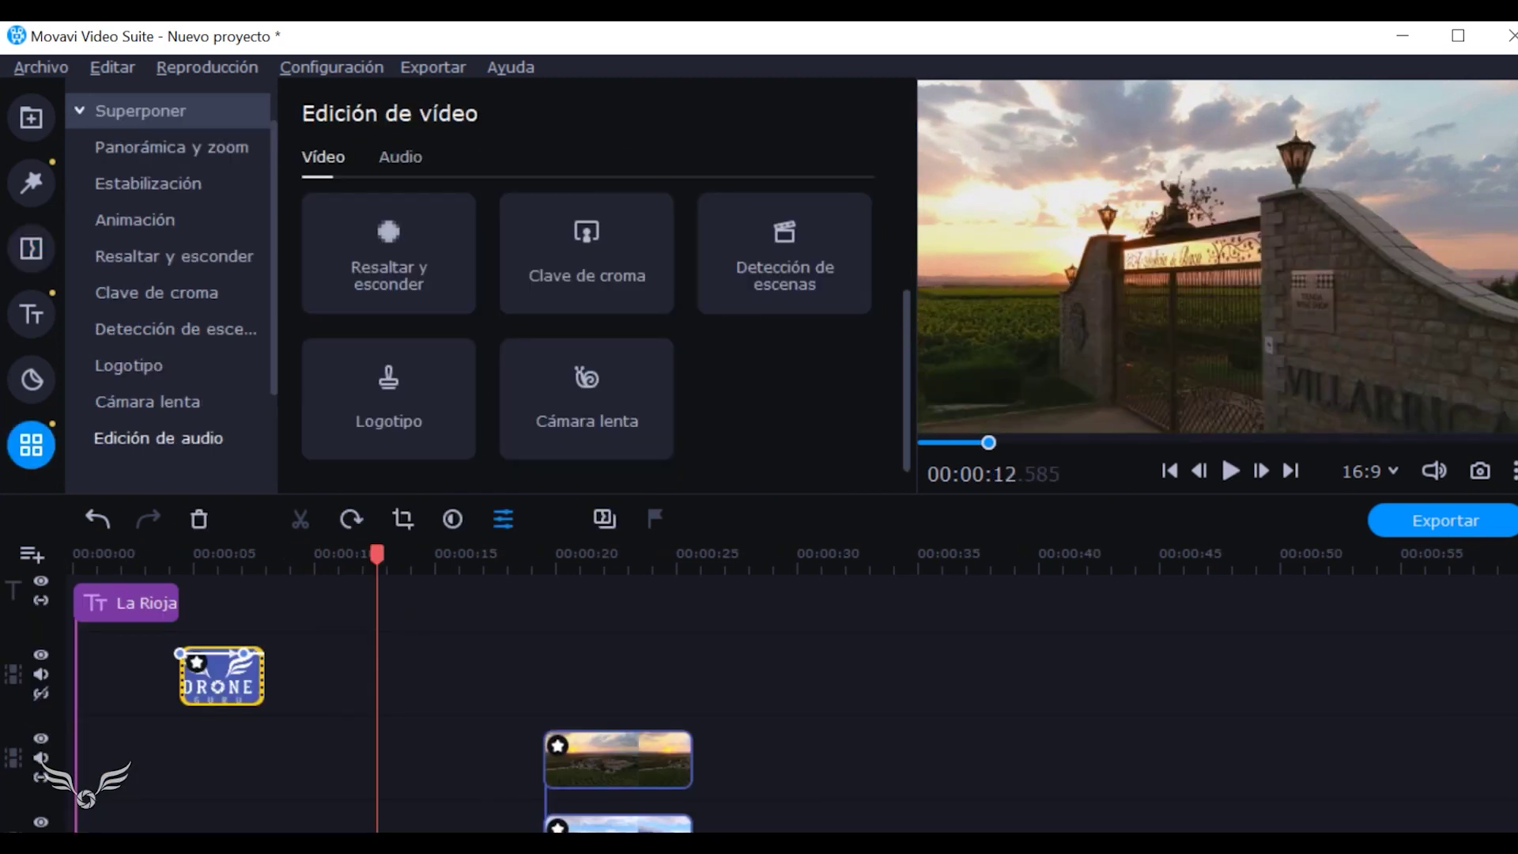
Set the first sunset clip's contrast to 22, saturation to 1.11, highlights to -21 and shadows to 6, and review the result.
{"action": "scroll", "coordinate": [1229, 702], "scroll_direction": "down", "scroll_amount": 3}
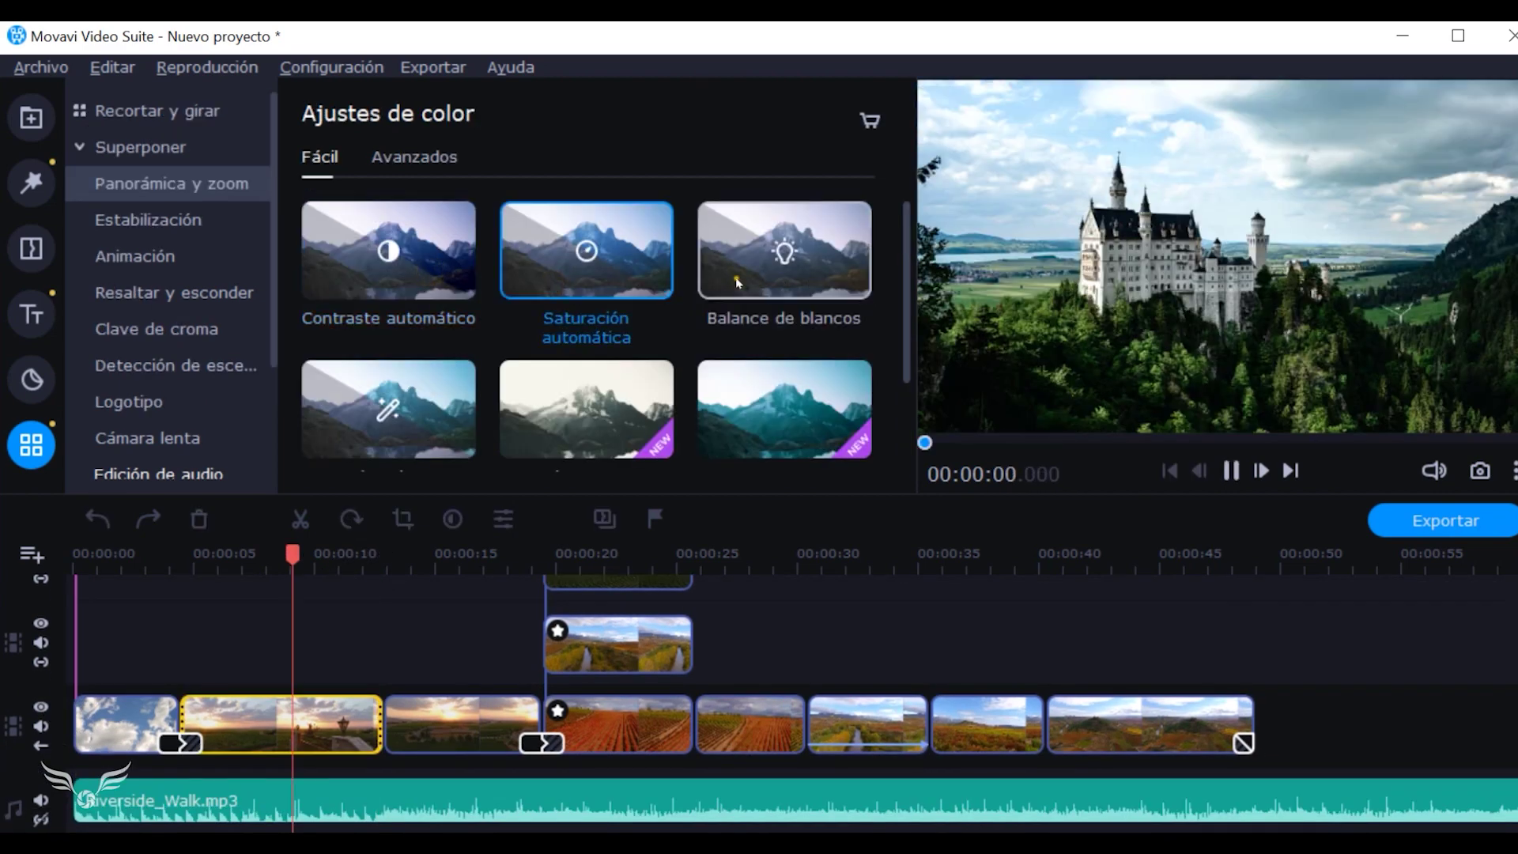
{"action": "left_click", "coordinate": [735, 283]}
{"action": "left_click", "coordinate": [412, 157]}
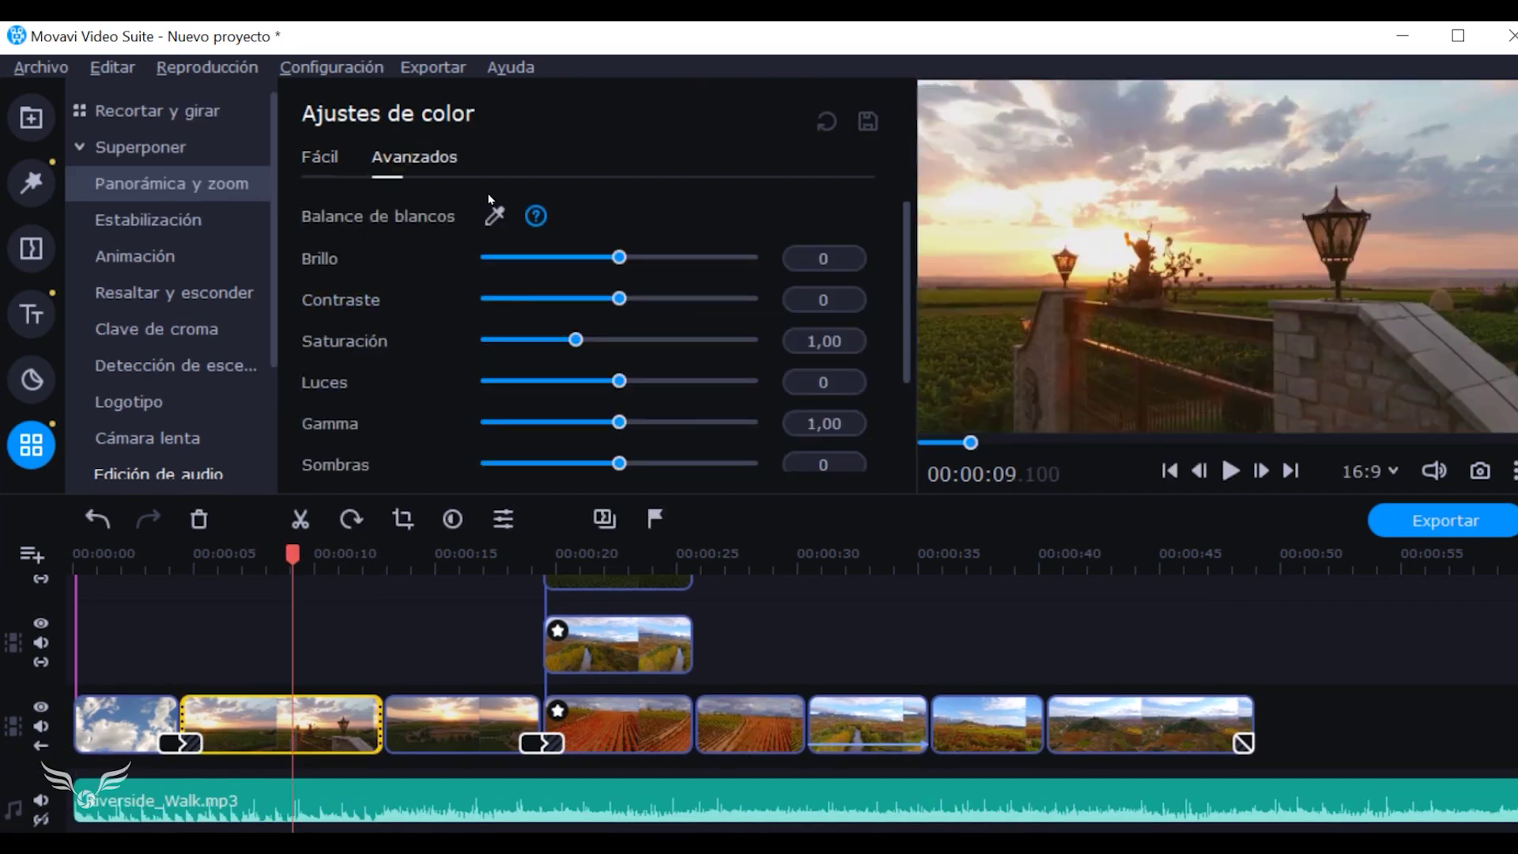
{"action": "scroll", "coordinate": [593, 333], "scroll_direction": "down", "scroll_amount": 3}
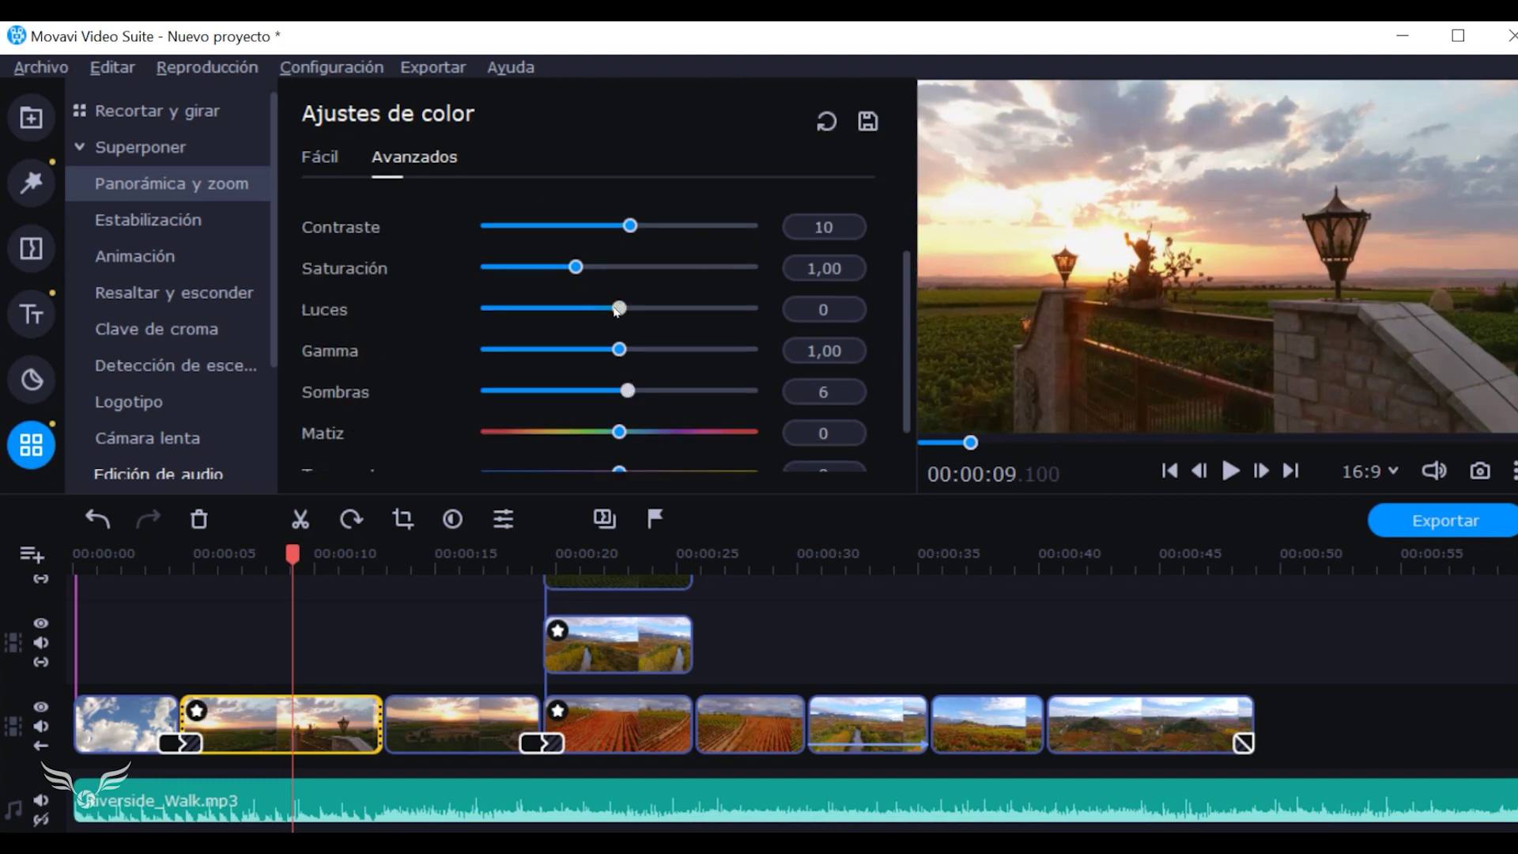
{"action": "left_click_drag", "start_coordinate": [616, 310], "coordinate": [585, 310]}
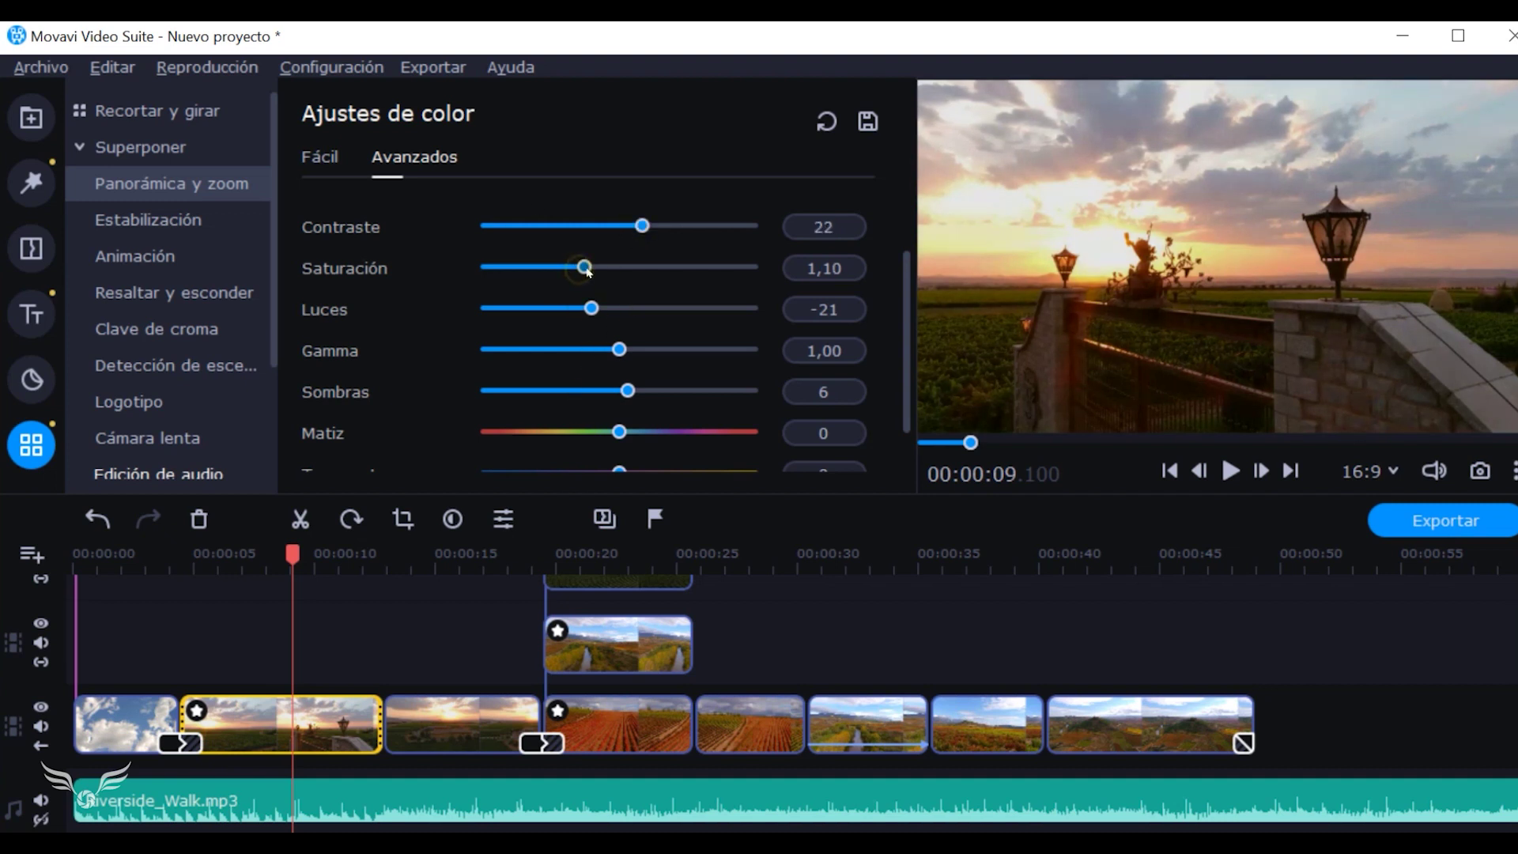
{"action": "left_click_drag", "start_coordinate": [294, 555], "coordinate": [327, 555]}
{"action": "left_click_drag", "start_coordinate": [911, 372], "coordinate": [909, 431]}
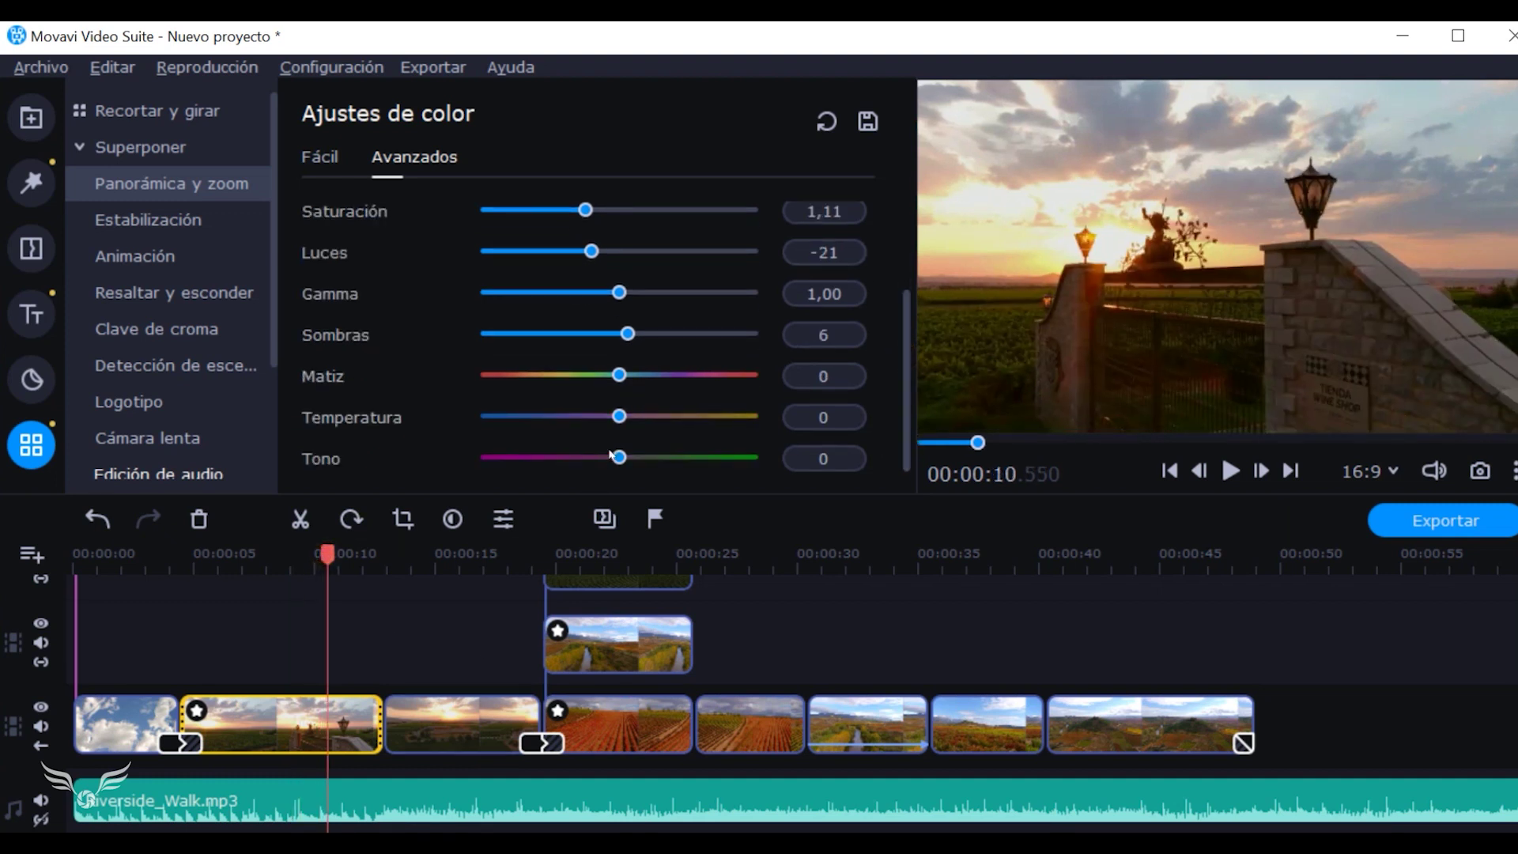
{"action": "left_click_drag", "start_coordinate": [330, 554], "coordinate": [430, 553]}
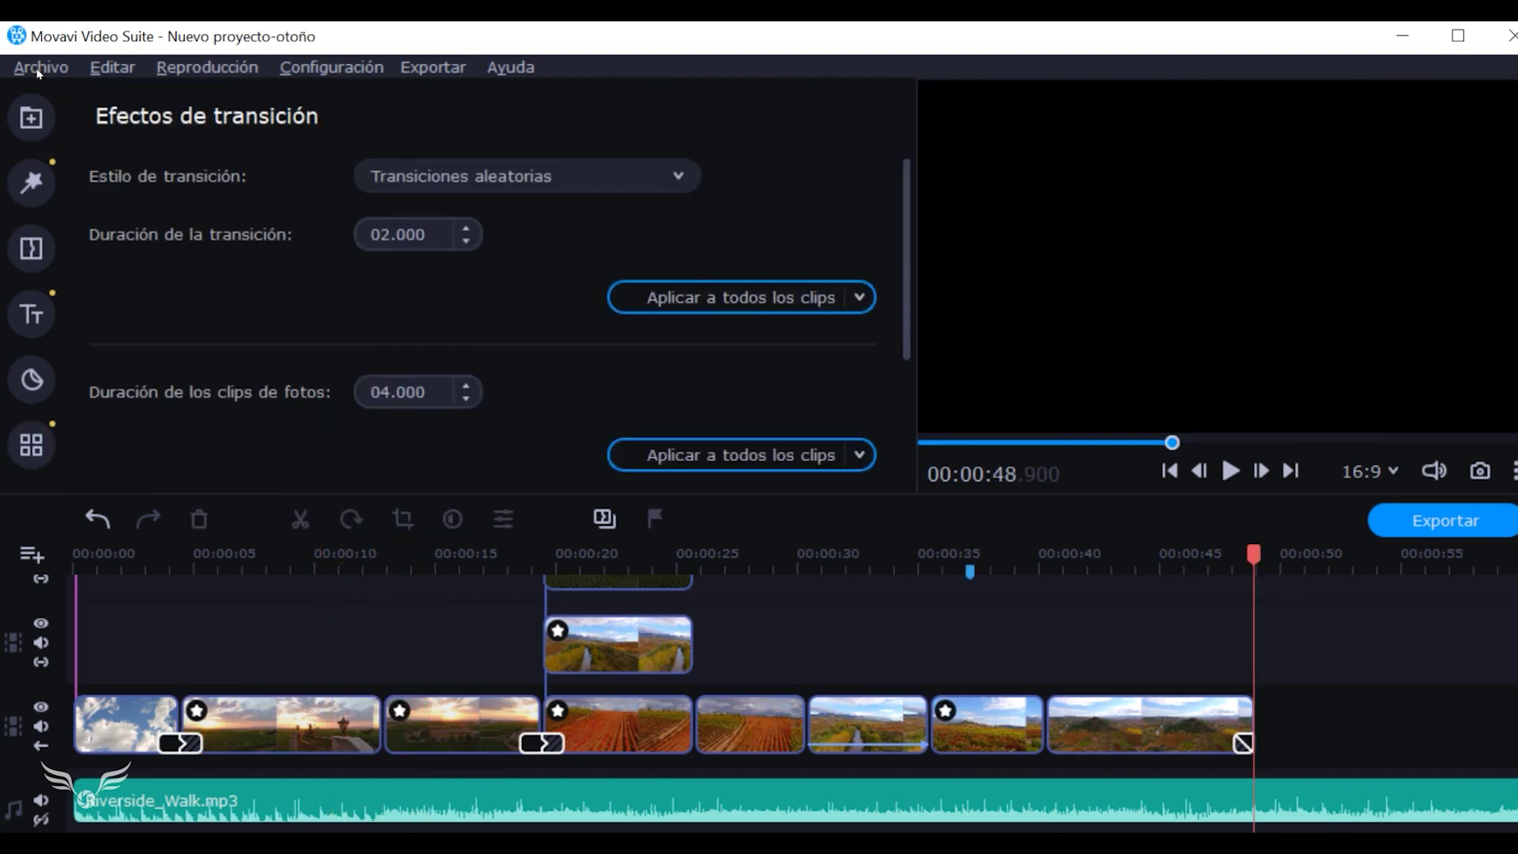
Start saving the movie as a media file and examine the resolution and video codec choices in the advanced MP4 export settings.
{"action": "left_click", "coordinate": [38, 71]}
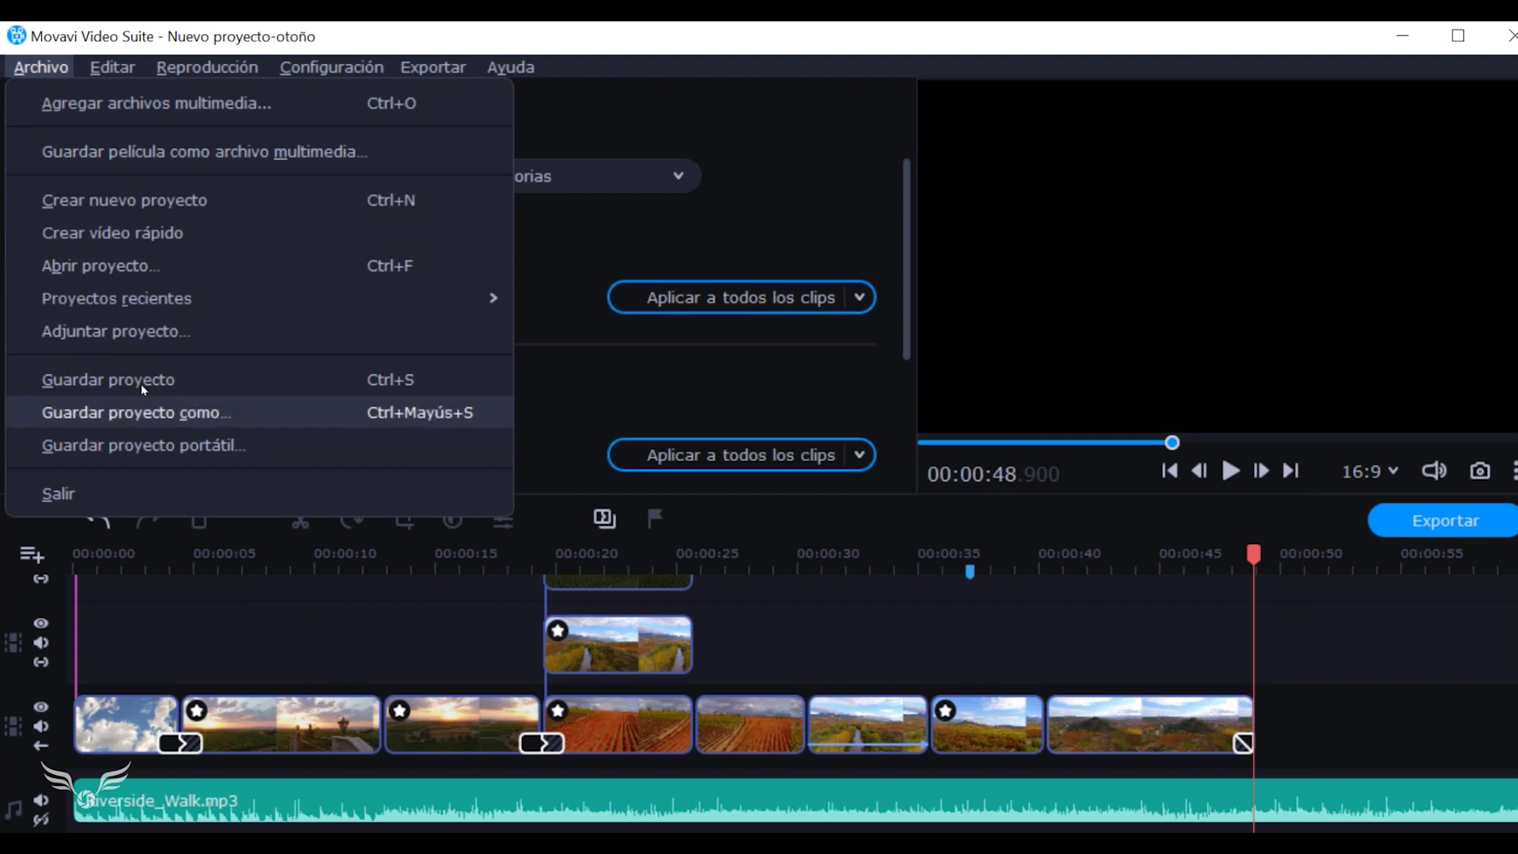
{"action": "left_click", "coordinate": [109, 152]}
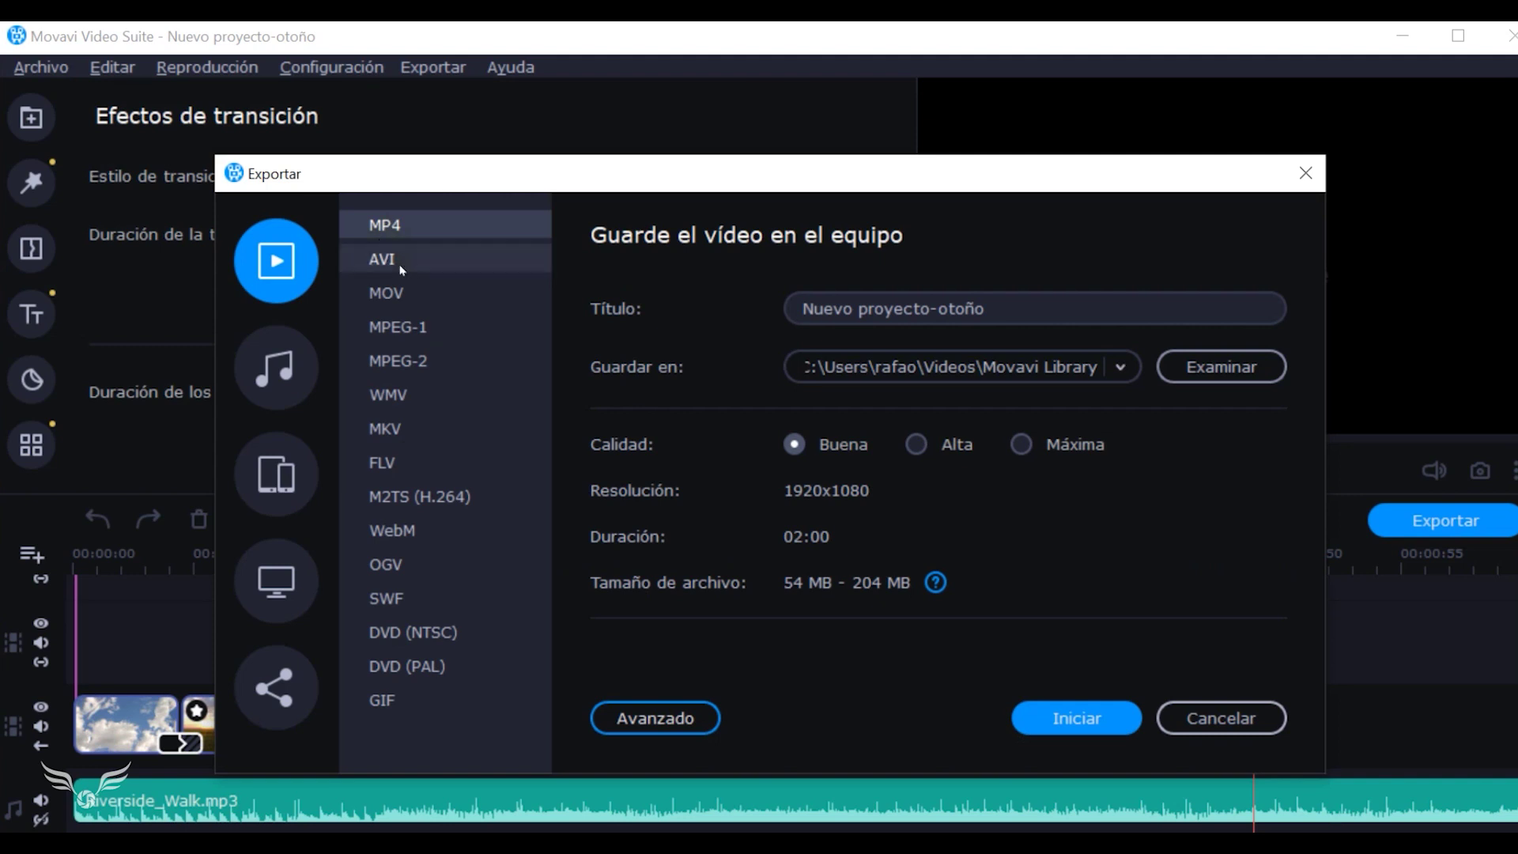
{"action": "left_click", "coordinate": [655, 718]}
{"action": "left_click", "coordinate": [989, 792]}
{"action": "left_click", "coordinate": [670, 742]}
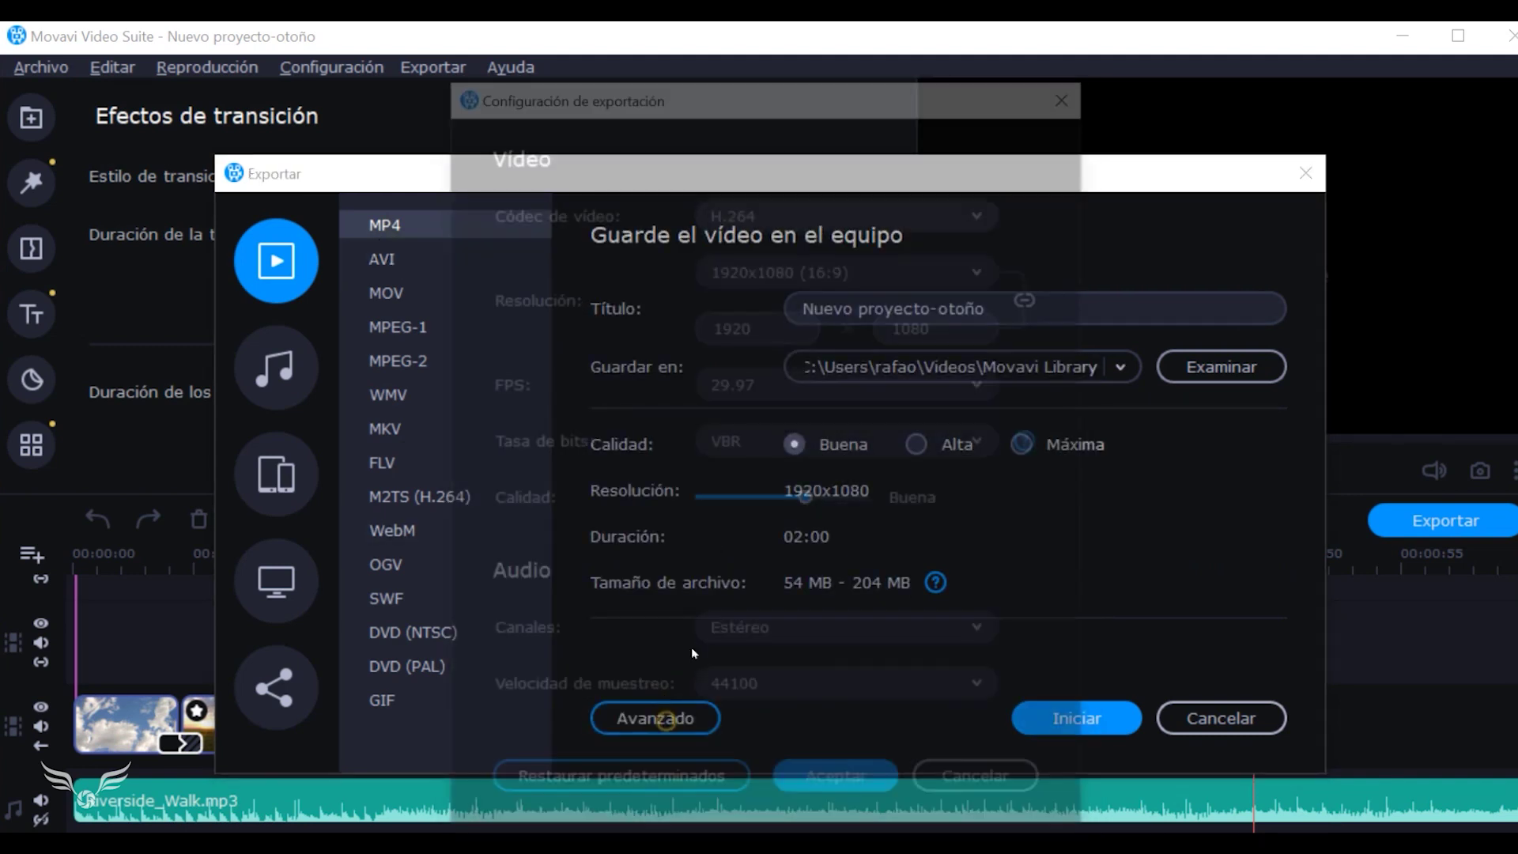
{"action": "left_click", "coordinate": [870, 268]}
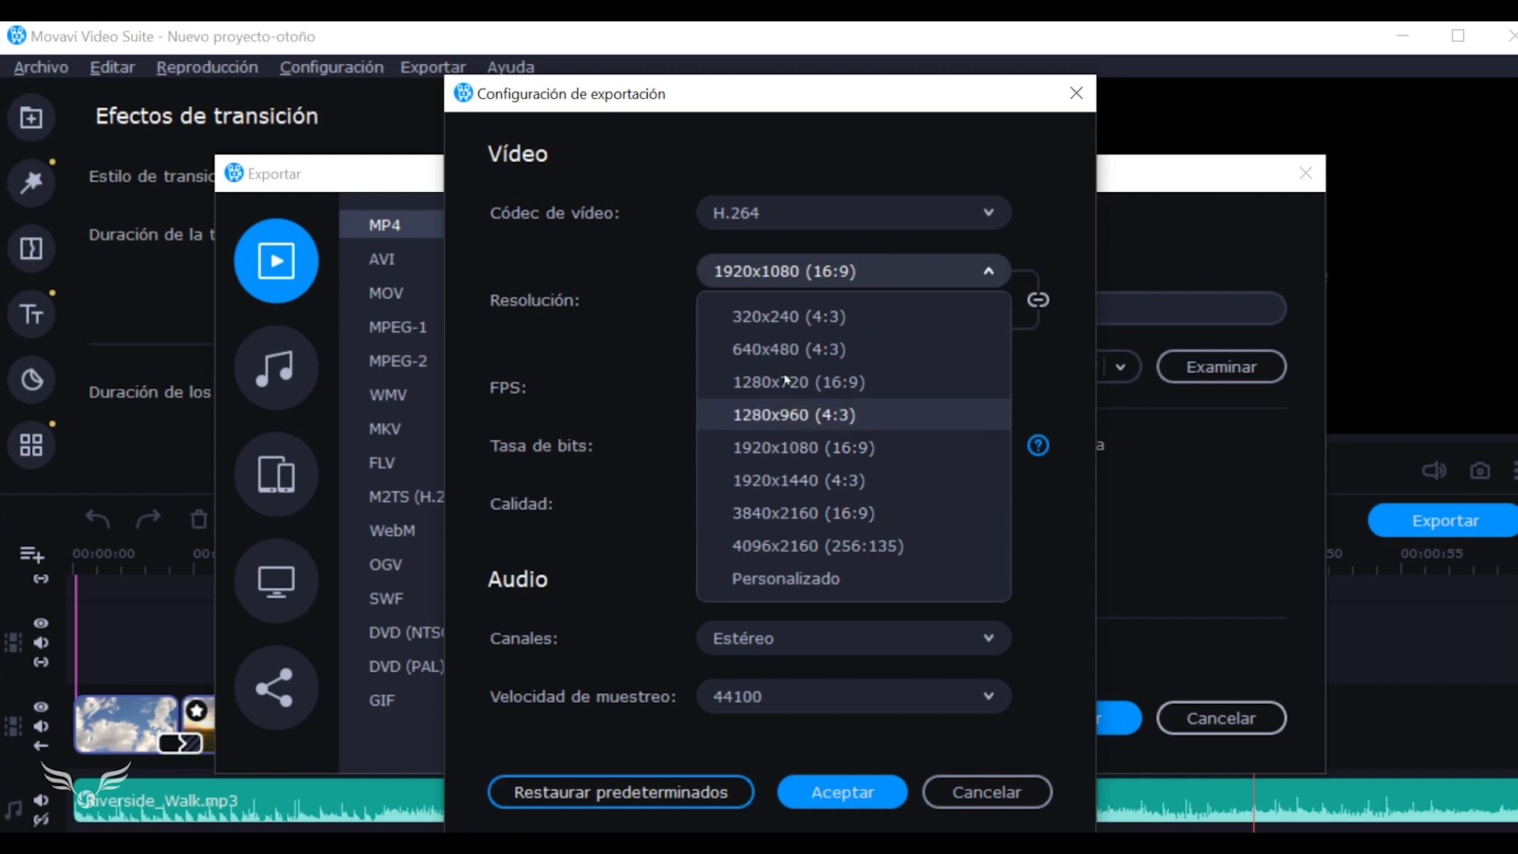
{"action": "left_click", "coordinate": [1060, 230]}
{"action": "left_click", "coordinate": [928, 213]}
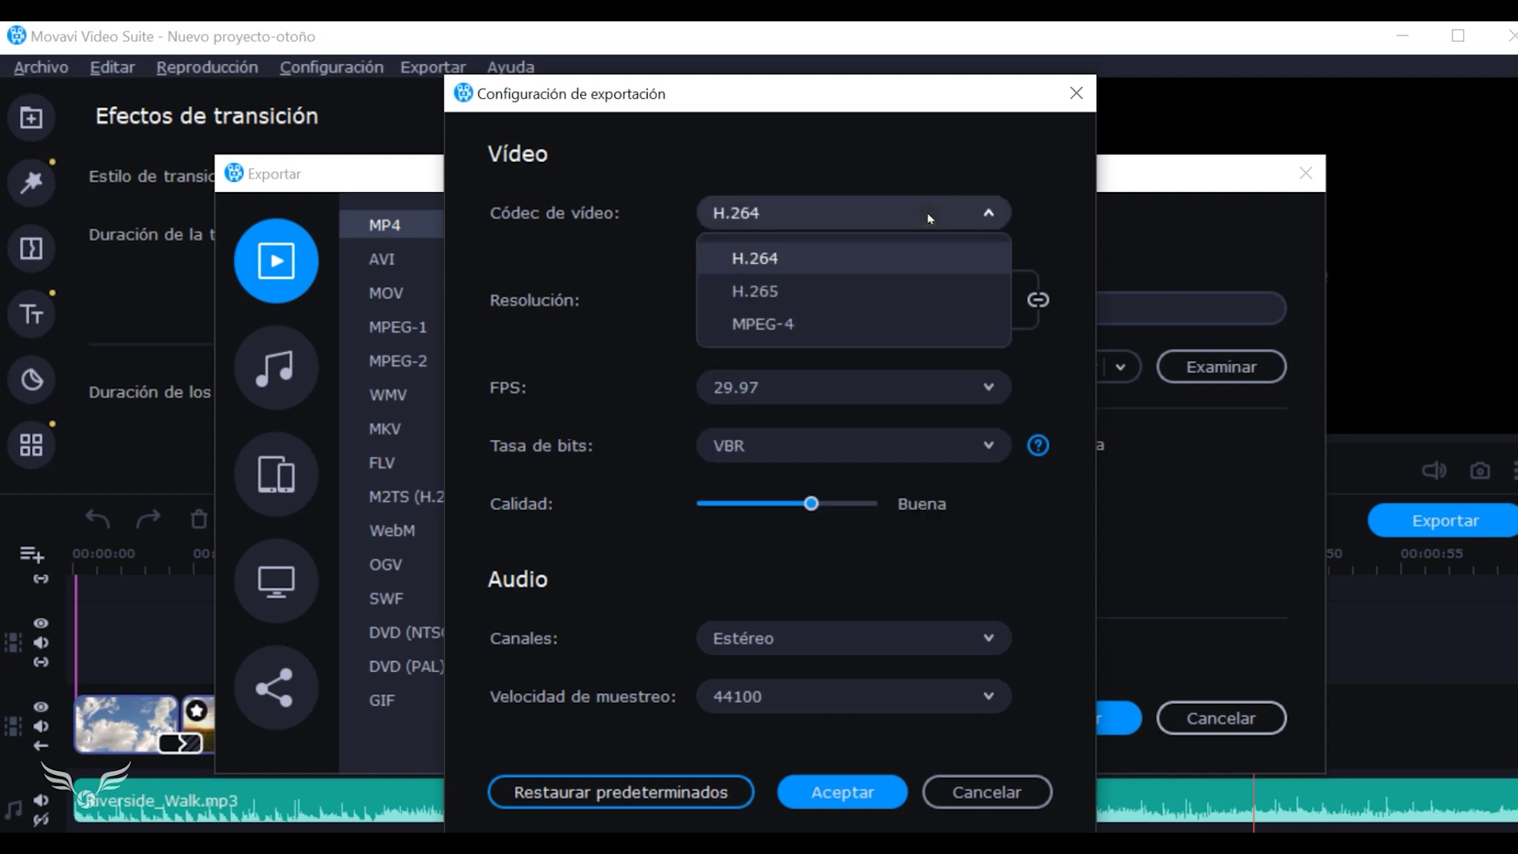
{"action": "left_click", "coordinate": [857, 179]}
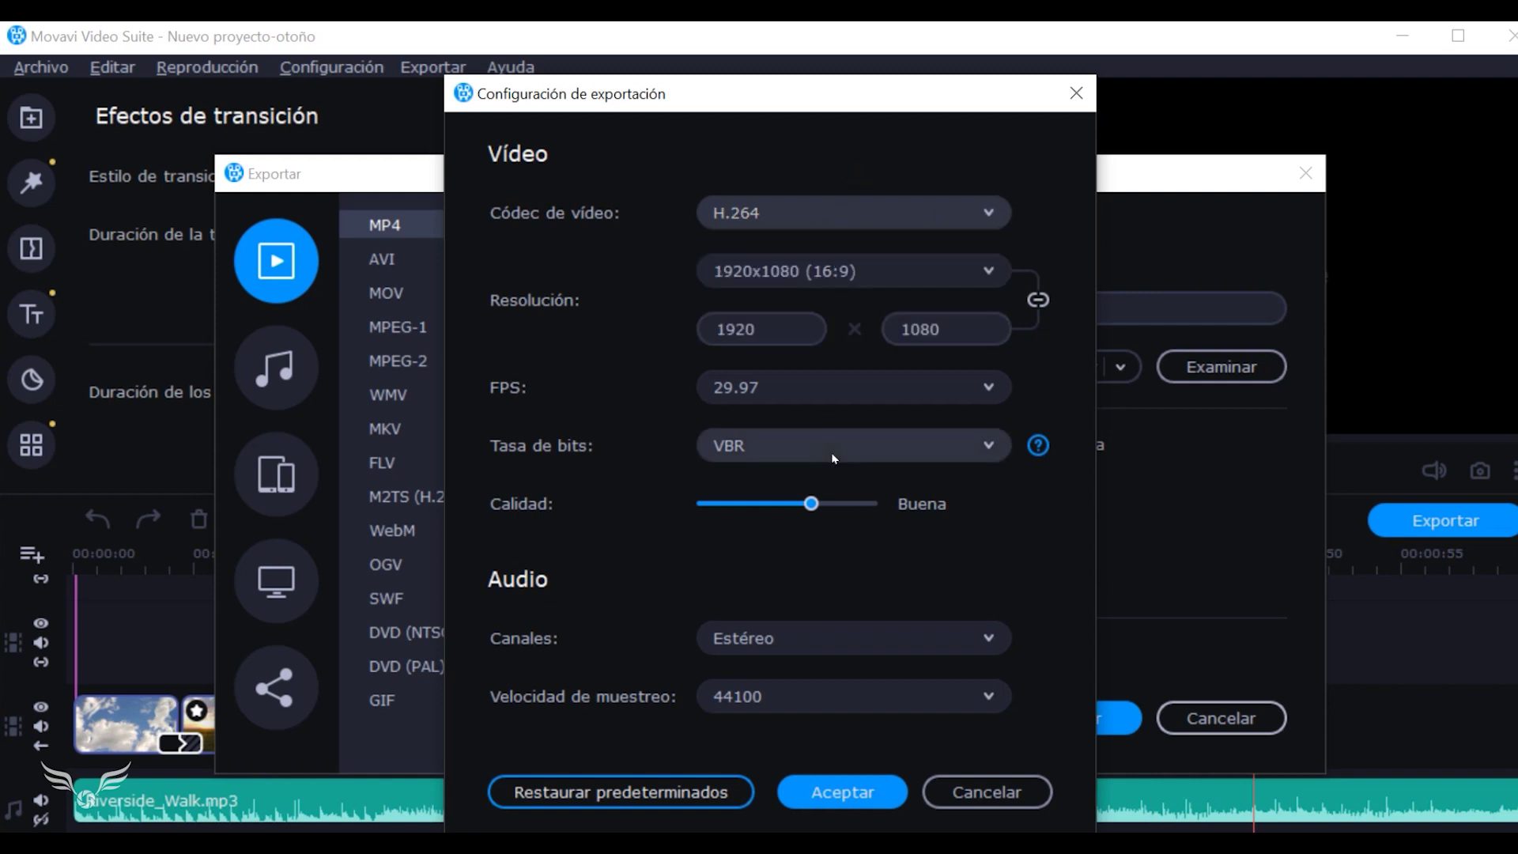
{"action": "left_click", "coordinate": [842, 791]}
Examine the export options for audio, mobile devices, TVs and online upload including Google Drive, and return to the MP4 video export.
{"action": "left_click", "coordinate": [276, 366]}
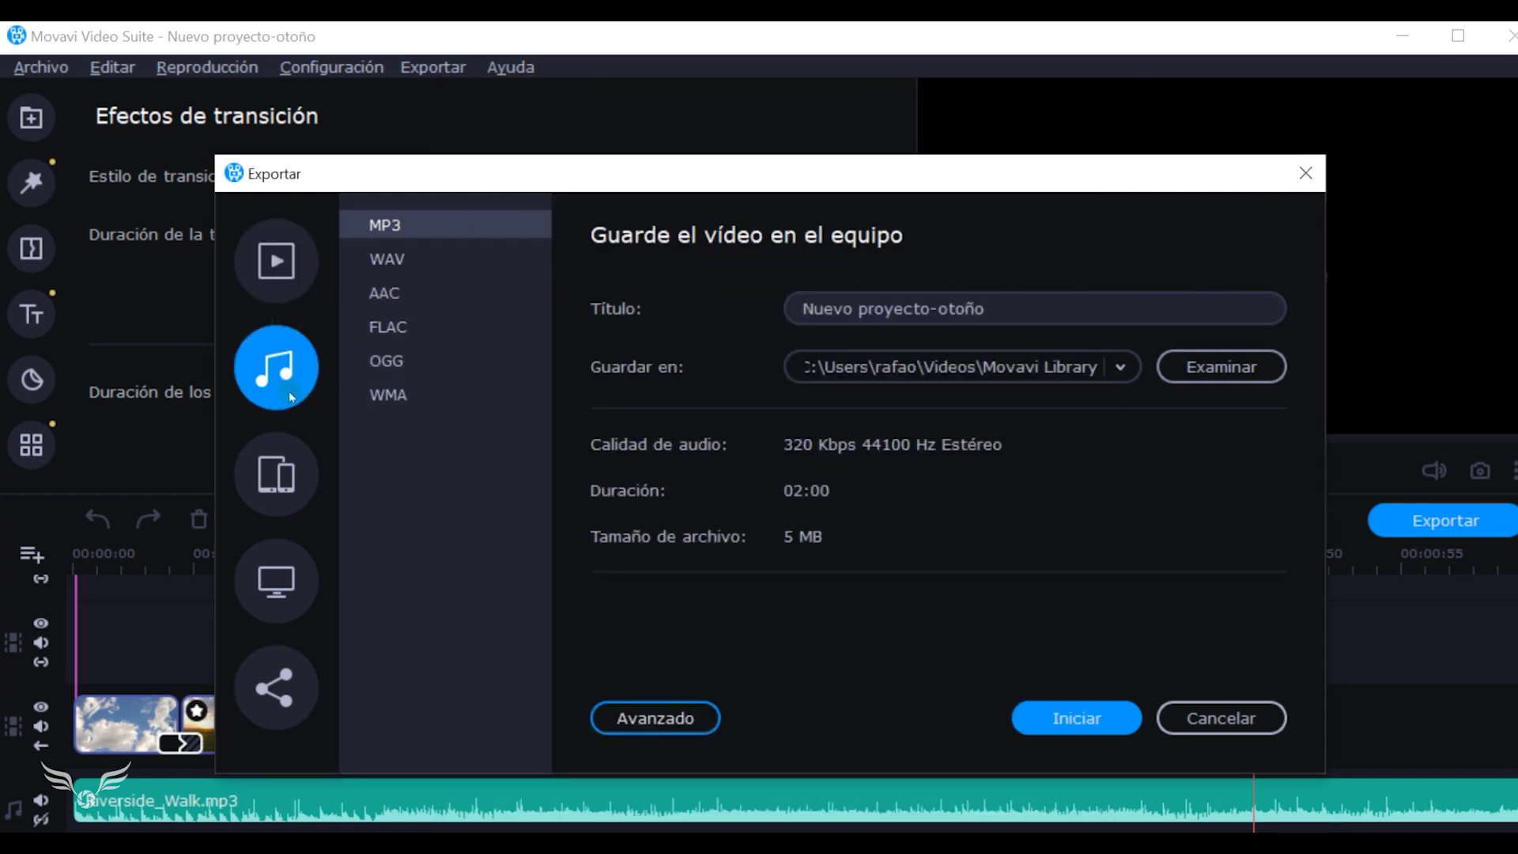
{"action": "left_click", "coordinate": [285, 497]}
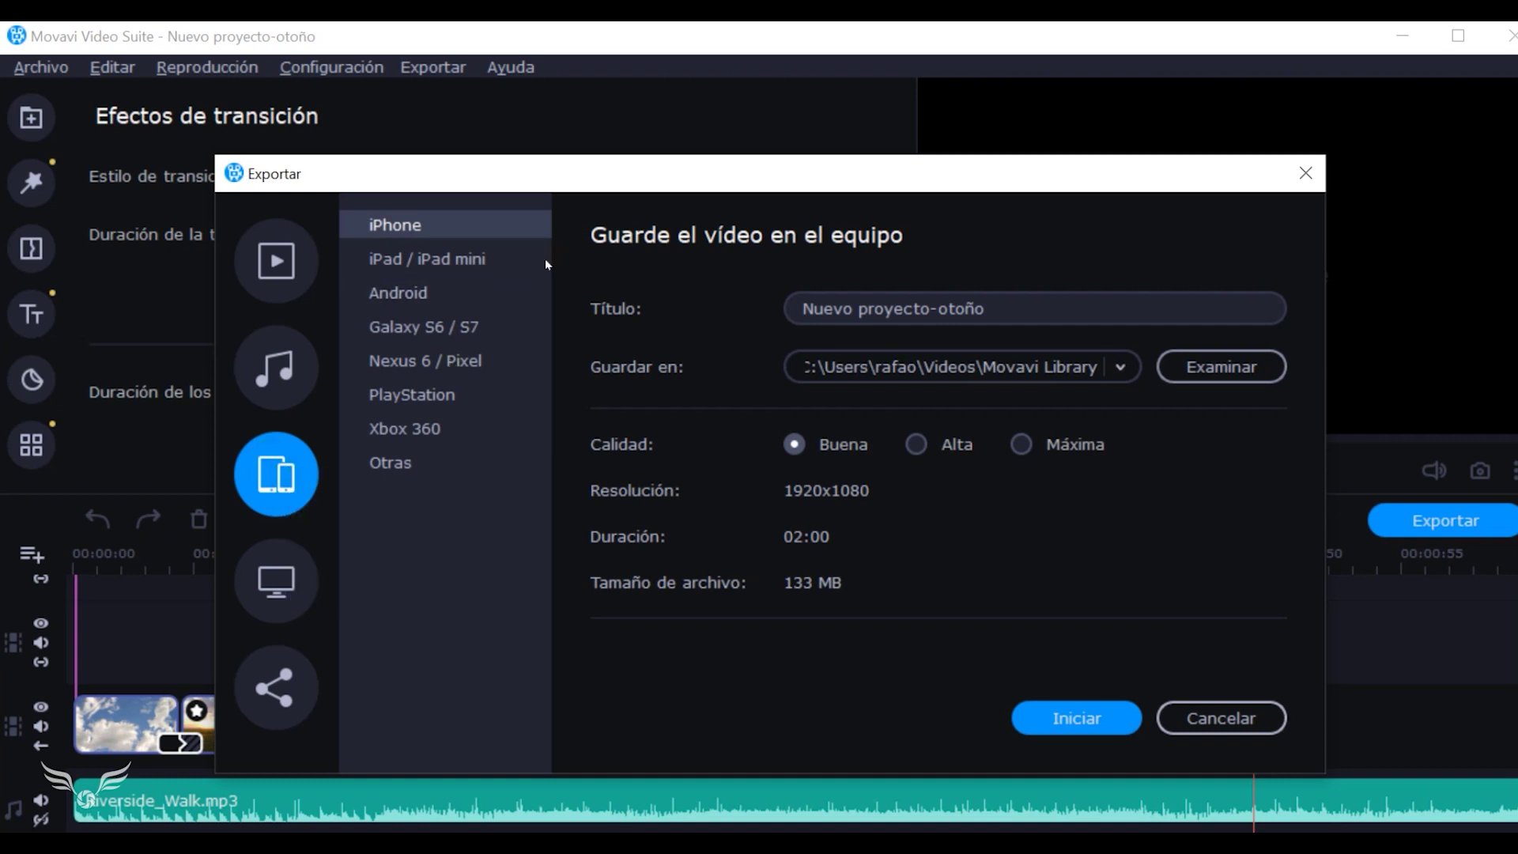
{"action": "left_click", "coordinate": [283, 582]}
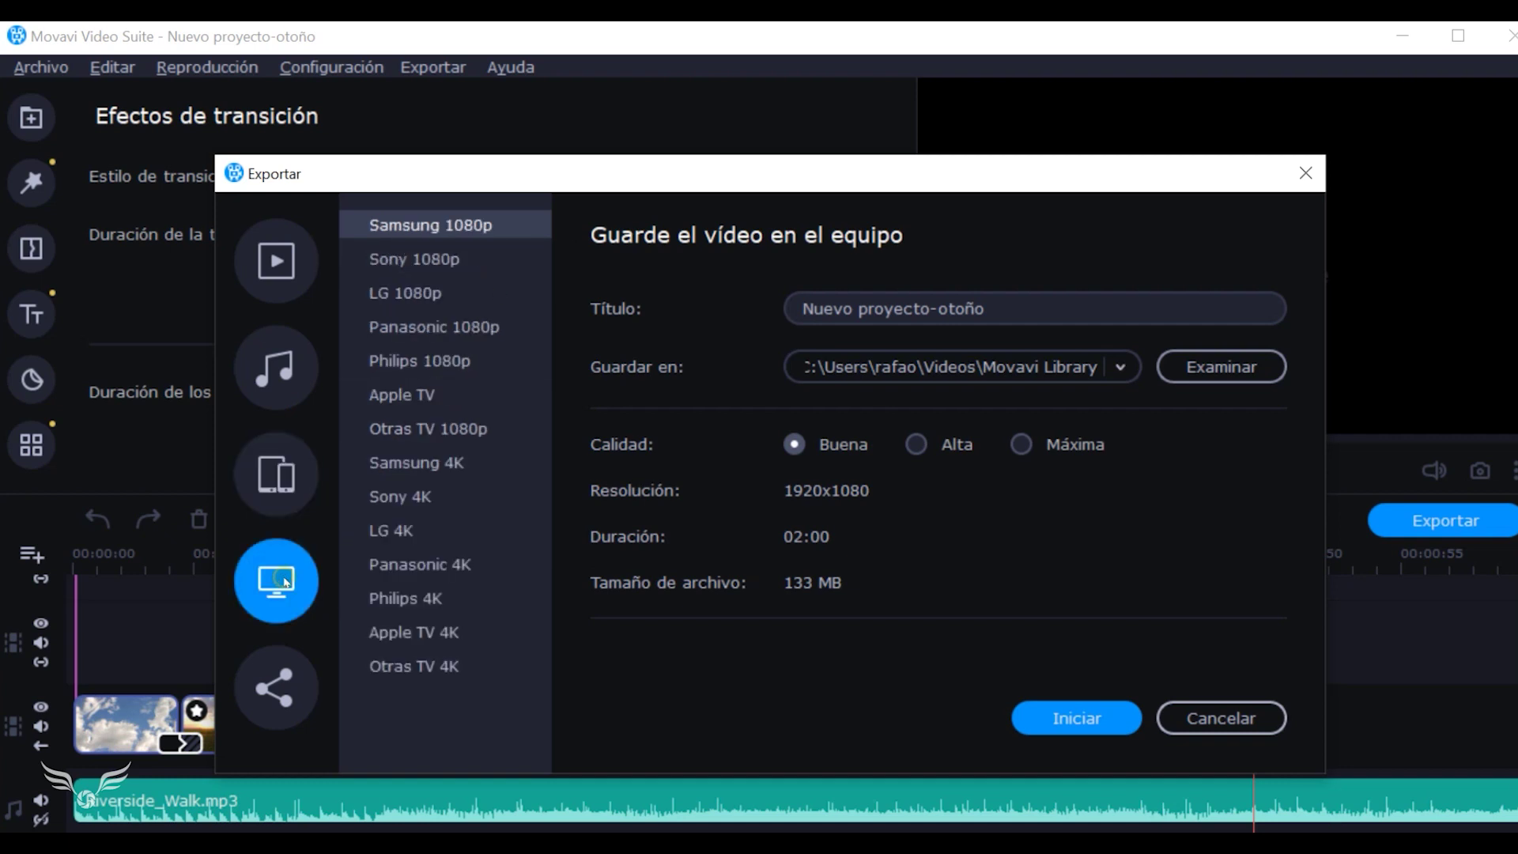
{"action": "left_click", "coordinate": [298, 692]}
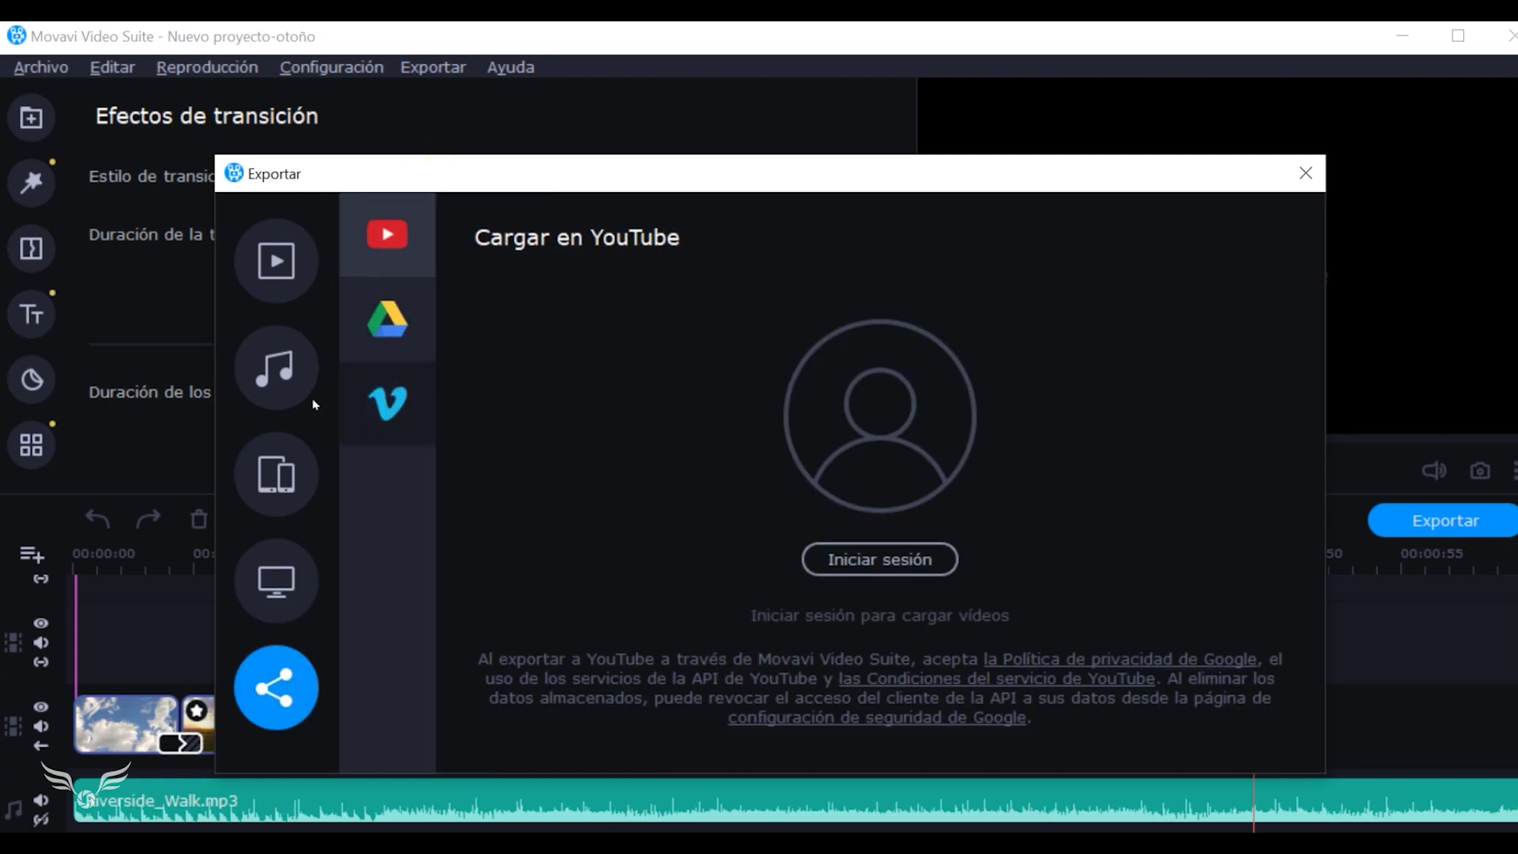
{"action": "left_click", "coordinate": [386, 320]}
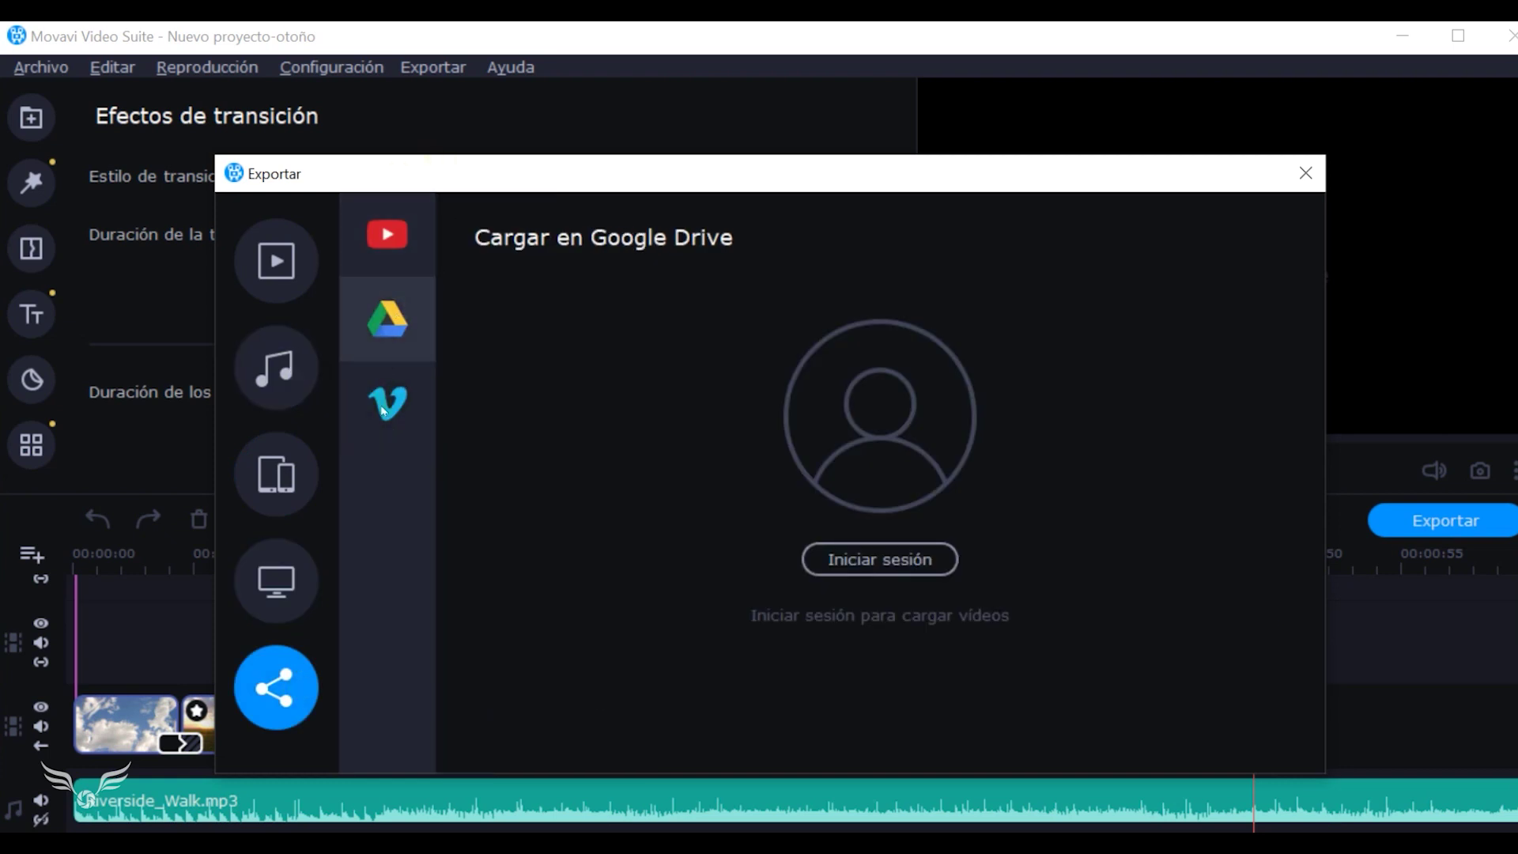
{"action": "left_click", "coordinate": [288, 373]}
{"action": "left_click", "coordinate": [291, 263]}
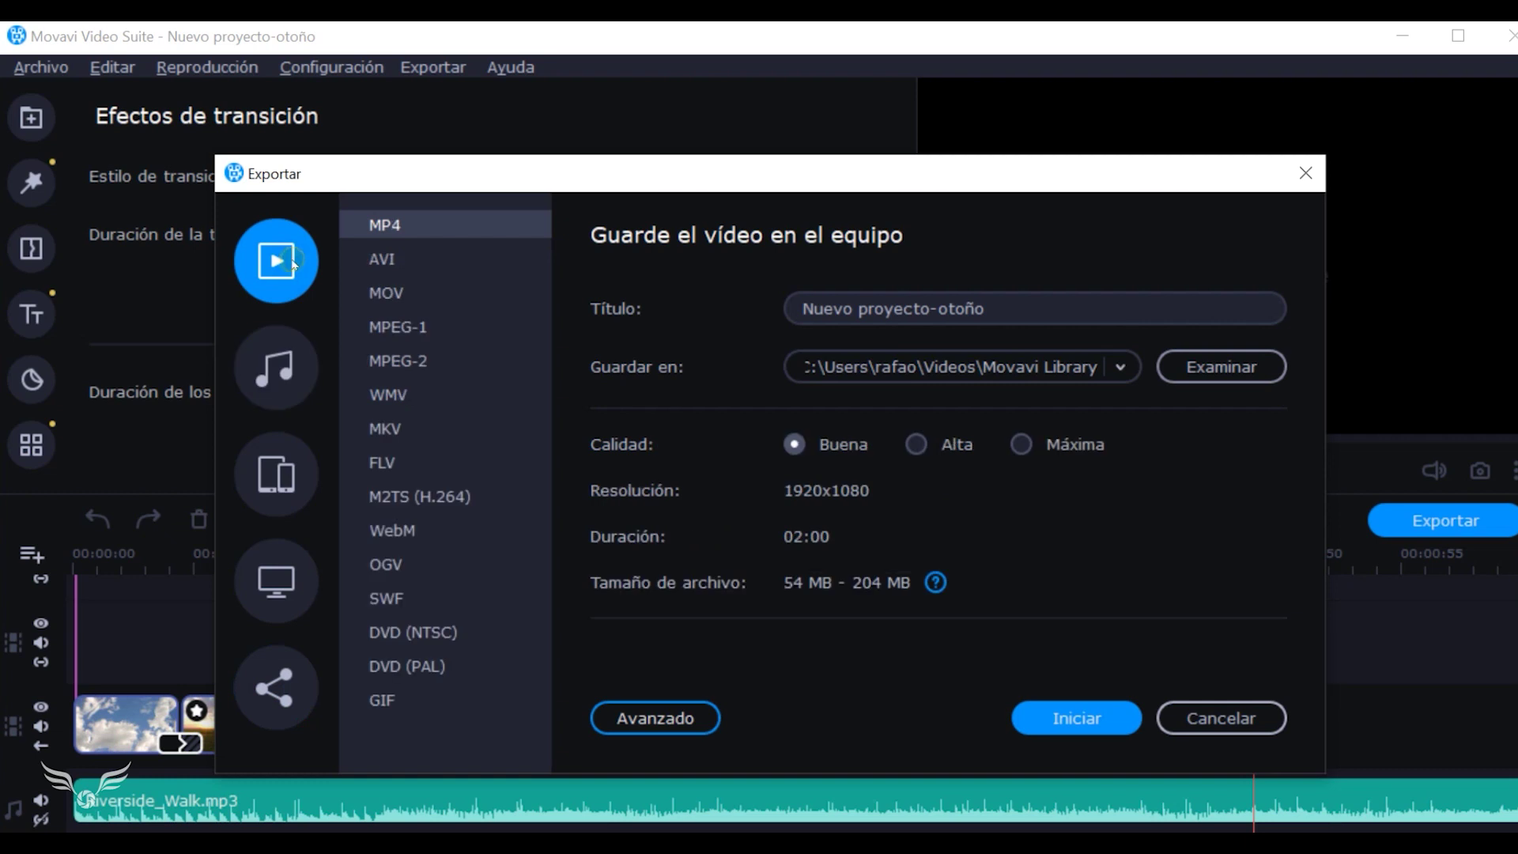